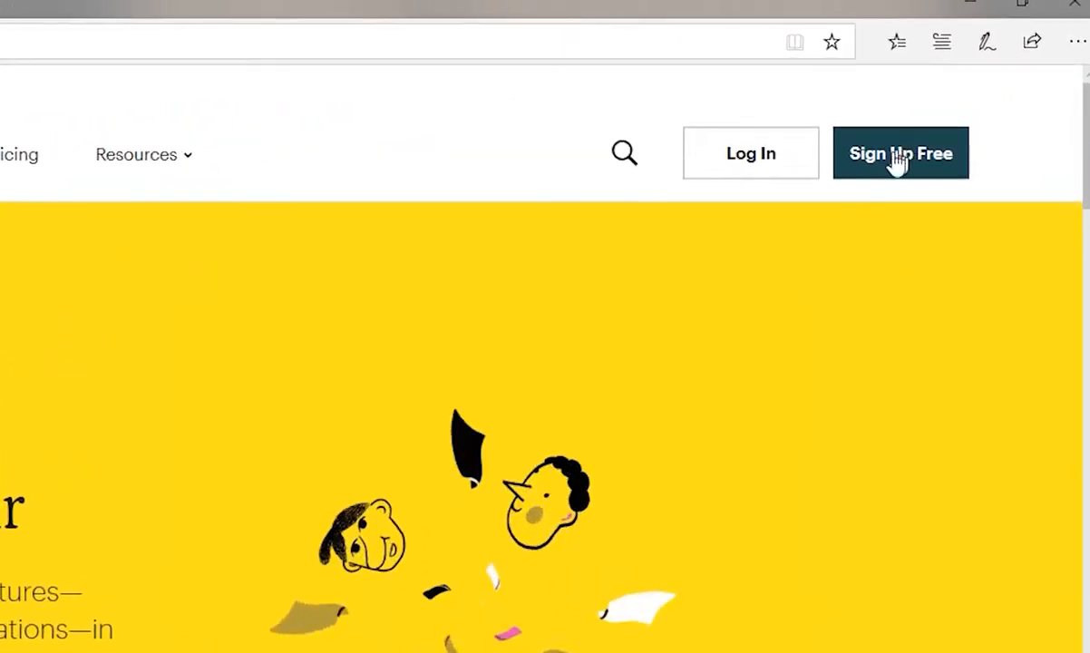
# Open the free account sign-up form from the Mailchimp home page.
pyautogui.click(895, 163)
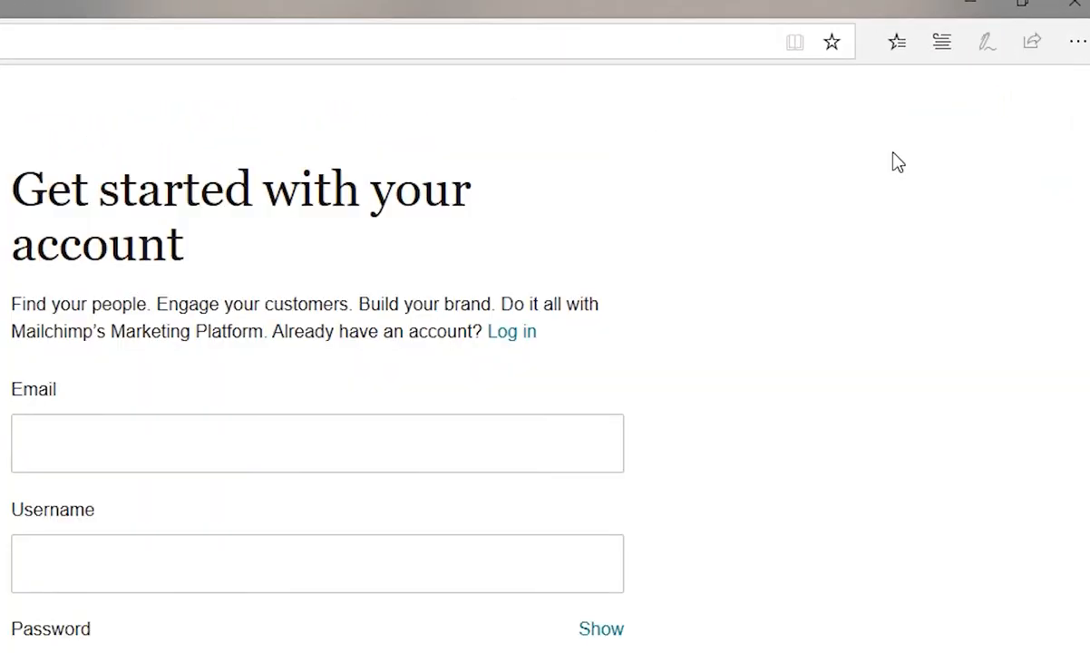
pyautogui.click(674, 270)
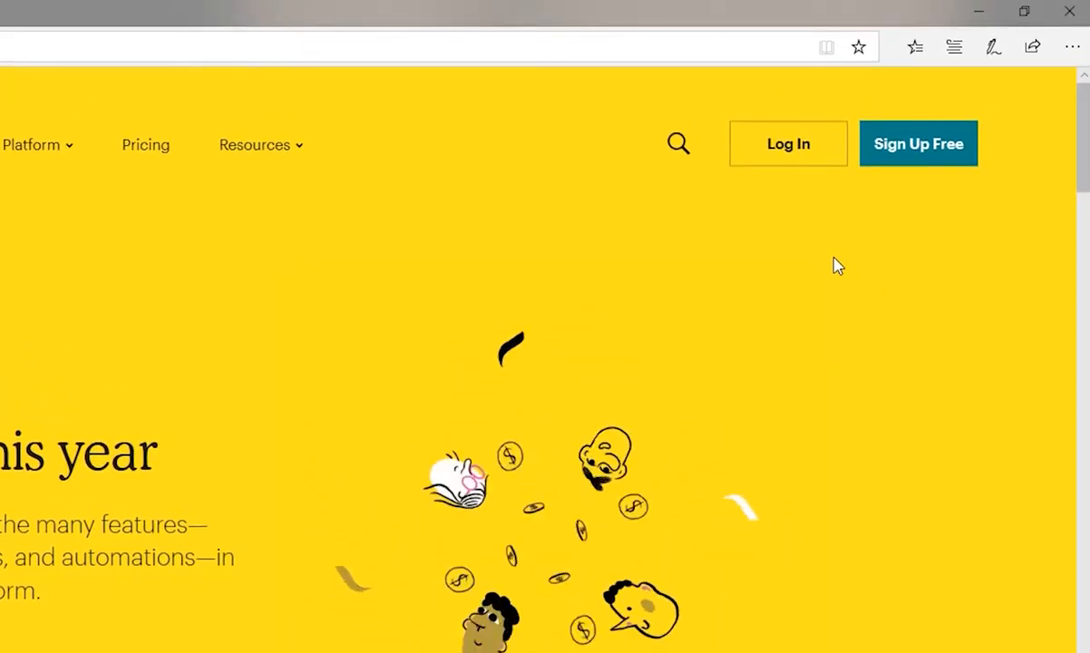
# Log in with the saved account username and password, with the option to stay logged in enabled.
pyautogui.click(798, 154)
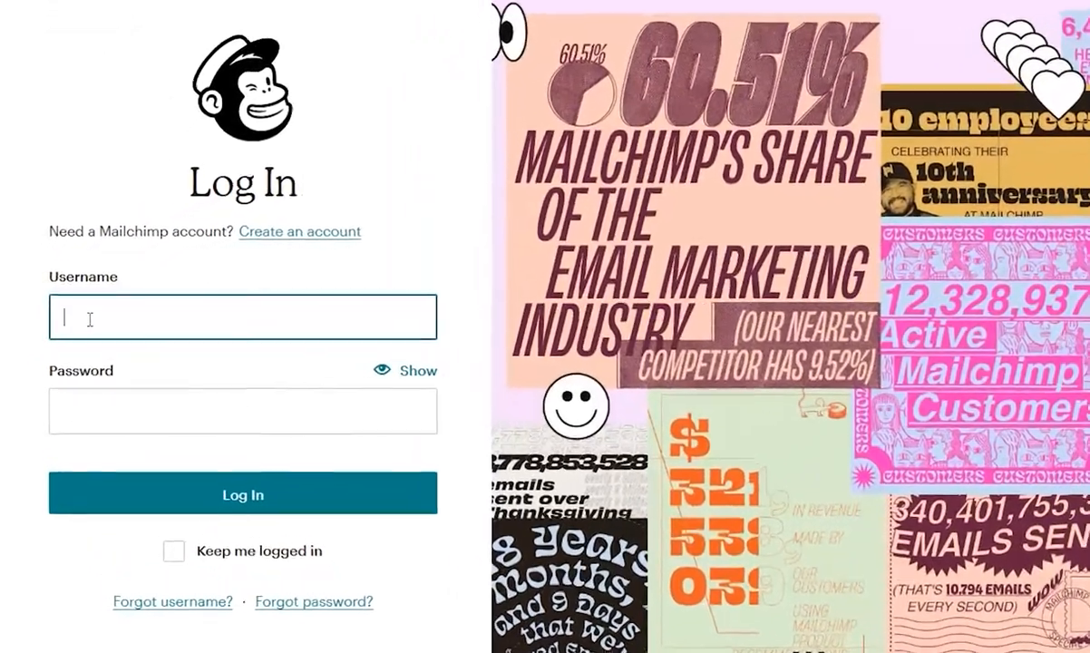
pyautogui.click(69, 315)
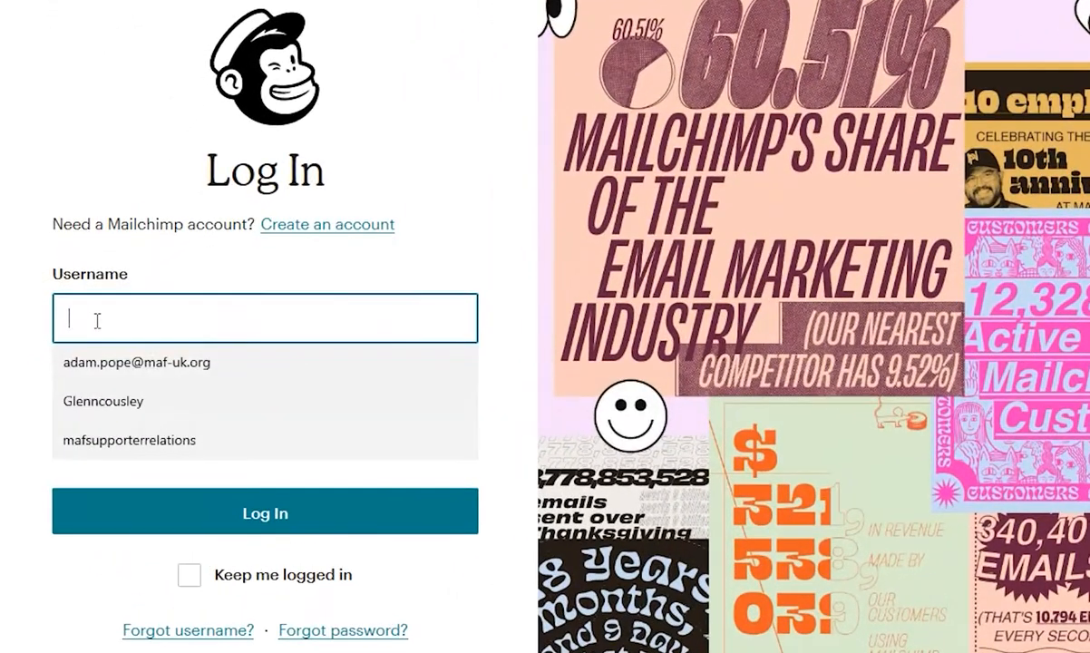
pyautogui.click(103, 449)
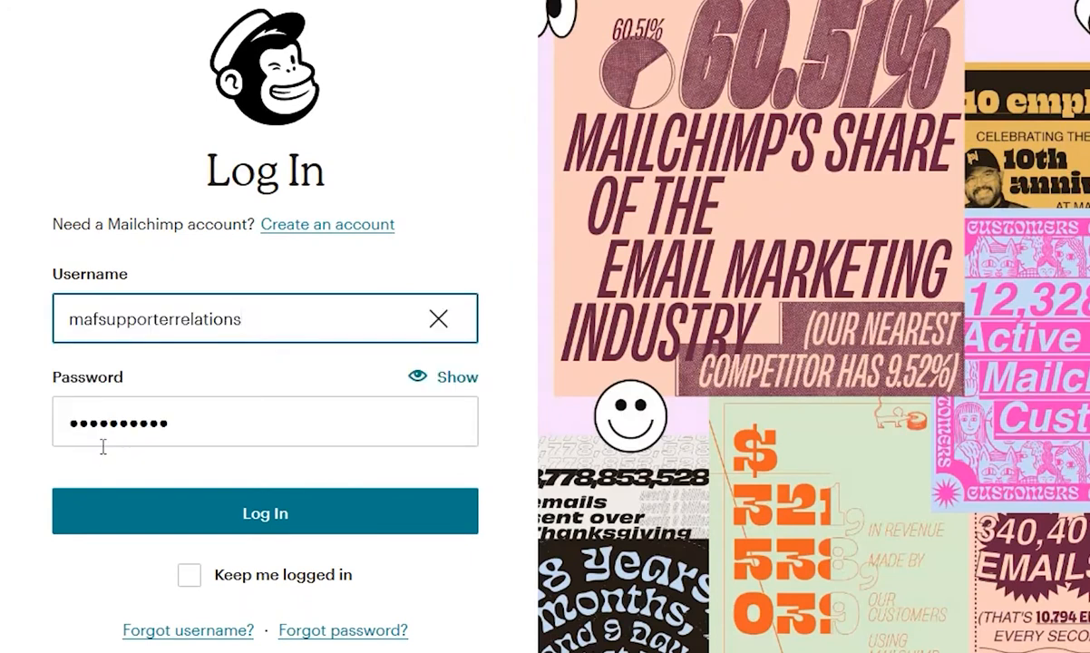
pyautogui.click(191, 577)
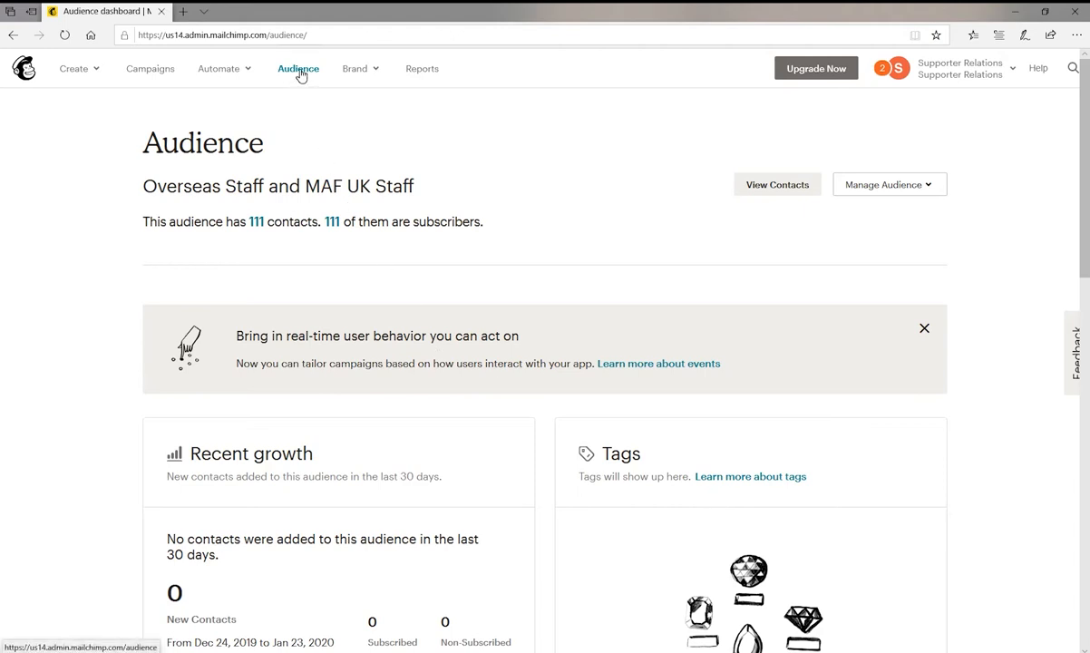
# View the contacts of the Overseas Staff and MAF UK Staff audience and return to the audience dashboard.
pyautogui.click(762, 189)
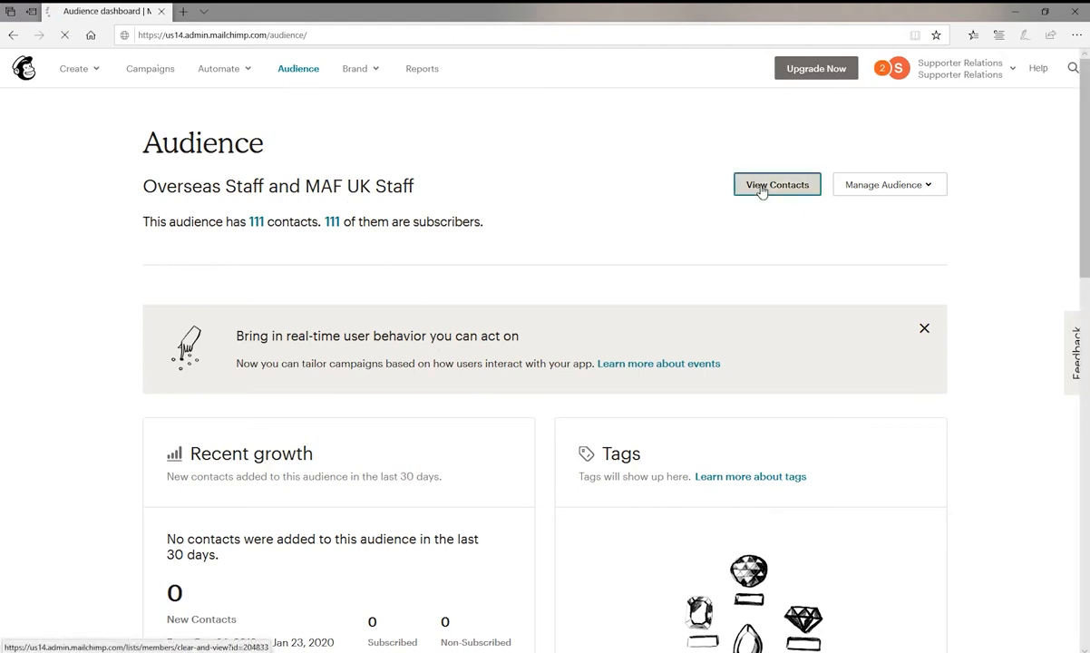
pyautogui.click(14, 36)
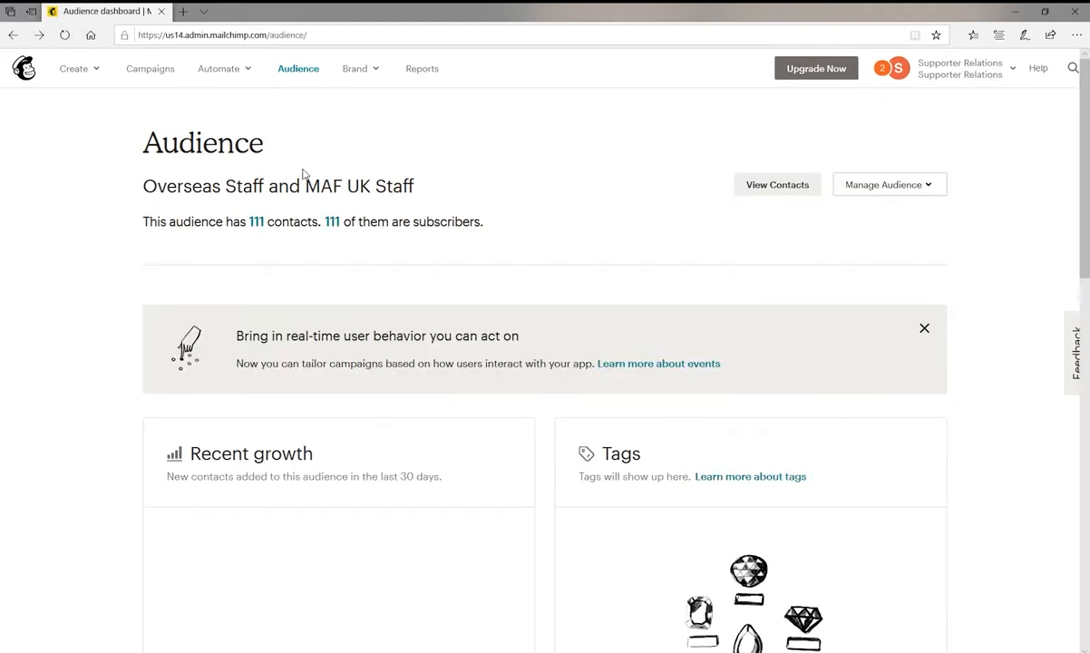
# Start a contact import for the audience, using copy/paste from file as the source.
pyautogui.click(929, 189)
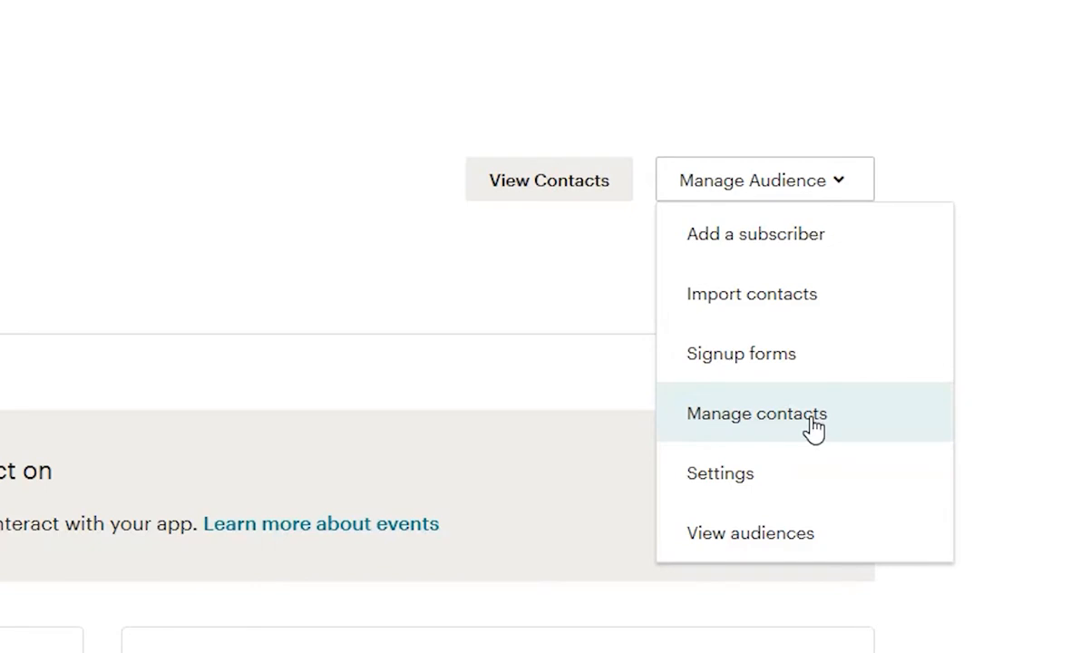
pyautogui.click(799, 295)
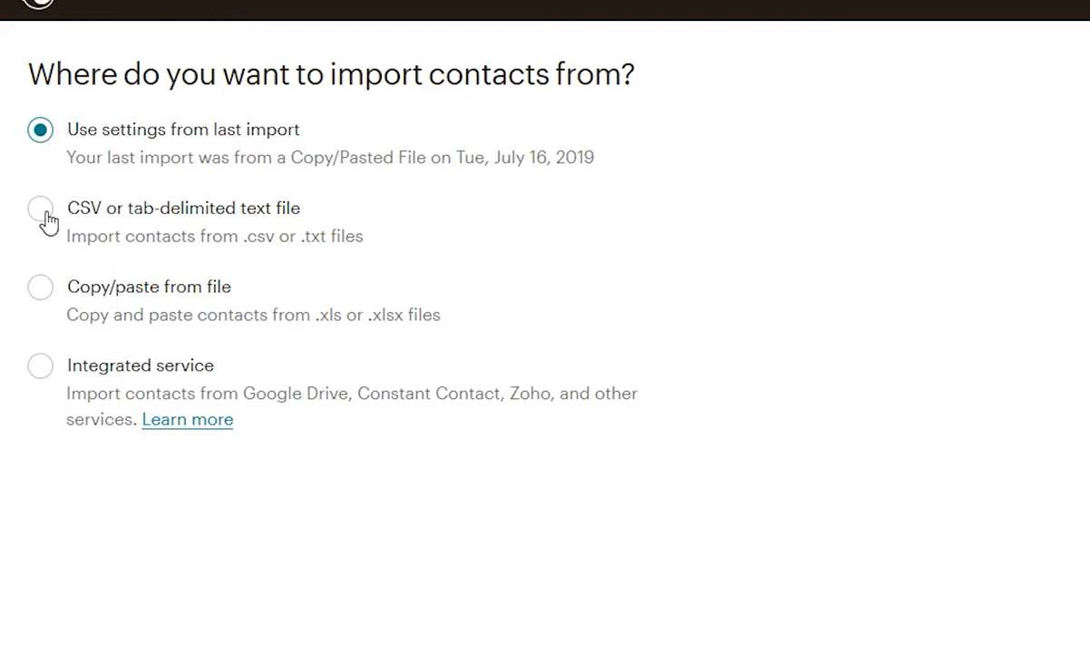
pyautogui.click(41, 288)
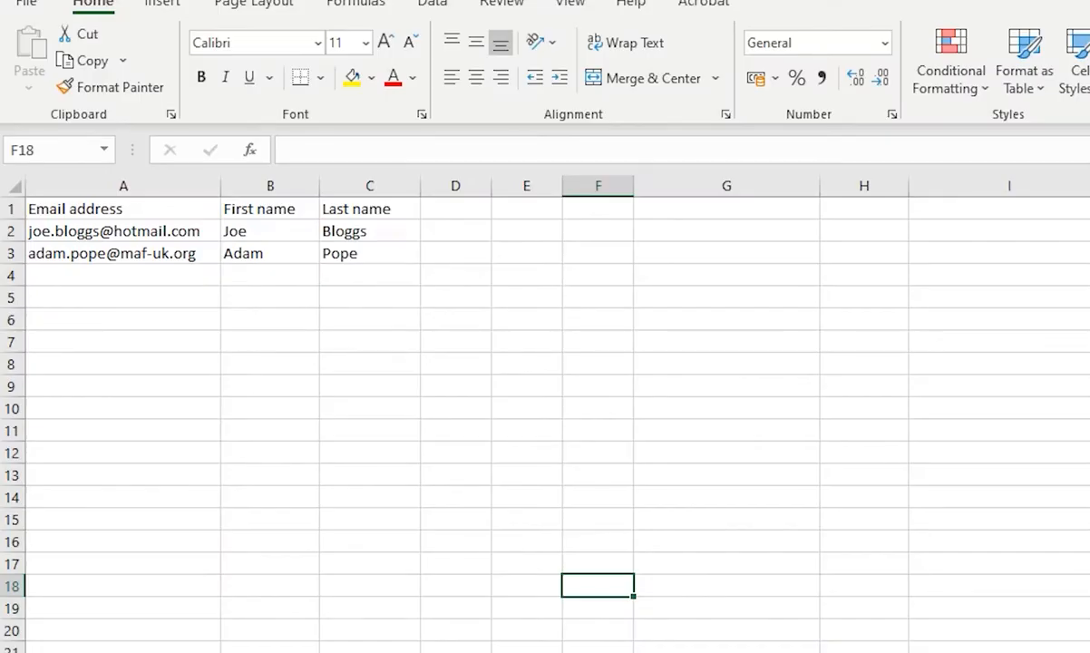
# Switch to the Excel sheet and copy the two contact rows, A2:C3, without the header row.
pyautogui.moveTo(369, 253); pyautogui.dragTo(124, 230)
pyautogui.rightClick(121, 234)
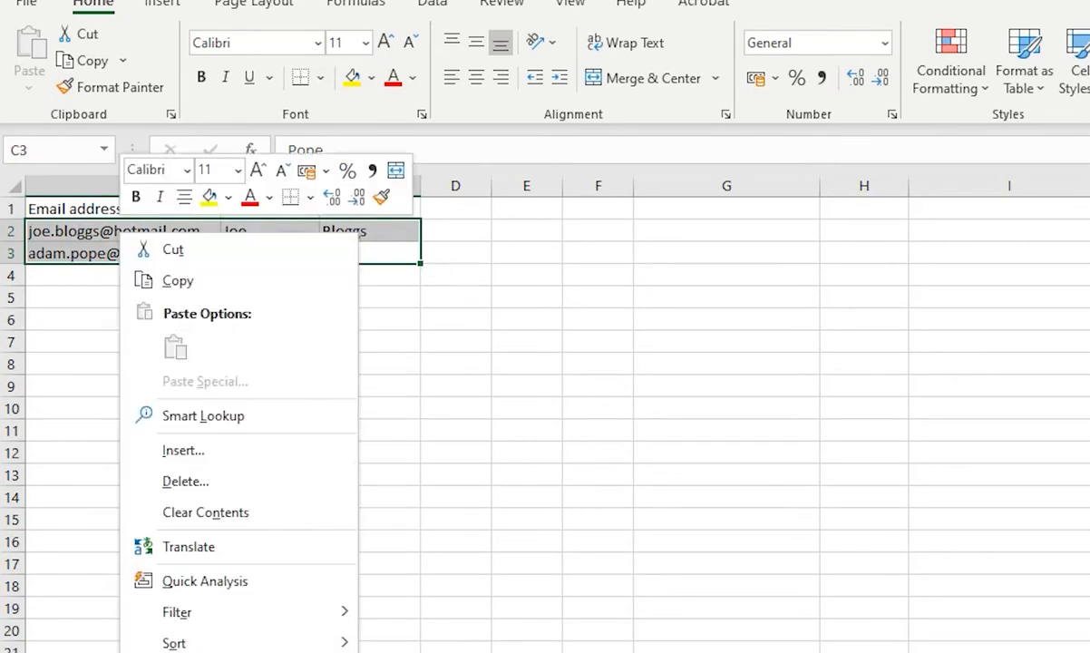
pyautogui.click(178, 280)
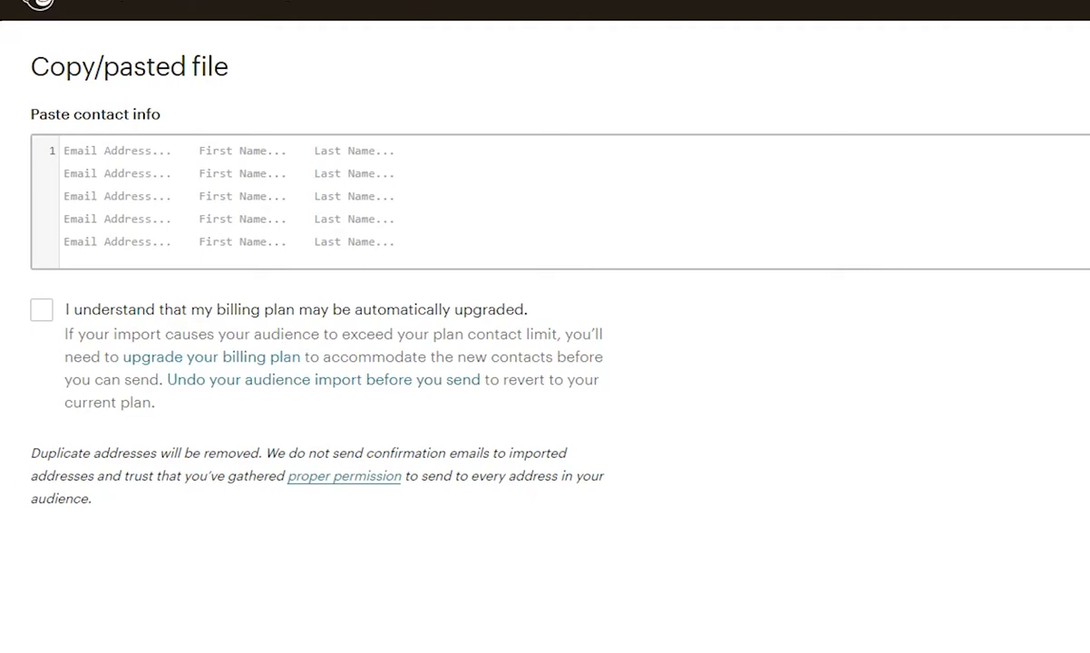
# Switch back to Mailchimp, paste the copied rows as the contact info and acknowledge the automatic billing plan upgrade.
pyautogui.click(66, 152)
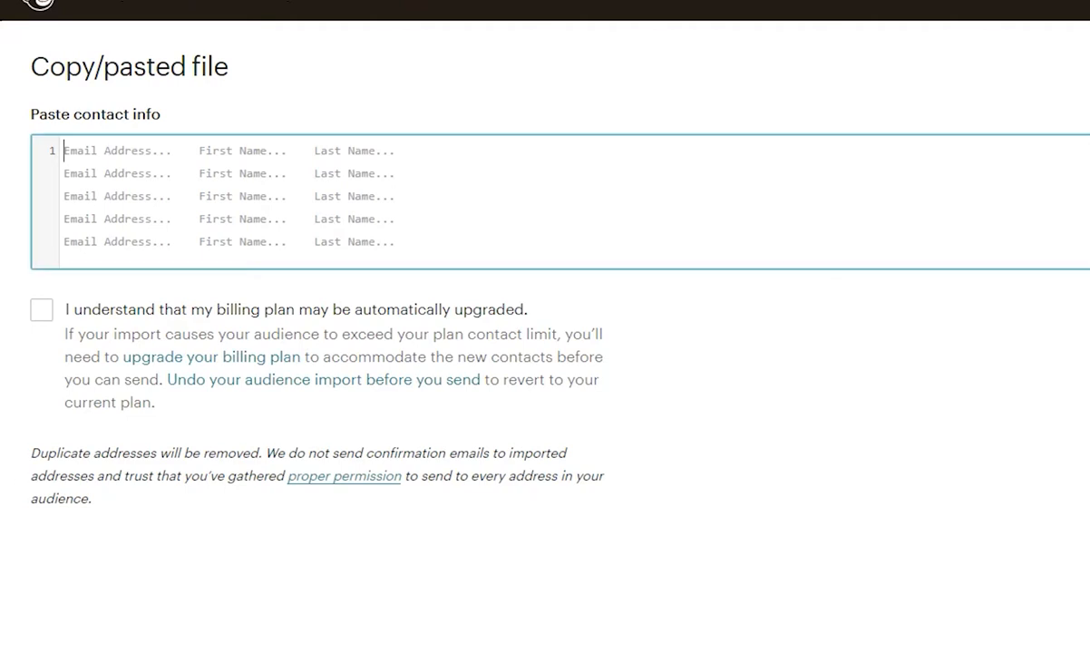
pyautogui.hotkey('ctrl', 'v')
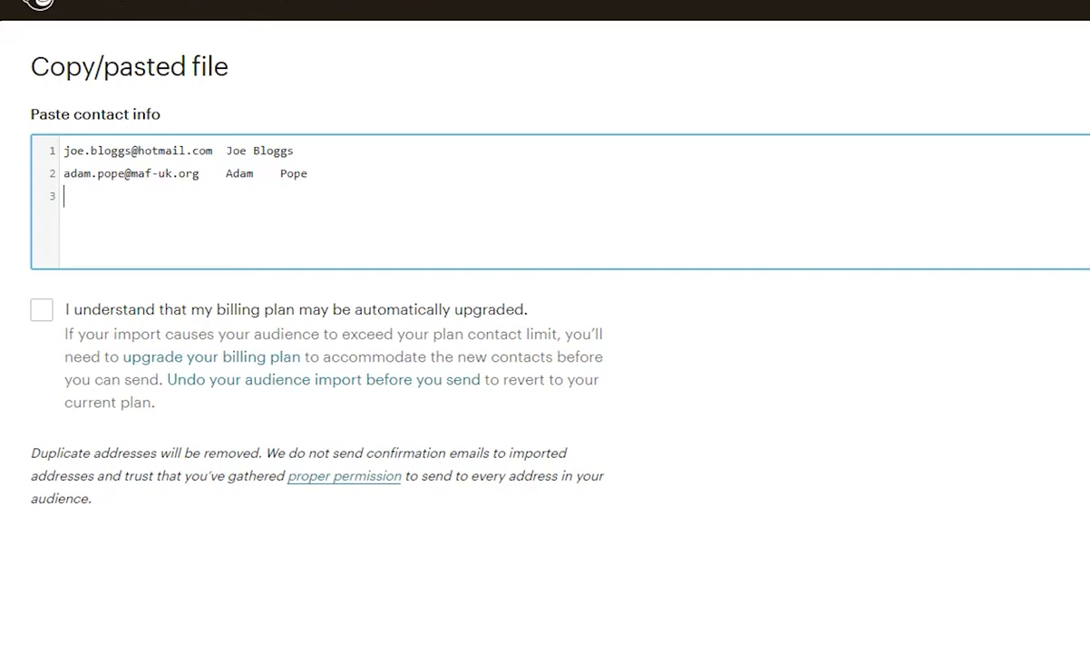
pyautogui.click(41, 309)
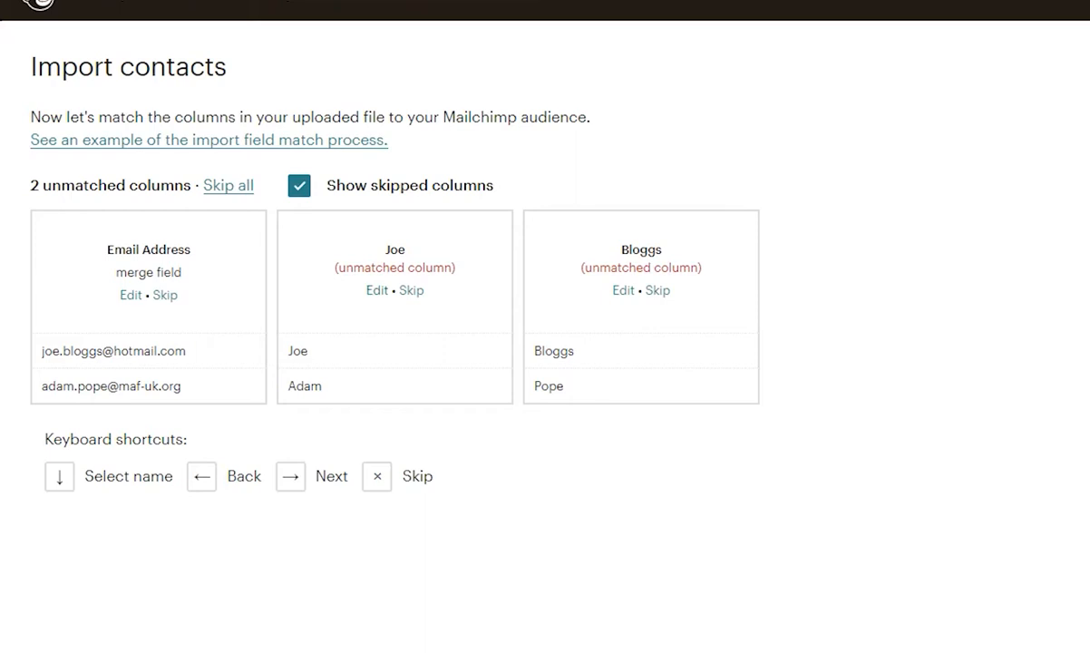
# Match the second imported column to First Name and the third to Last Name, saving each match.
pyautogui.click(377, 290)
pyautogui.click(413, 247)
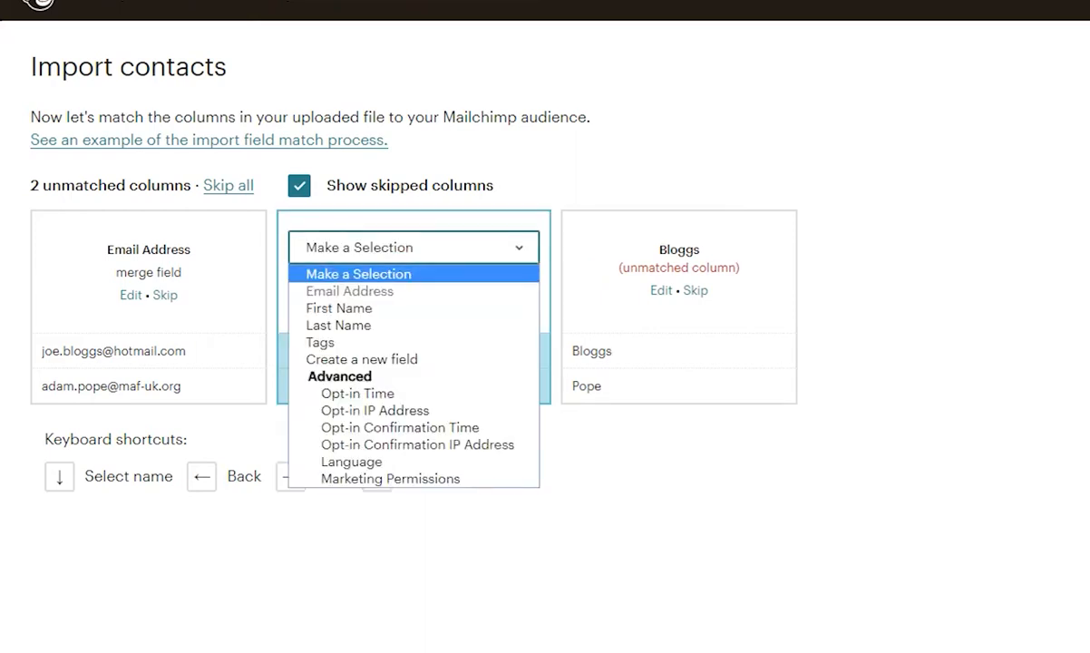
pyautogui.click(353, 308)
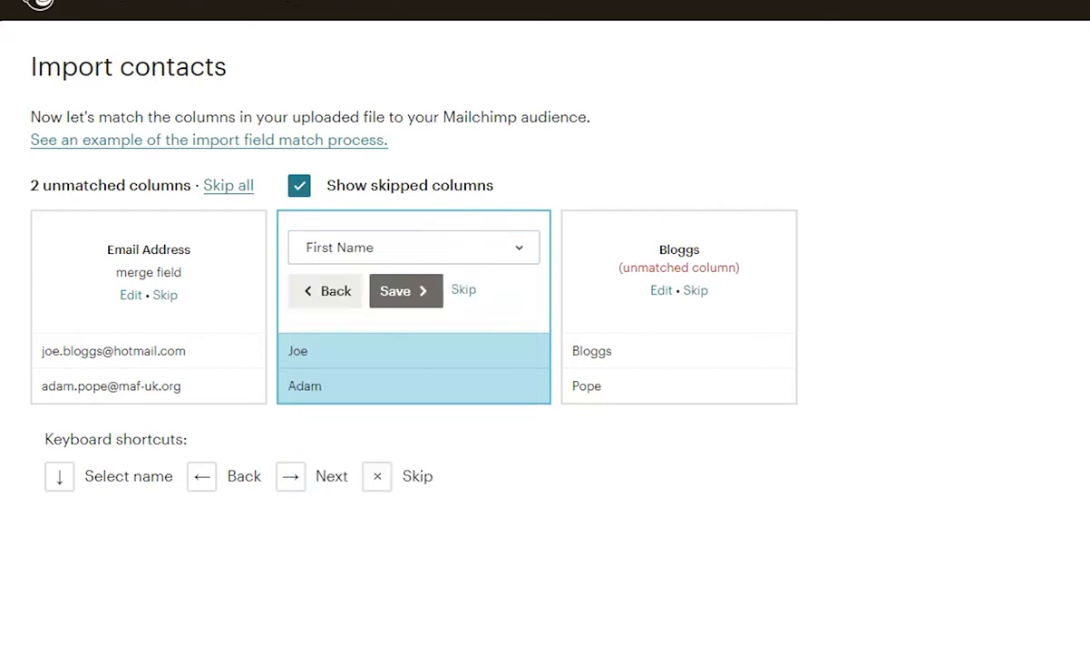
pyautogui.click(405, 291)
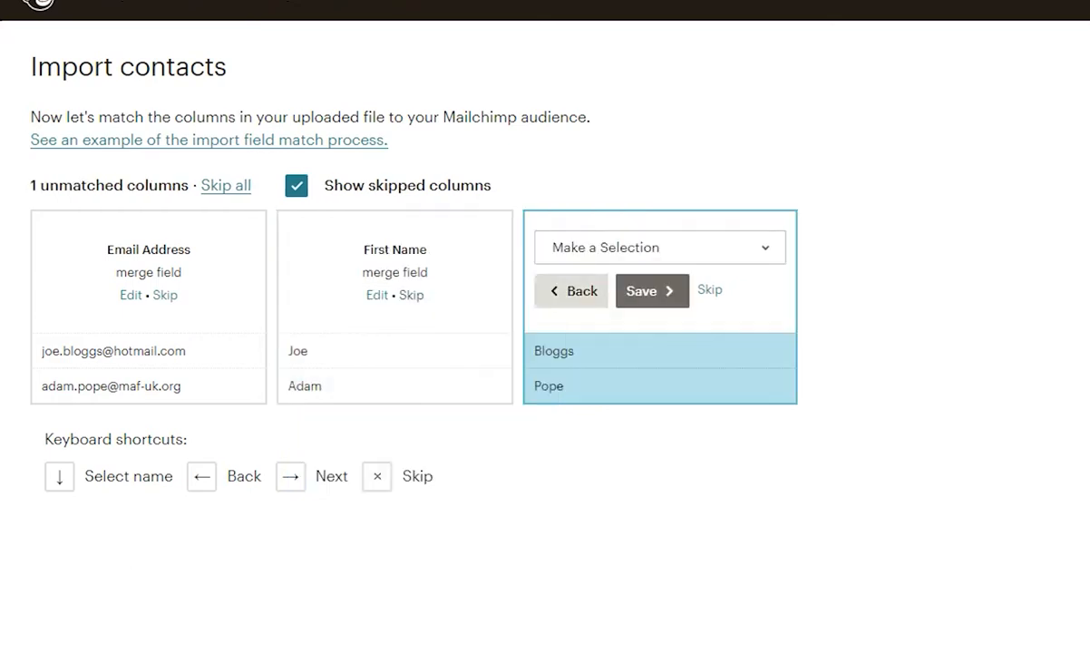
pyautogui.click(660, 248)
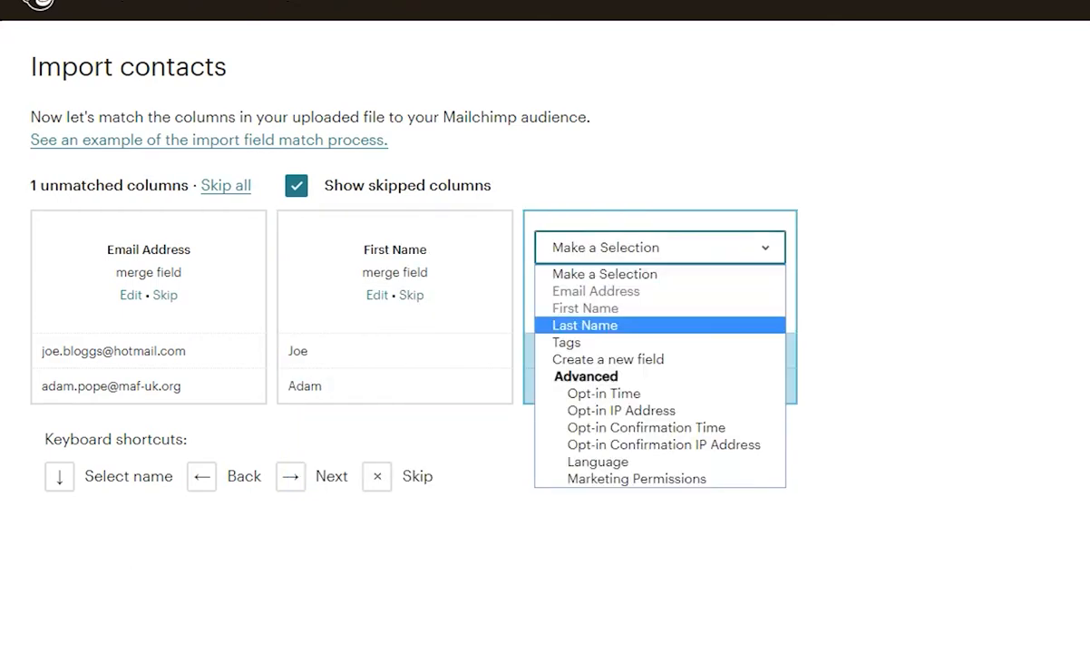
pyautogui.click(599, 326)
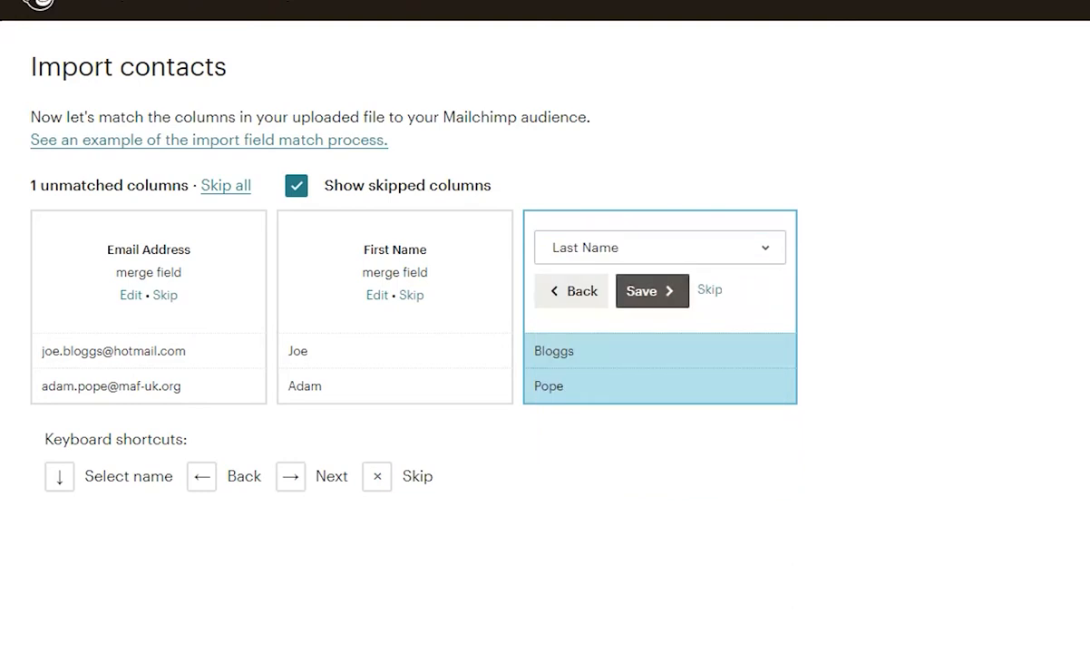
pyautogui.click(652, 290)
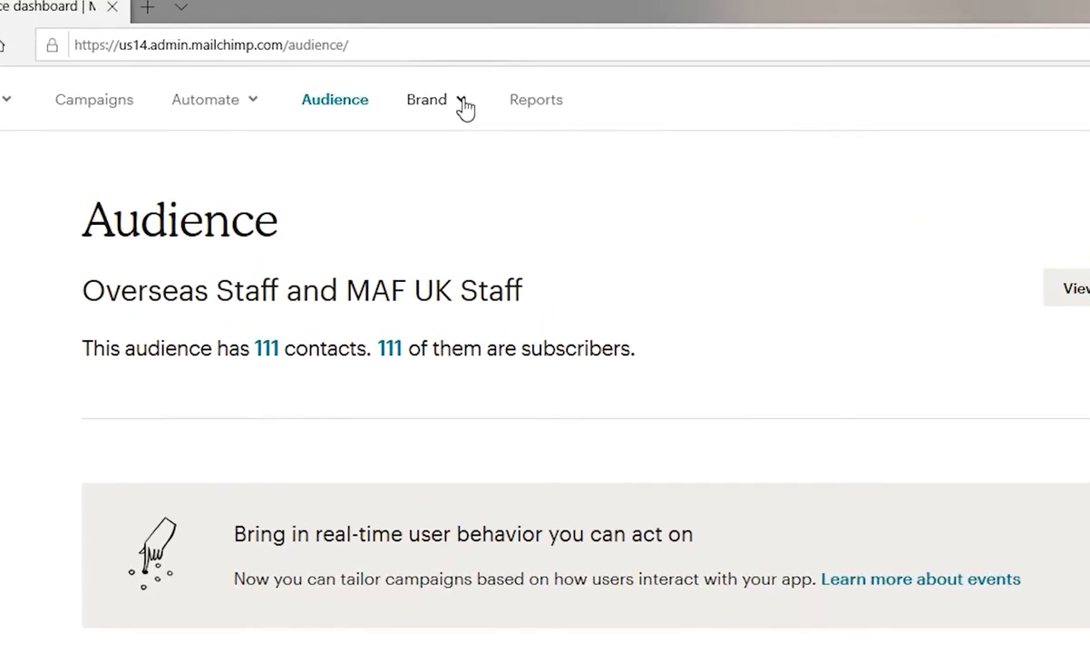
# Open the brand's email templates page and browse the saved templates.
pyautogui.click(463, 102)
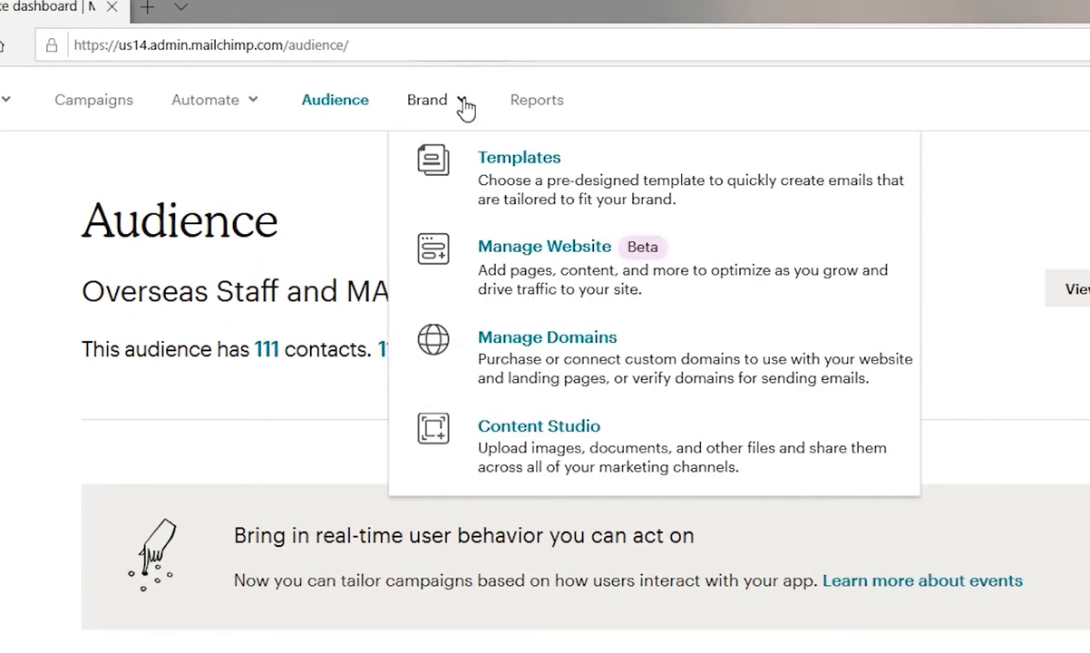
pyautogui.click(522, 160)
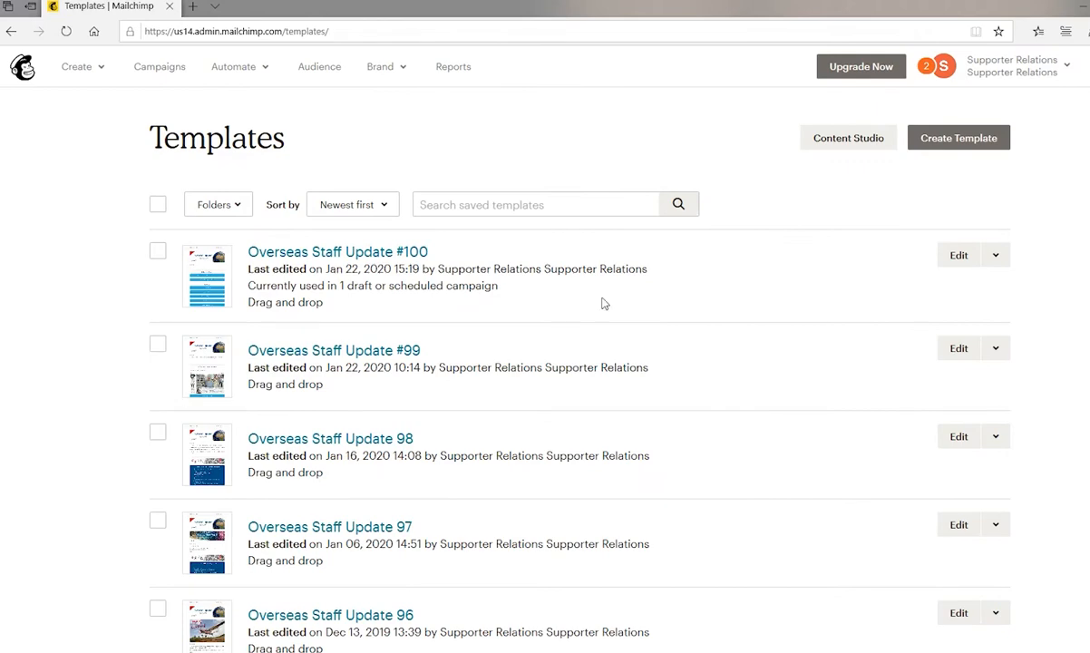
pyautogui.scroll(-15, 621, 334)
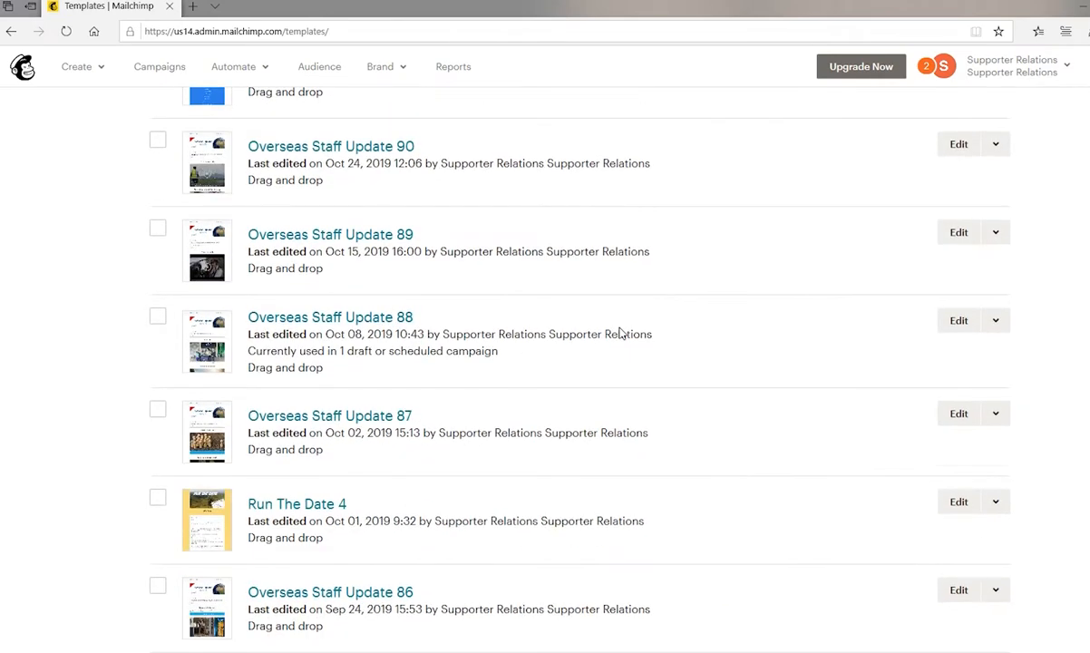
pyautogui.scroll(-4, 621, 333)
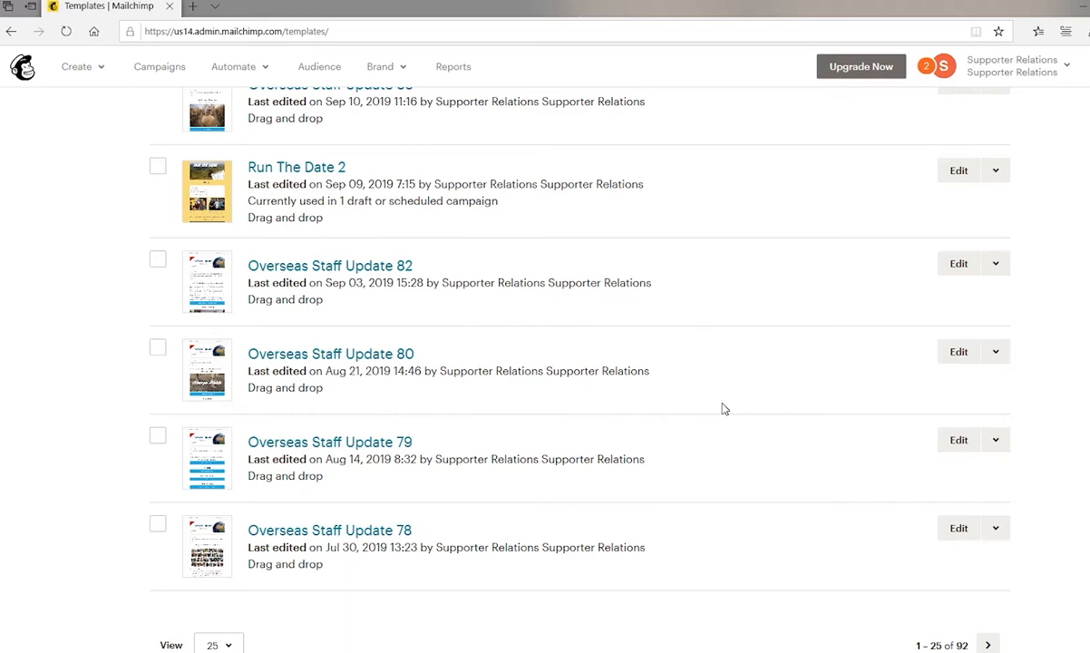
pyautogui.scroll(10, 723, 408)
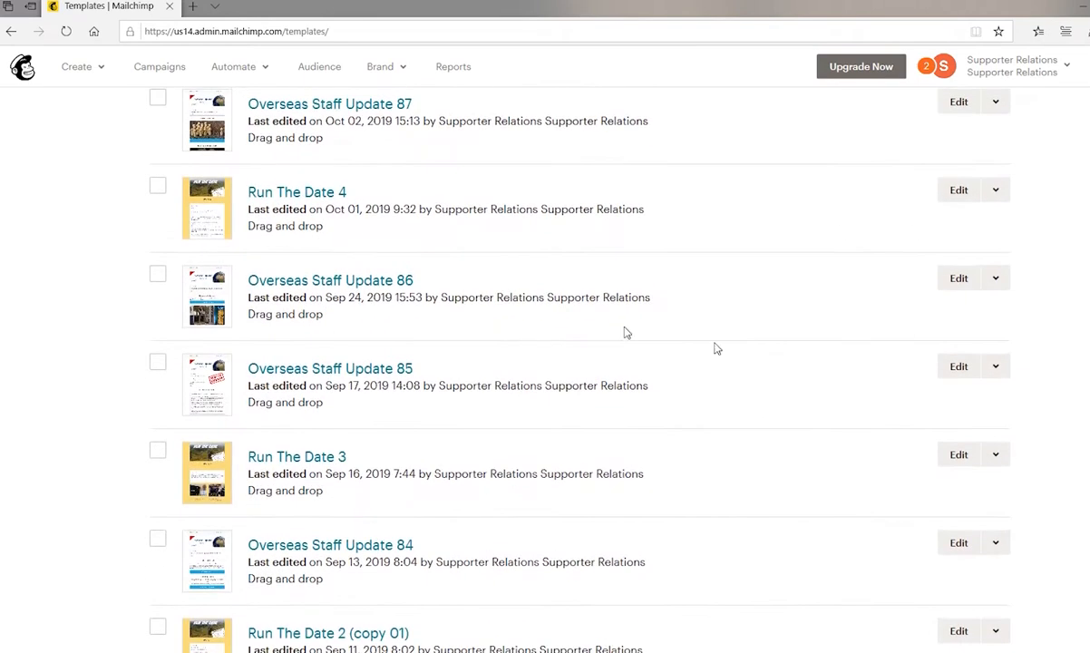
pyautogui.scroll(3, 509, 350)
pyautogui.scroll(7, 717, 382)
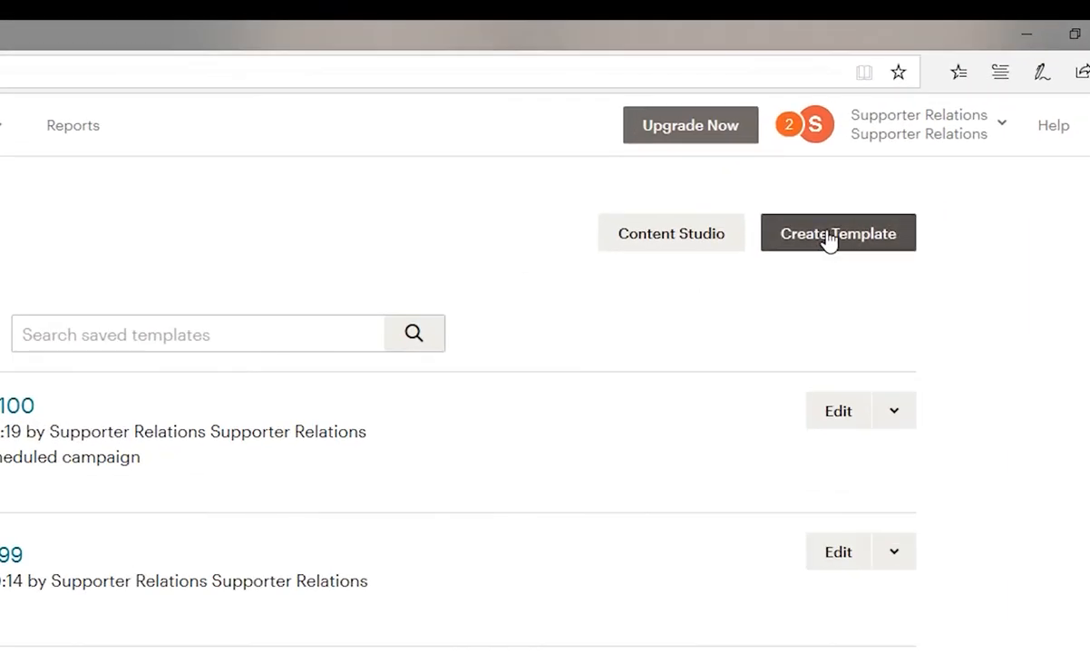
# Create a new email template based on the basic 1 Column layout.
pyautogui.click(828, 238)
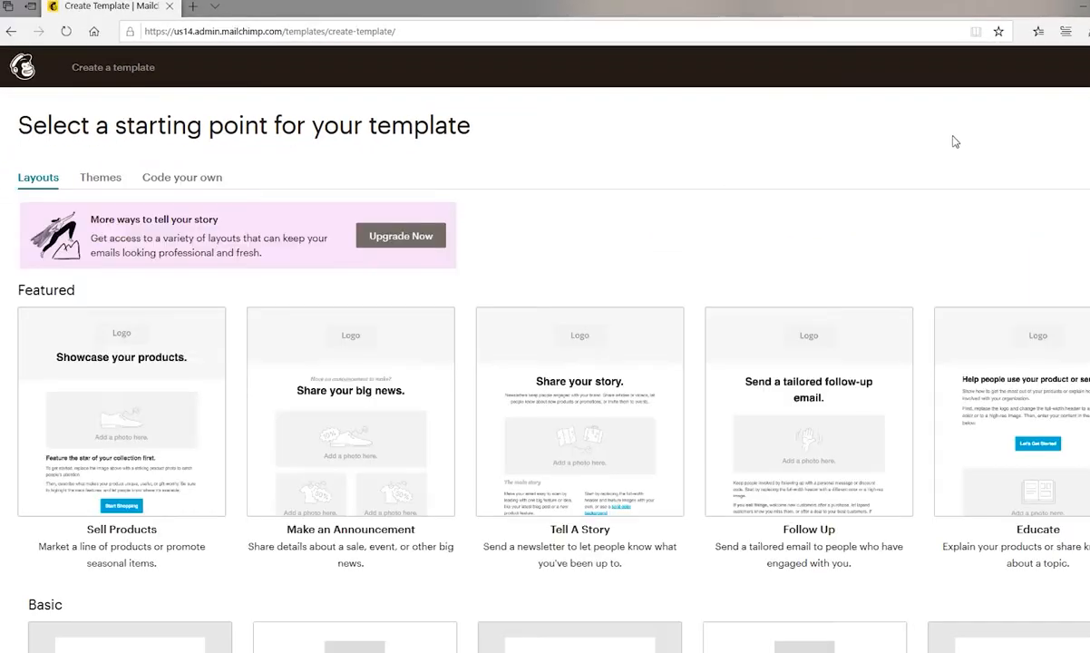
pyautogui.scroll(-1, 954, 142)
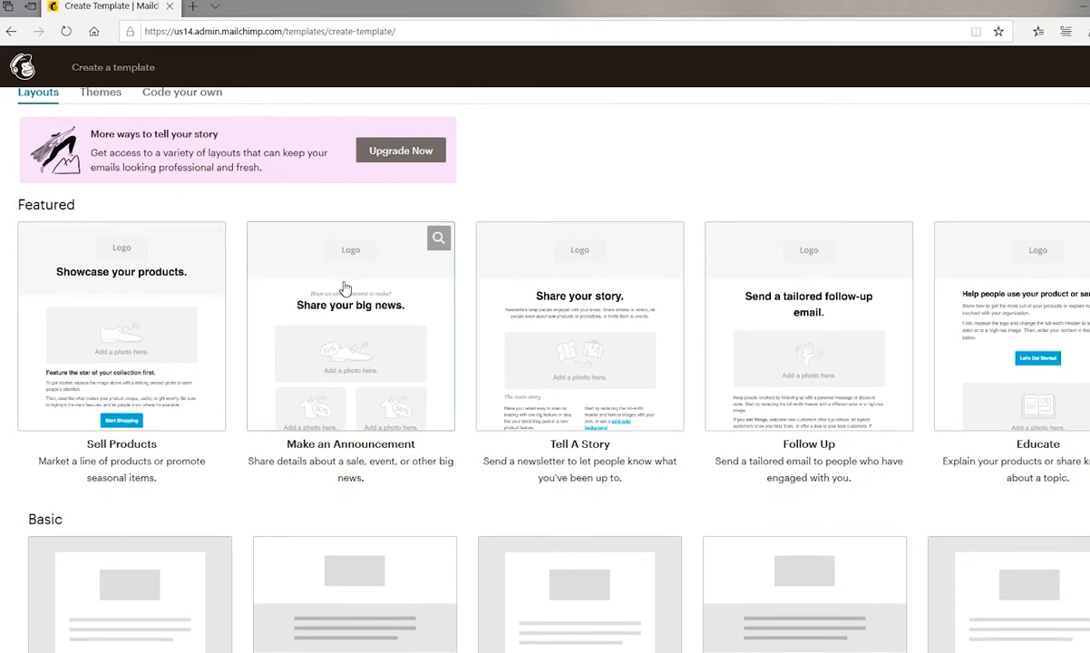
pyautogui.scroll(-2, 453, 313)
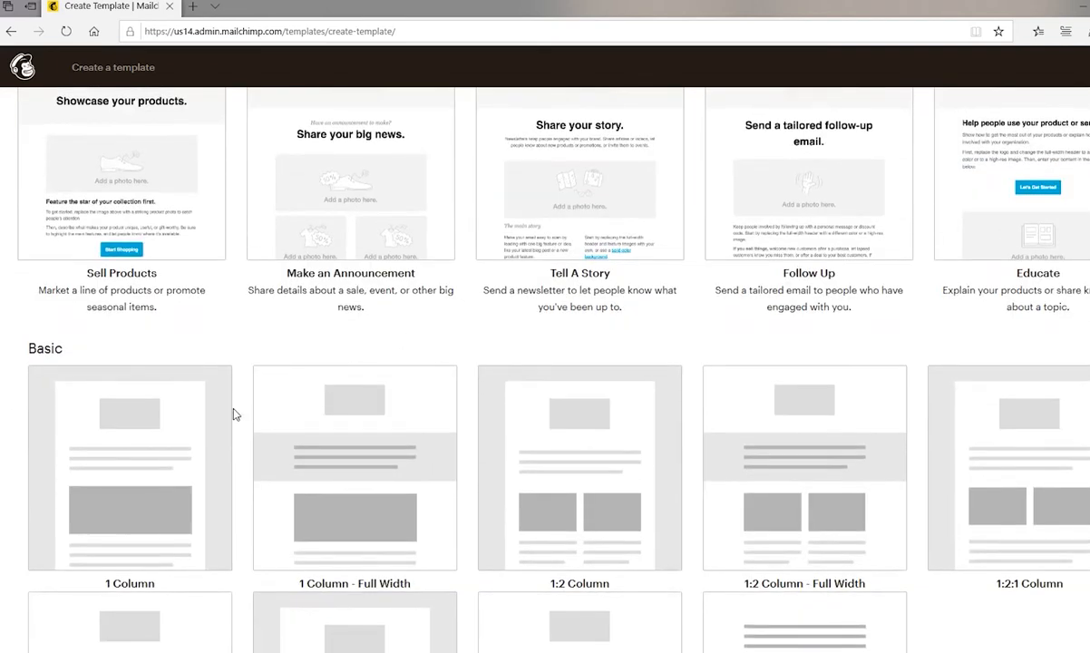
pyautogui.click(134, 443)
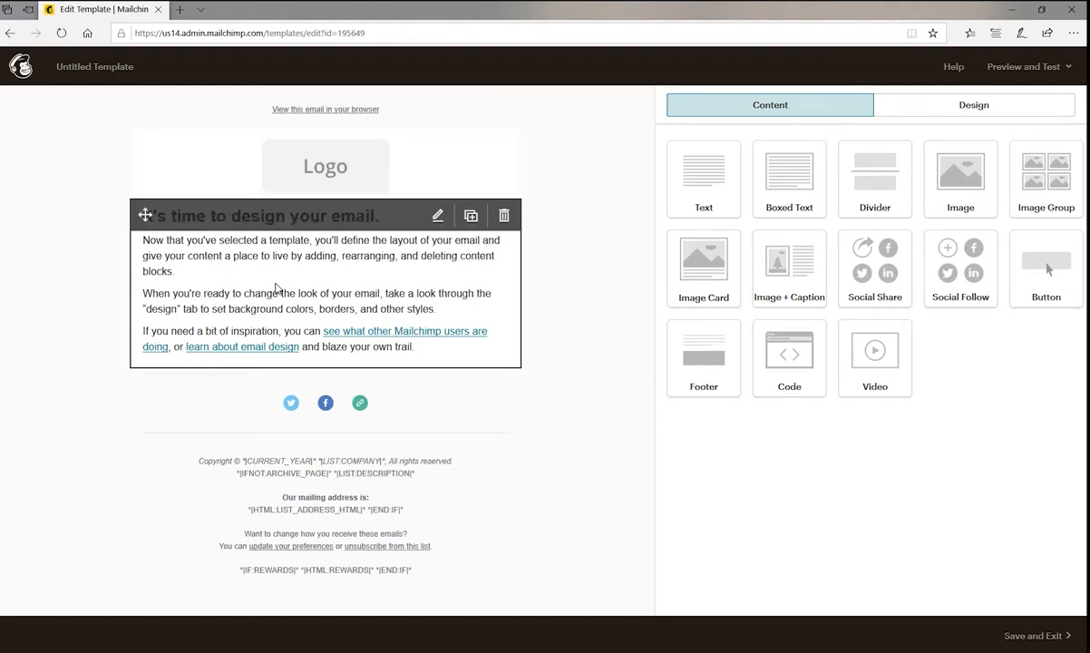
# Add a Text block at the top of the body, below the logo, and replace its placeholder text with "ggjhkjkjhuigjhioji".
pyautogui.click(977, 105)
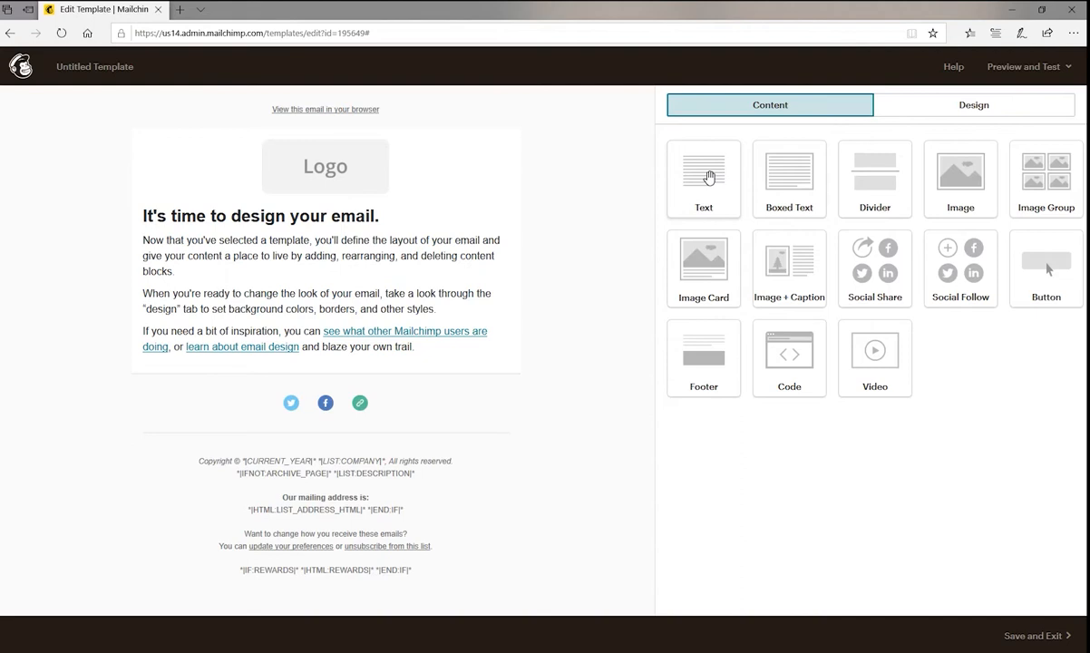
pyautogui.moveTo(709, 176); pyautogui.dragTo(466, 204)
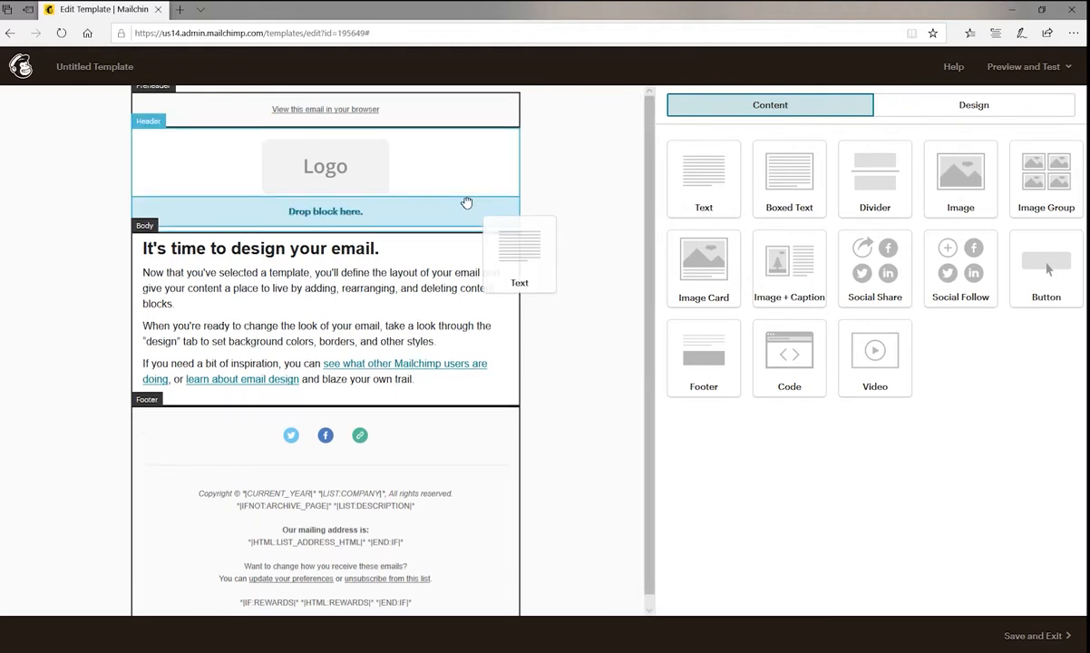
pyautogui.moveTo(466, 203); pyautogui.dragTo(453, 224)
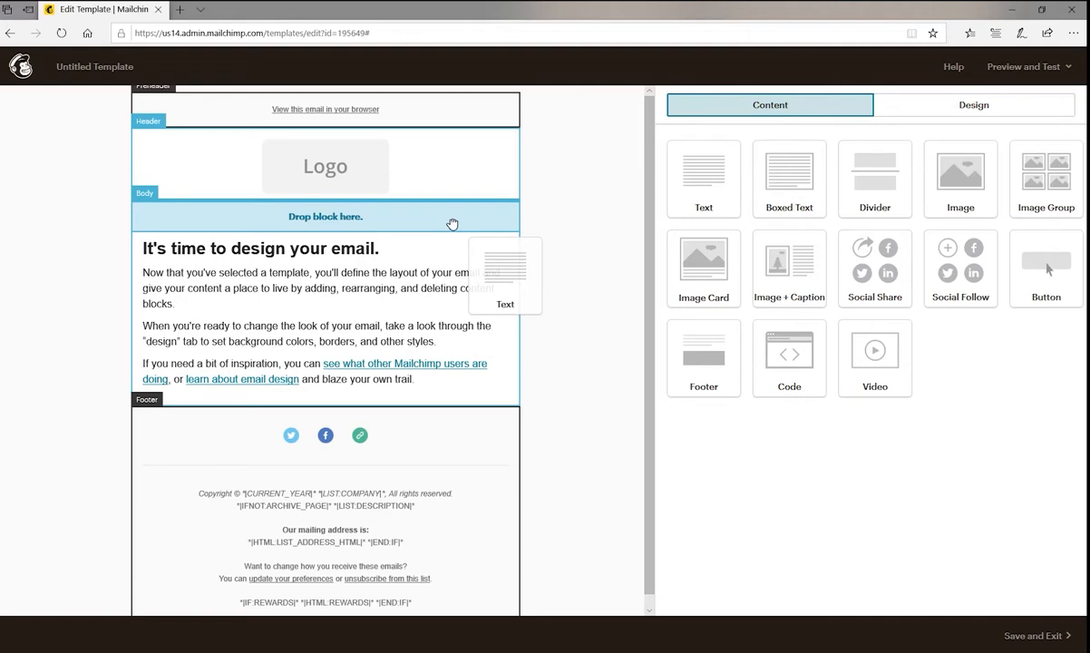
pyautogui.moveTo(452, 224); pyautogui.dragTo(452, 224)
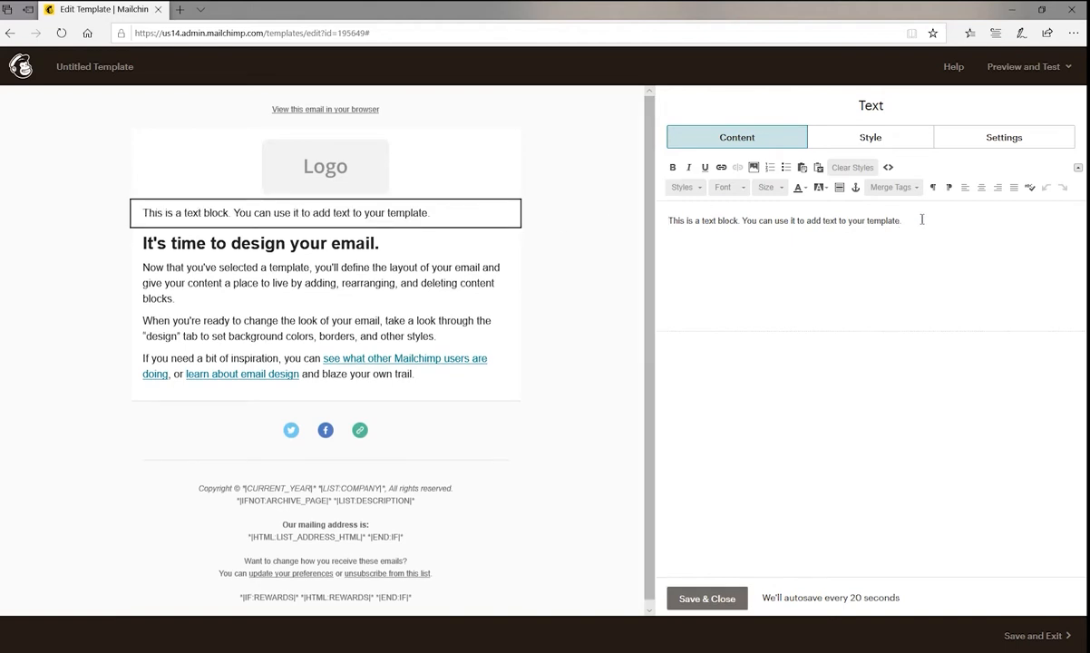
pyautogui.moveTo(921, 219); pyautogui.dragTo(634, 210)
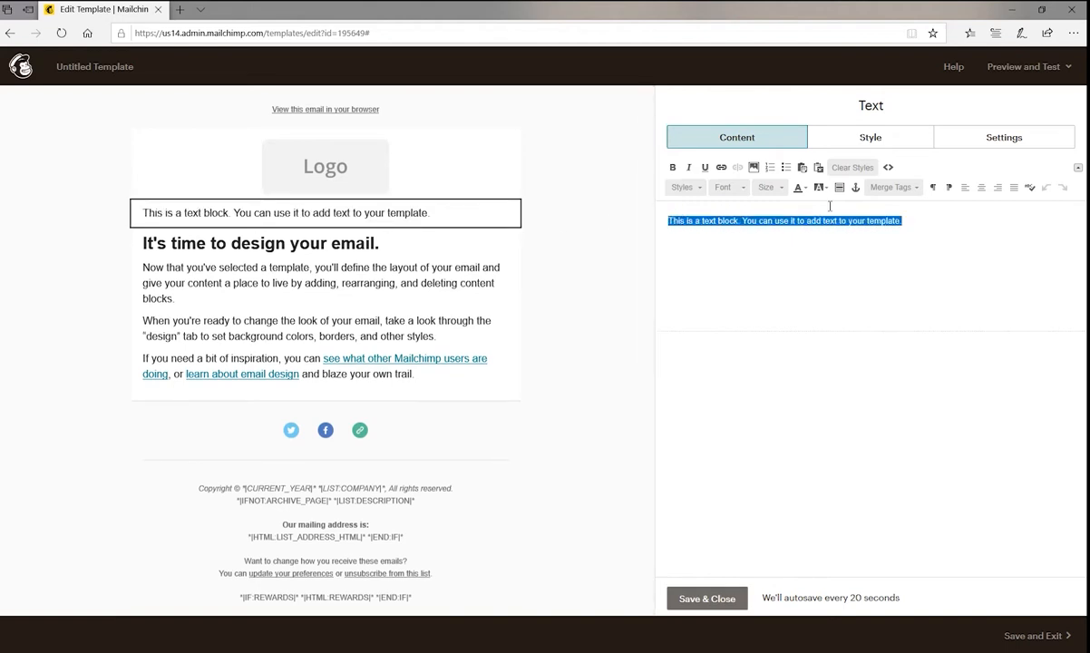
pyautogui.press('BackSpace')
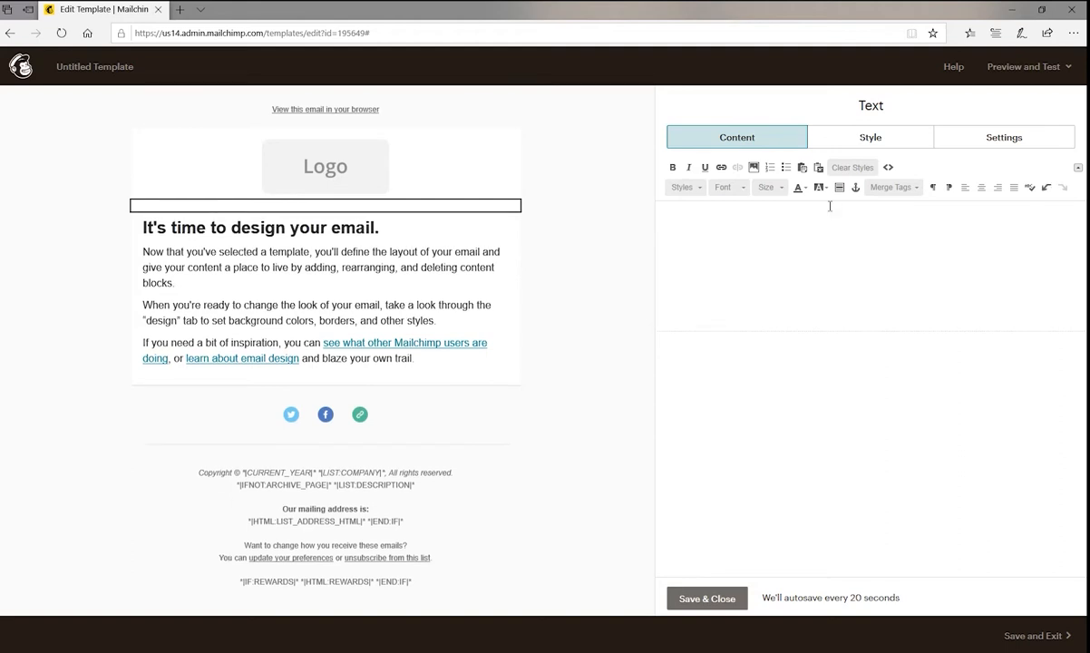
pyautogui.write('ggjhkjkjhuigjhioji')
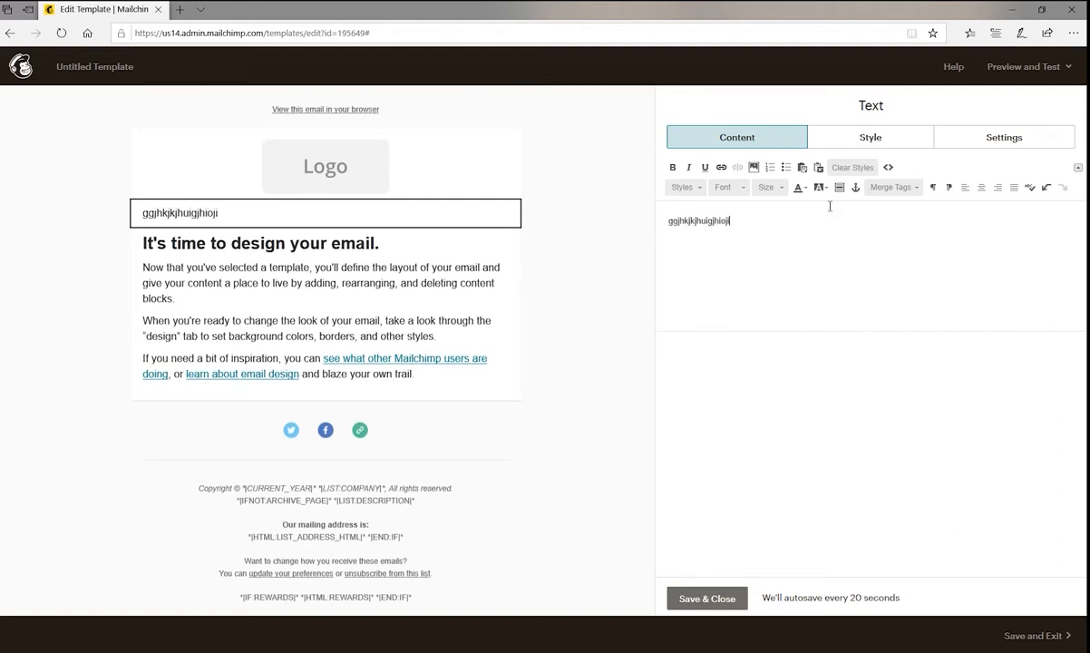
# Delete the text block containing "ggjhkjkjhuigjhioji" from the template.
pyautogui.moveTo(308, 220)
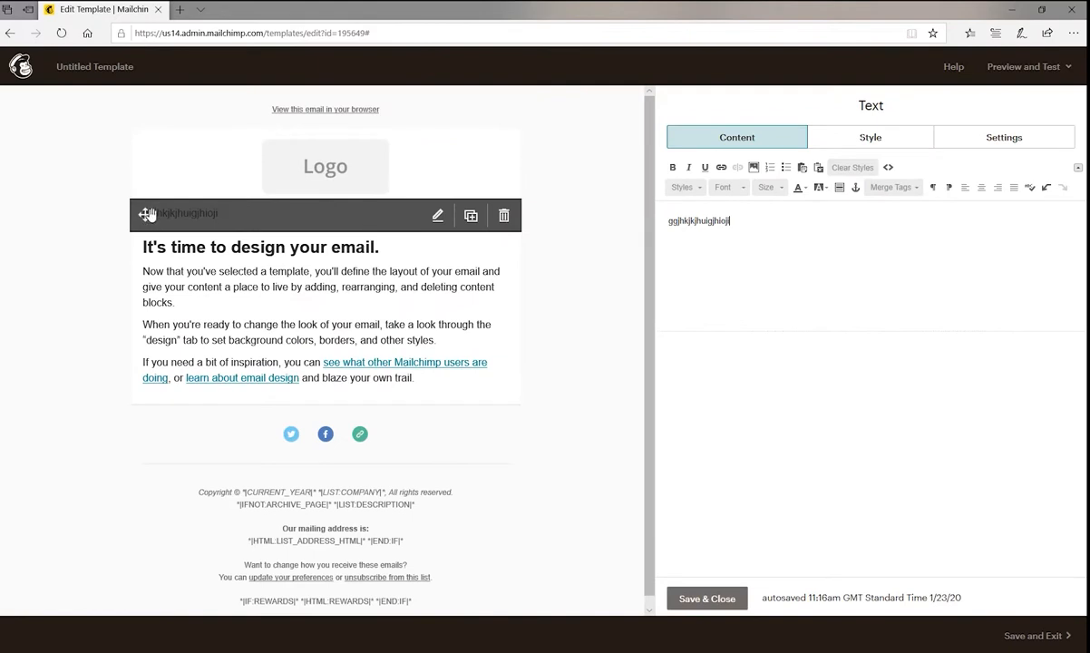
pyautogui.moveTo(144, 232)
pyautogui.mouseDown()
pyautogui.moveTo(144, 382)
pyautogui.moveTo(149, 227)
pyautogui.mouseUp()
pyautogui.click(503, 216)
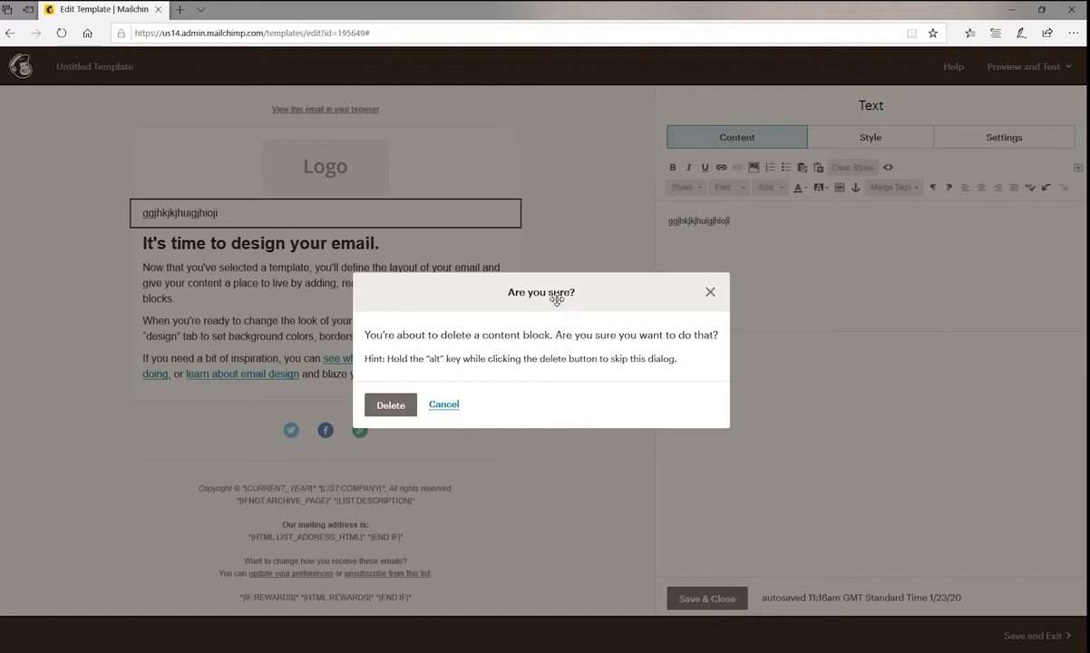
pyautogui.click(389, 404)
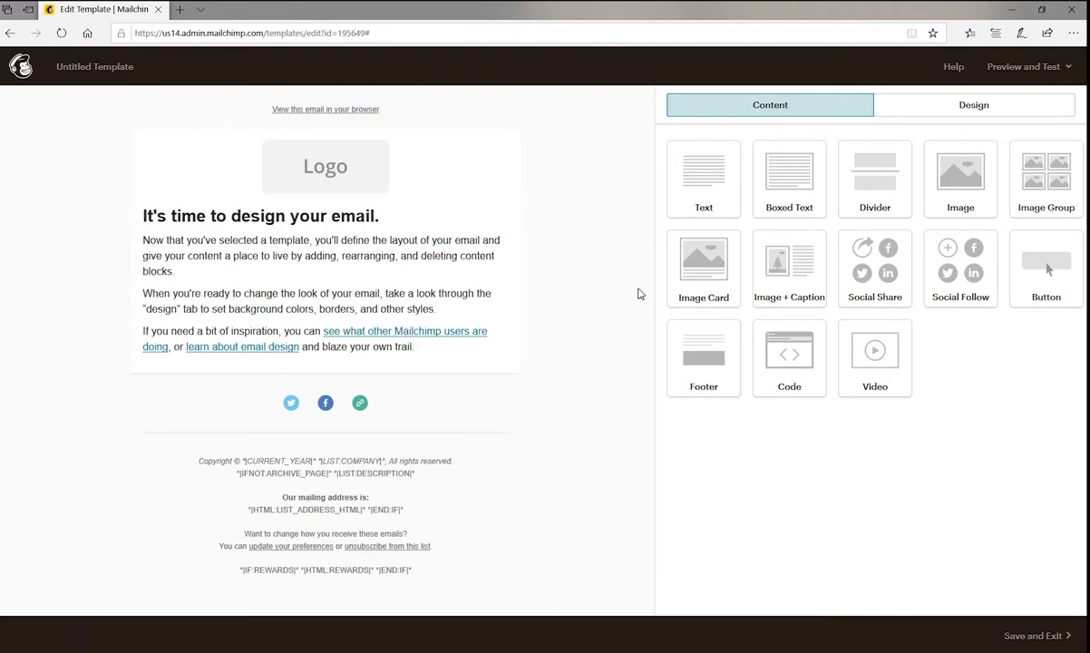
# Add a Text block above the "It's time to design your email." block and shorten its text to "This is a text block.".
pyautogui.moveTo(702, 177); pyautogui.dragTo(355, 186)
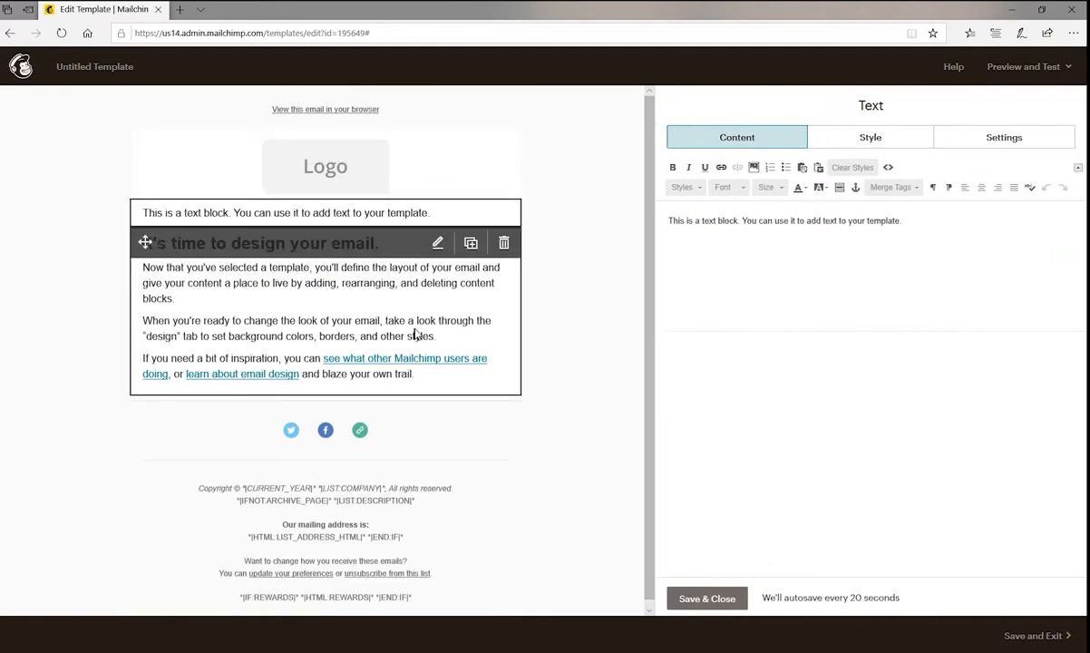
pyautogui.click(243, 304)
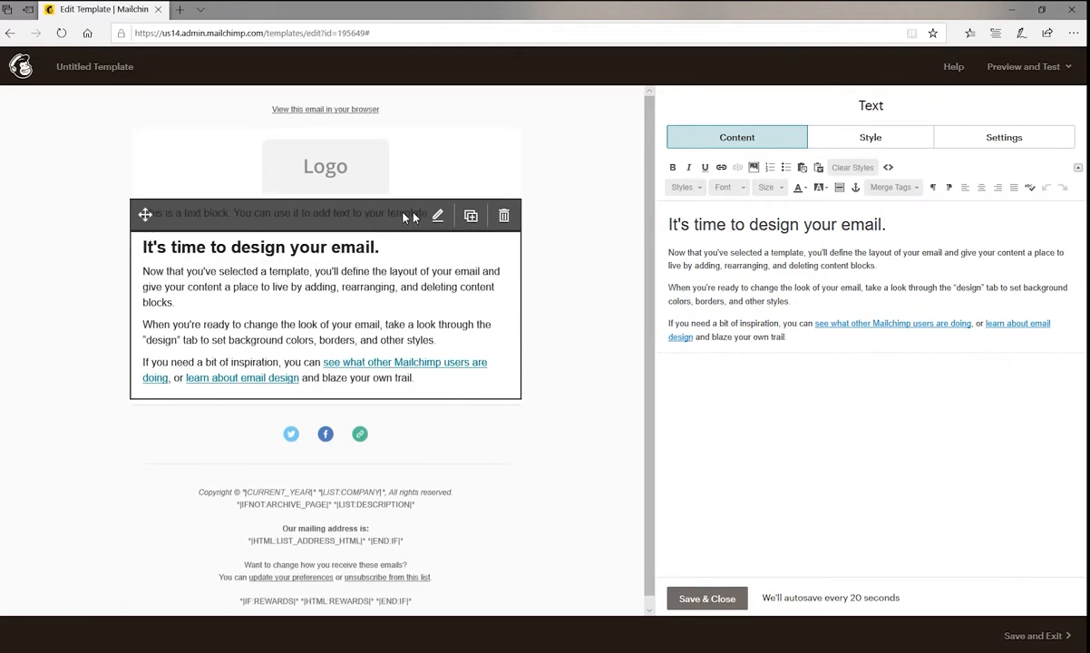
pyautogui.click(438, 216)
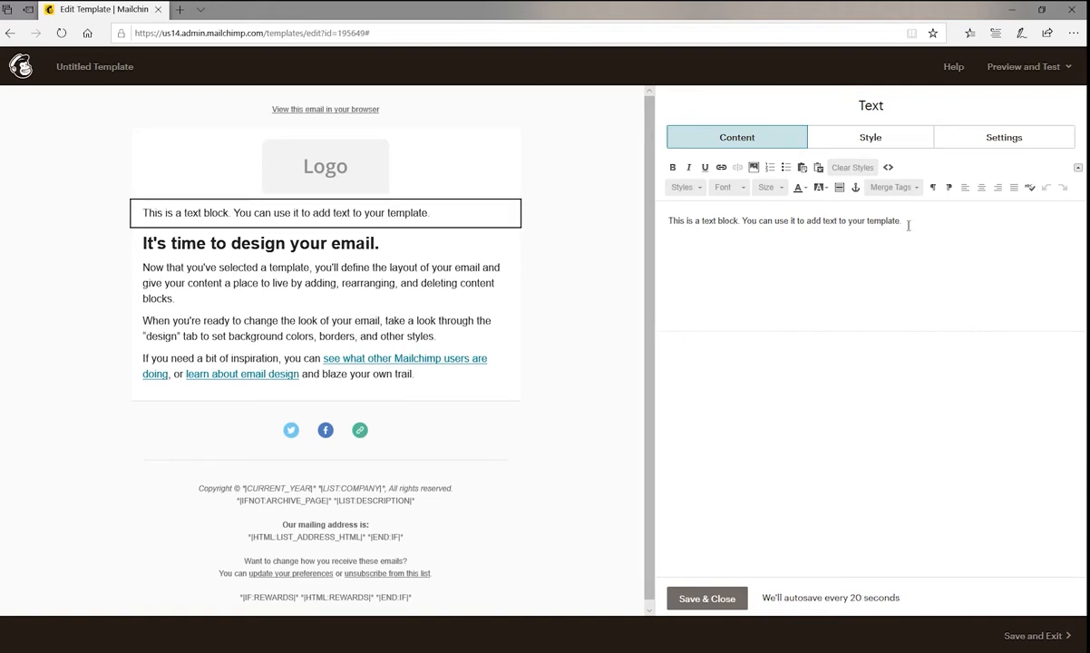
pyautogui.moveTo(904, 225); pyautogui.dragTo(741, 221)
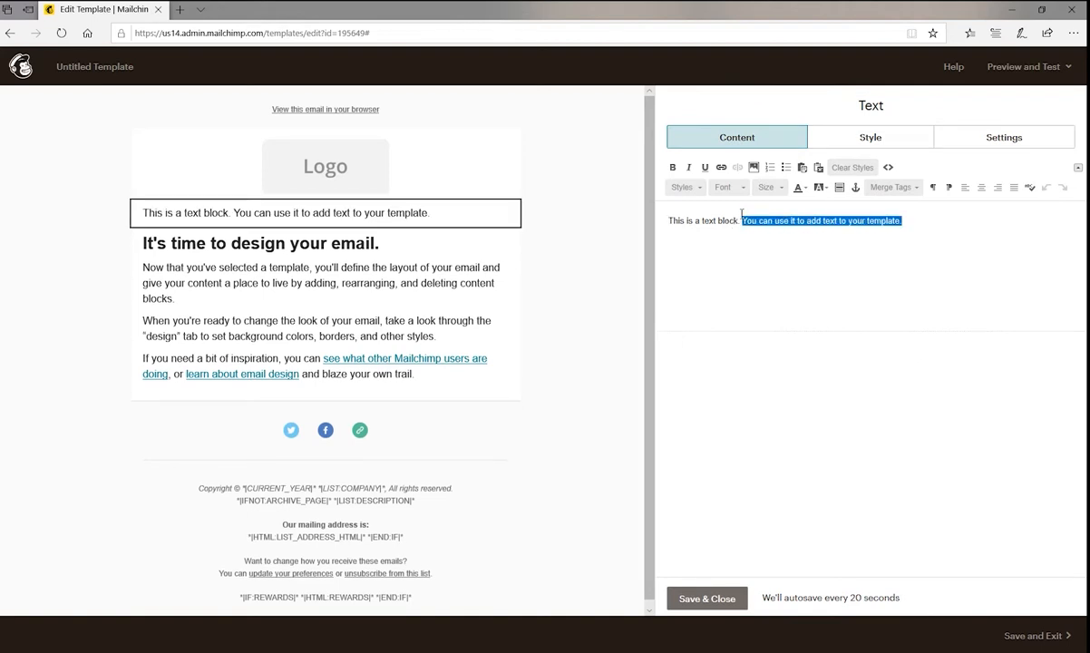
pyautogui.press('BackSpace')
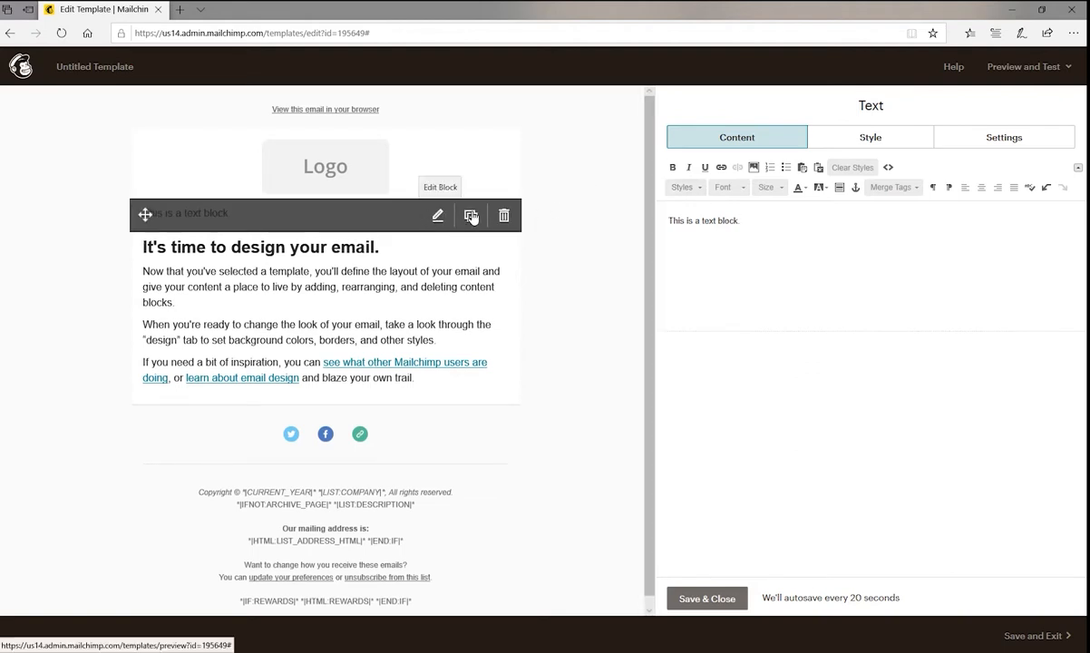
# Duplicate the "This is a text block." block and change the upper one's text to "this is the original text box".
pyautogui.click(471, 218)
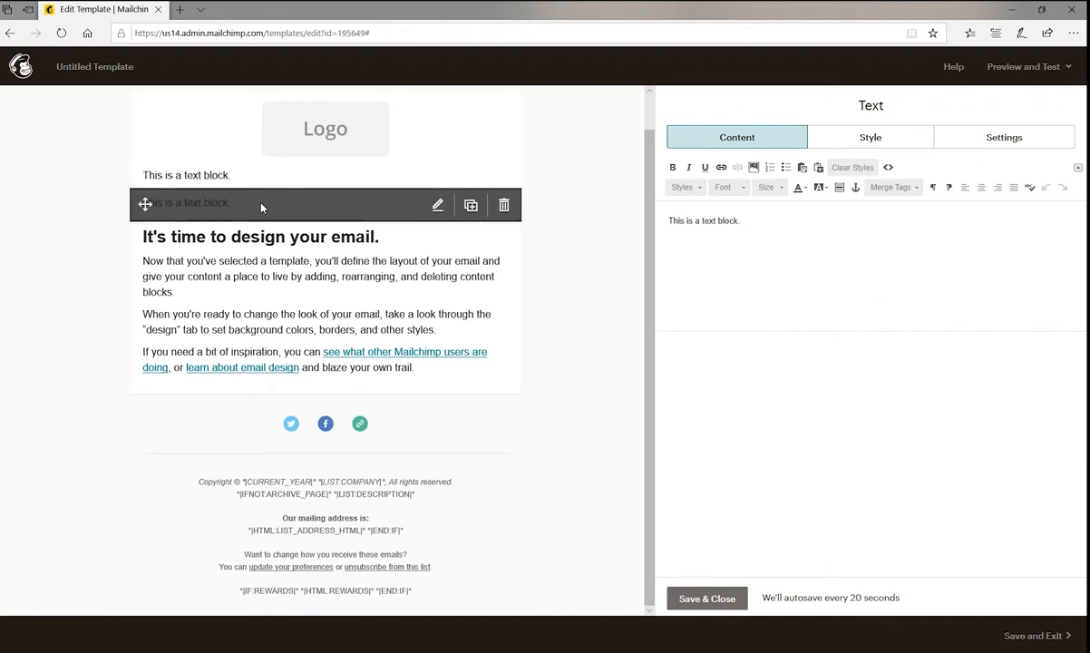
pyautogui.click(251, 184)
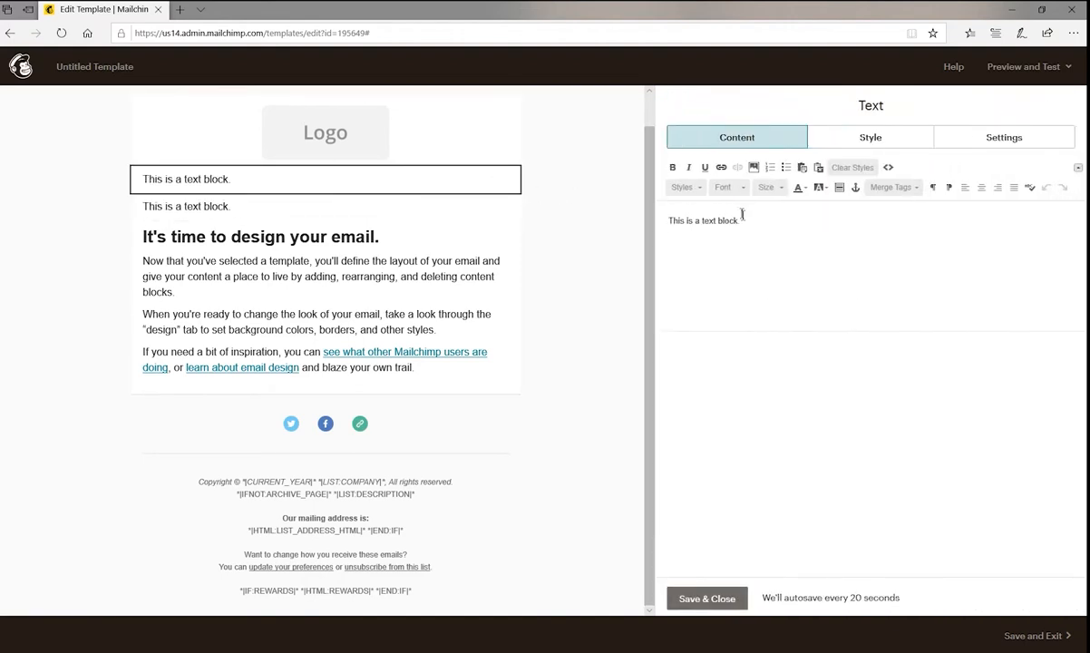
pyautogui.moveTo(744, 221); pyautogui.dragTo(627, 221)
pyautogui.write('this is')
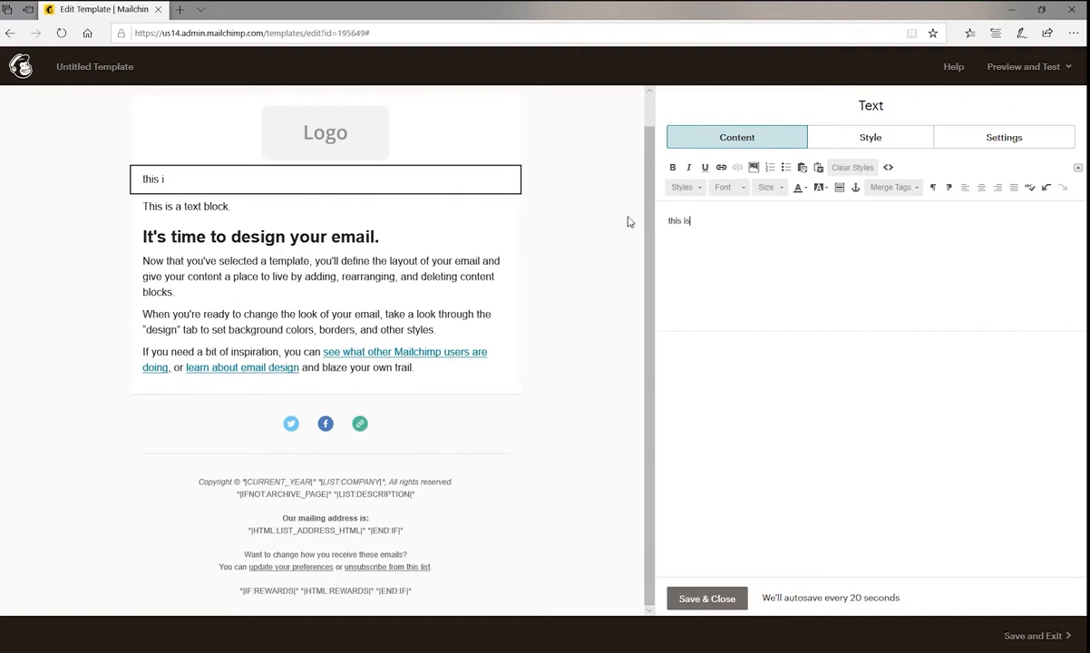
pyautogui.write(' the original text box')
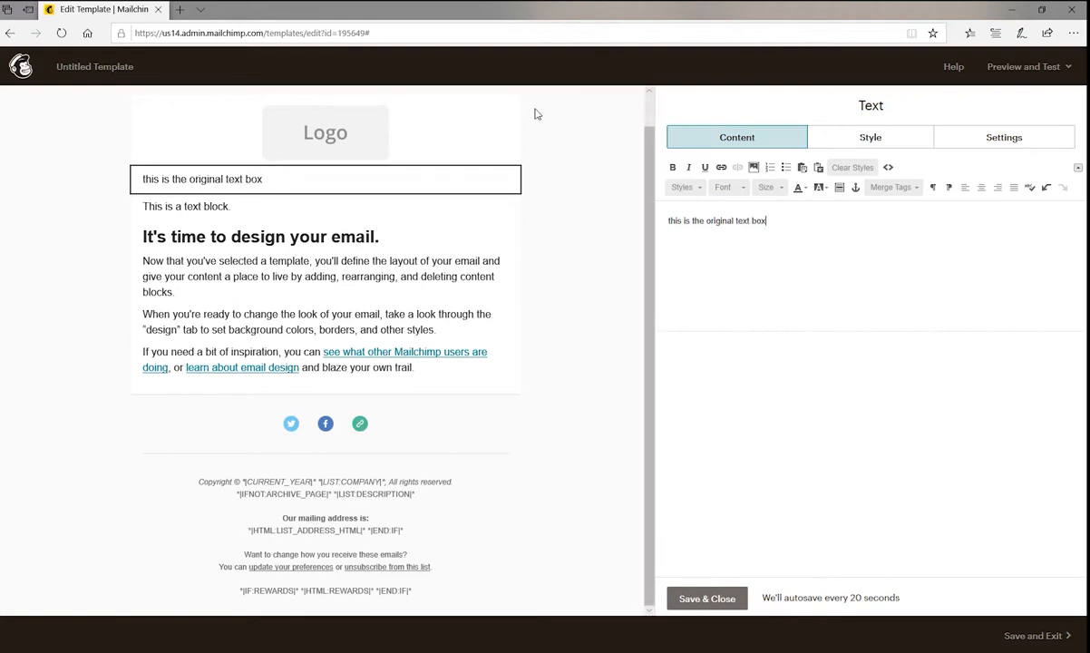
# Duplicate the "this is the original text box" block and add a Text block with placeholder text below the two copies.
pyautogui.moveTo(336, 187)
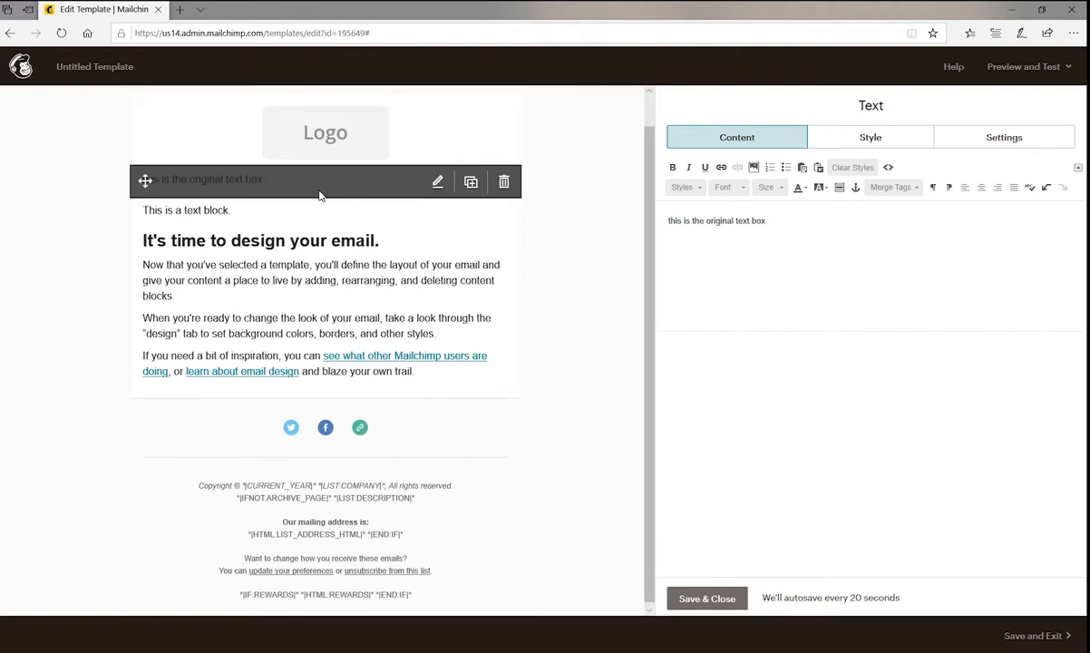
pyautogui.click(470, 182)
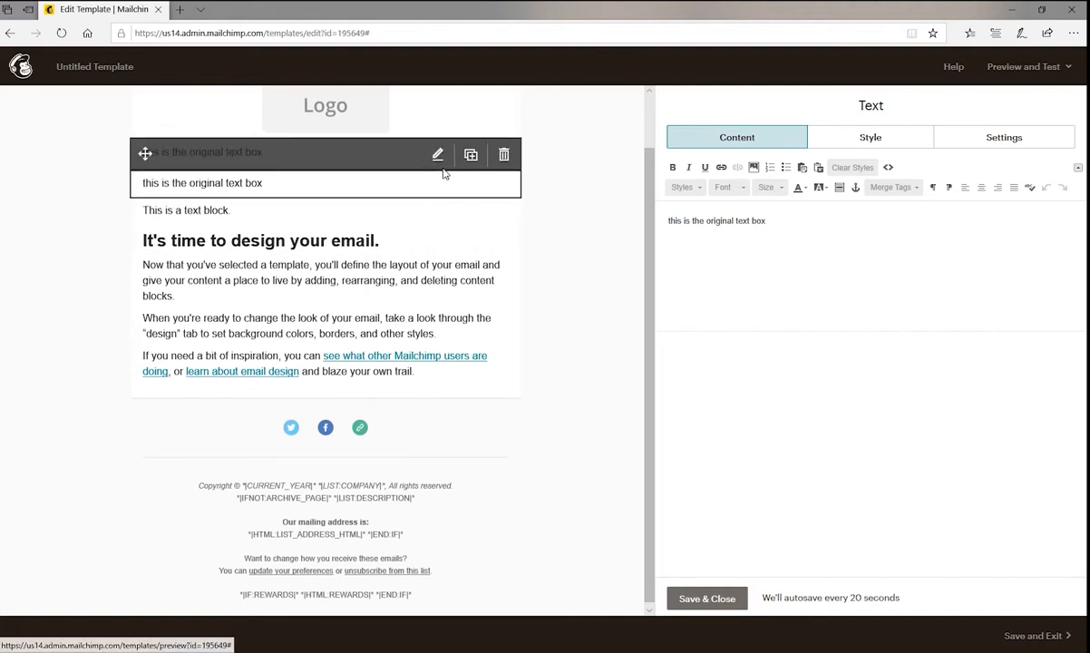
pyautogui.click(708, 597)
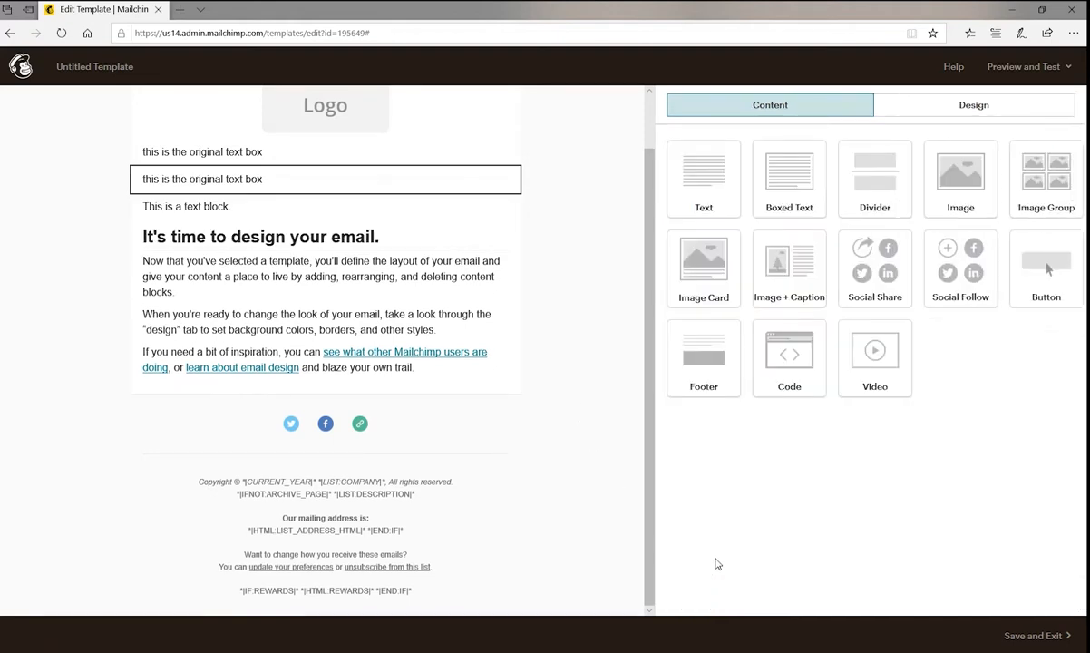
pyautogui.moveTo(710, 183); pyautogui.dragTo(357, 187)
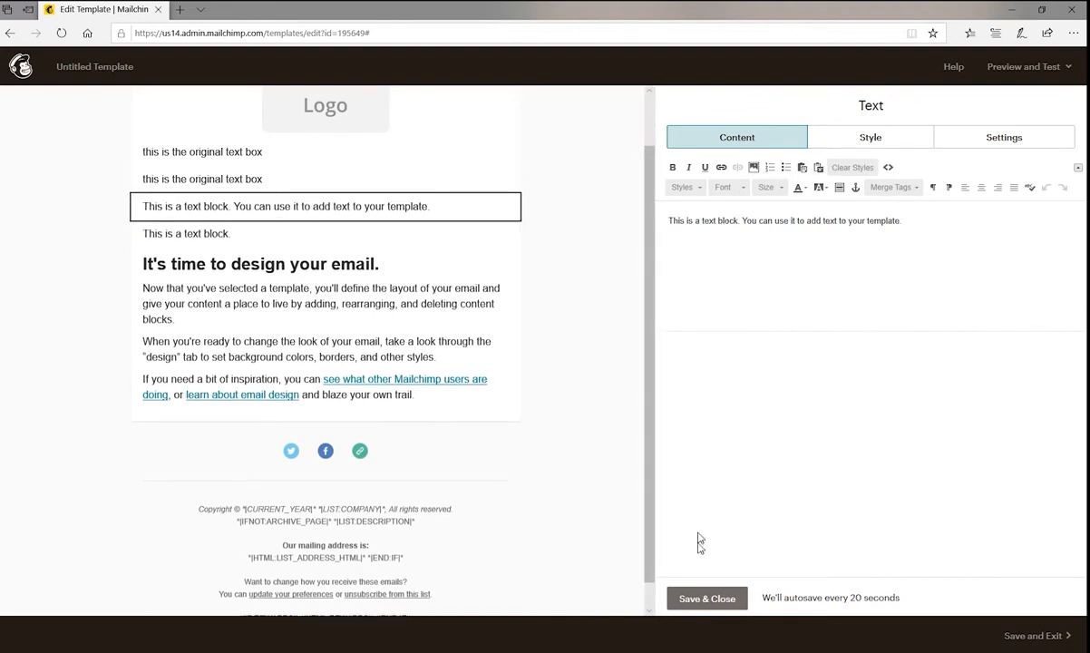
pyautogui.click(707, 599)
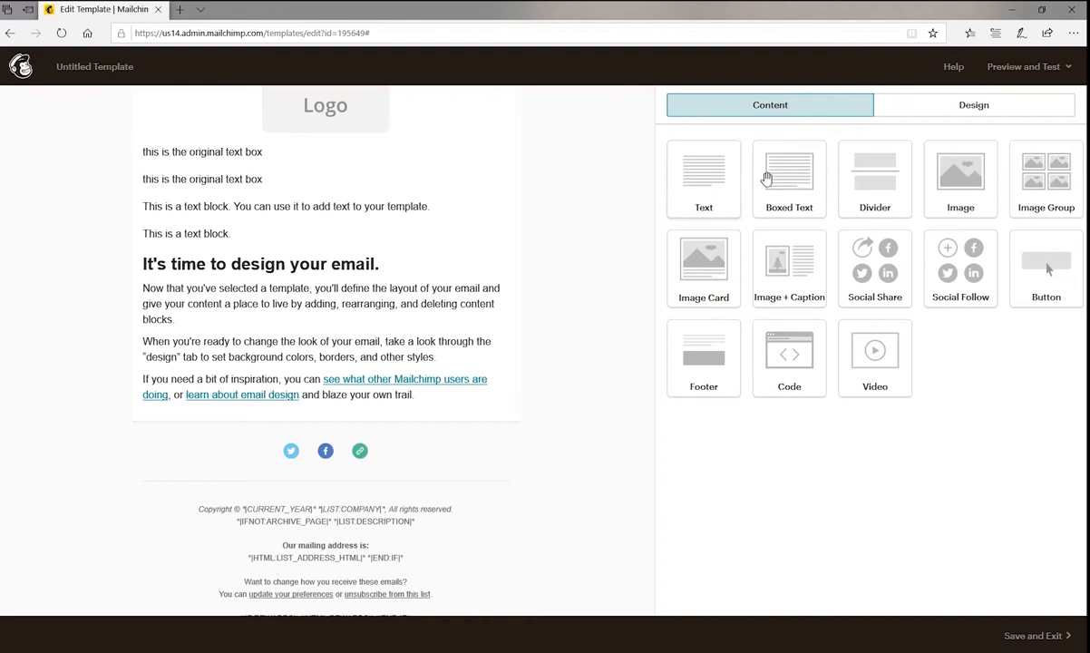
# Add a Boxed Text block between the two "this is the original text box" blocks, changing its text to "This is a Boxed Text block. Uhuhuhihuhuihui".
pyautogui.moveTo(789, 177); pyautogui.dragTo(374, 184)
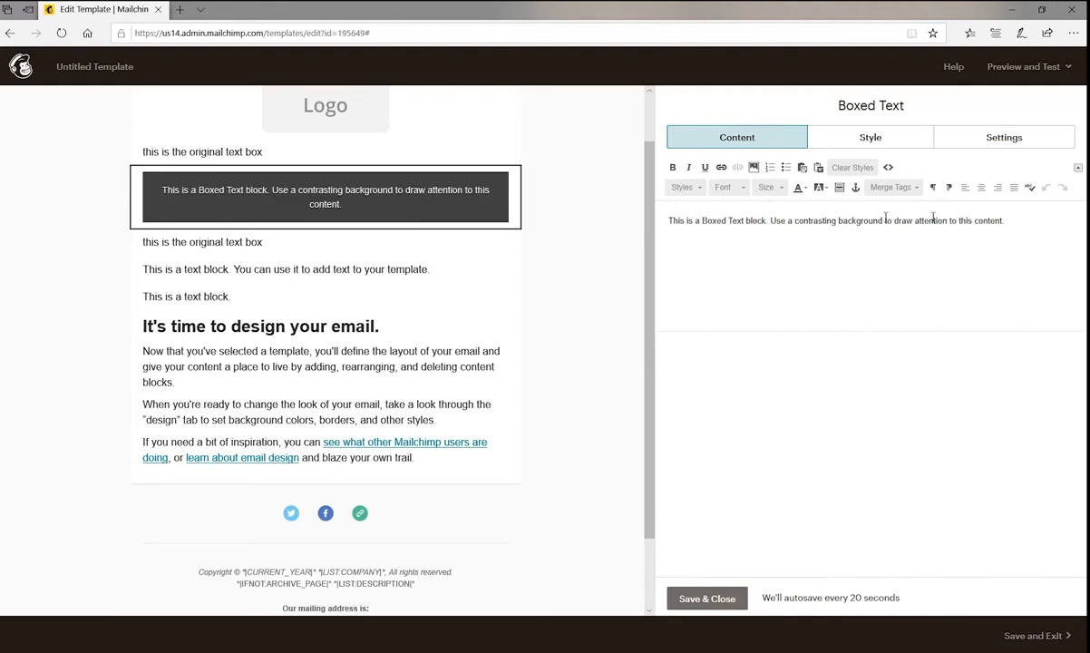
pyautogui.moveTo(1016, 219); pyautogui.dragTo(777, 215)
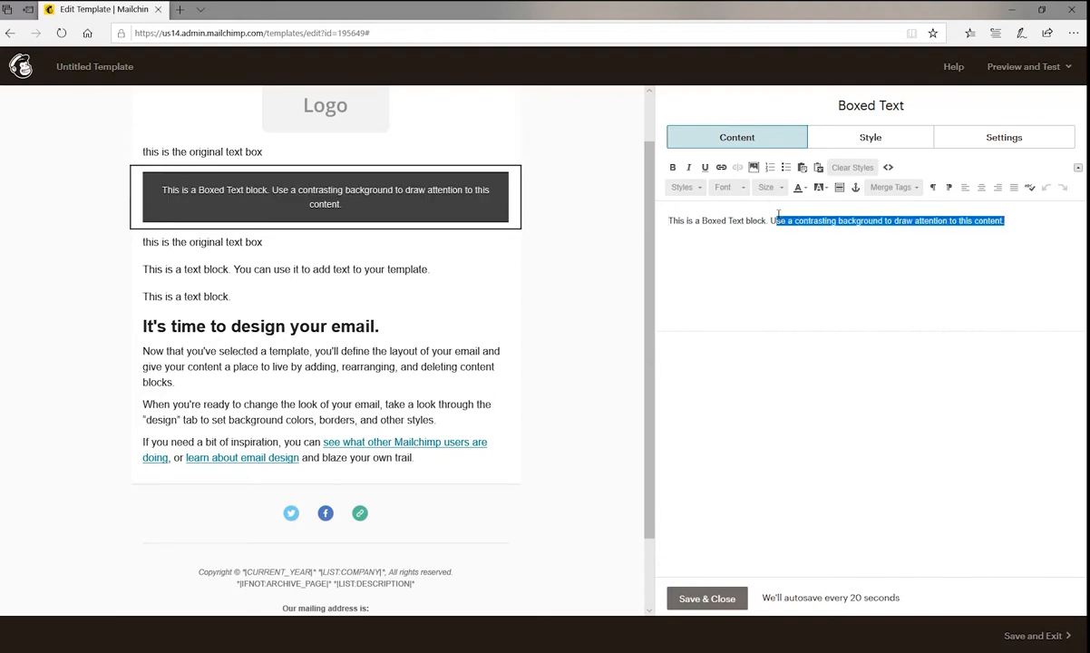
pyautogui.write('huhuhihuhuihui')
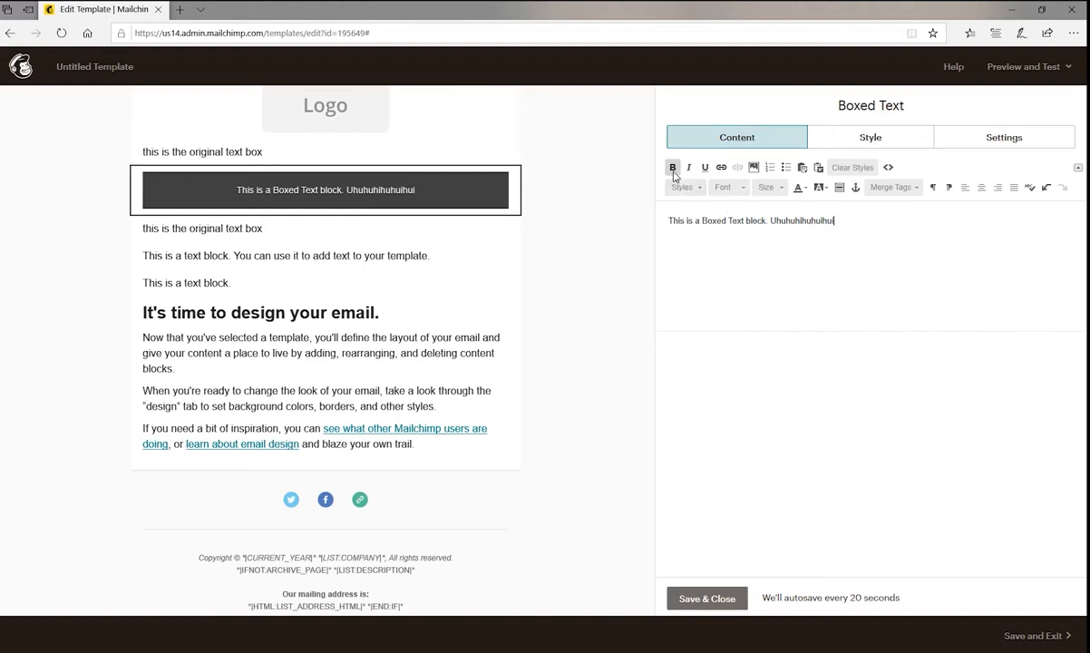
# Format all the text in the Boxed Text block as bold, italic and underlined.
pyautogui.moveTo(832, 221); pyautogui.dragTo(639, 172)
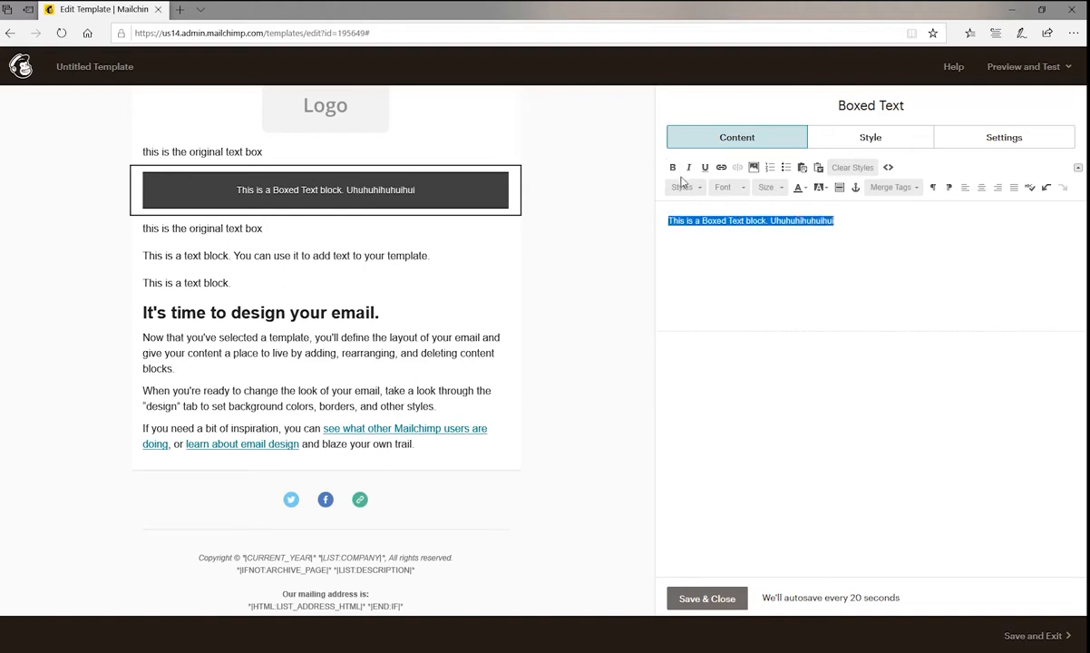
pyautogui.click(673, 169)
pyautogui.click(688, 168)
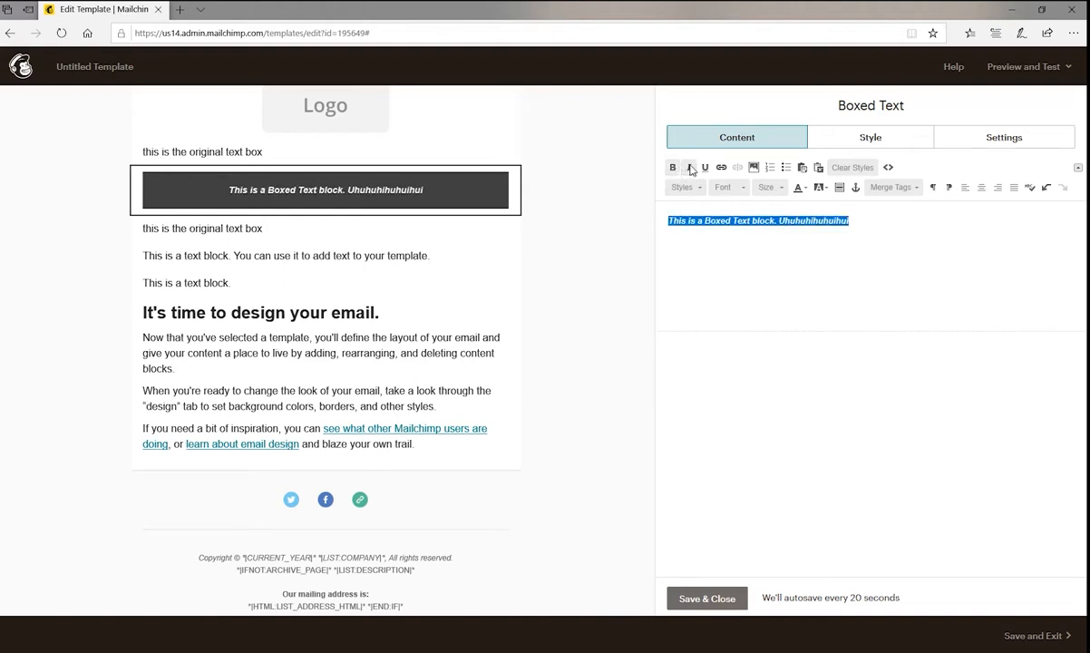
pyautogui.click(703, 168)
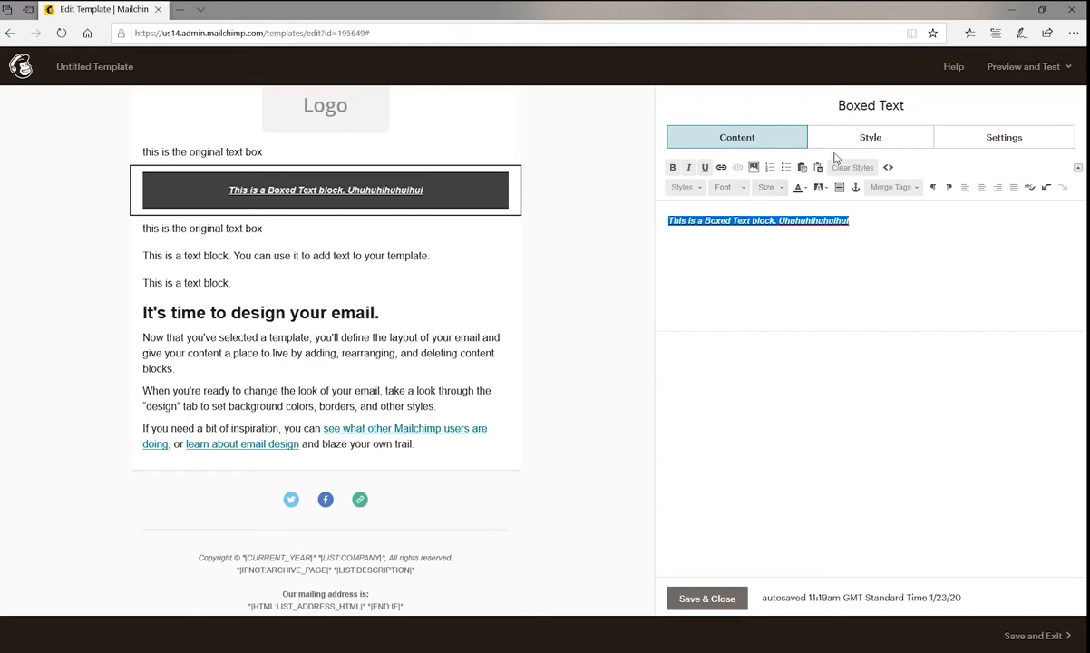
# Try left and right alignment on the boxed text and settle on centre alignment.
pyautogui.click(965, 189)
pyautogui.click(997, 188)
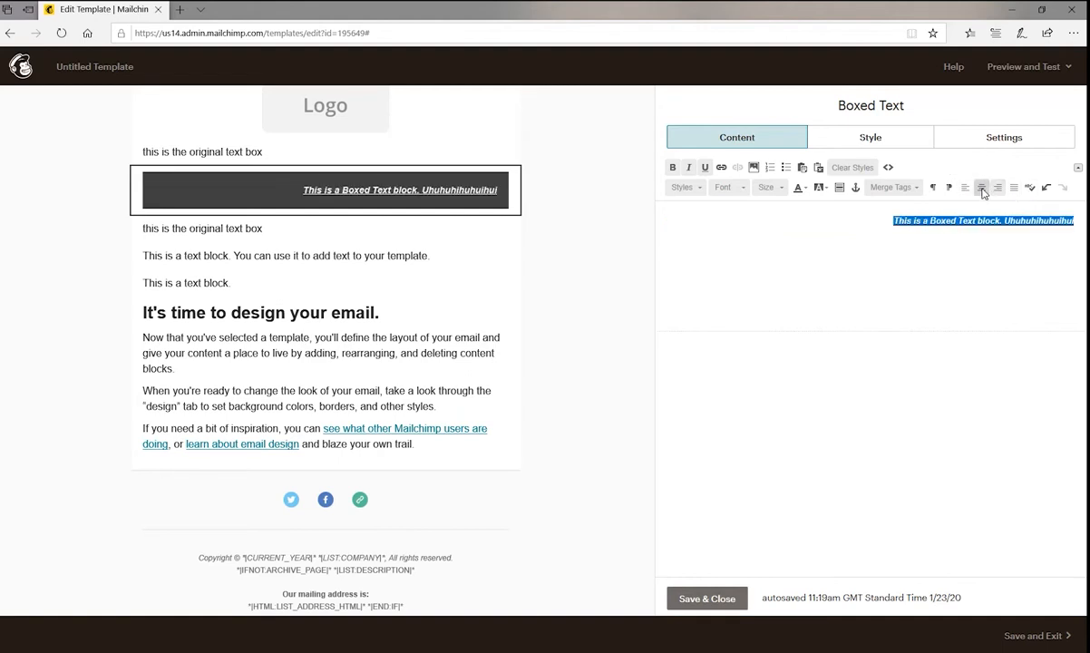
pyautogui.click(982, 190)
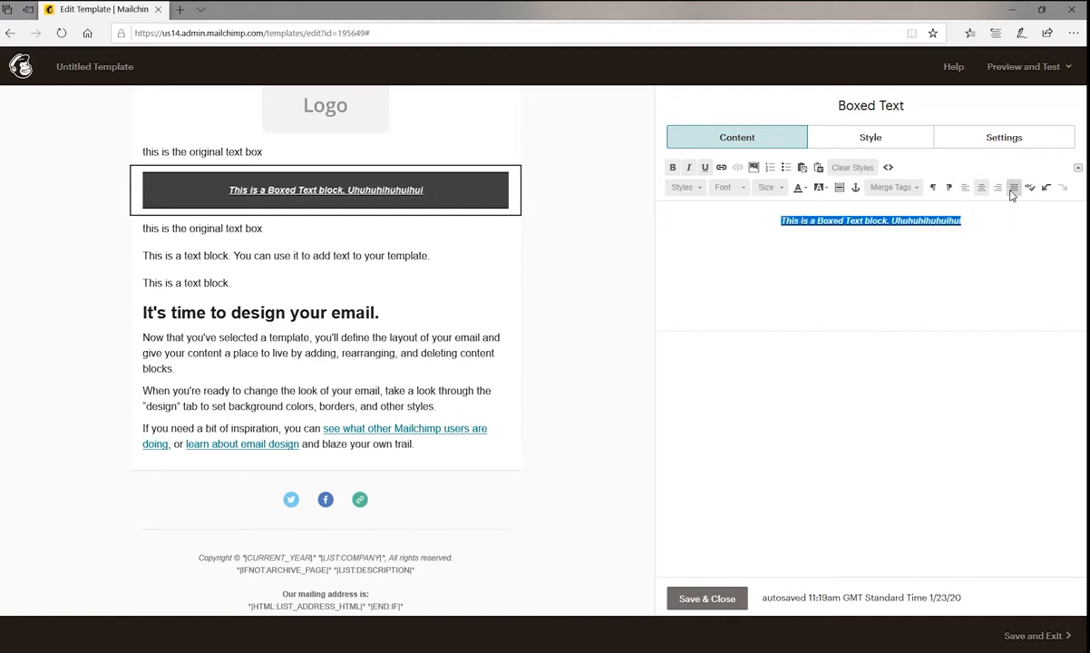
# Try red #e21b1b as the boxed text's style colour and settle on near-white #f7f0f0, keeping the Arial font.
pyautogui.moveTo(347, 200)
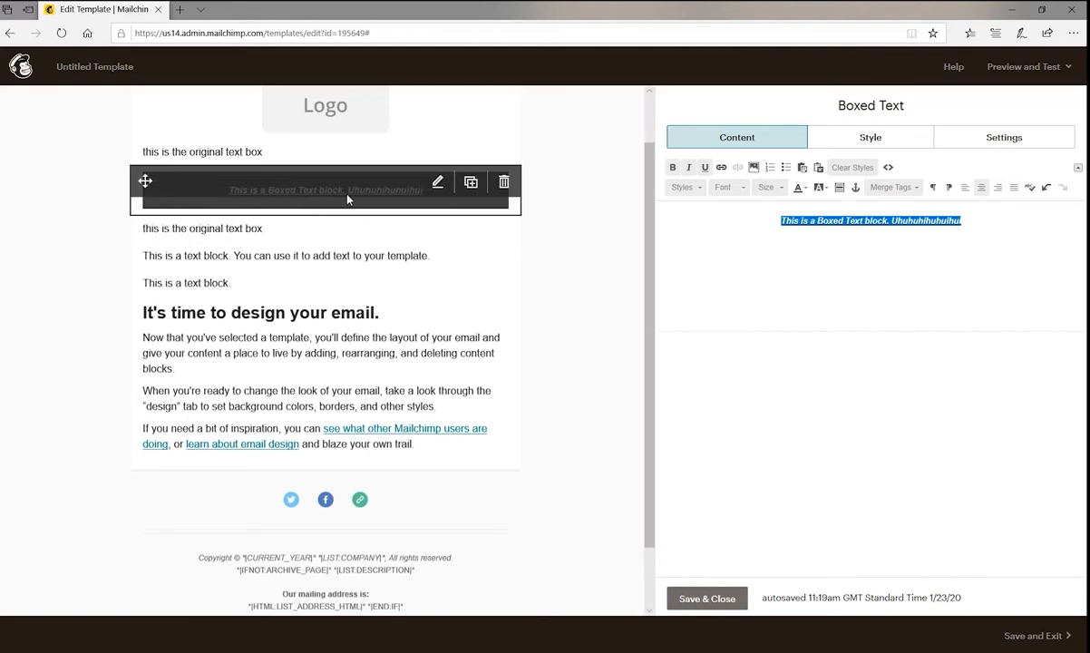
pyautogui.click(866, 137)
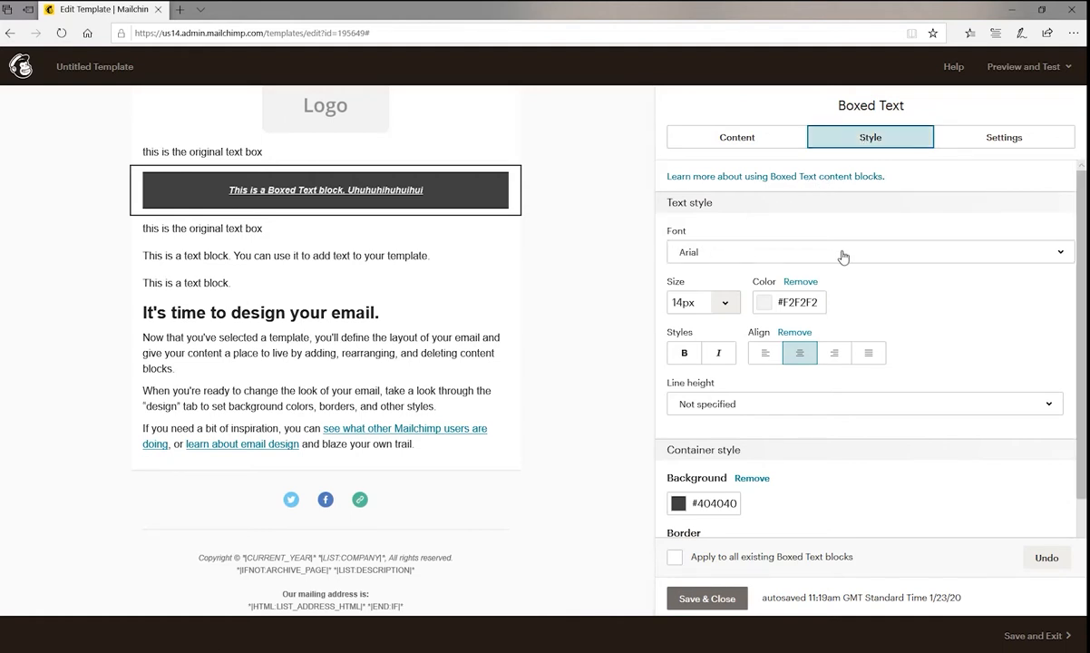
pyautogui.click(1061, 254)
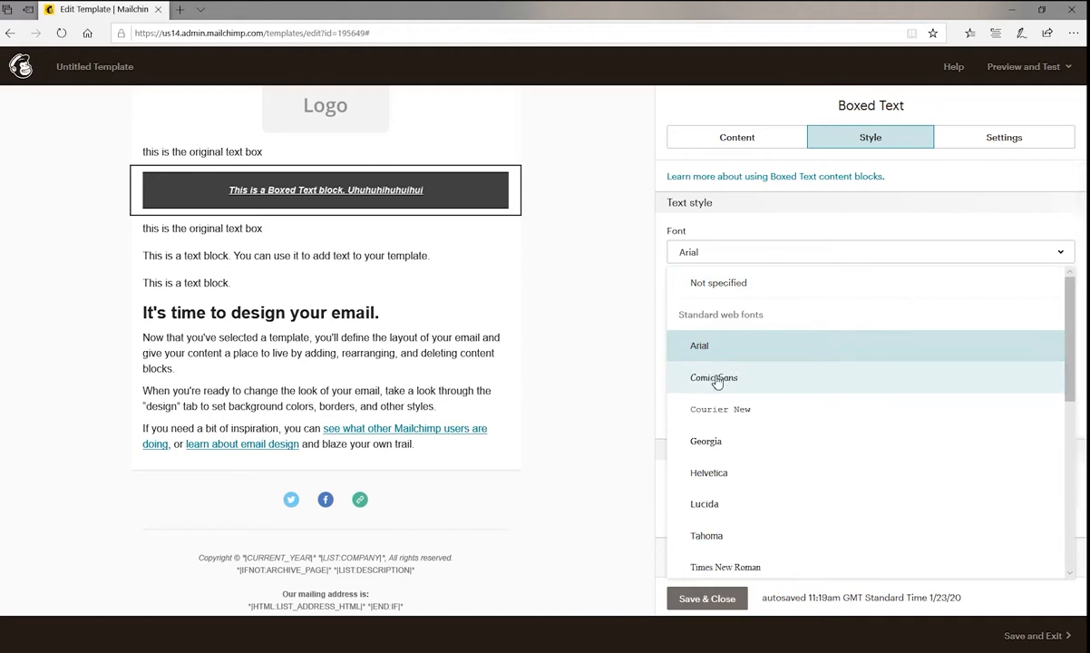
pyautogui.click(709, 250)
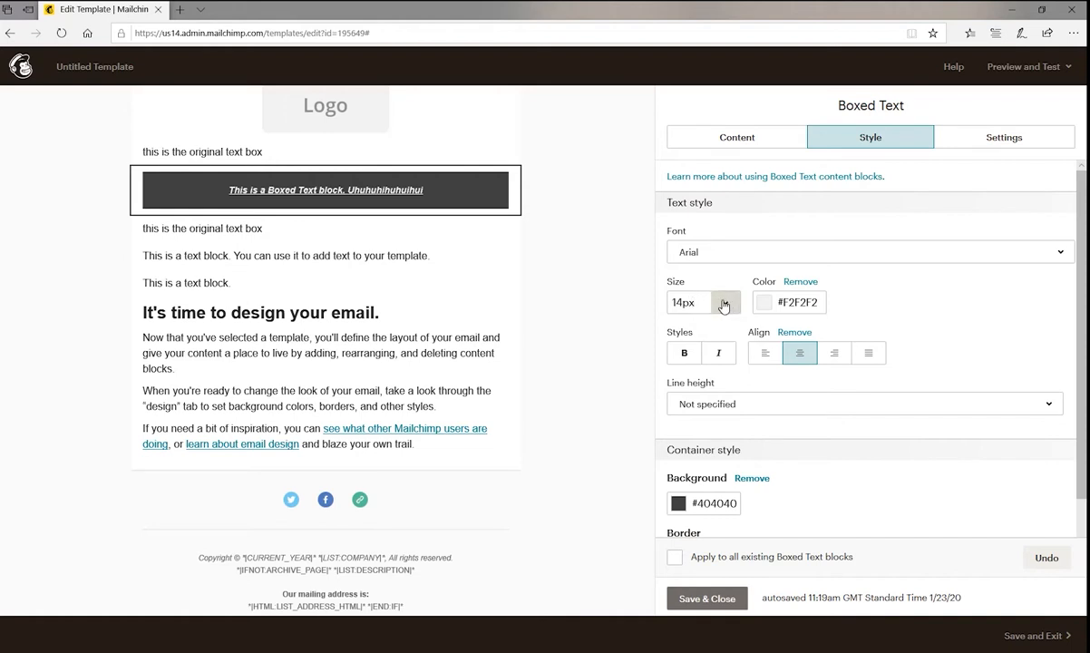
pyautogui.click(764, 307)
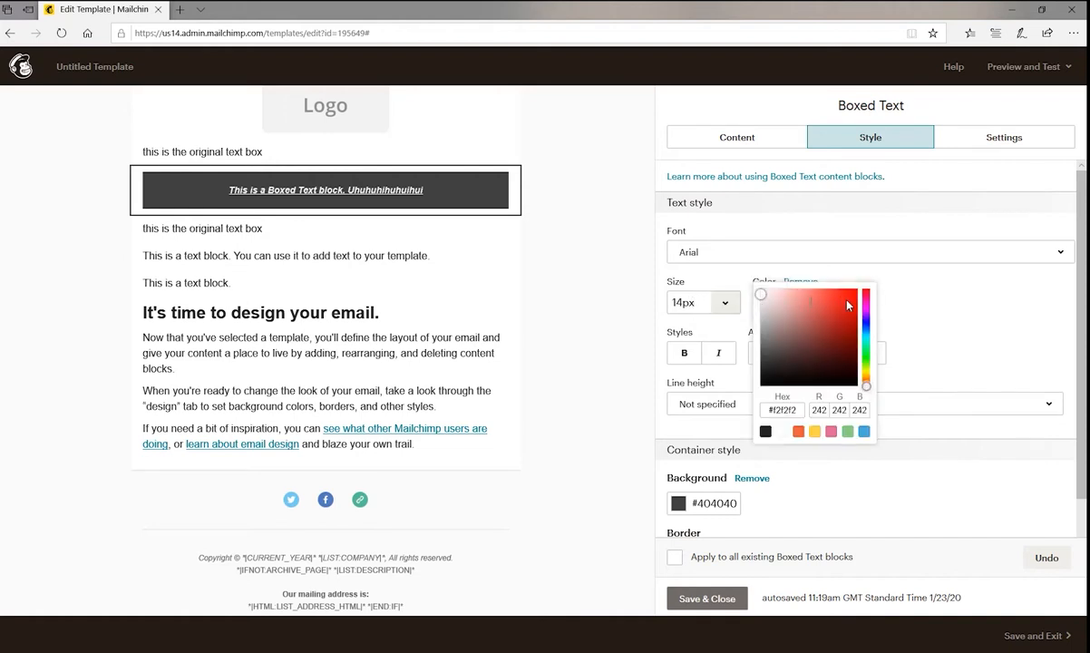
pyautogui.click(846, 300)
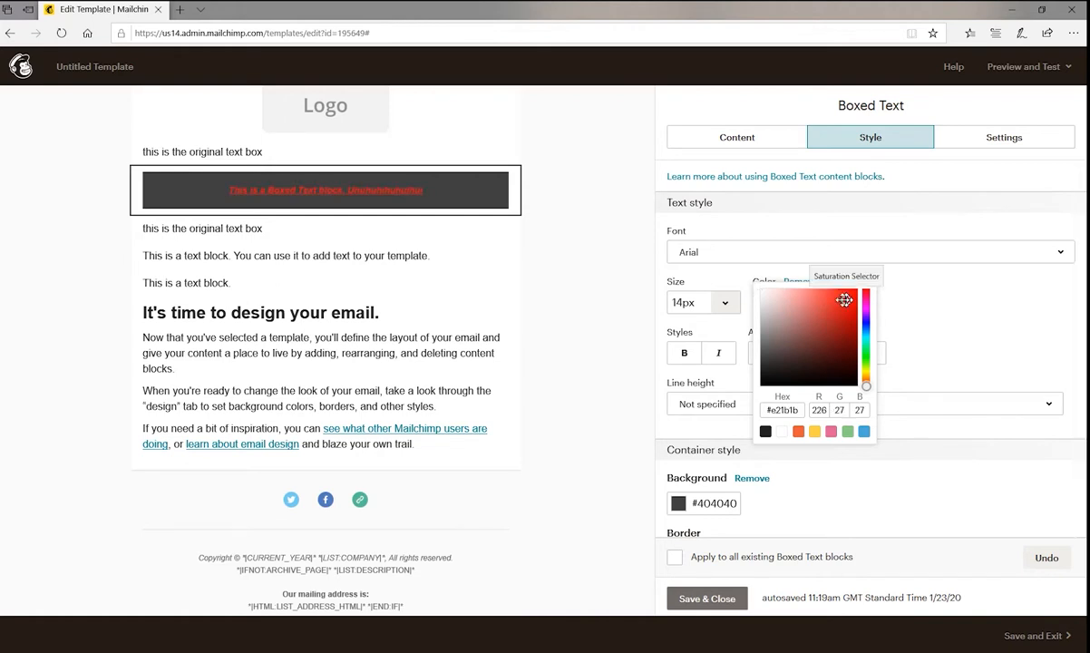
pyautogui.click(763, 292)
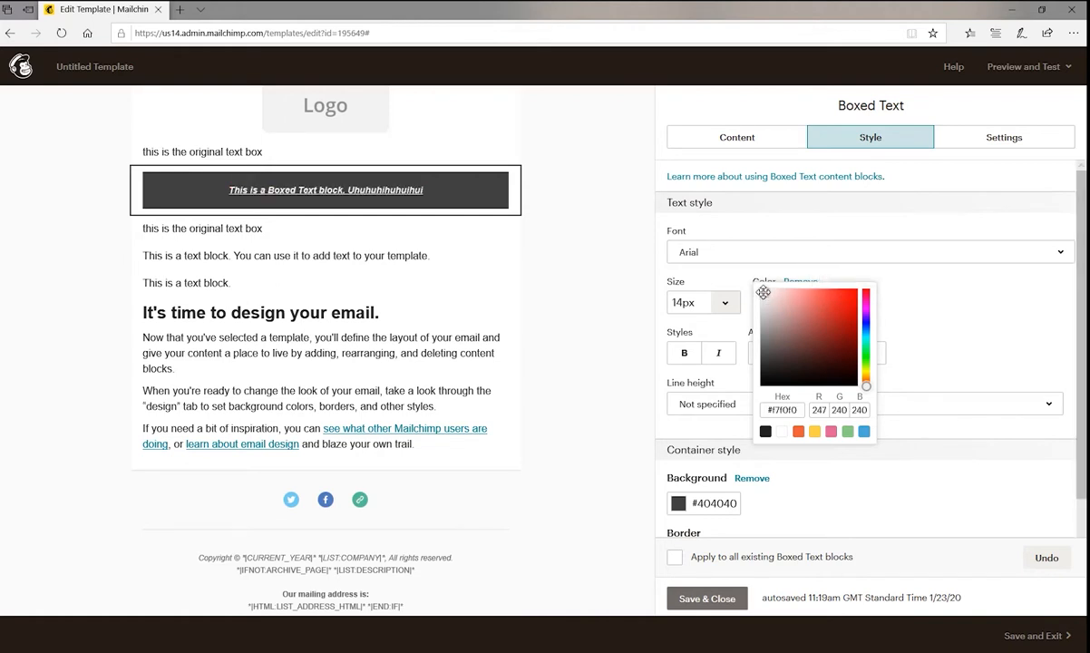
pyautogui.click(890, 309)
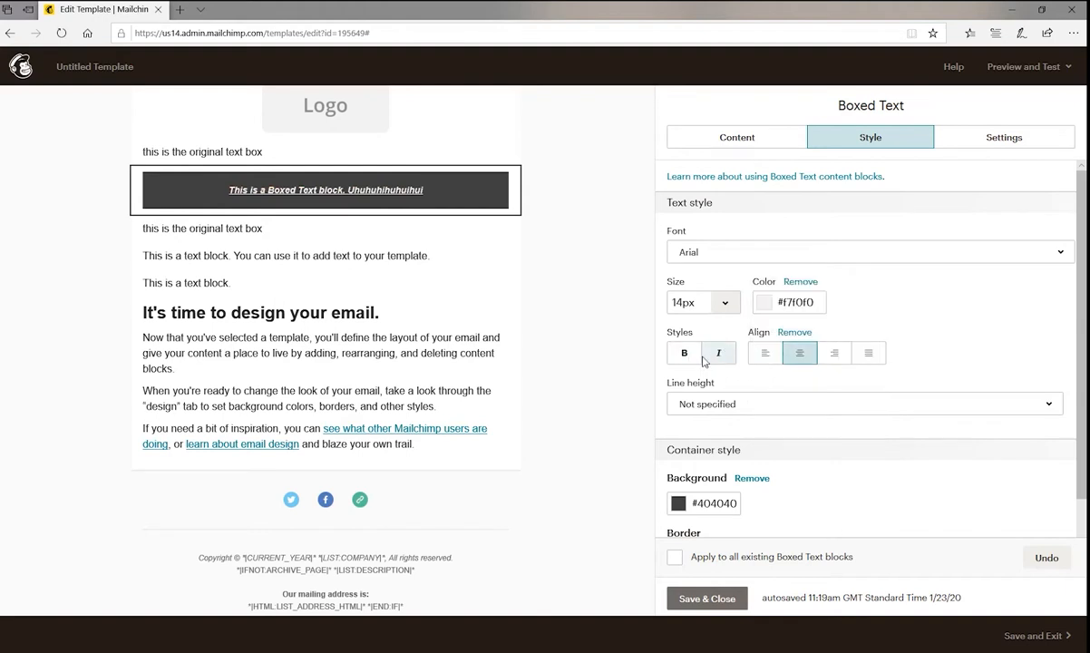
# Try left alignment in the Boxed Text block's text style, settle on right alignment and set the line height to Slight.
pyautogui.click(767, 354)
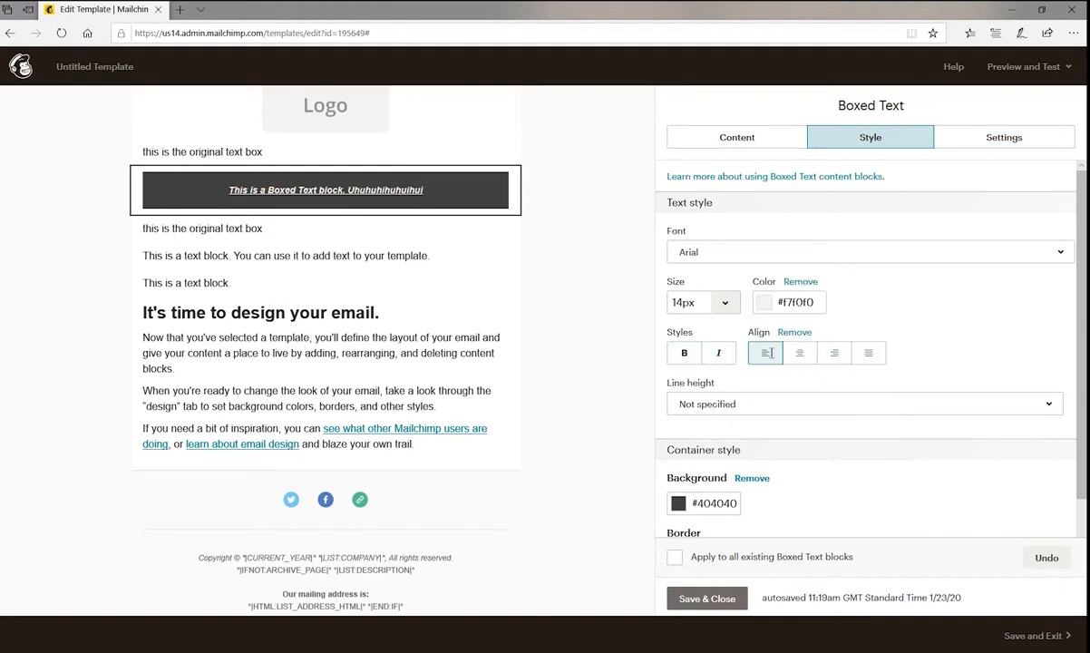
pyautogui.click(834, 353)
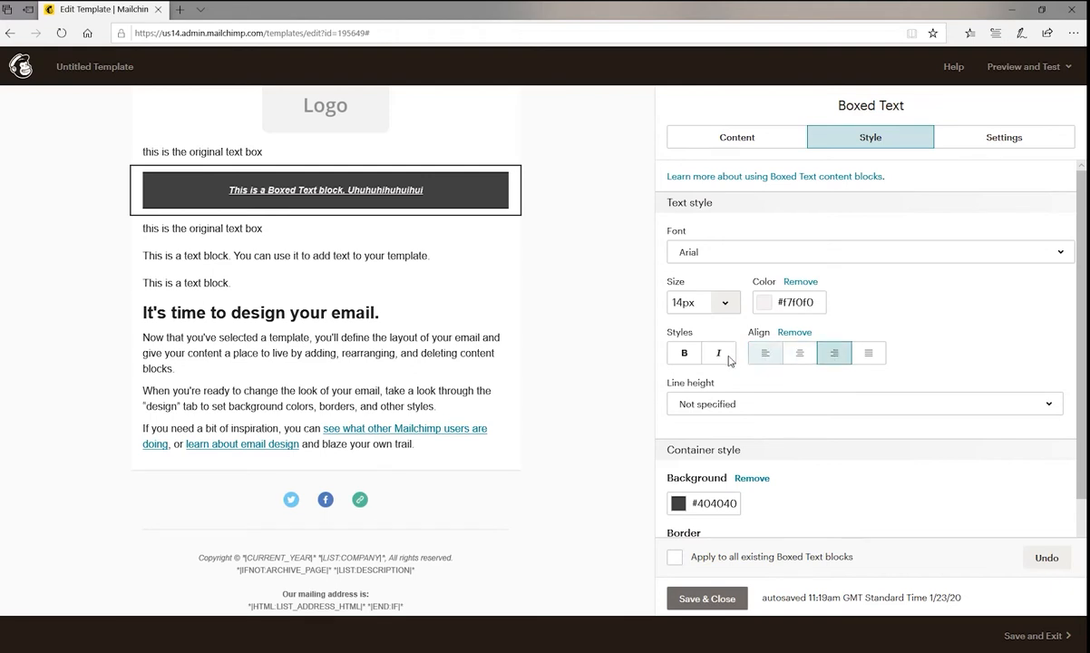
pyautogui.click(731, 409)
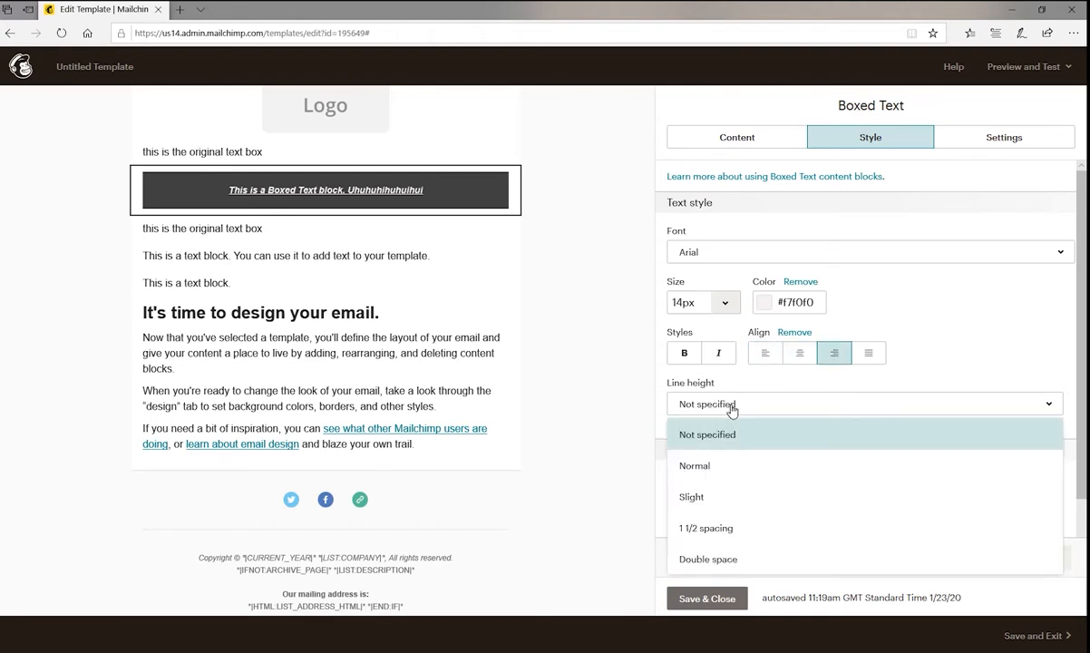
pyautogui.click(691, 498)
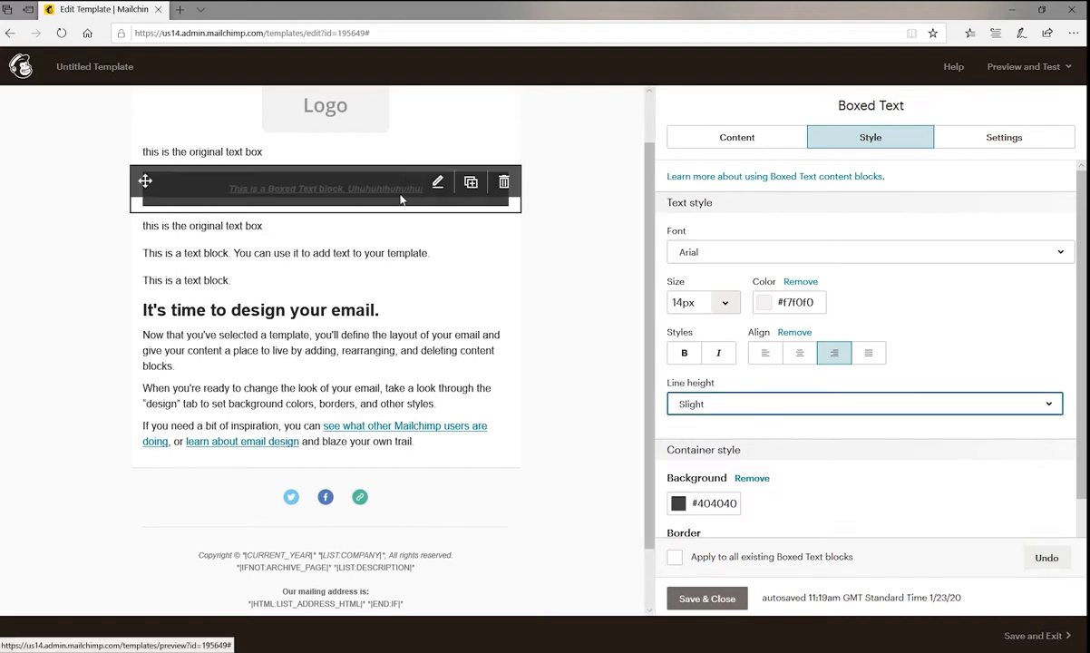
# Add four lines of filler text below the sentence in the Boxed Text block: "rhfshgfhfghgfhfgd", "hgfshgfshgfhgf", "hgfshgfshgfsh" and "hgfhgfhgfhgfshgsfhgfhgf".
pyautogui.click(736, 137)
pyautogui.click(981, 221)
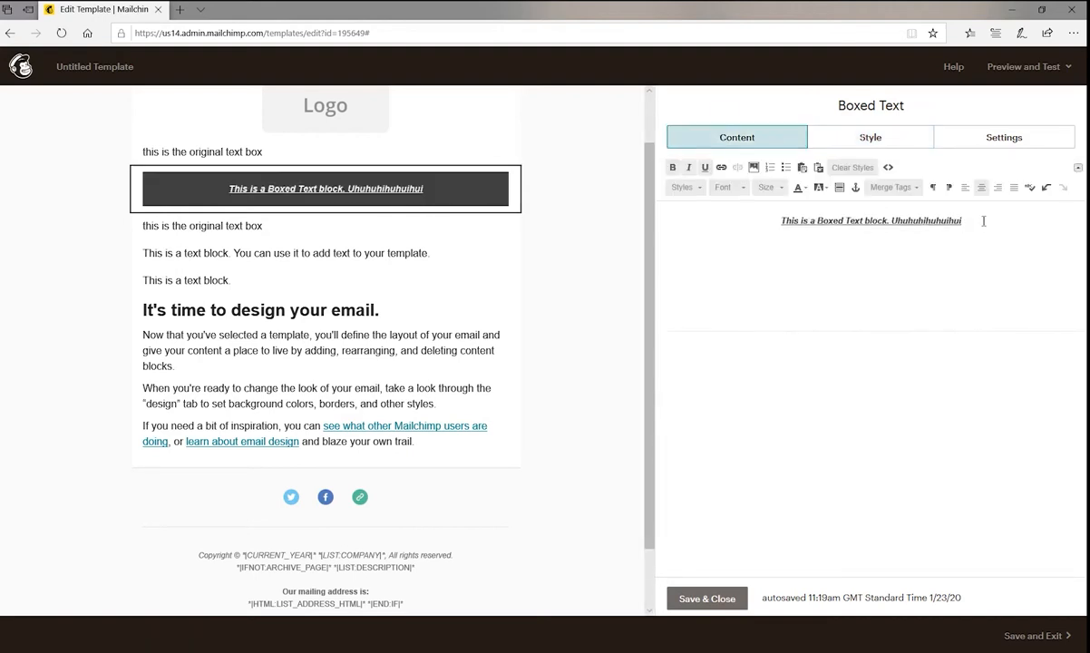
pyautogui.press('Return')
pyautogui.write('rhfshgfhfghgfhfgd')
pyautogui.press('Return')
pyautogui.write('hgfshgfs')
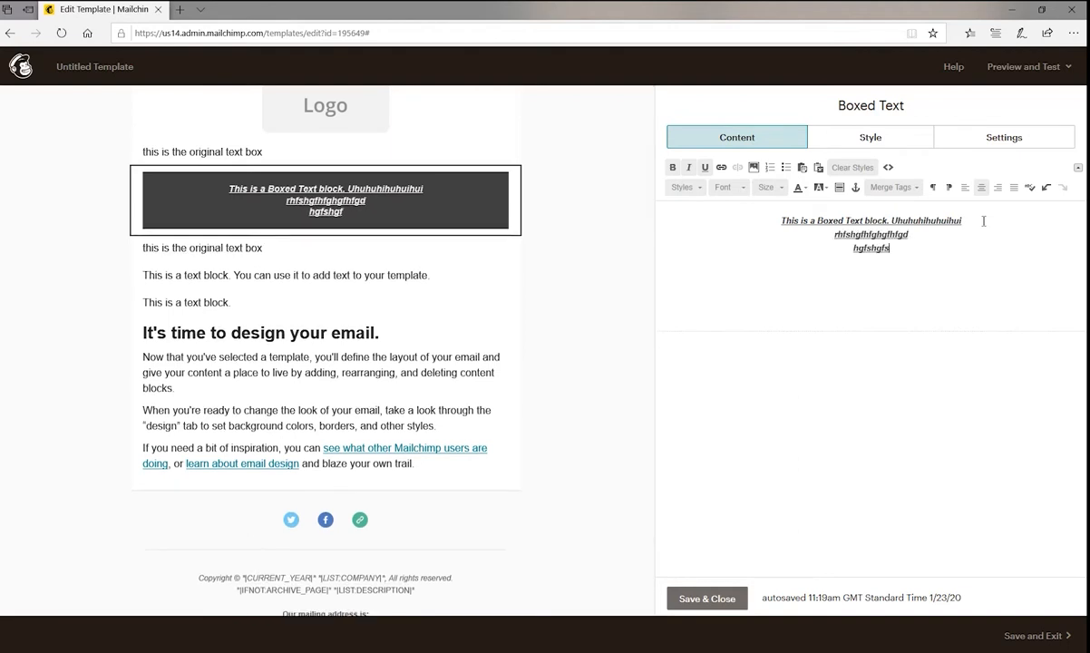
pyautogui.write('hgfhgf')
pyautogui.press('Return')
pyautogui.write('hgfshgfshgfsh')
pyautogui.press('Return')
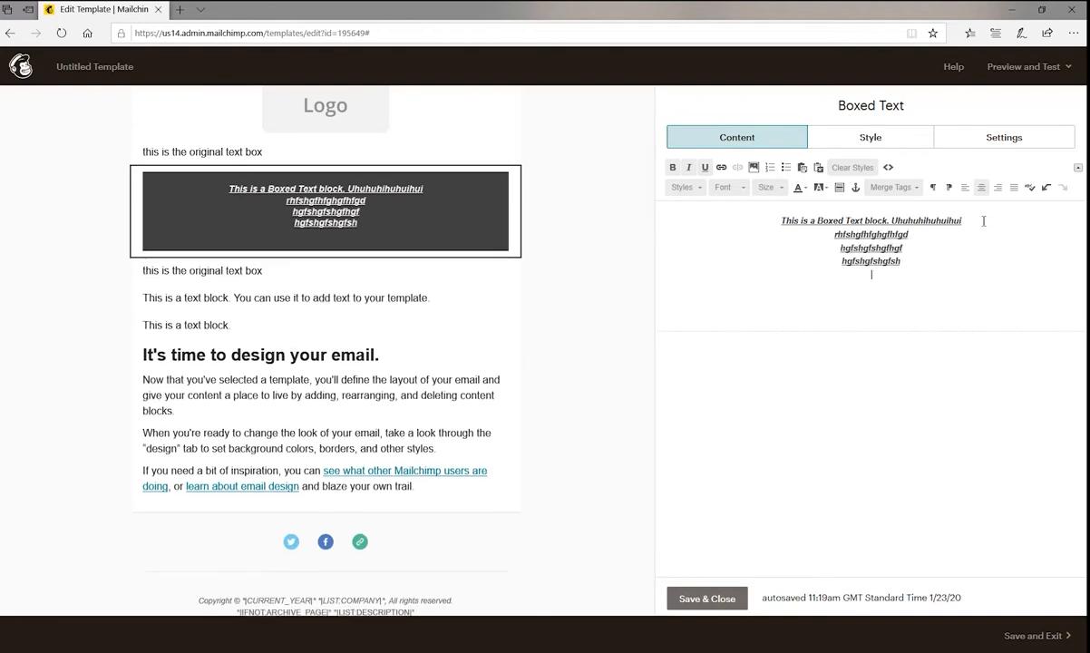
pyautogui.write('hgfhgfhgfhgfshgsfhgfhgf')
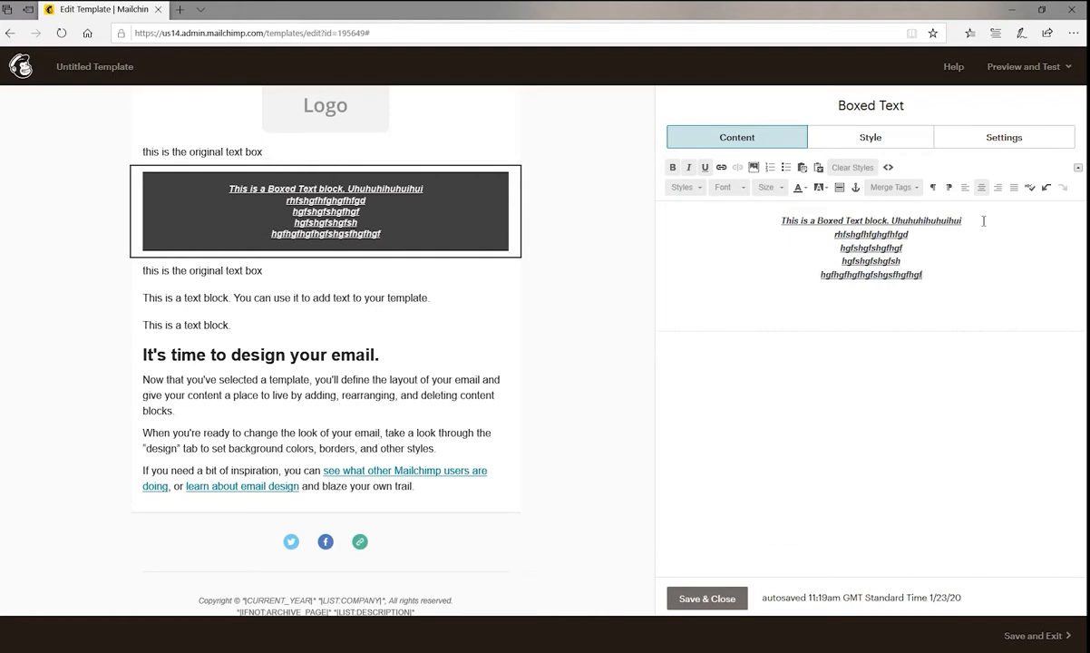
# Try the Normal and Double space line heights on the boxed text and return to Slight.
pyautogui.click(869, 138)
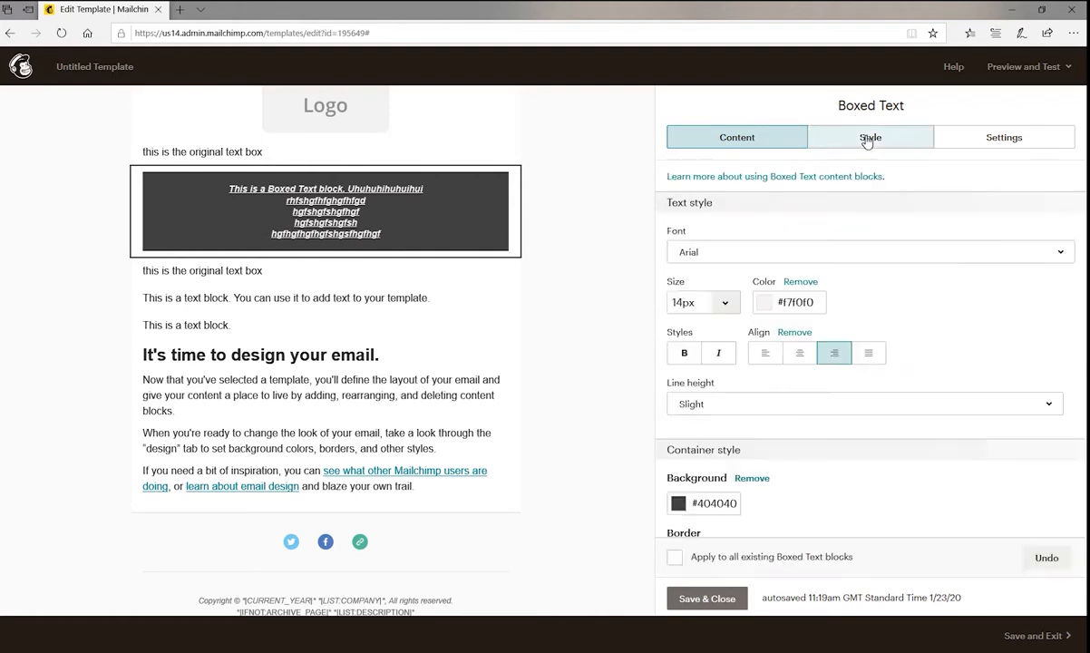
pyautogui.click(736, 406)
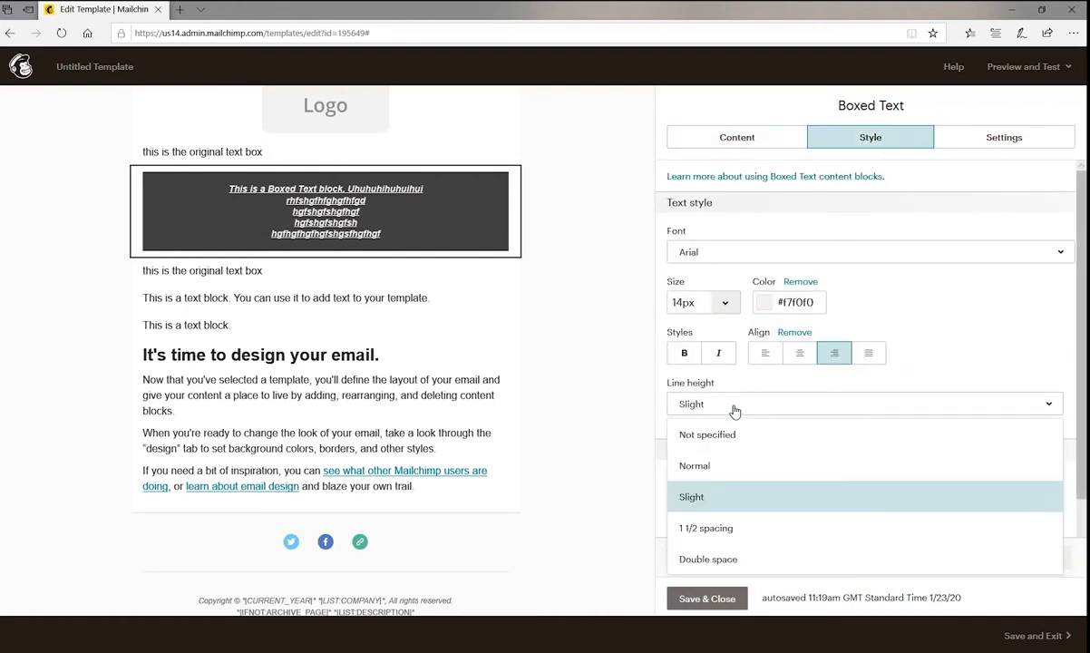
pyautogui.click(695, 464)
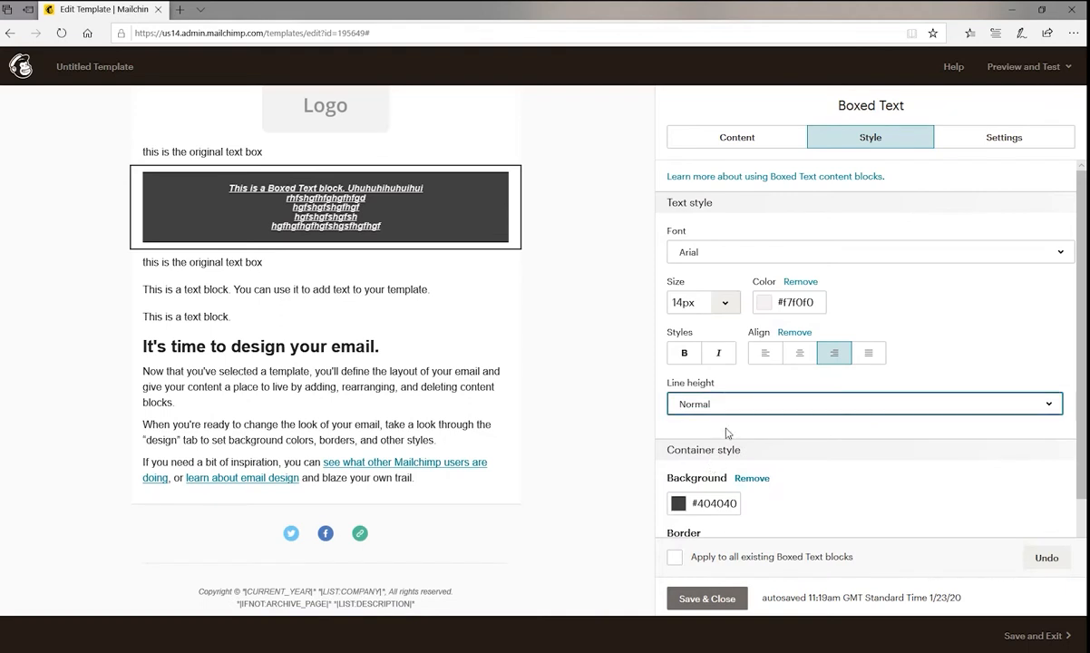
pyautogui.click(751, 404)
pyautogui.click(721, 557)
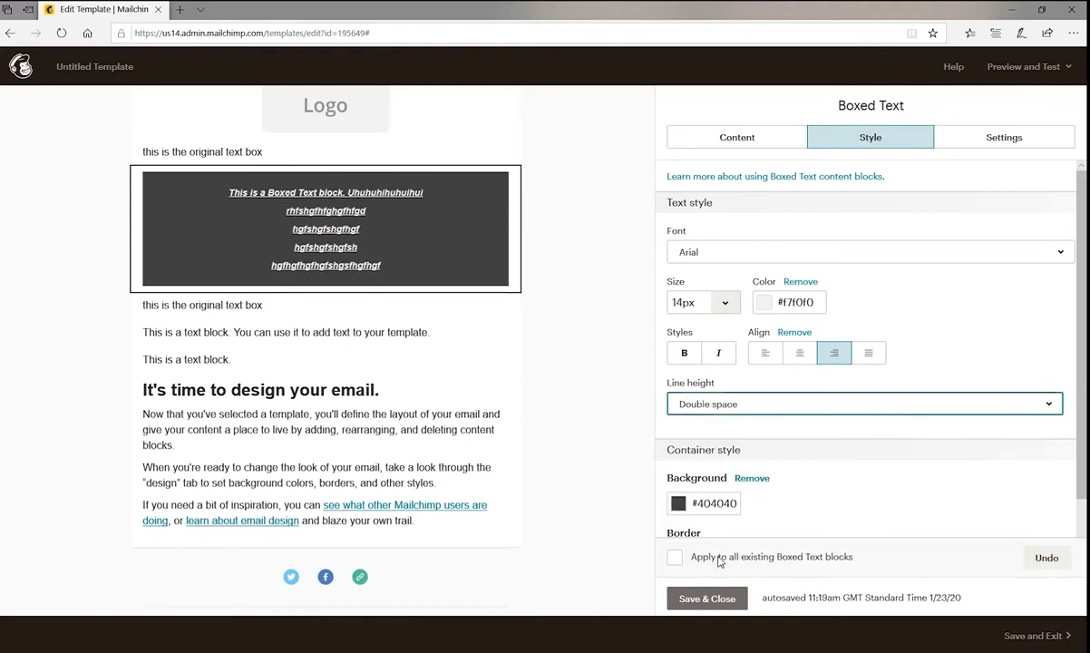
pyautogui.click(718, 410)
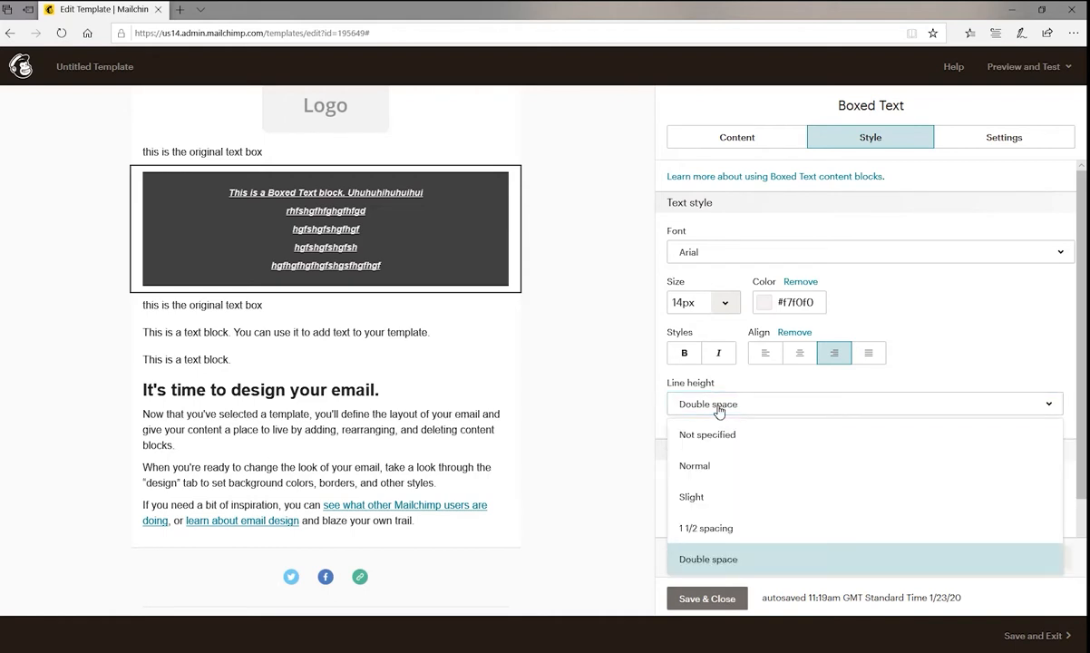
pyautogui.click(698, 496)
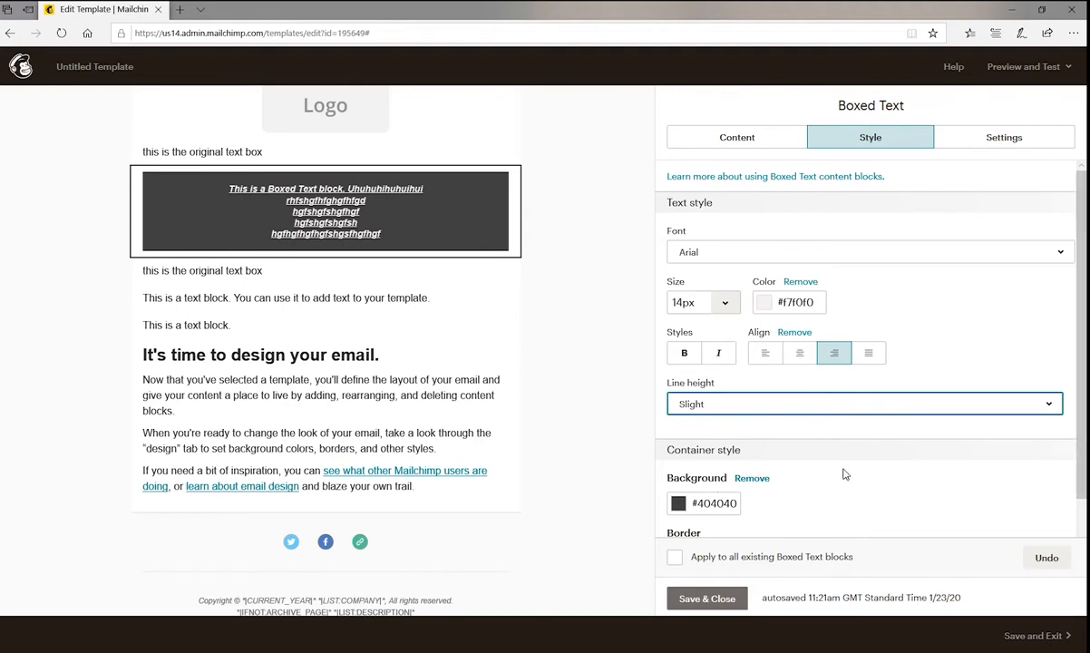
# Try red #e91010 as the Boxed Text container's background colour and replace it with the hex colour #004d83.
pyautogui.scroll(-1, 844, 472)
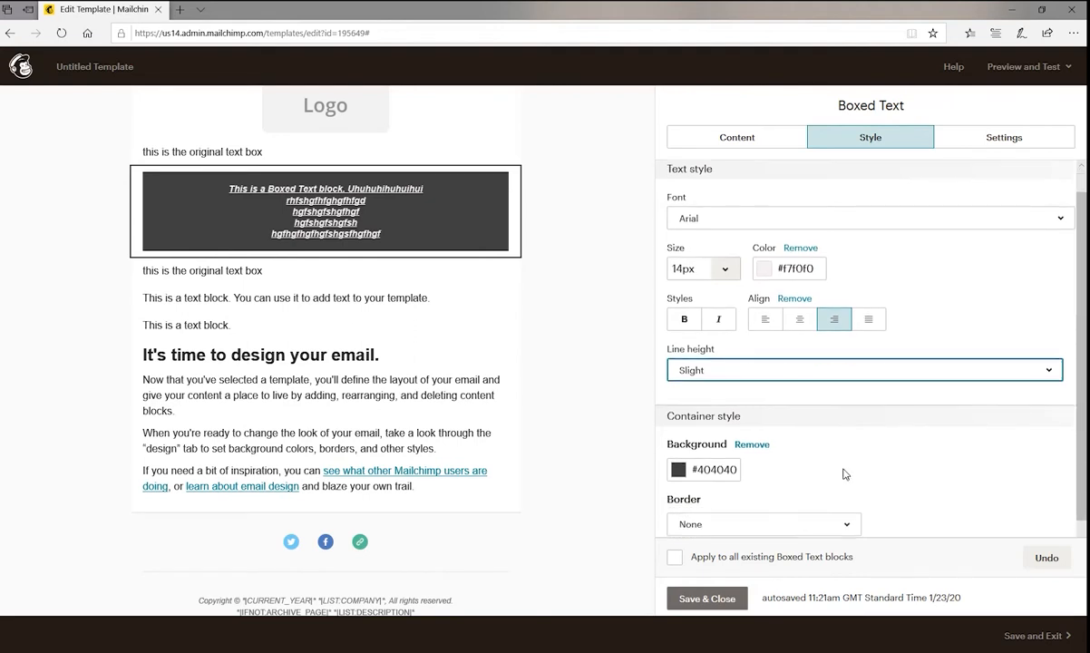
pyautogui.click(679, 461)
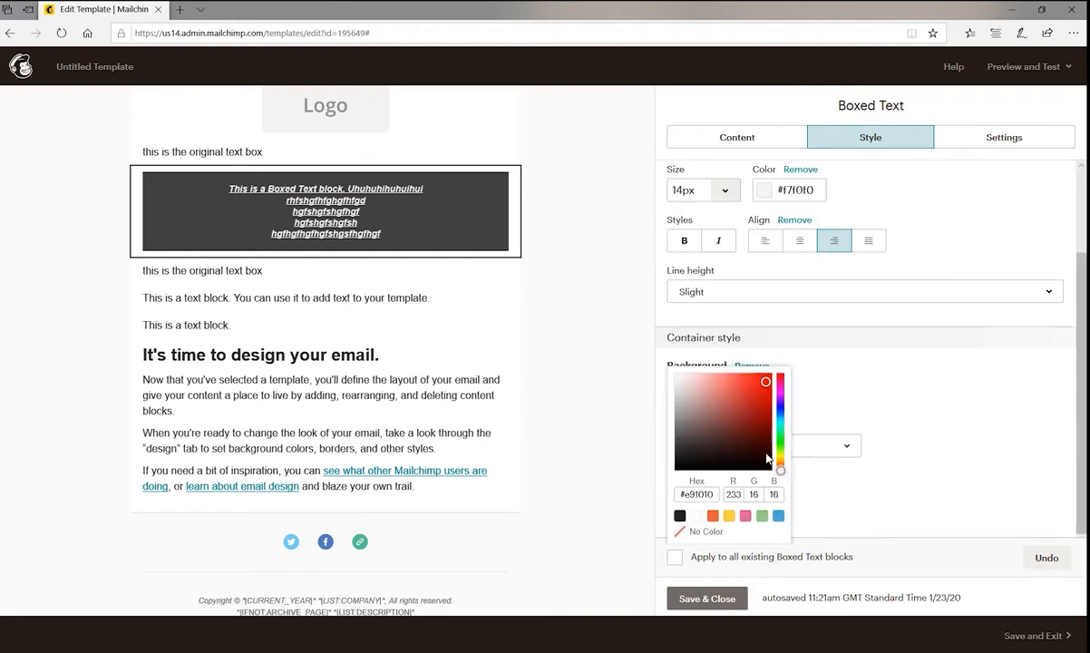
pyautogui.click(765, 381)
pyautogui.click(692, 494)
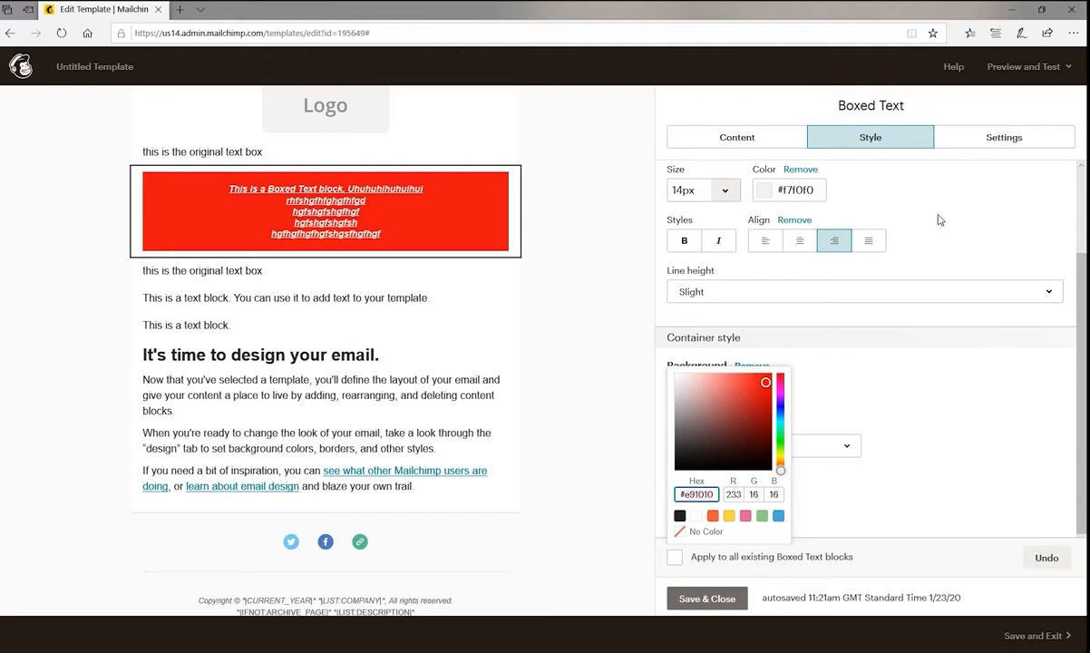
pyautogui.write('004')
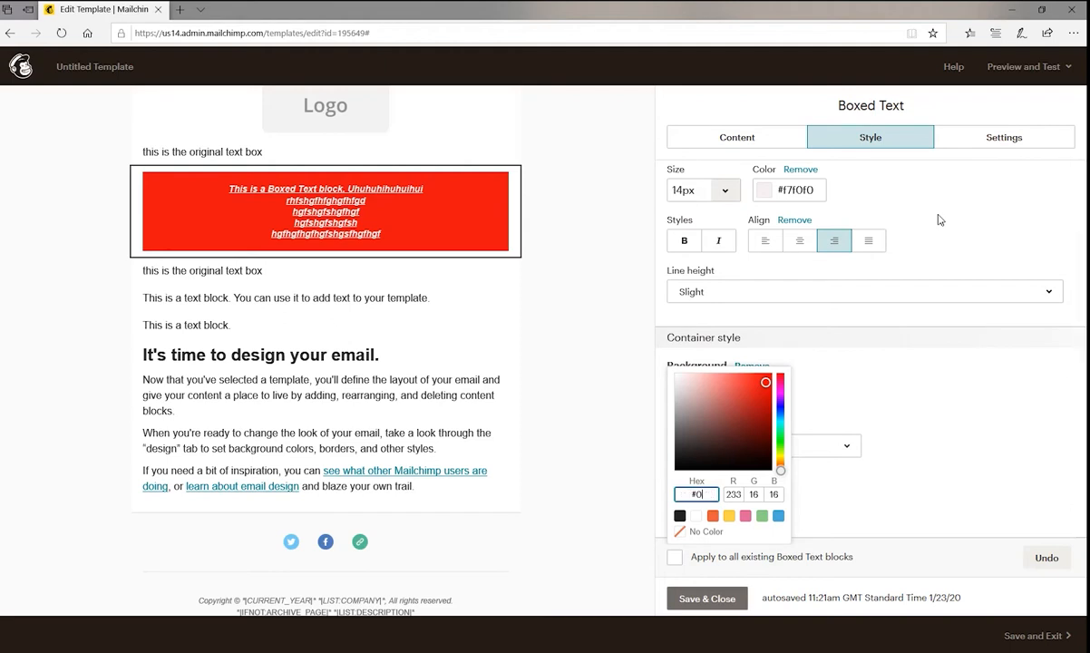
pyautogui.write('d83')
pyautogui.press('Return')
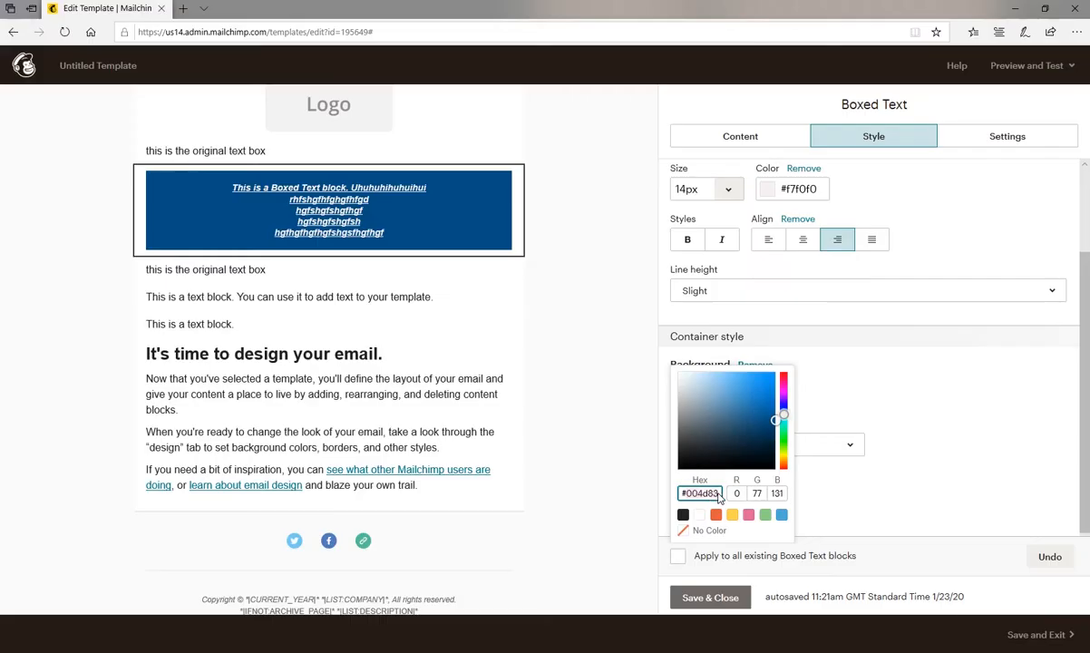
# Split the Boxed Text block into 2 columns, try the narrow-wide column split and settle on the equal split.
pyautogui.moveTo(415, 216)
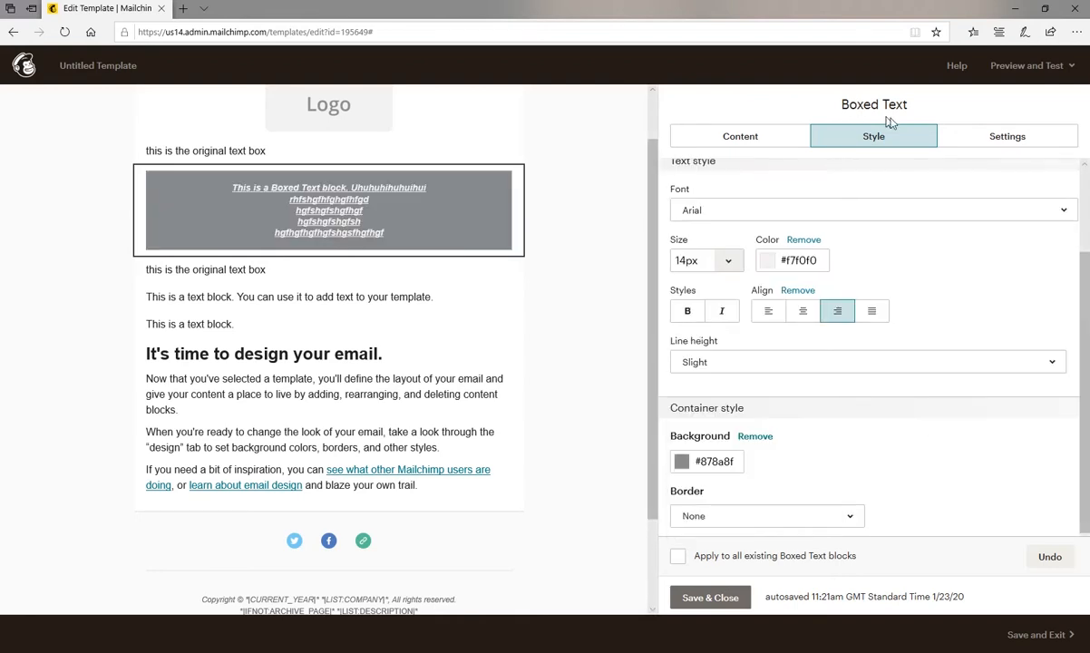
pyautogui.click(1006, 137)
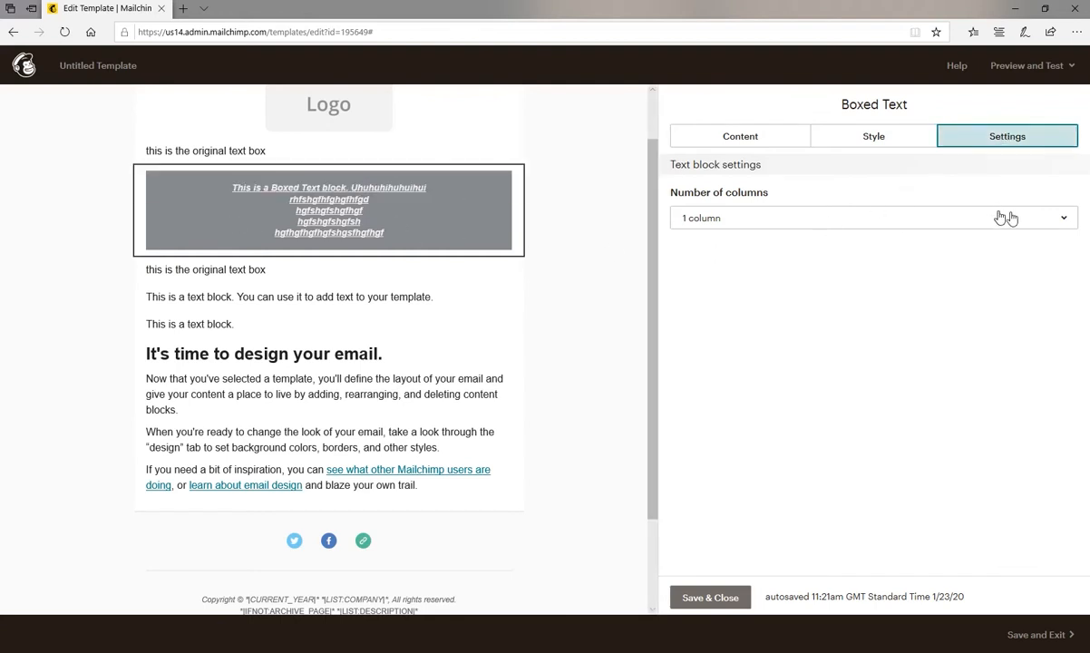
pyautogui.click(1064, 220)
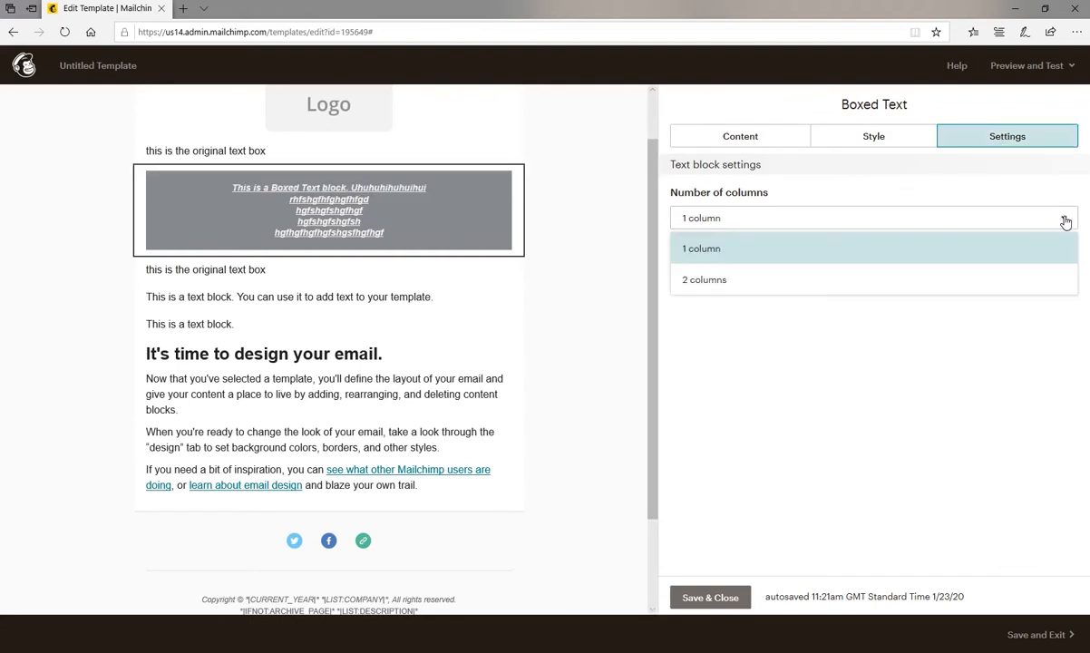
pyautogui.click(709, 283)
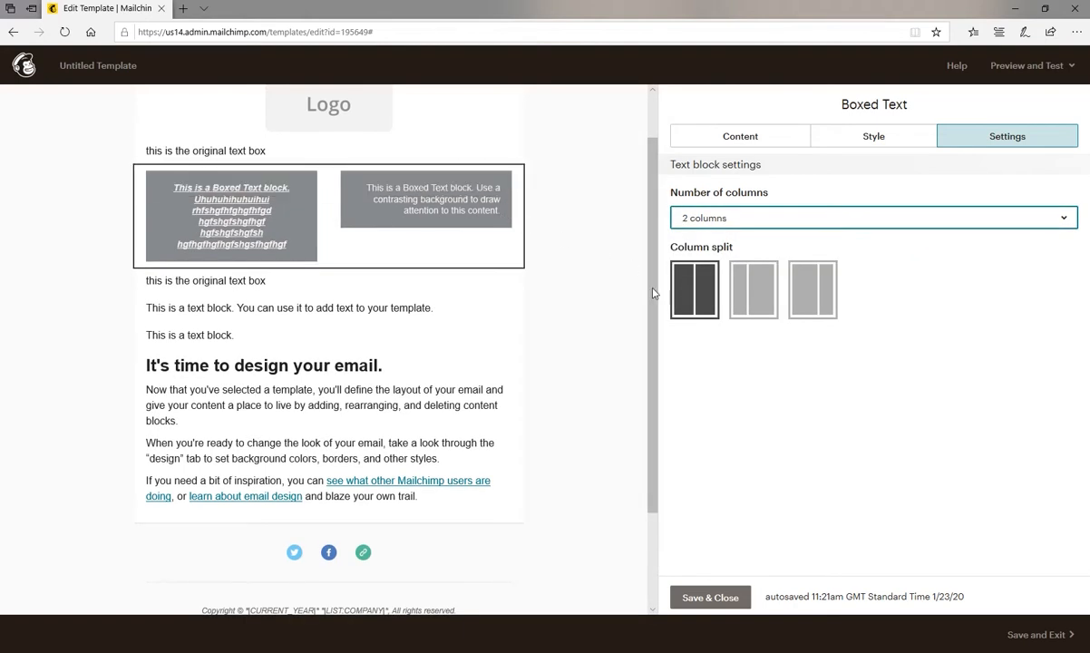
pyautogui.click(758, 291)
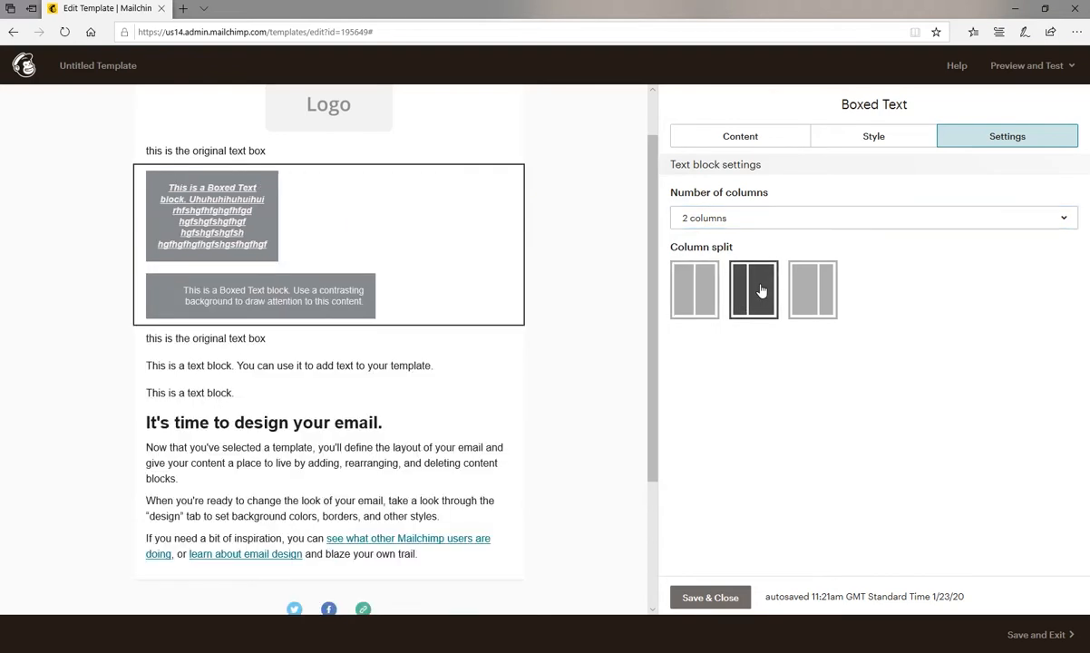
pyautogui.click(813, 292)
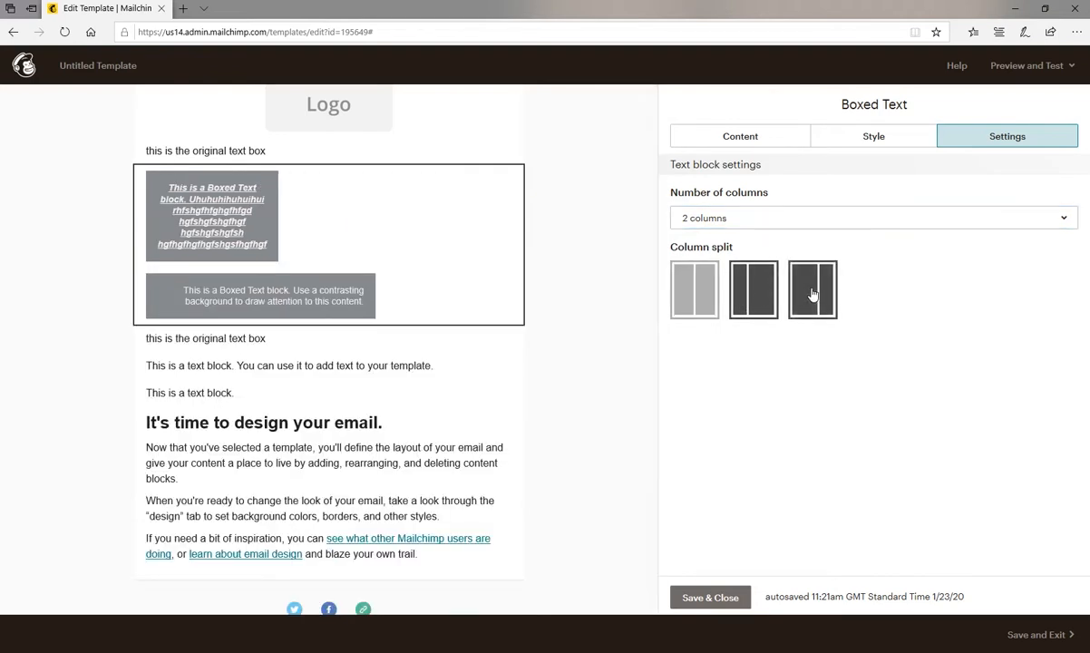
pyautogui.click(760, 295)
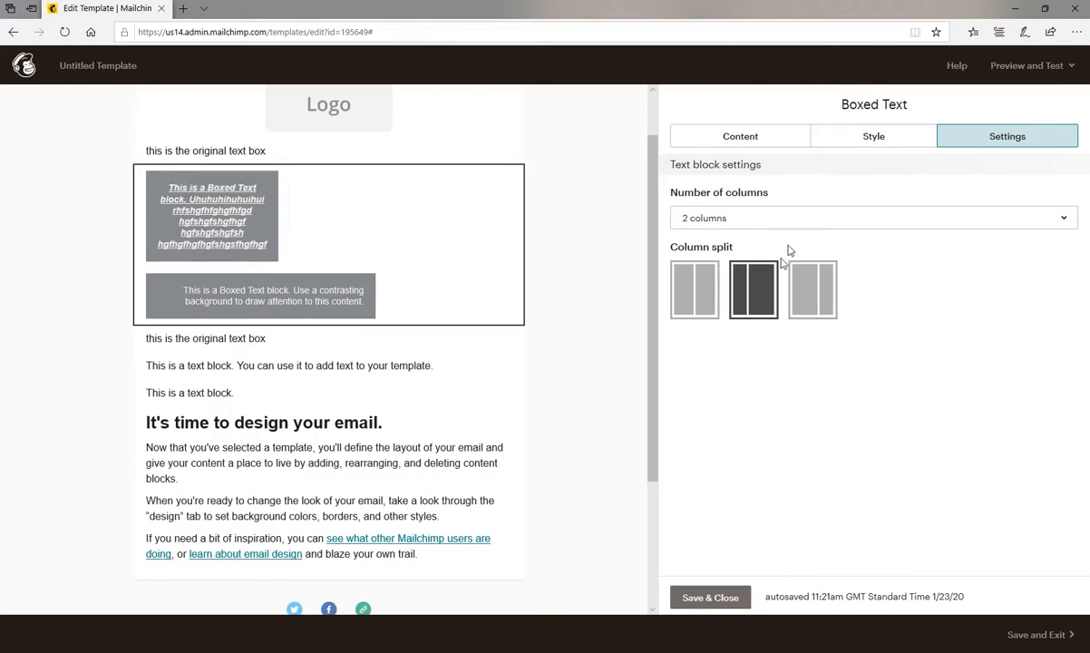
pyautogui.click(708, 288)
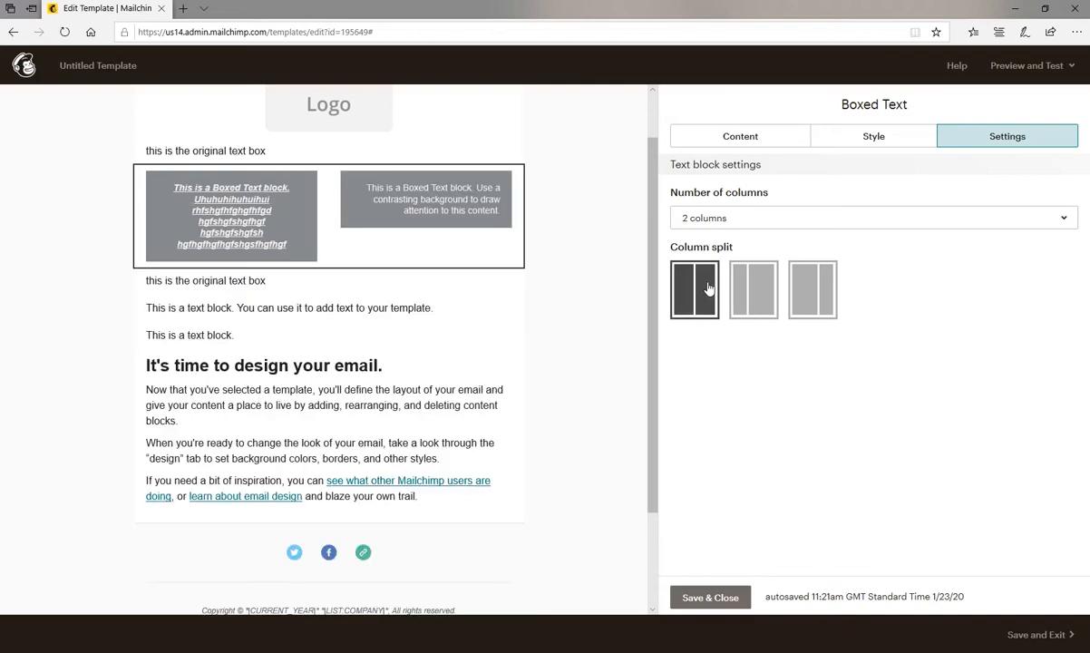
# Replace the second column's text in the Boxed Text block with the filler text "hgdgfhgfdhfgdhgfdhfghfgghfh".
pyautogui.click(740, 136)
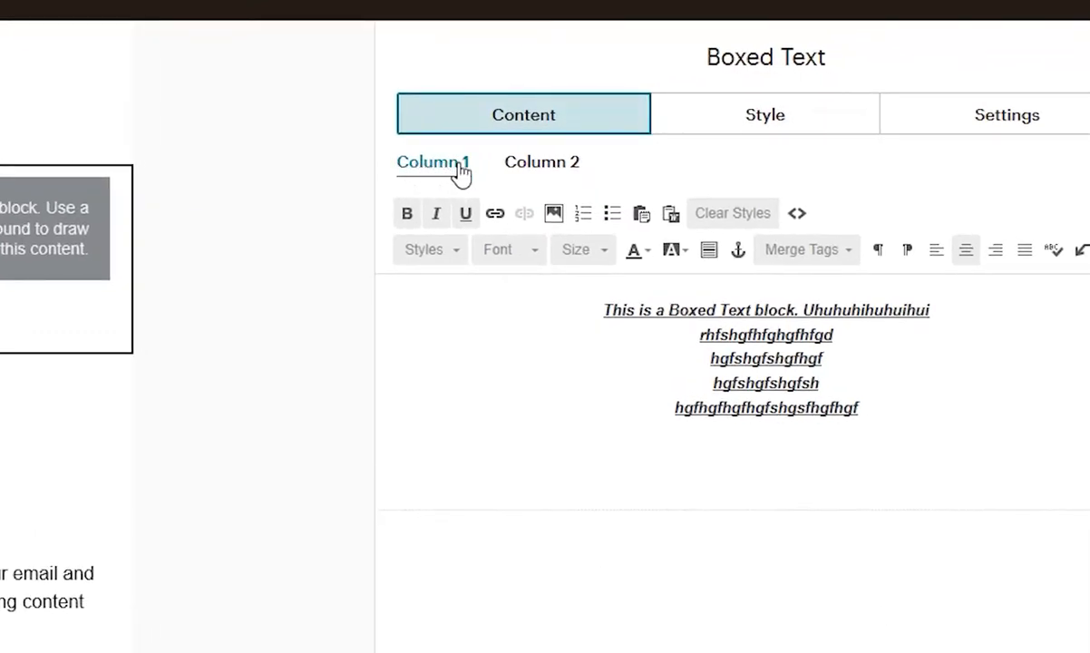
pyautogui.click(544, 170)
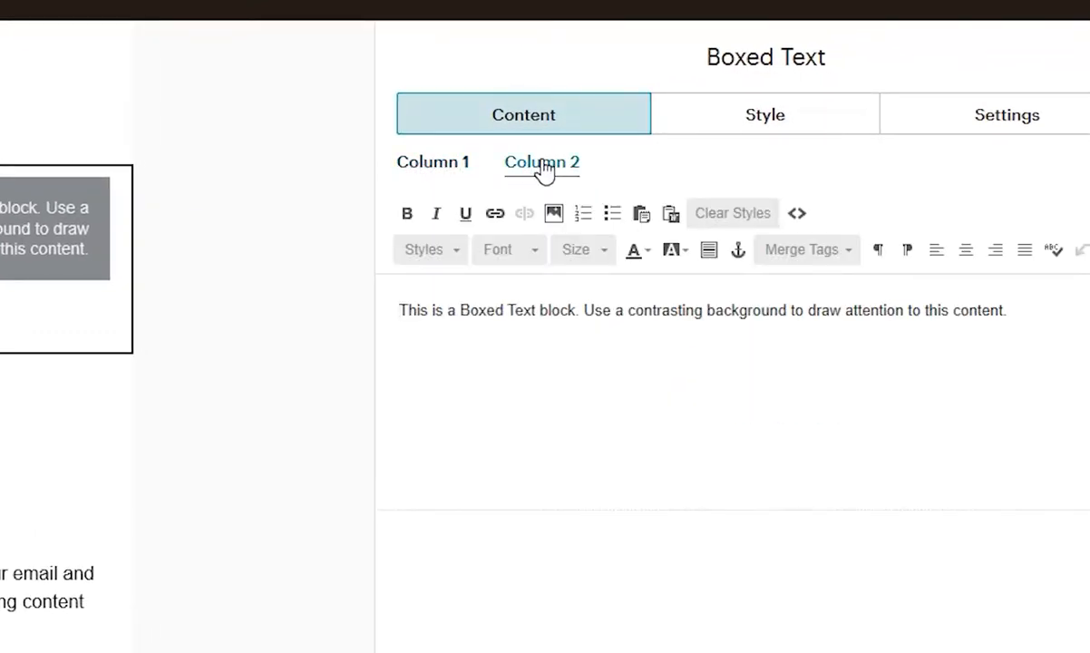
pyautogui.moveTo(1048, 310); pyautogui.dragTo(441, 283)
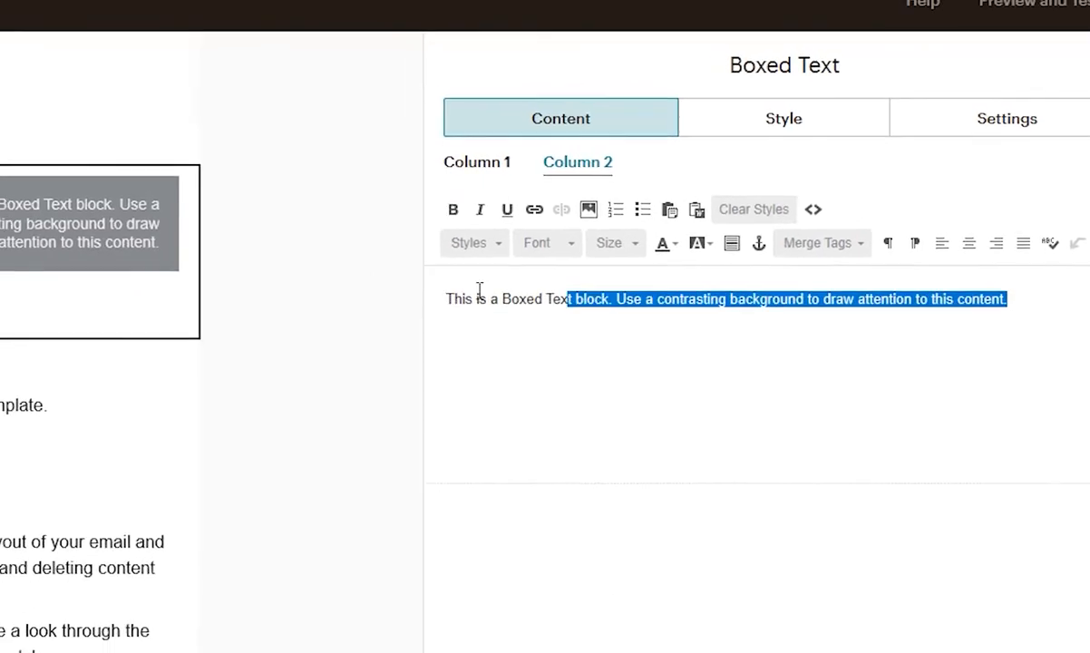
pyautogui.write('hgdgfhgfdhfgdh')
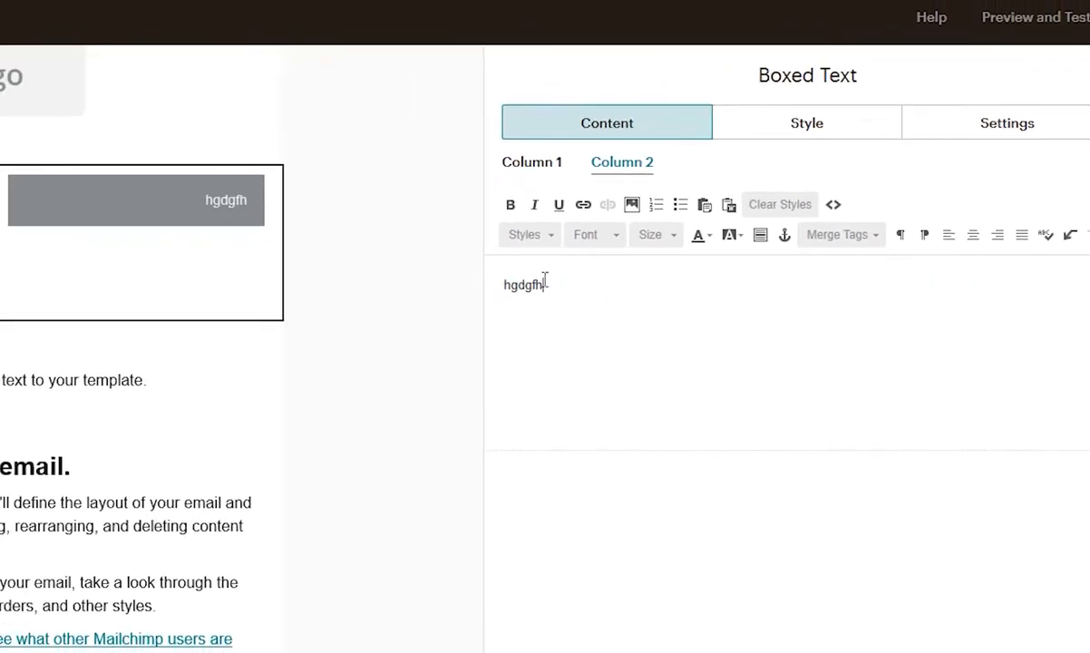
pyautogui.write('gfdhfghfg')
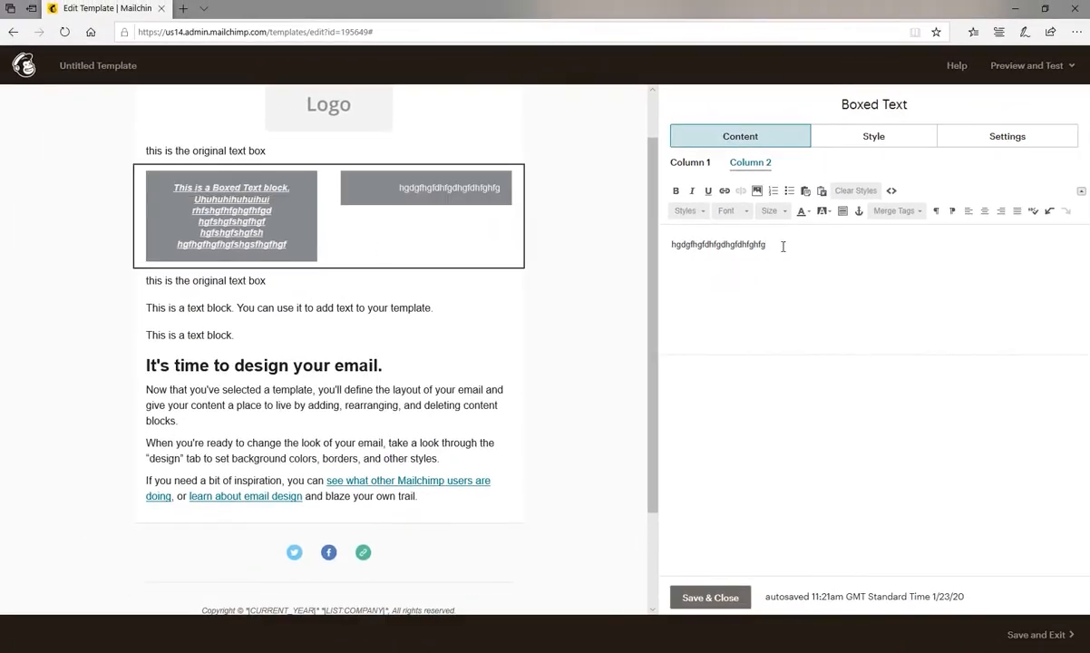
pyautogui.write('ghfhgsfhhgfhgfhfgshfgshgfs')
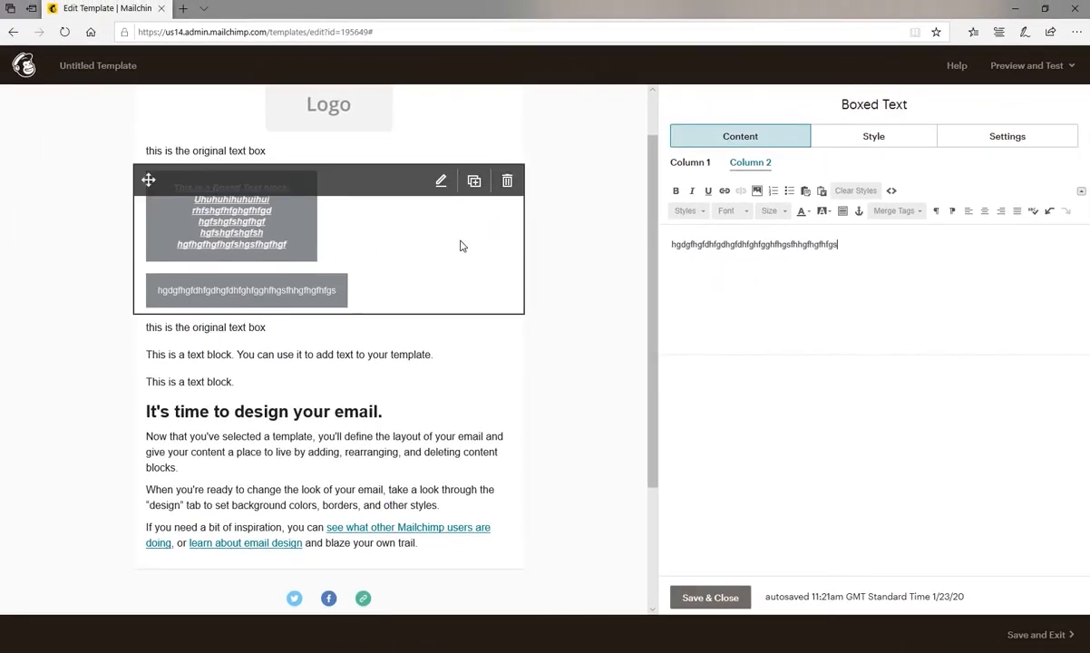
pyautogui.write('hgfshgfd')
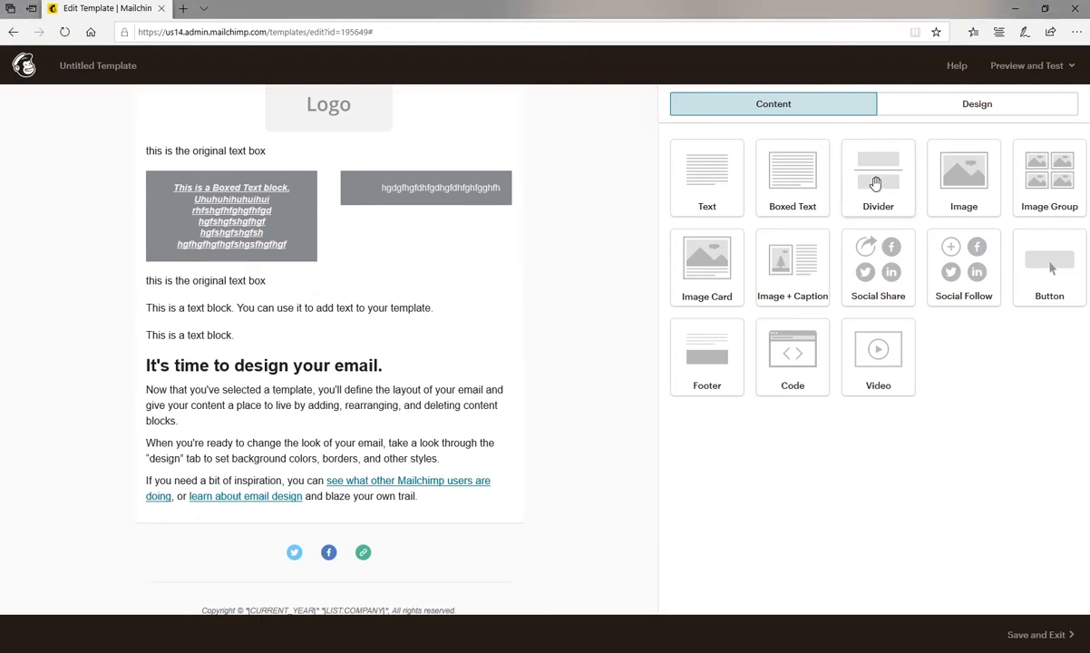
# Add a Divider block below the second "this is the original text box" block with top and bottom padding of 5 px, and save it.
pyautogui.moveTo(875, 184); pyautogui.dragTo(405, 312)
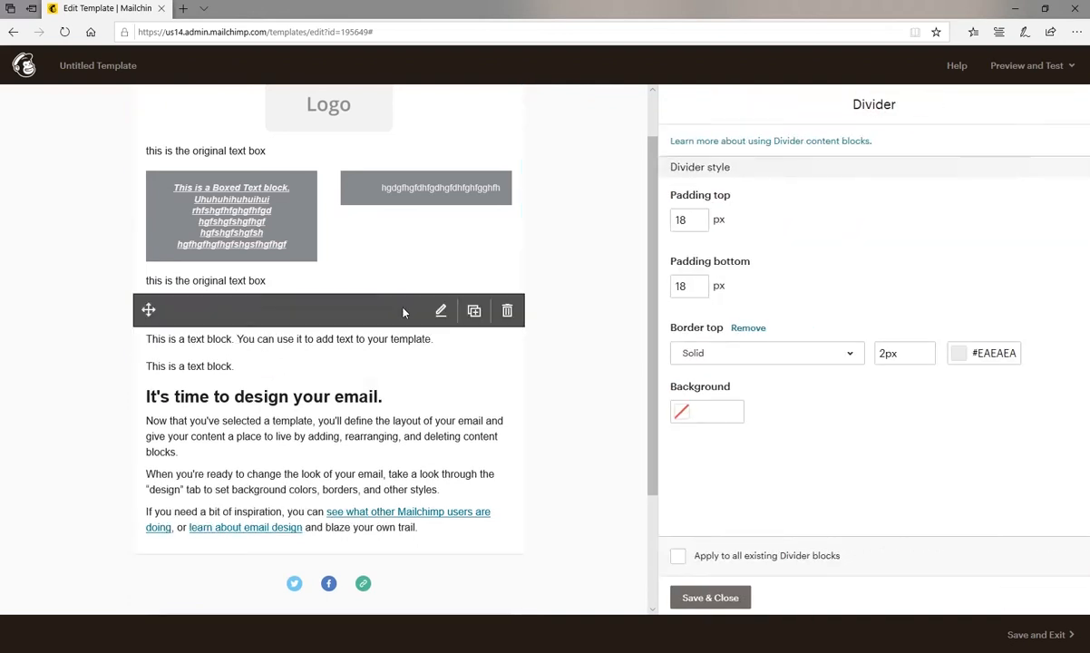
pyautogui.click(689, 227)
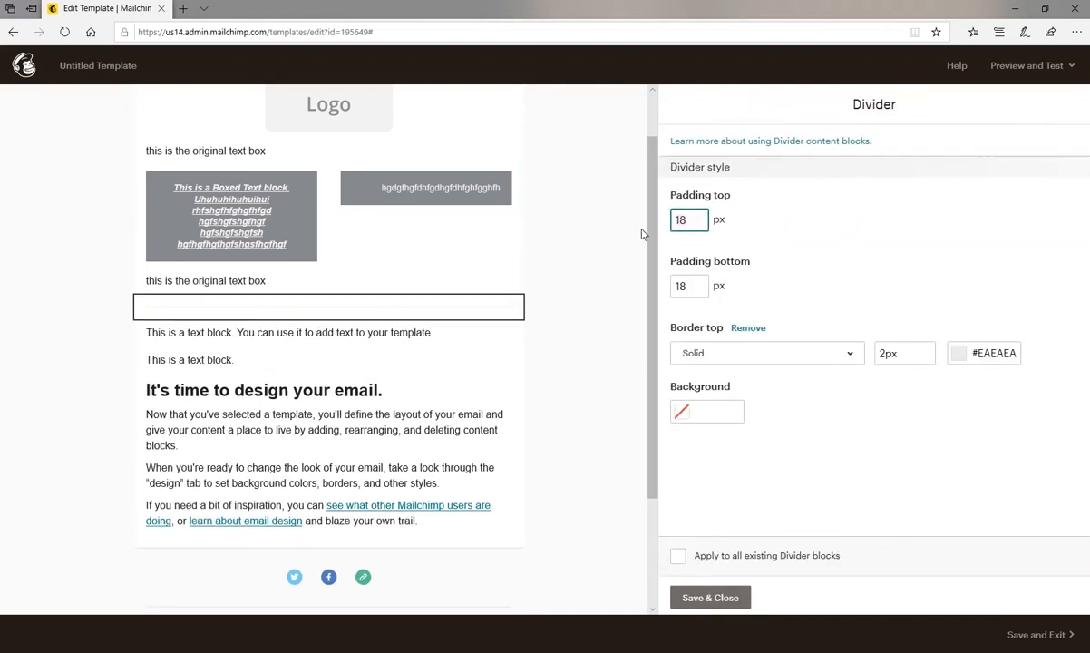
pyautogui.press('BackSpace')
pyautogui.press('BackSpace')
pyautogui.write('5')
pyautogui.doubleClick(689, 287)
pyautogui.write('5')
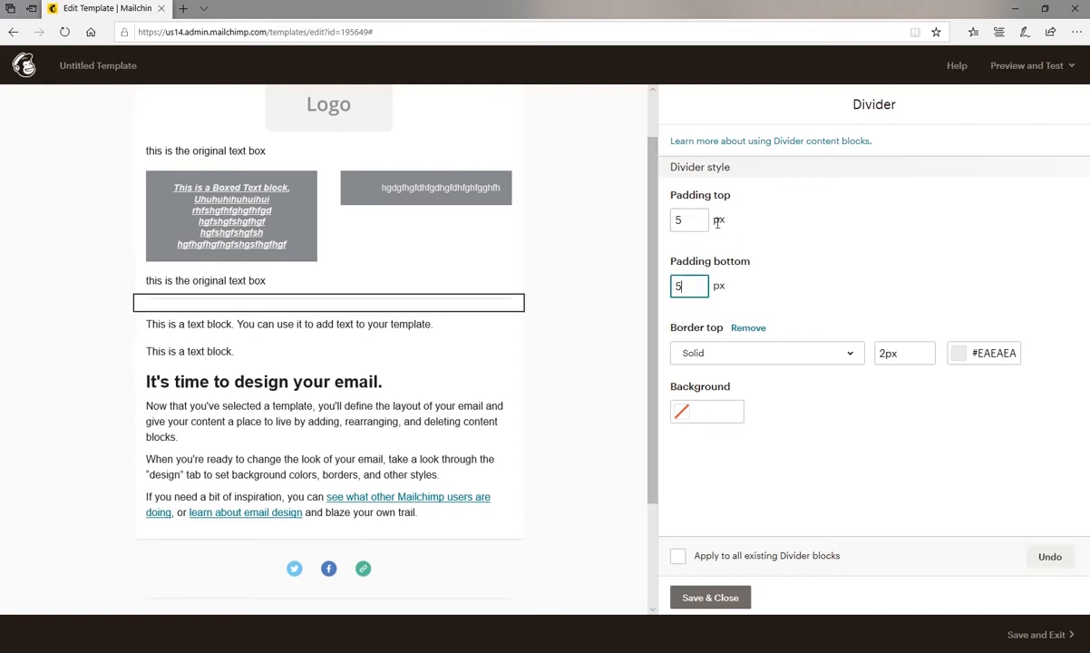
pyautogui.click(725, 598)
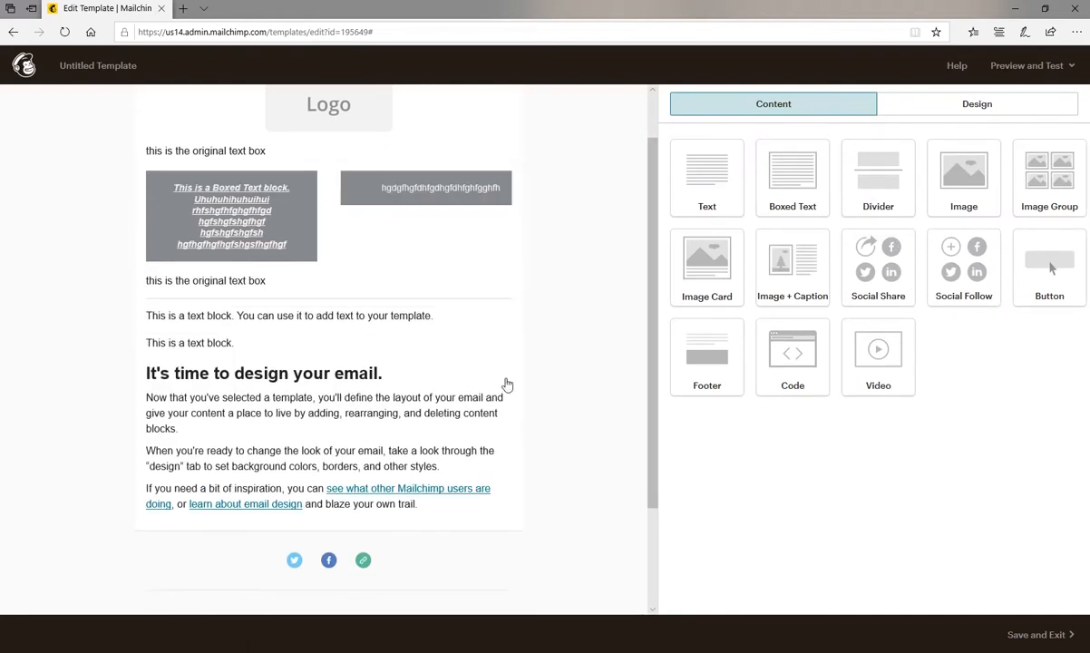
# Duplicate the divider so that one also follows each of the next two short text blocks, and delete the surplus copy.
pyautogui.scroll(-1, 470, 308)
pyautogui.click(494, 148)
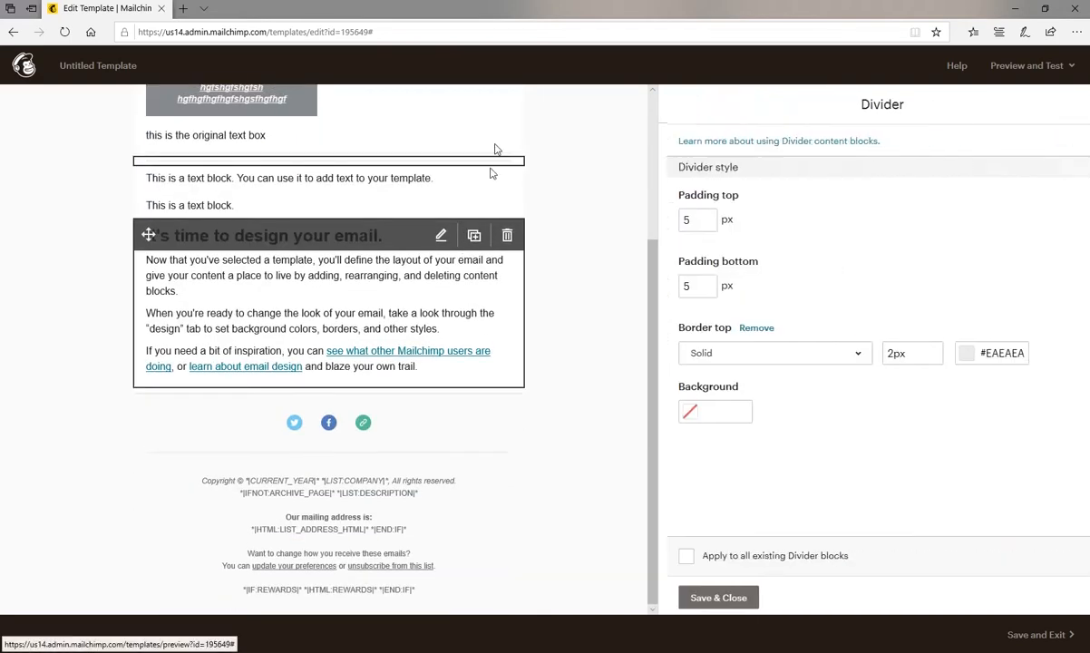
pyautogui.click(474, 167)
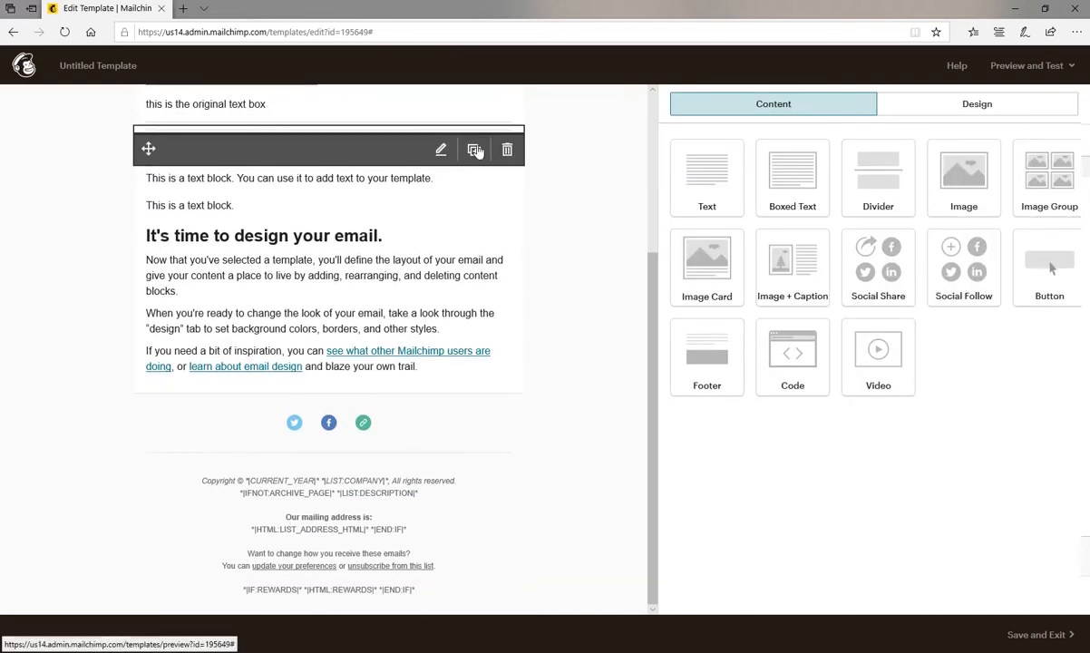
pyautogui.scroll(2, 299, 375)
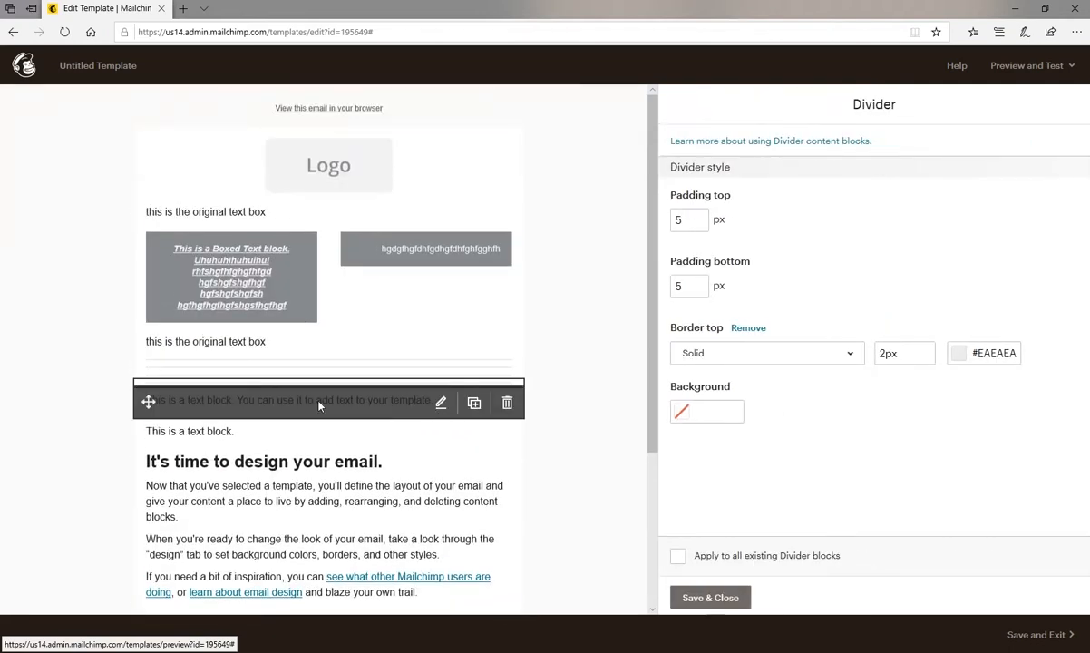
pyautogui.moveTo(148, 378); pyautogui.dragTo(218, 450)
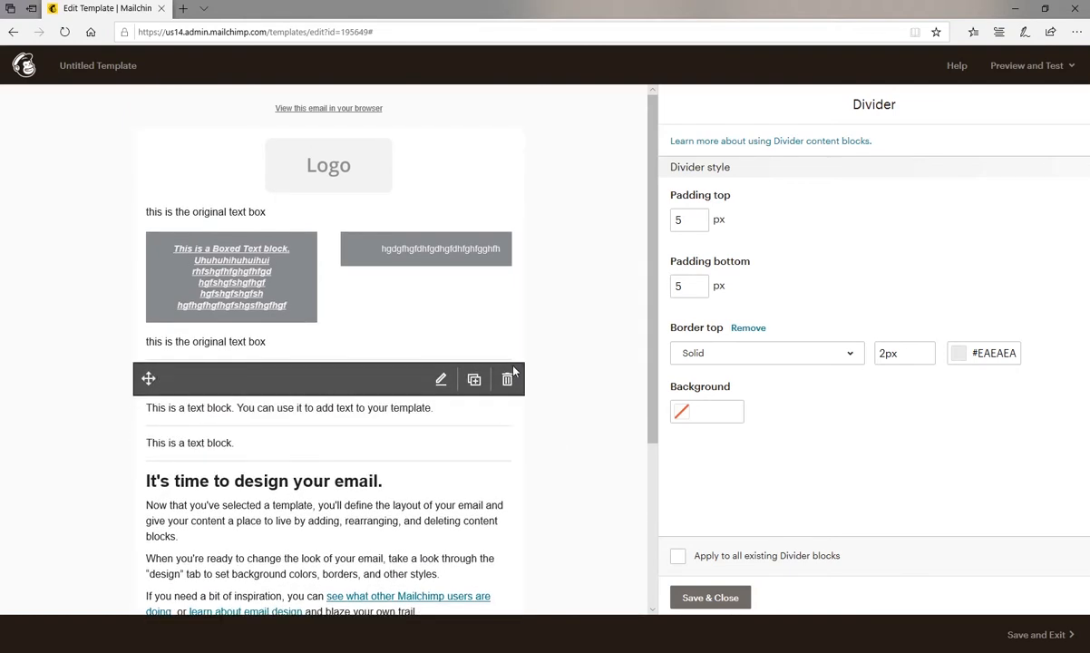
pyautogui.click(506, 376)
pyautogui.click(395, 403)
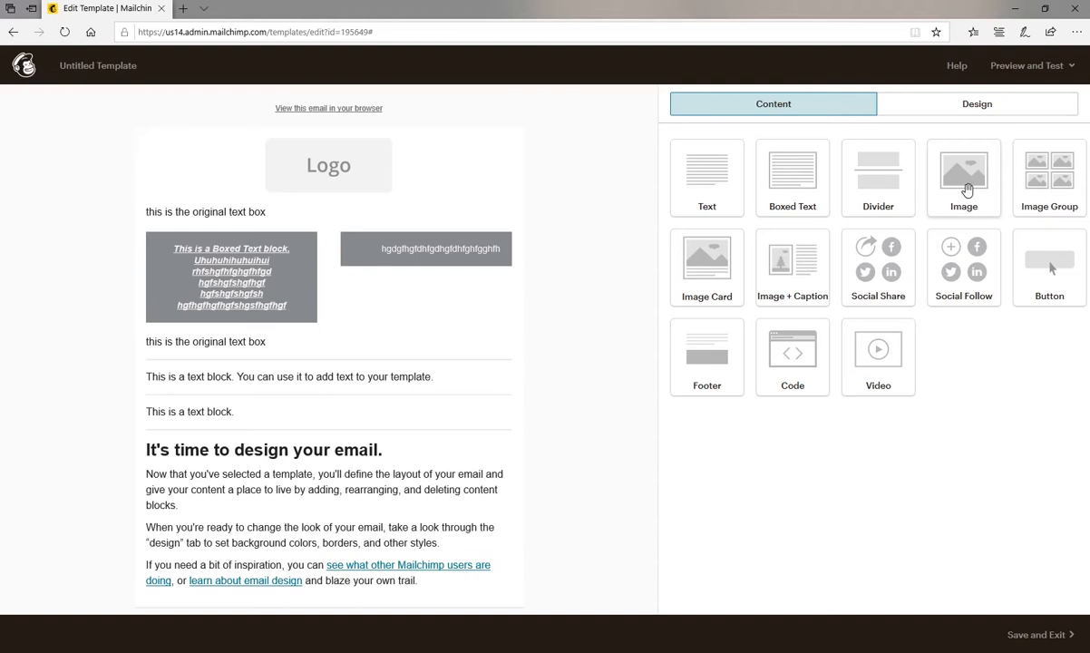
# Add an Image block directly below the Boxed Text block and browse the stored files for a picture.
pyautogui.moveTo(965, 188); pyautogui.dragTo(464, 310)
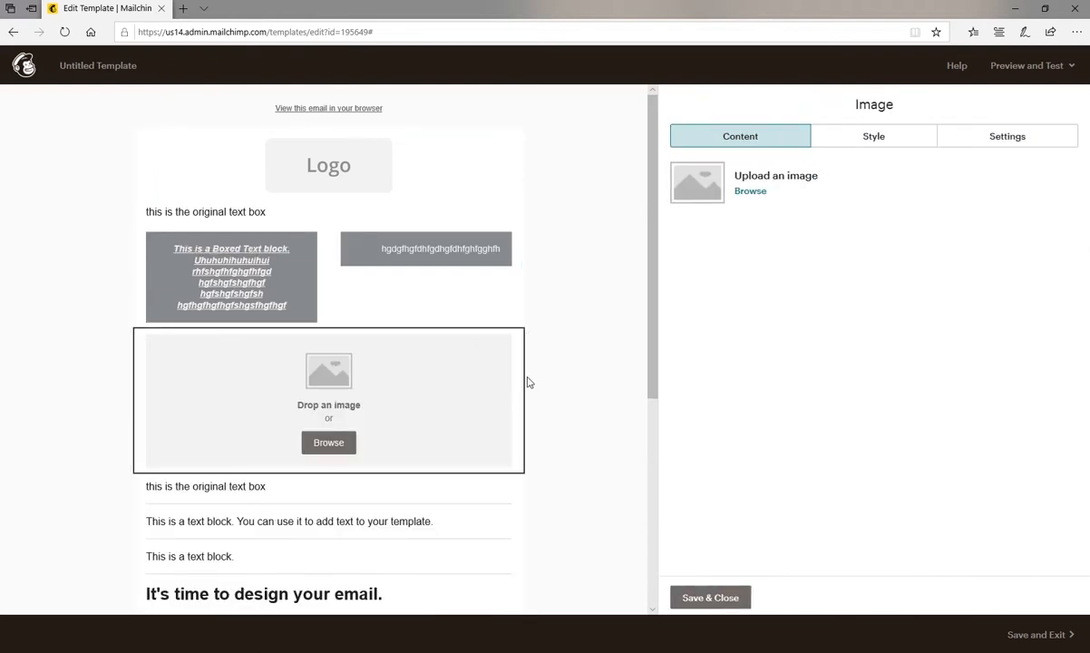
pyautogui.moveTo(251, 410)
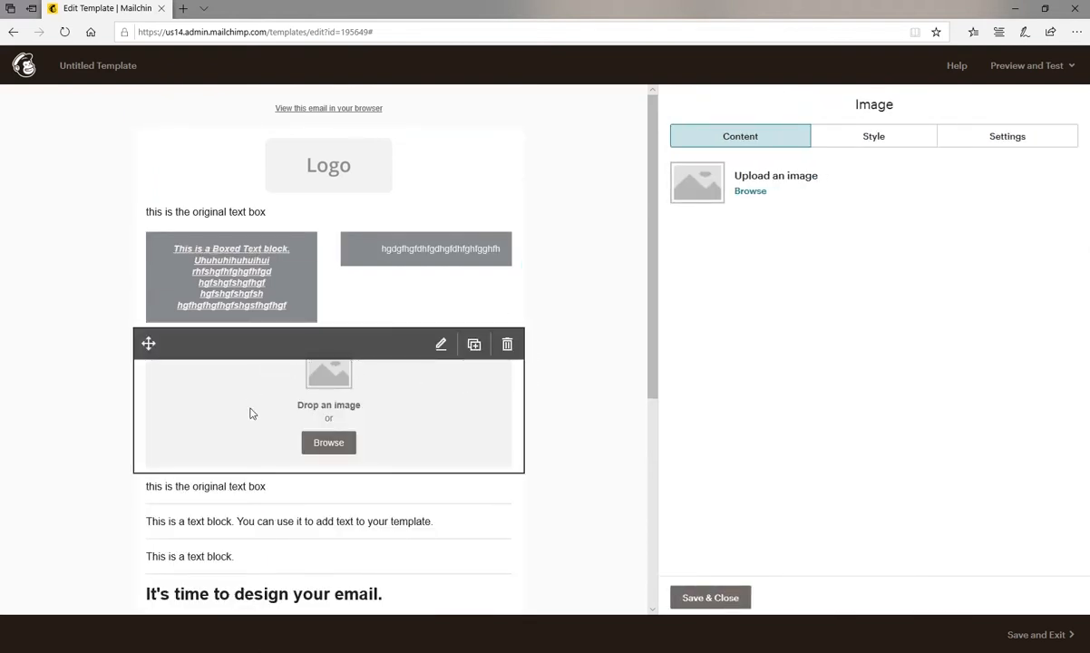
pyautogui.click(328, 443)
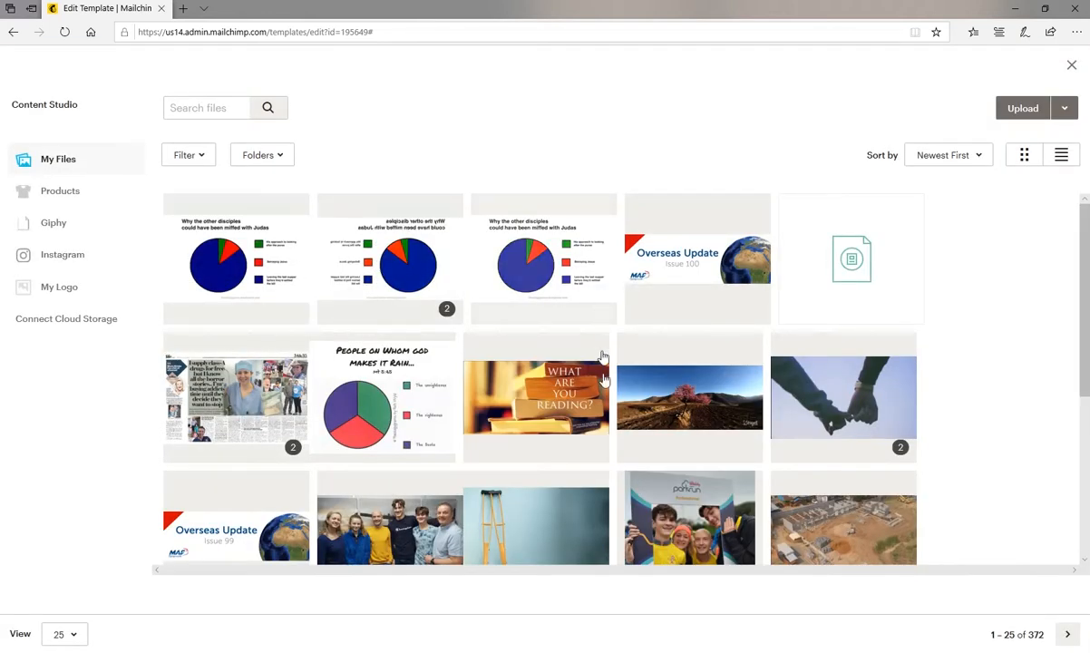
pyautogui.scroll(-3, 614, 411)
pyautogui.scroll(3, 613, 411)
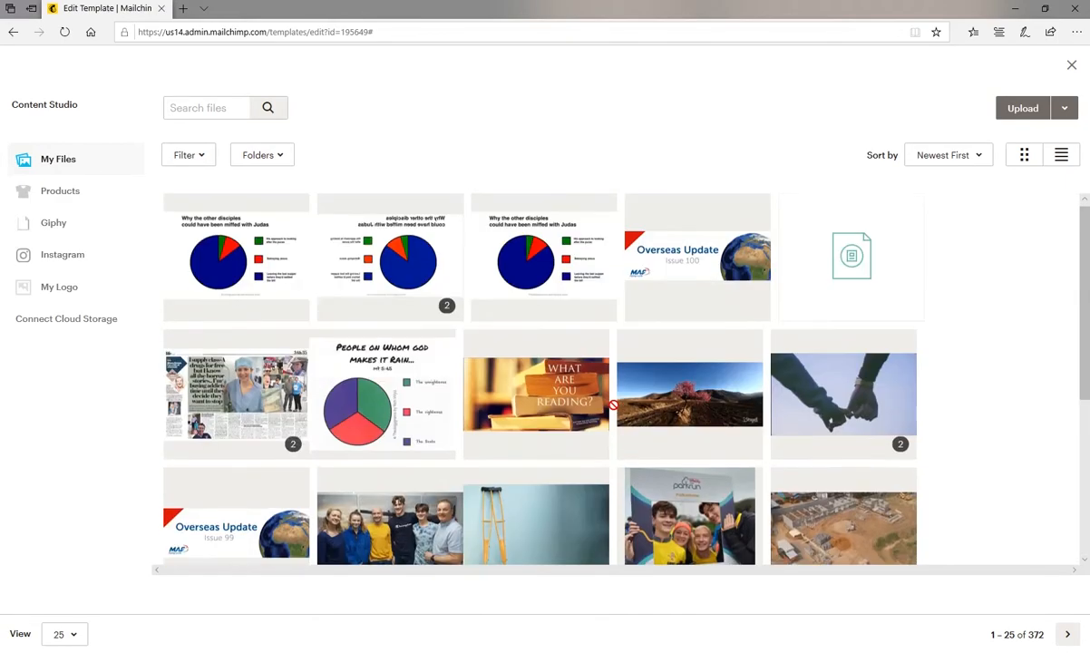
pyautogui.scroll(-3, 614, 410)
pyautogui.scroll(3, 614, 411)
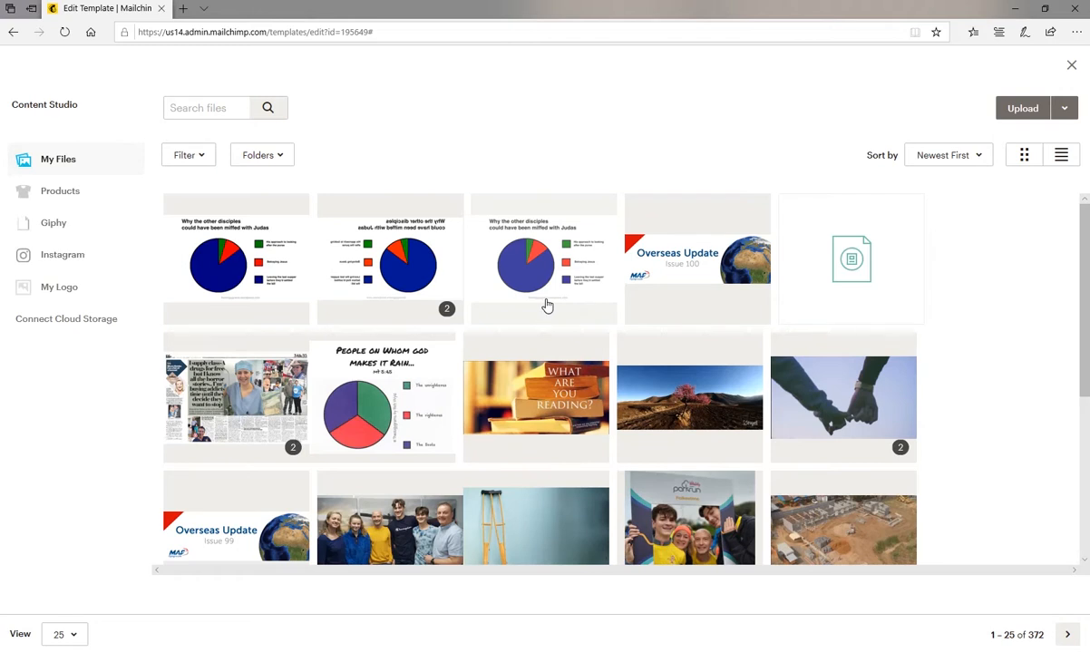
pyautogui.click(1024, 111)
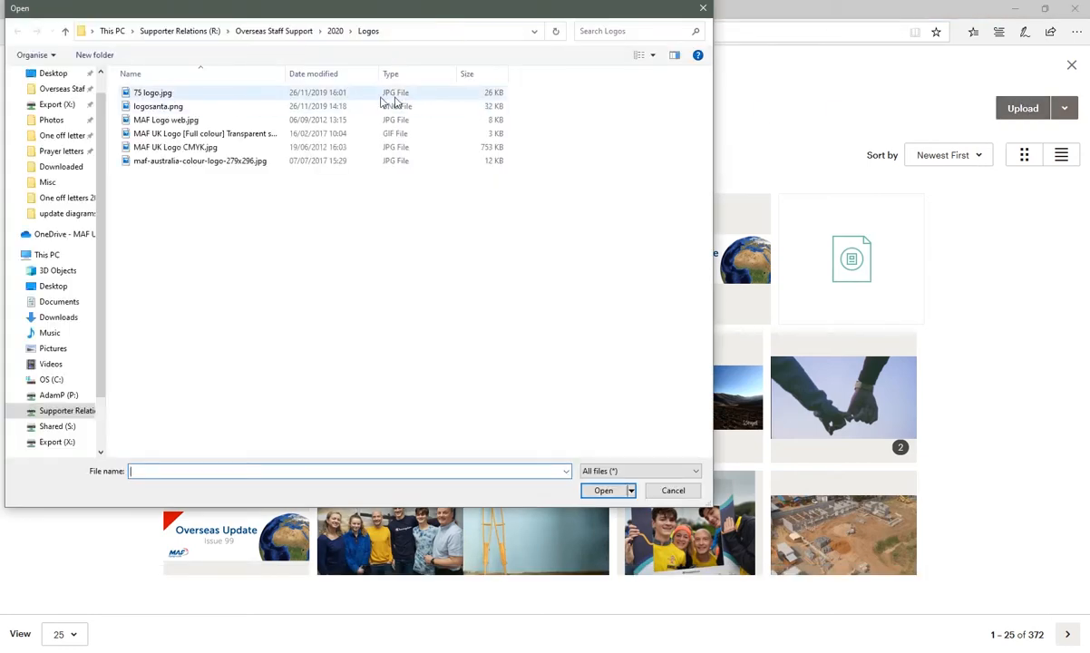
pyautogui.click(57, 122)
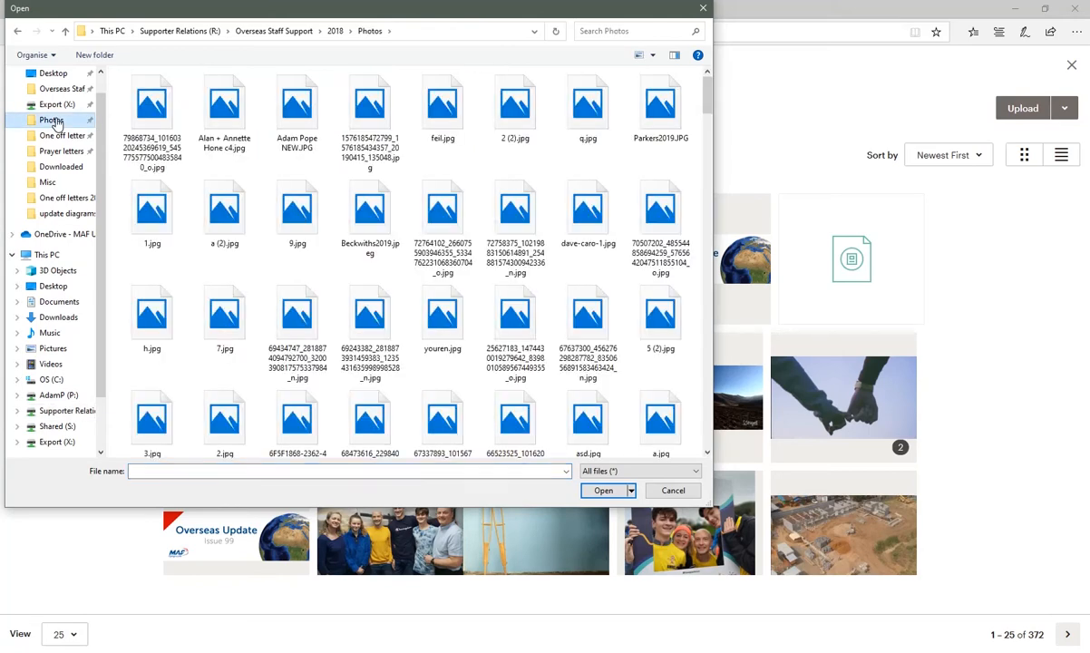
pyautogui.click(435, 216)
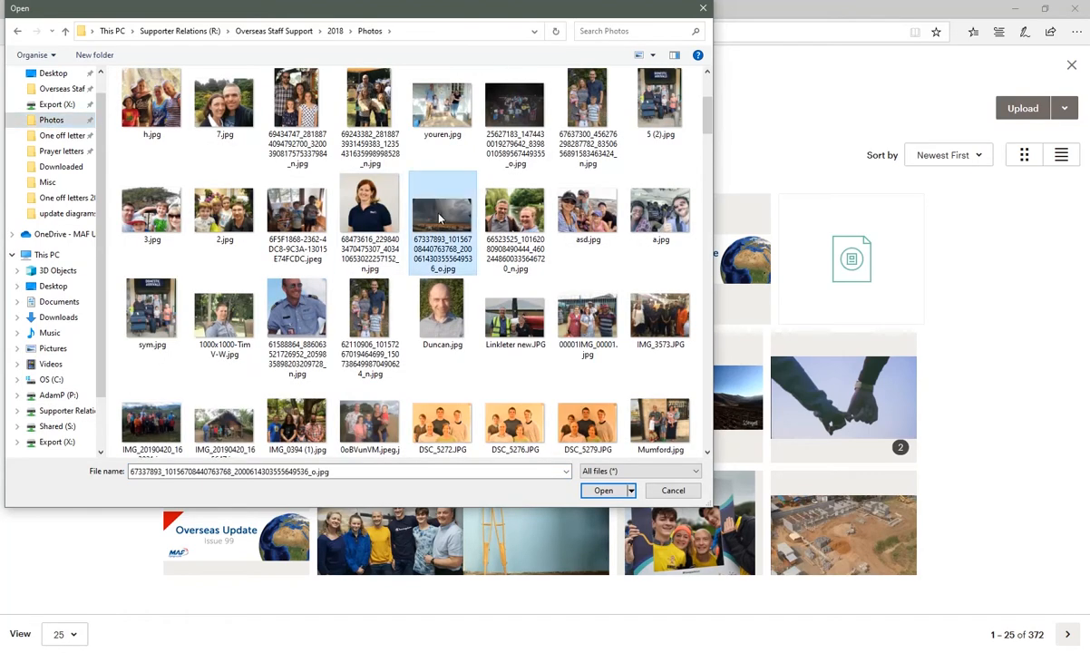
pyautogui.doubleClick(435, 215)
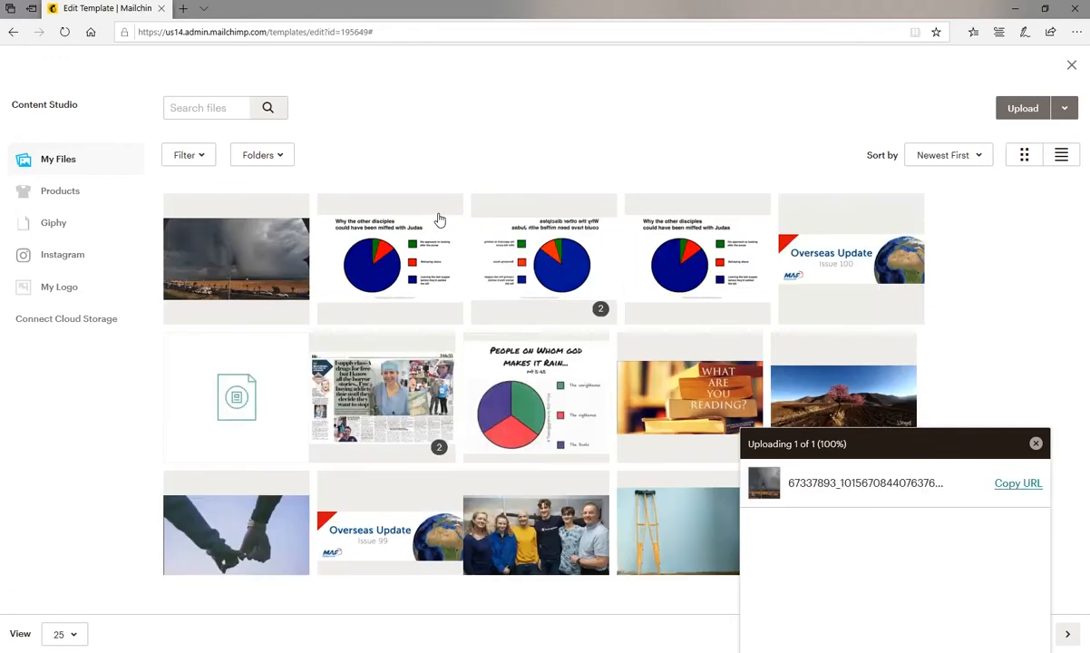
pyautogui.click(259, 260)
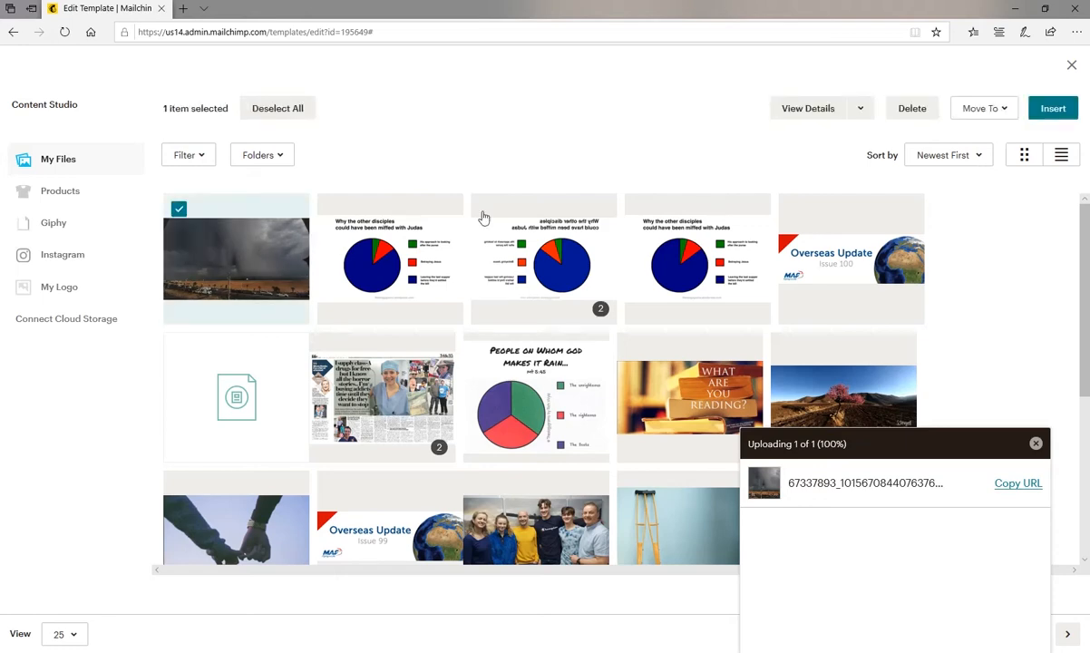
pyautogui.click(1056, 108)
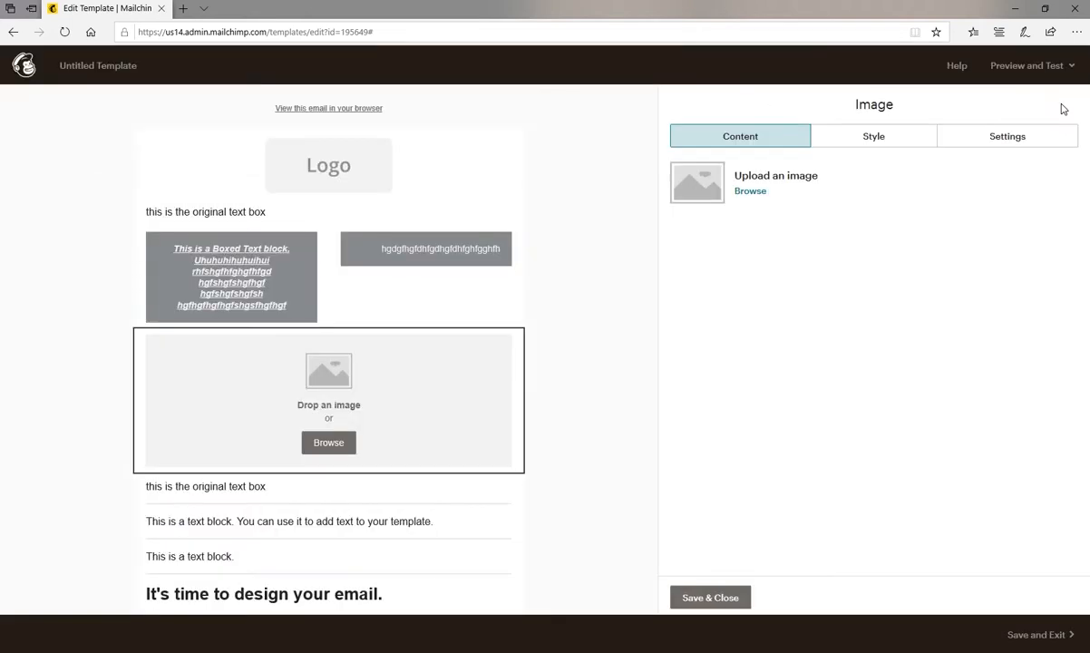
# Open the oversized photo for resizing from its size warning and enter a width of 800 with dimensions locked.
pyautogui.scroll(-1, 605, 384)
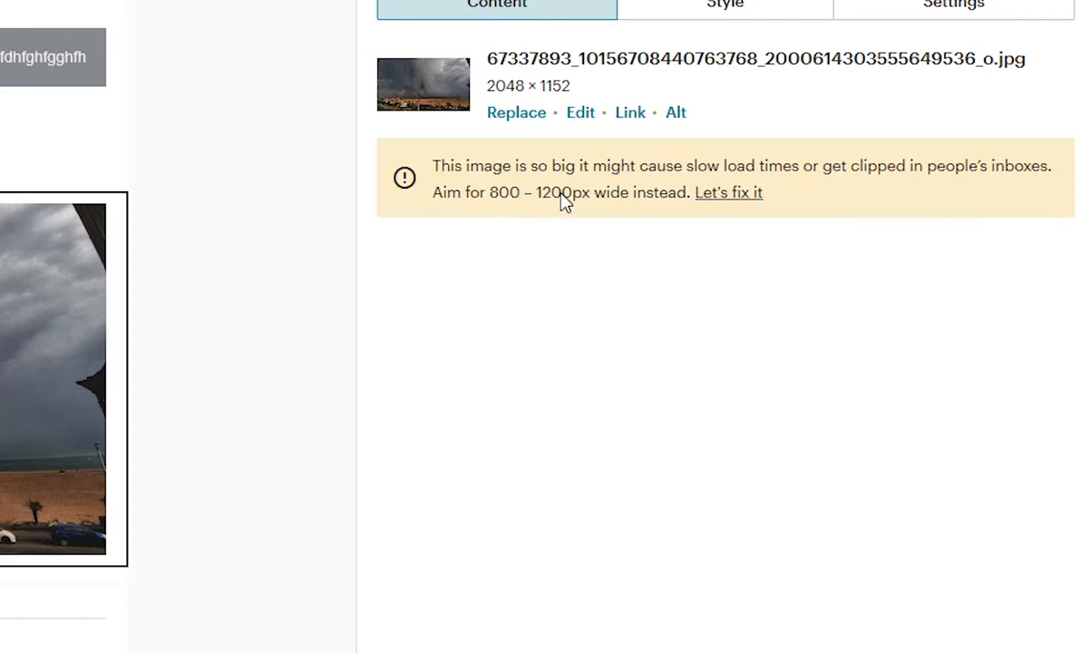
pyautogui.click(715, 194)
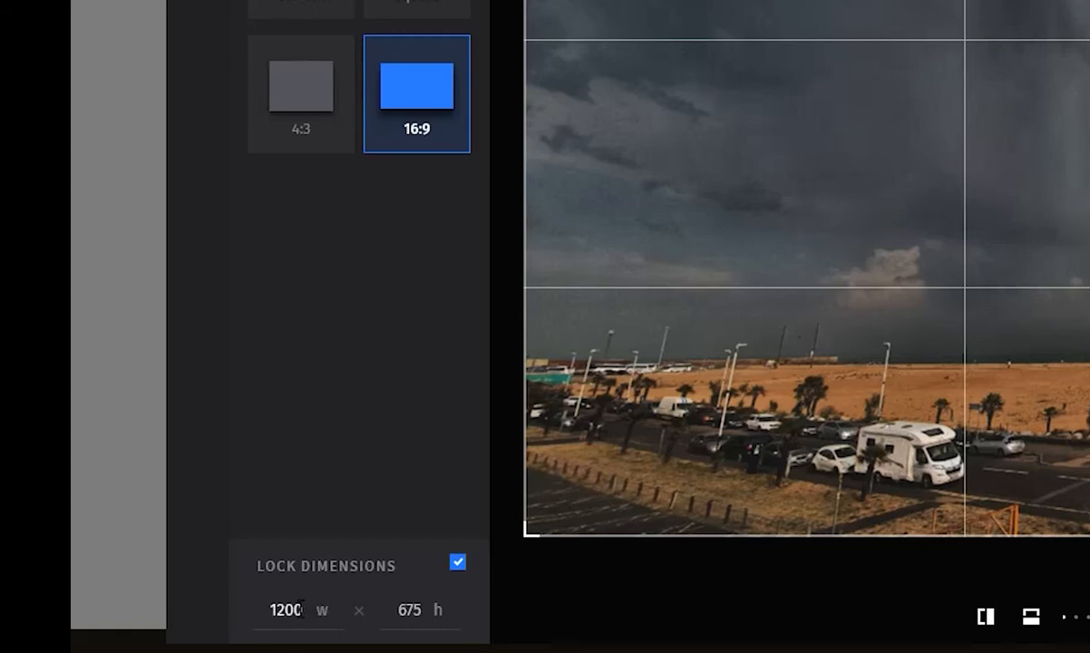
pyautogui.doubleClick(274, 609)
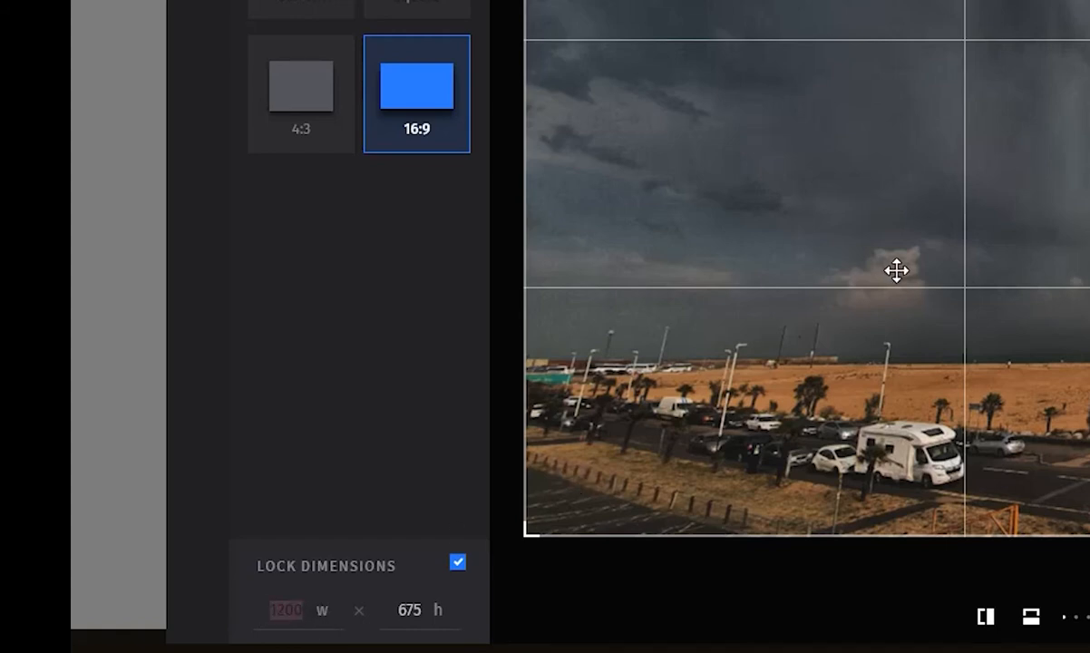
pyautogui.write('800')
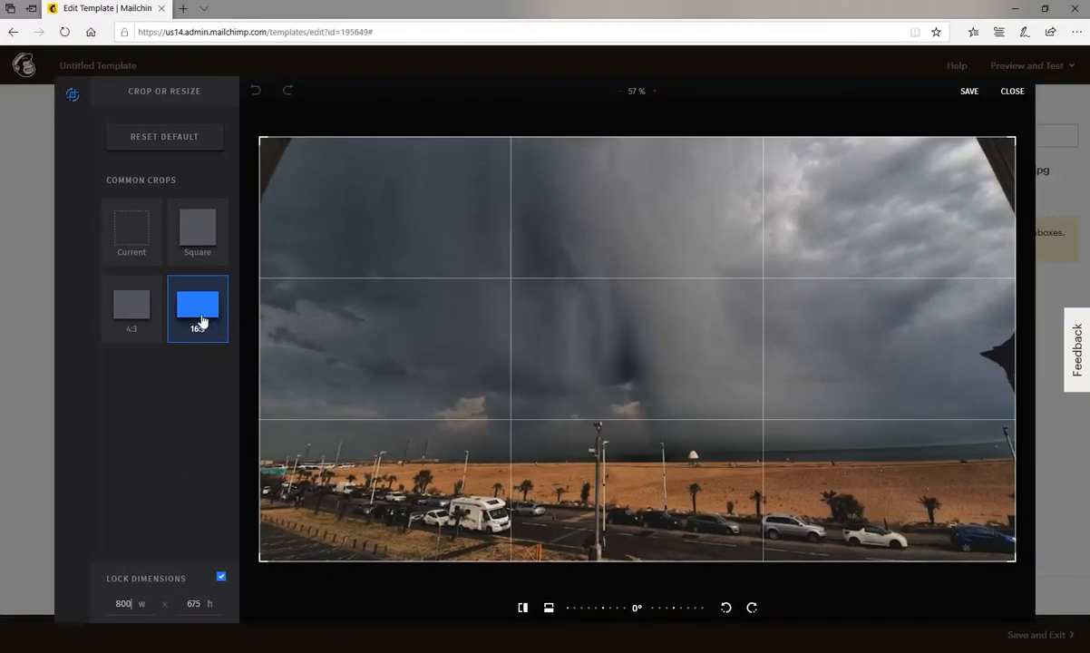
# Try the 4:3 and Square crops on the photo and return to the Current crop.
pyautogui.click(133, 308)
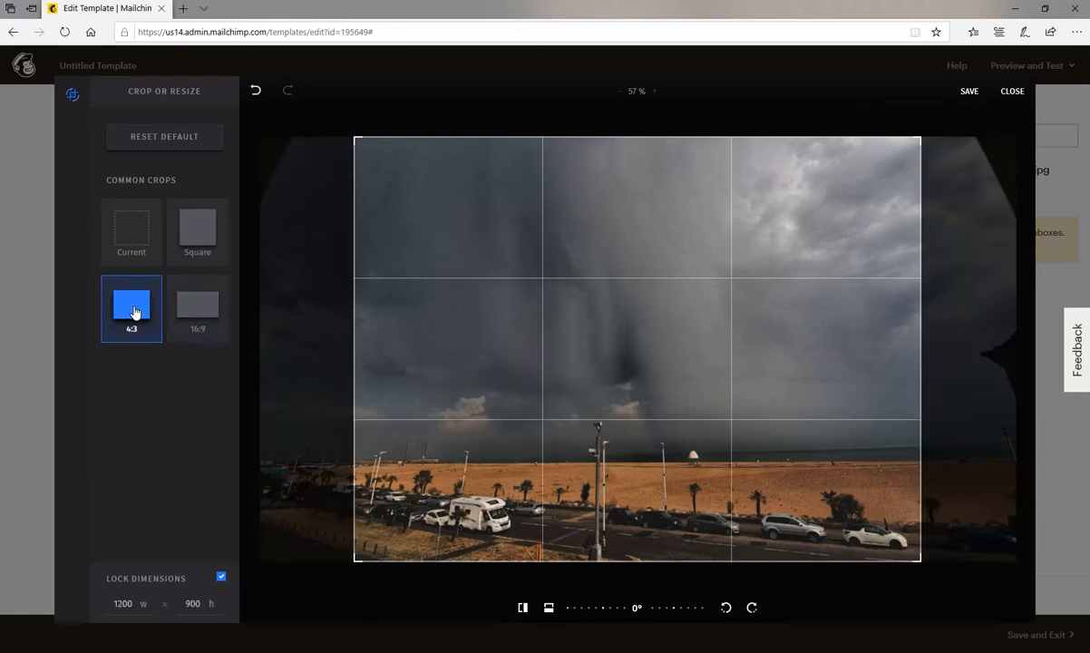
pyautogui.click(186, 235)
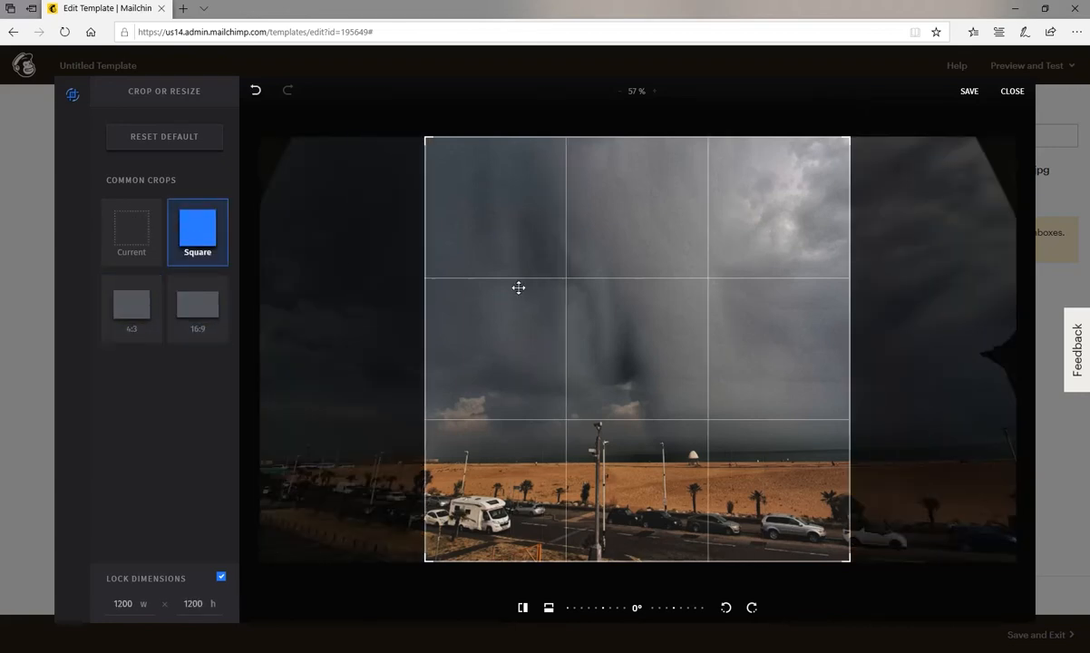
pyautogui.click(142, 236)
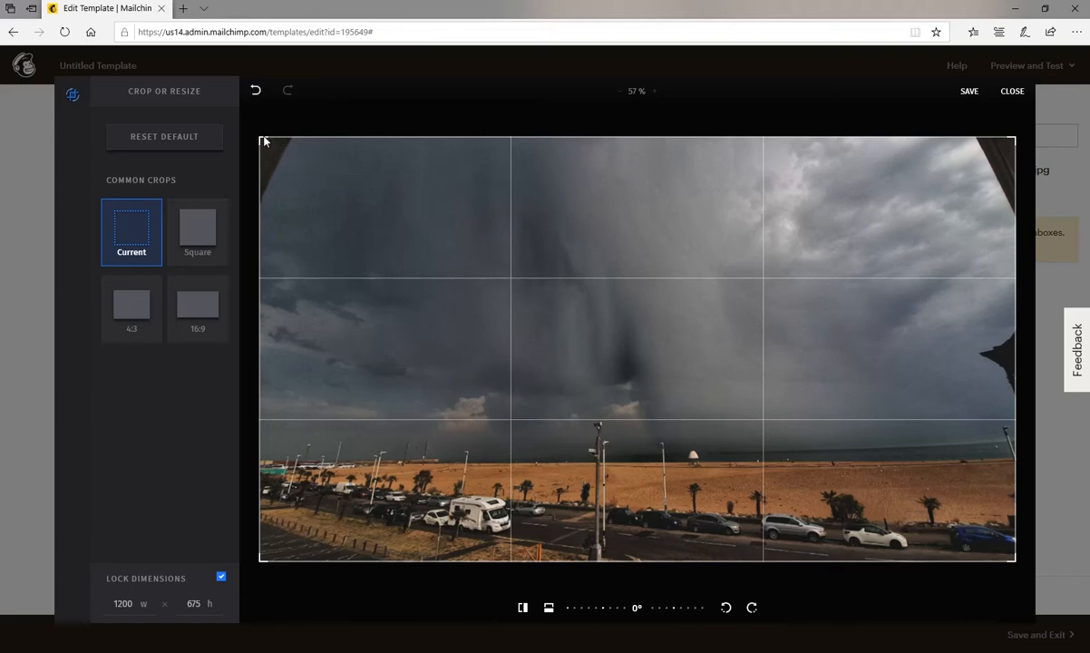
# Crop the photo to its lower-right part with the beach and parked cars, and flip it horizontally.
pyautogui.moveTo(262, 145); pyautogui.dragTo(539, 323)
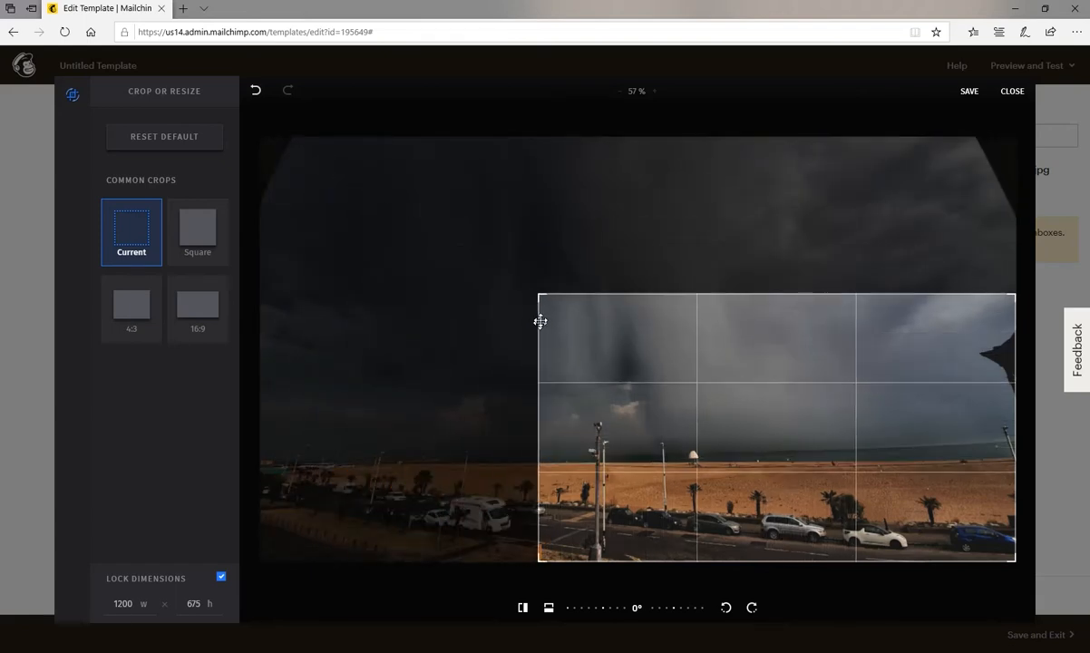
pyautogui.click(522, 608)
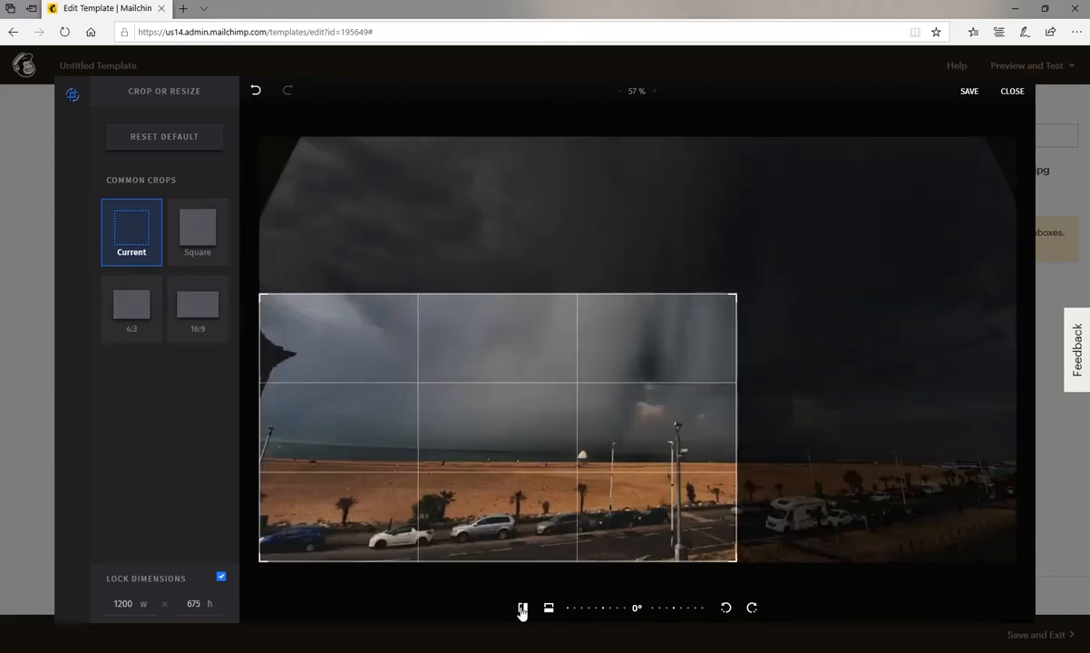
# Try repeated horizontal and vertical flips on the cropped photo, ending with it flipped upside down.
pyautogui.click(522, 608)
pyautogui.click(522, 608)
pyautogui.click(522, 609)
pyautogui.click(522, 609)
pyautogui.click(548, 608)
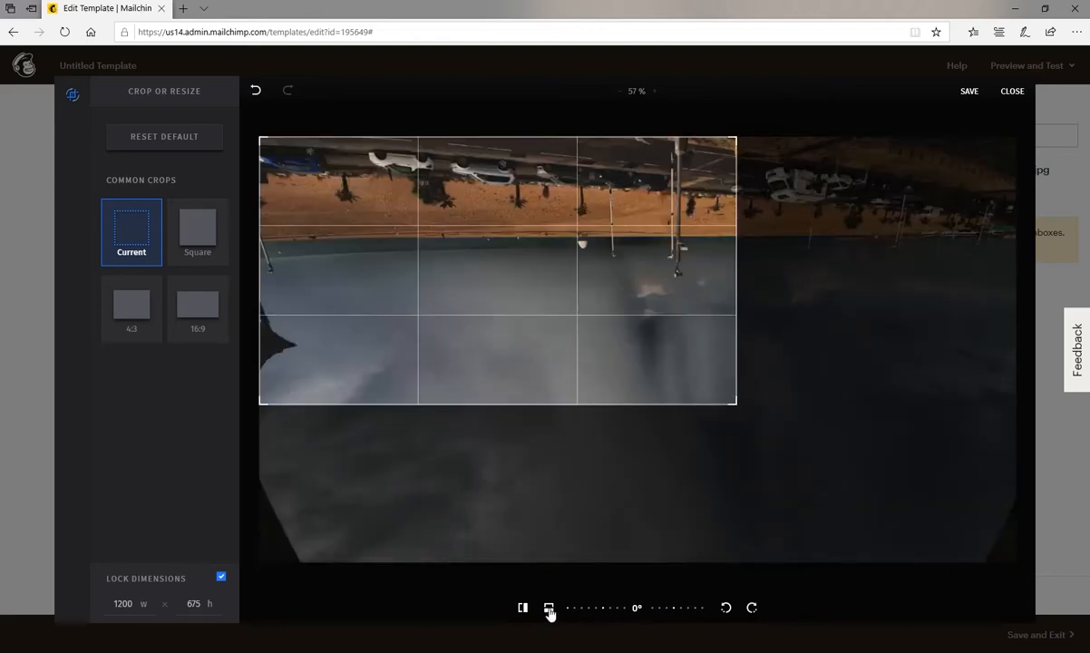
pyautogui.click(548, 609)
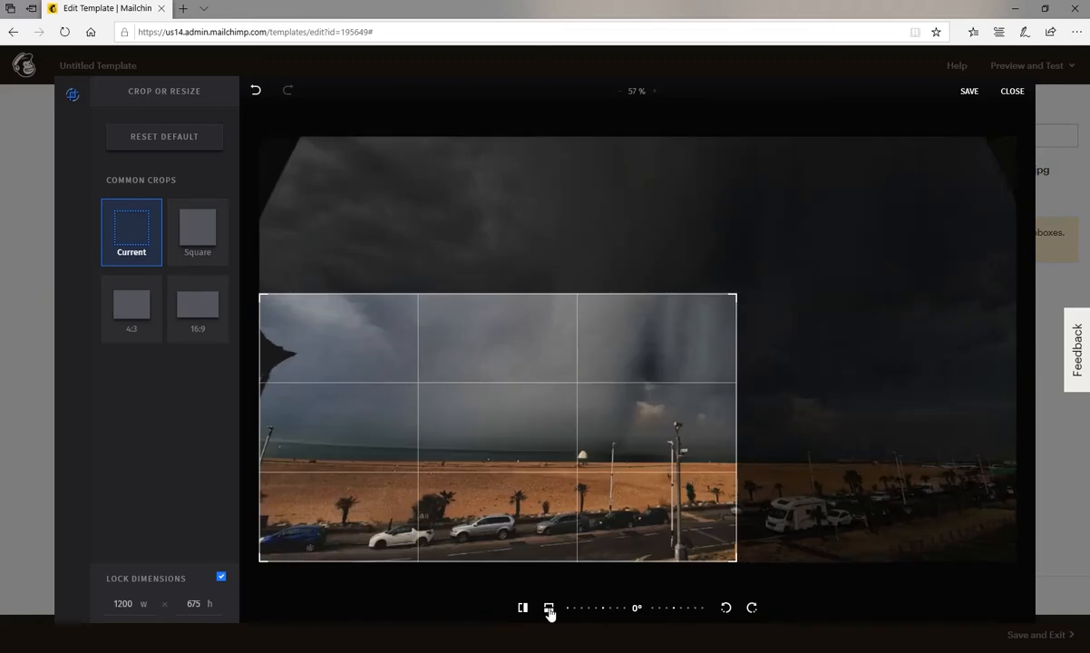
pyautogui.click(548, 608)
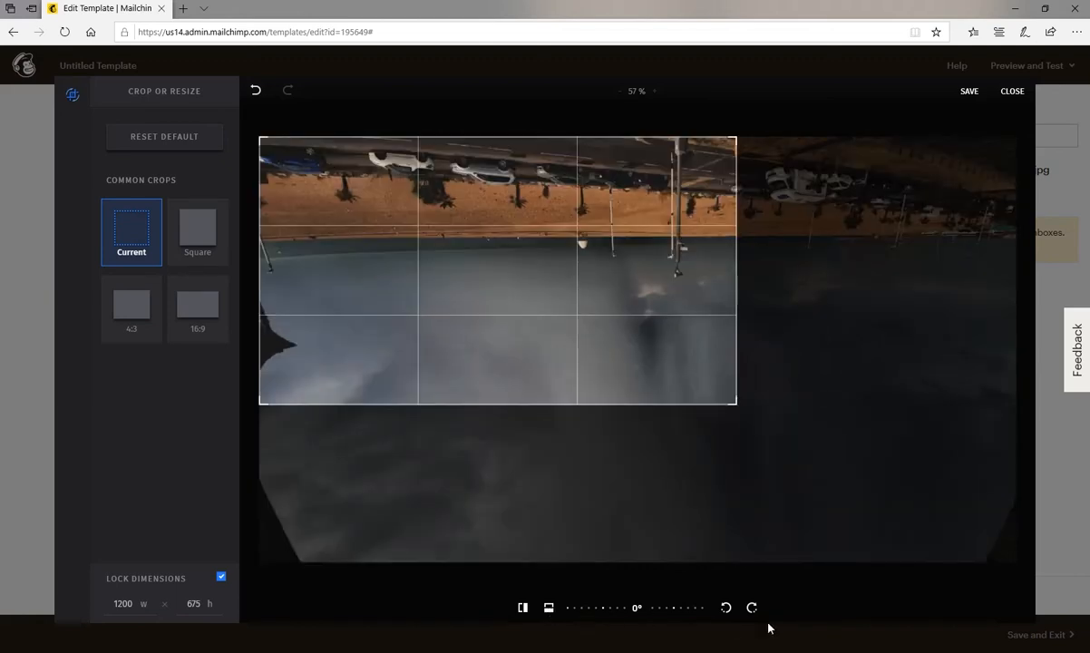
# Rotate the upside-down photo in quarter turns in both directions until it stands upright at full frame.
pyautogui.click(726, 608)
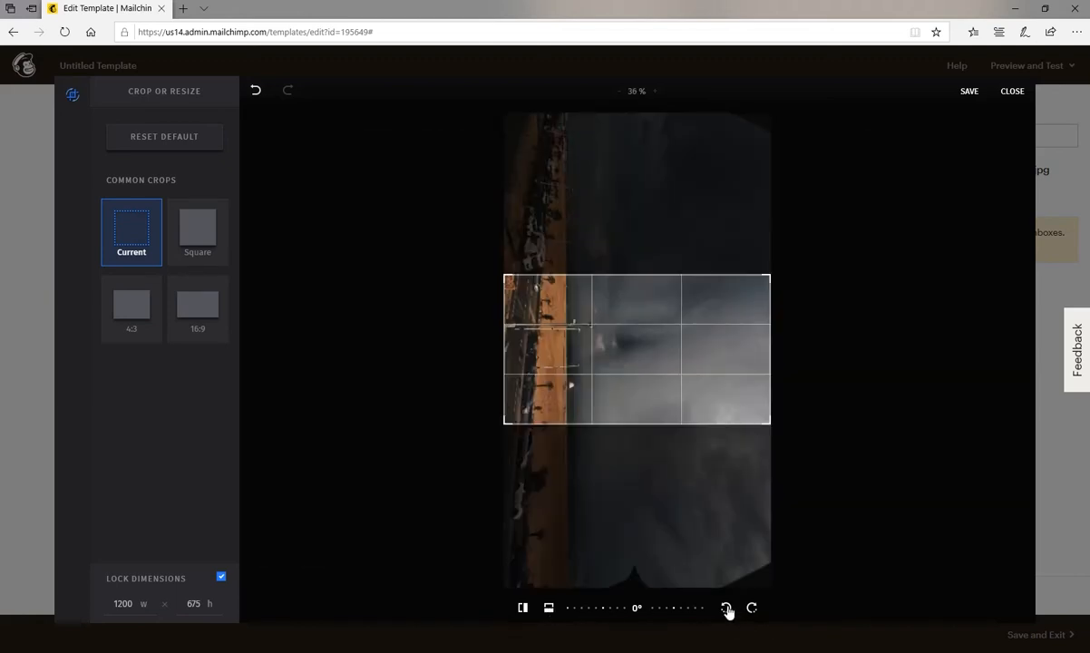
pyautogui.click(726, 609)
pyautogui.click(726, 608)
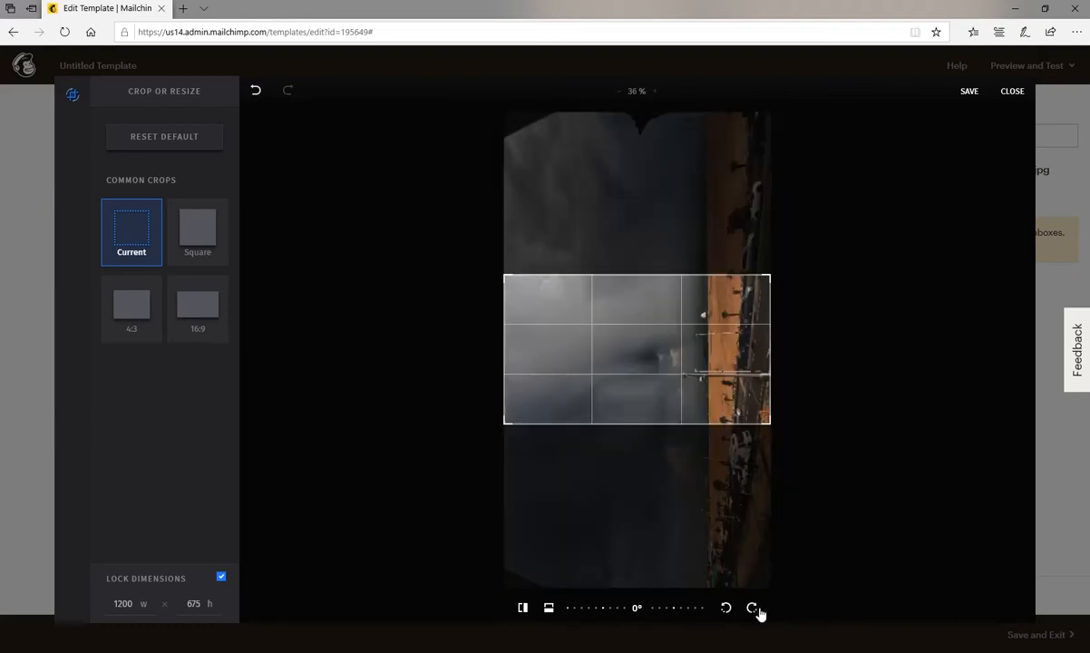
pyautogui.click(751, 608)
pyautogui.click(752, 608)
pyautogui.click(751, 609)
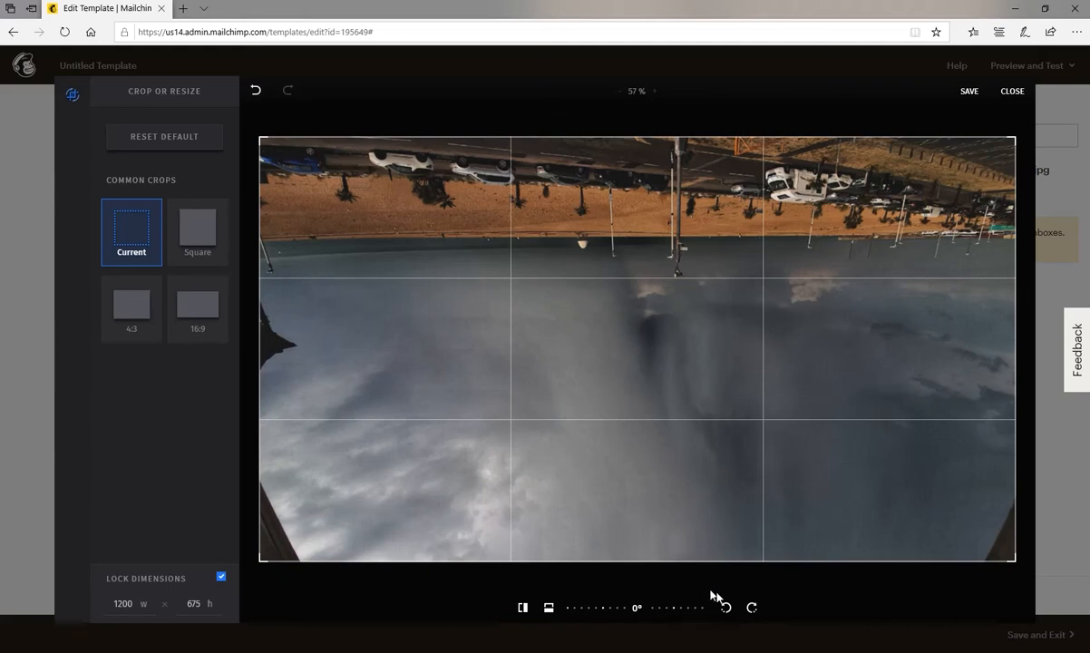
pyautogui.click(751, 609)
pyautogui.click(752, 609)
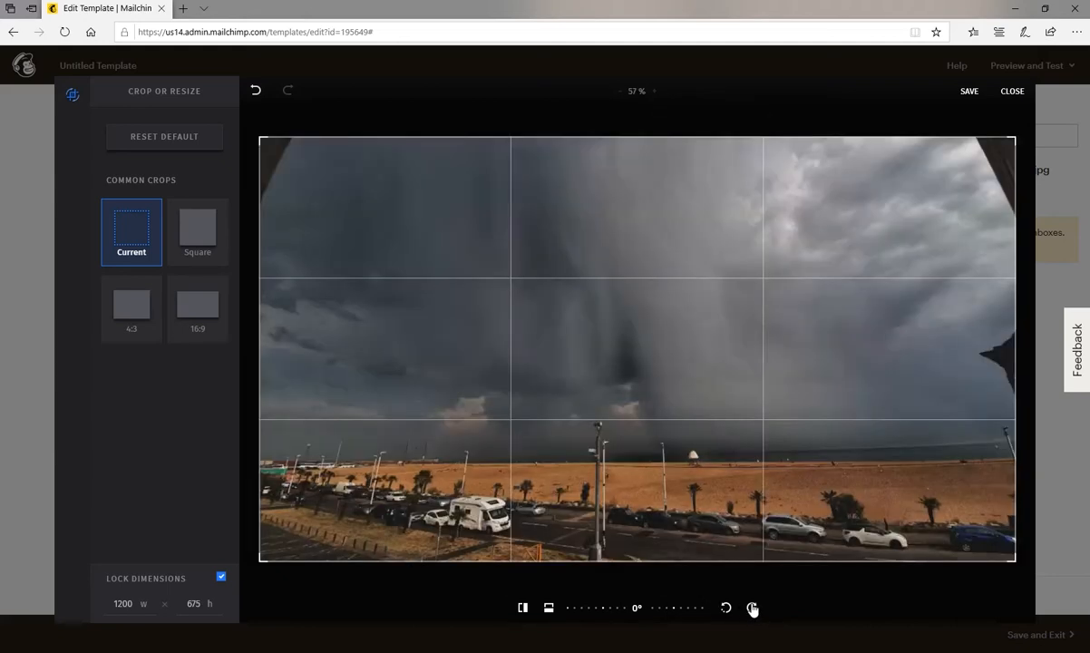
# Crop the photo at 16:9 to the stormy sky above the beach, about 800 × 450, and save the edit.
pyautogui.click(207, 312)
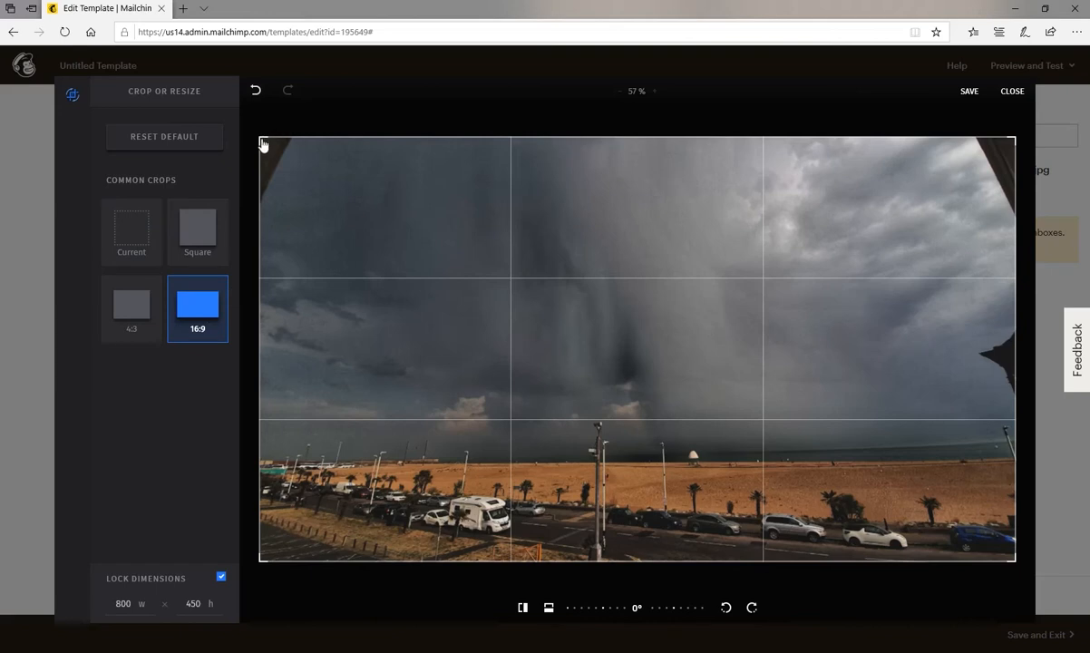
pyautogui.moveTo(262, 143); pyautogui.dragTo(519, 291)
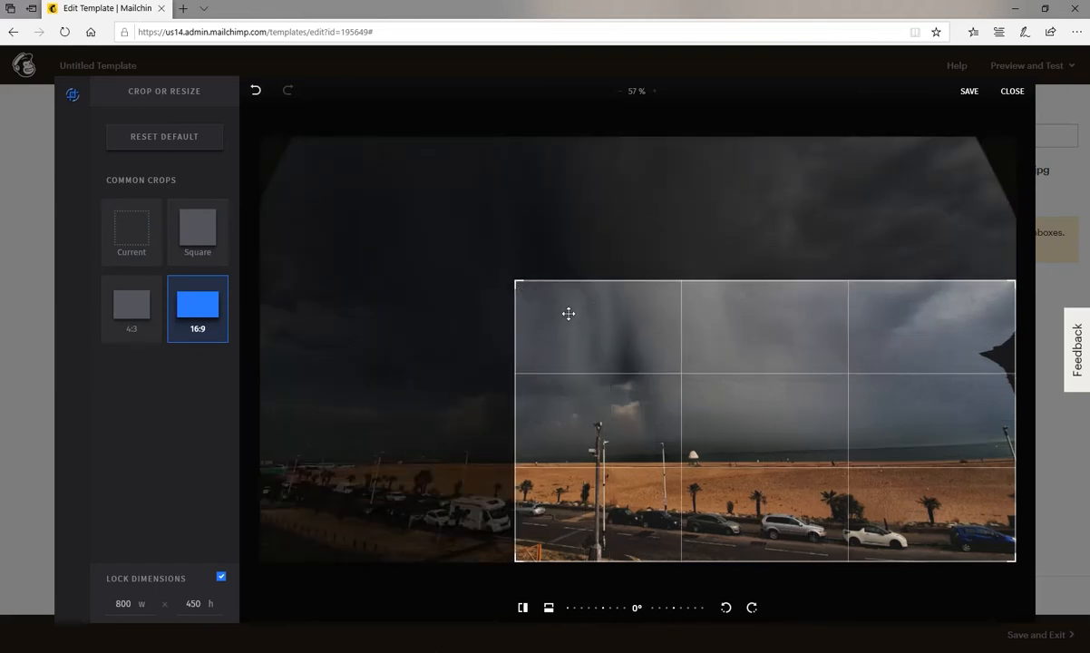
pyautogui.moveTo(578, 327); pyautogui.dragTo(412, 198)
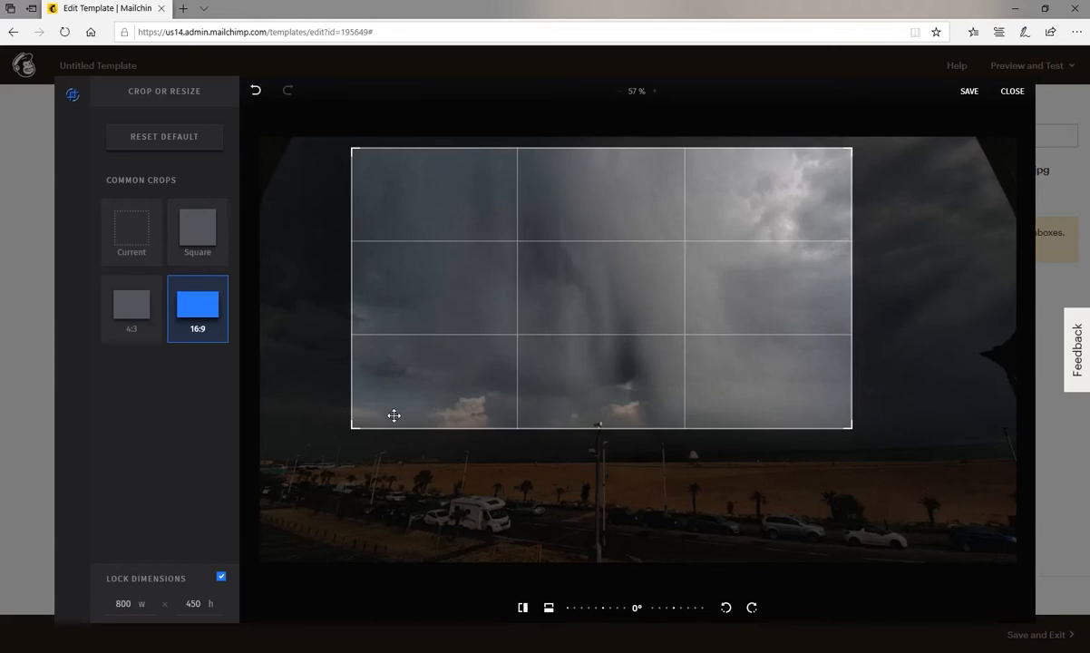
pyautogui.moveTo(353, 436); pyautogui.dragTo(366, 410)
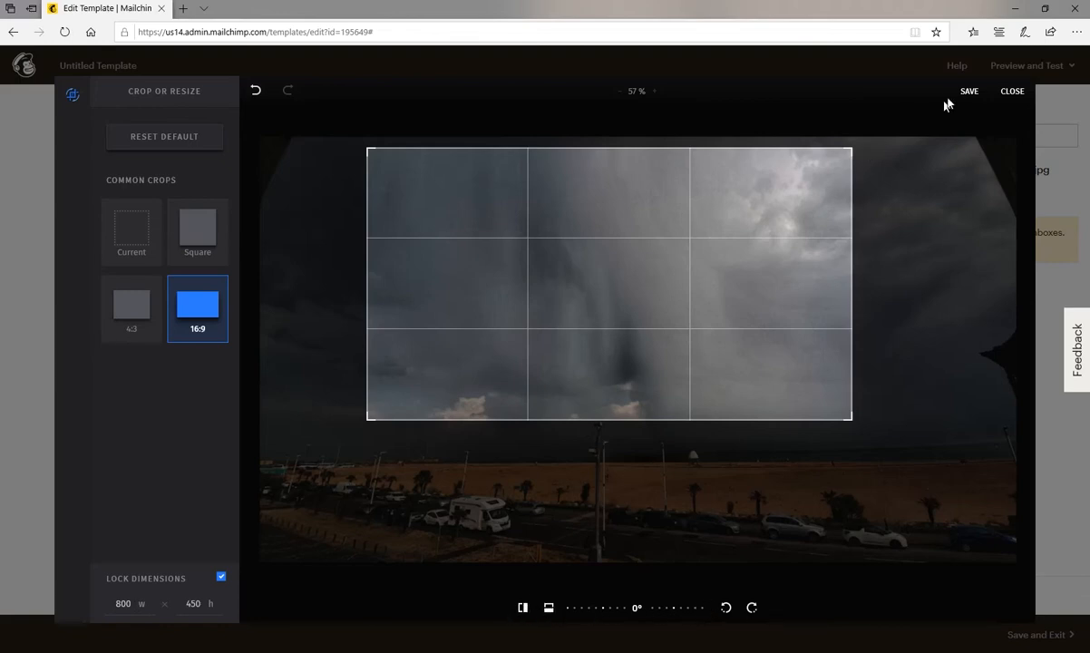
pyautogui.click(966, 93)
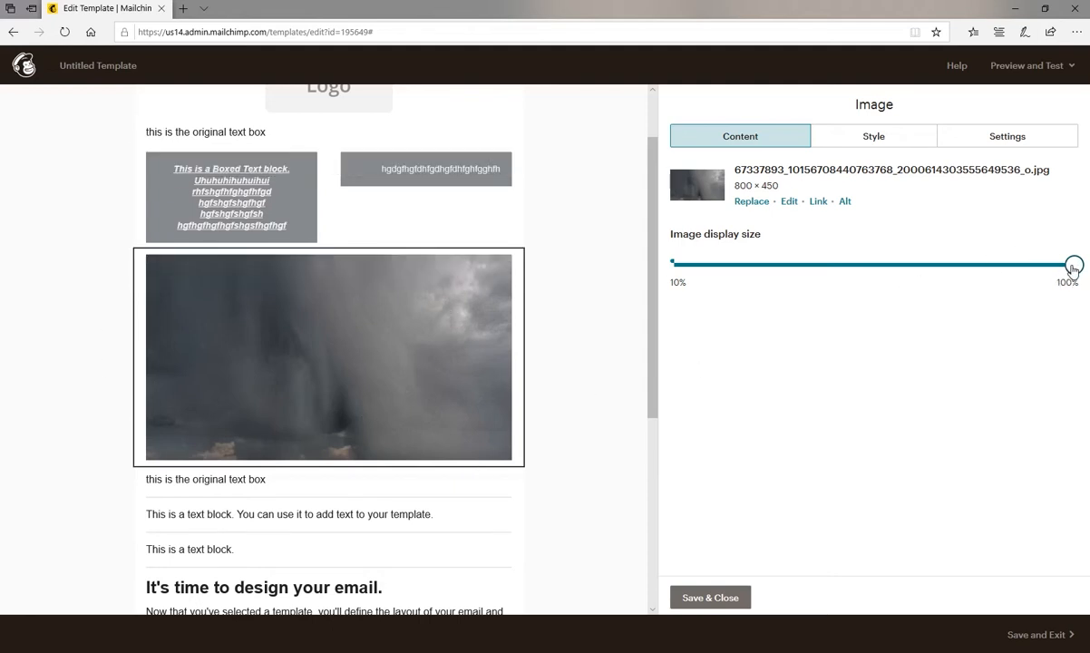
# Try smaller display sizes for the storm photo, save it at nearly 100%, and add an empty Image block above it.
pyautogui.moveTo(1075, 268); pyautogui.dragTo(721, 272)
pyautogui.moveTo(791, 276); pyautogui.dragTo(1080, 254)
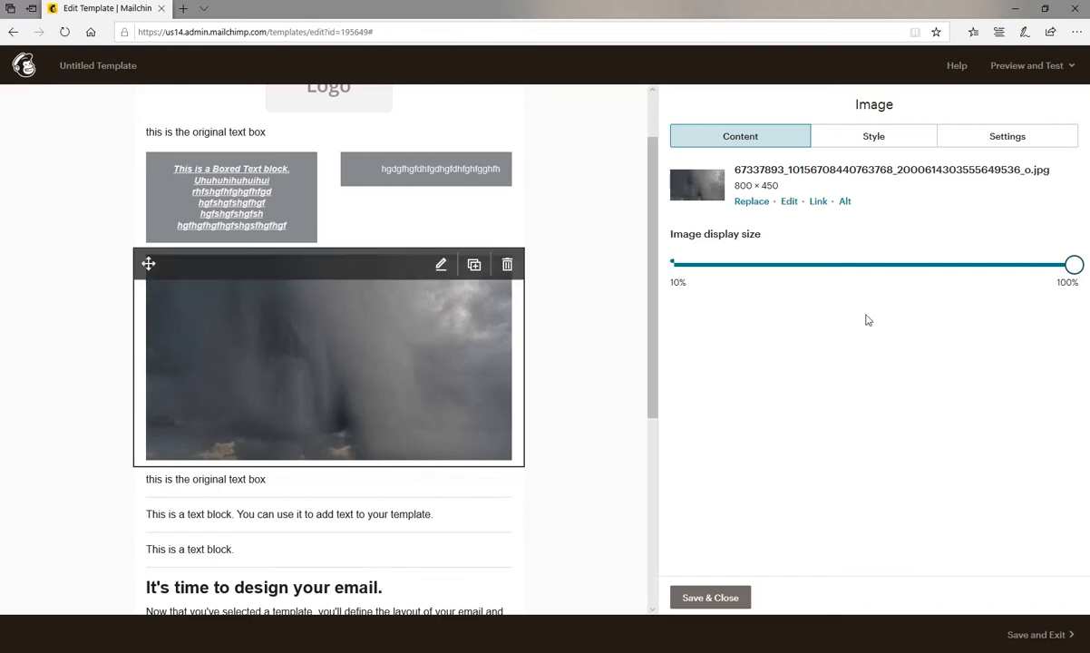
pyautogui.moveTo(1072, 264); pyautogui.dragTo(952, 282)
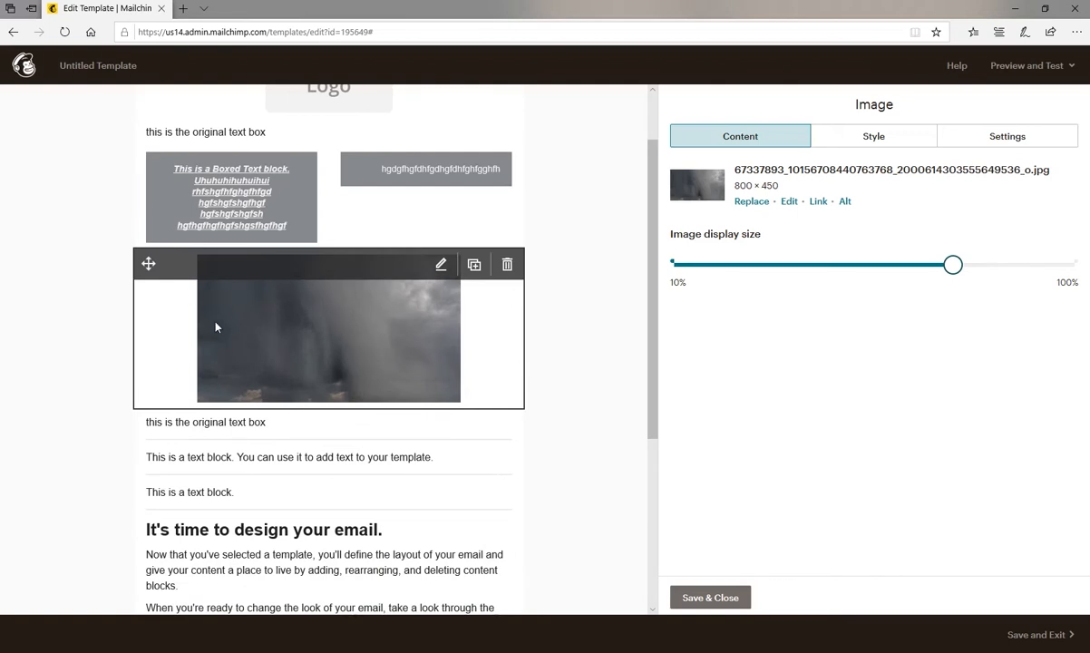
pyautogui.moveTo(952, 270); pyautogui.dragTo(1070, 264)
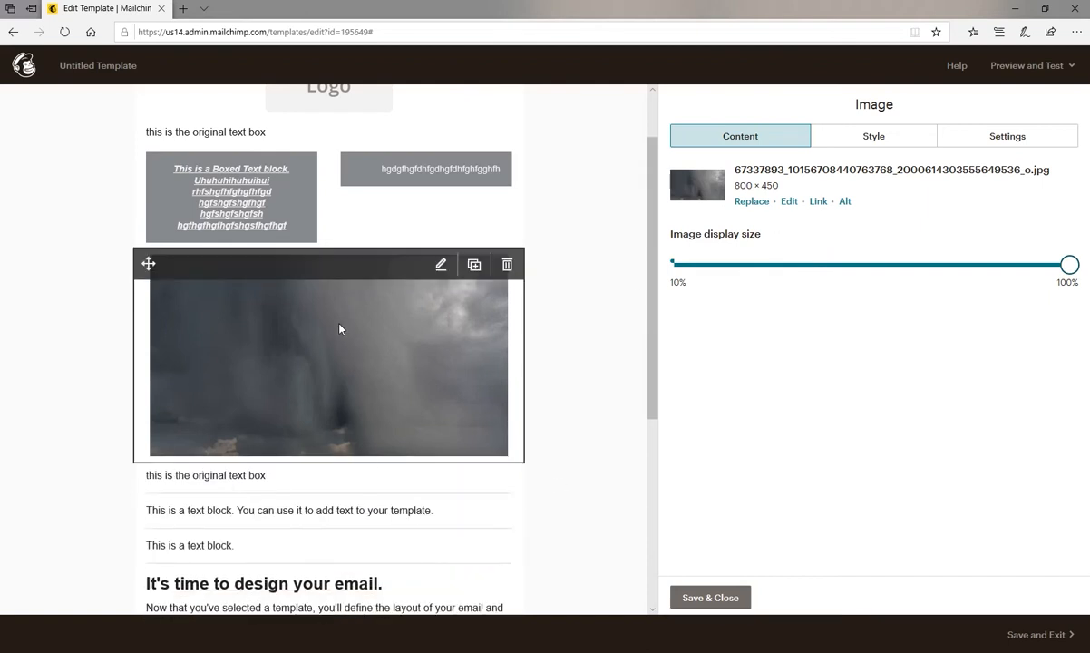
pyautogui.click(705, 596)
pyautogui.moveTo(913, 158); pyautogui.dragTo(377, 243)
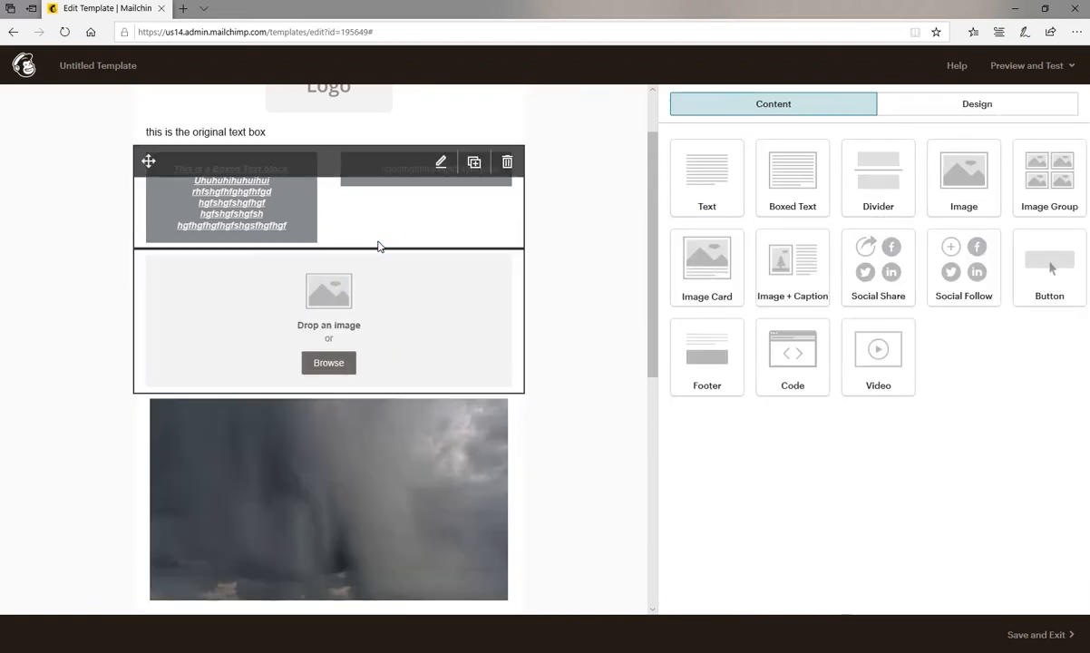
# Replace the storm photo with the pink blossom tree picture from My Files, slightly reduce its display size and save the block.
pyautogui.click(395, 459)
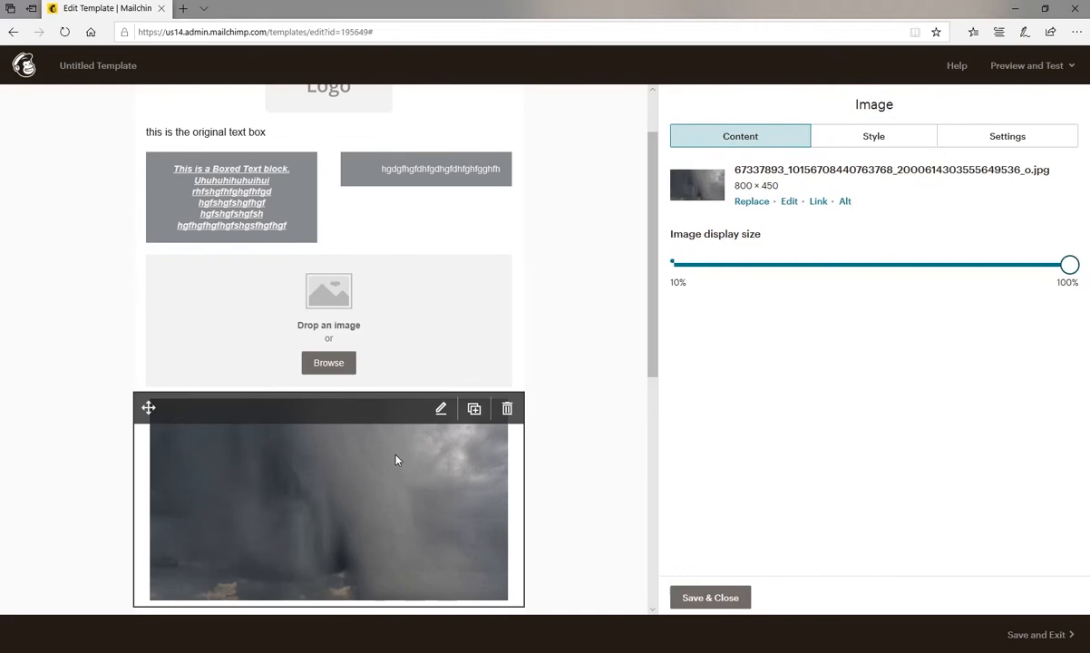
pyautogui.click(754, 206)
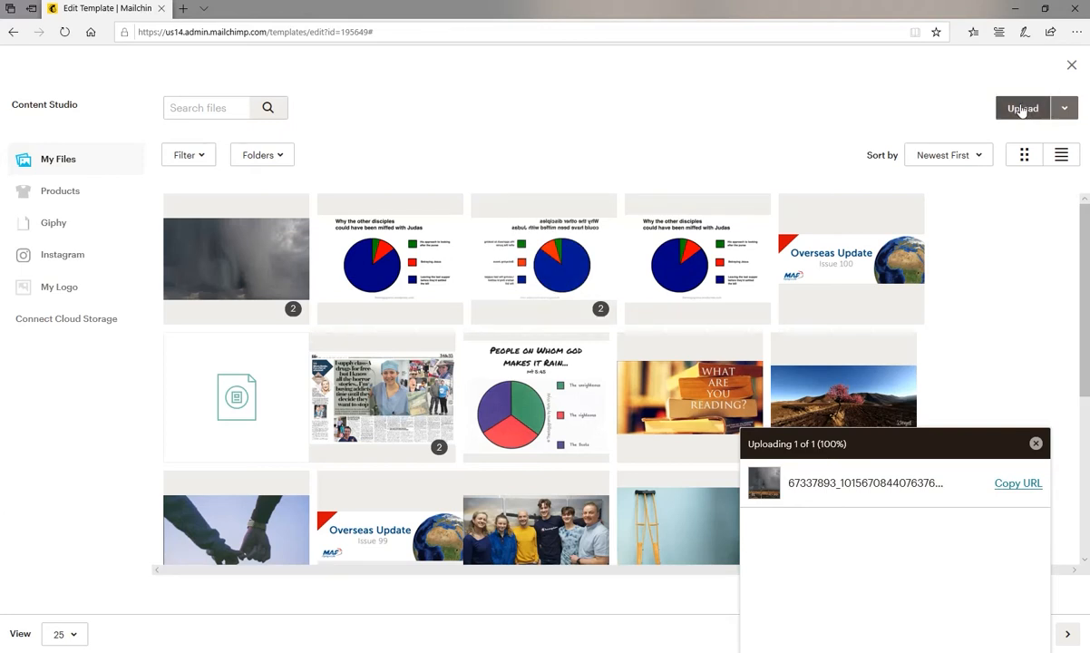
pyautogui.click(822, 396)
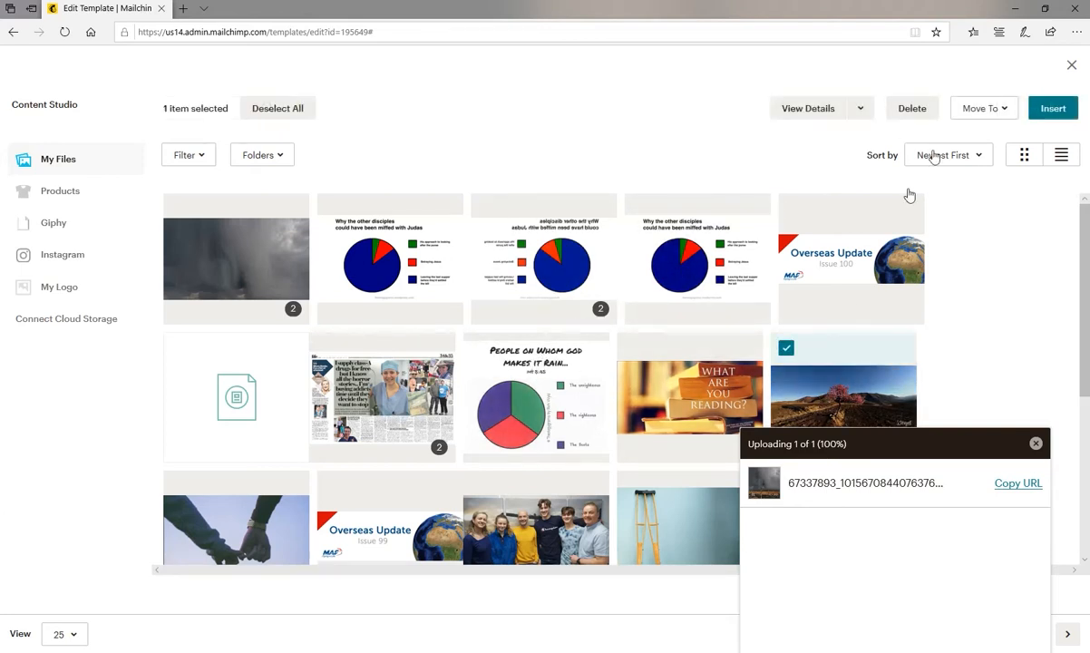
pyautogui.click(1050, 109)
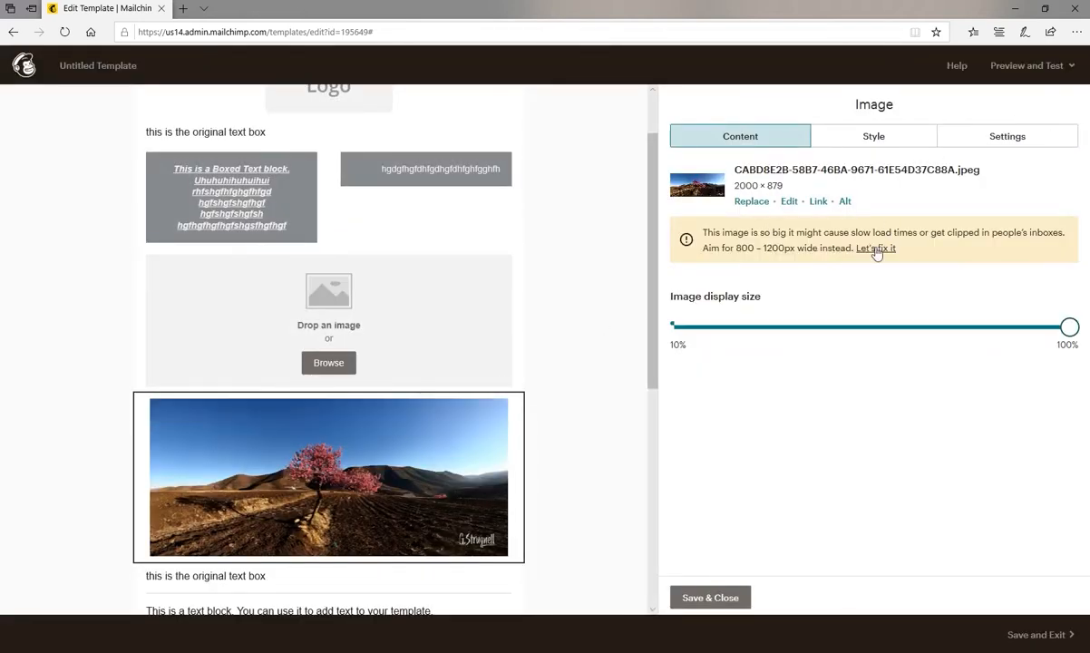
pyautogui.moveTo(1070, 328)
pyautogui.mouseDown()
pyautogui.moveTo(948, 326)
pyautogui.moveTo(1063, 326)
pyautogui.mouseUp()
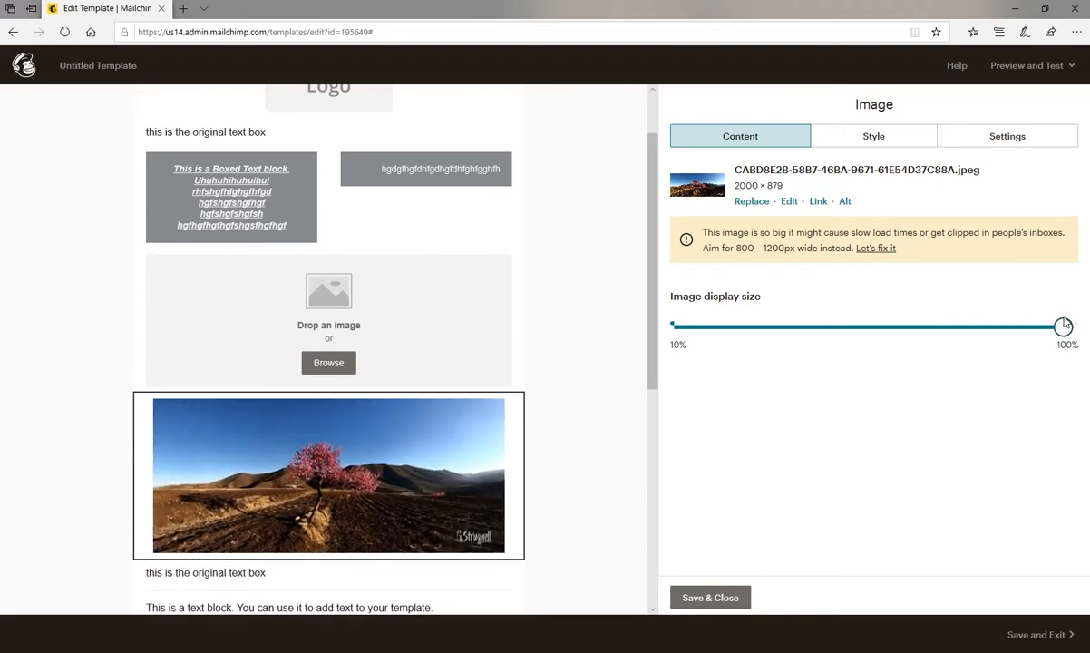
pyautogui.click(720, 597)
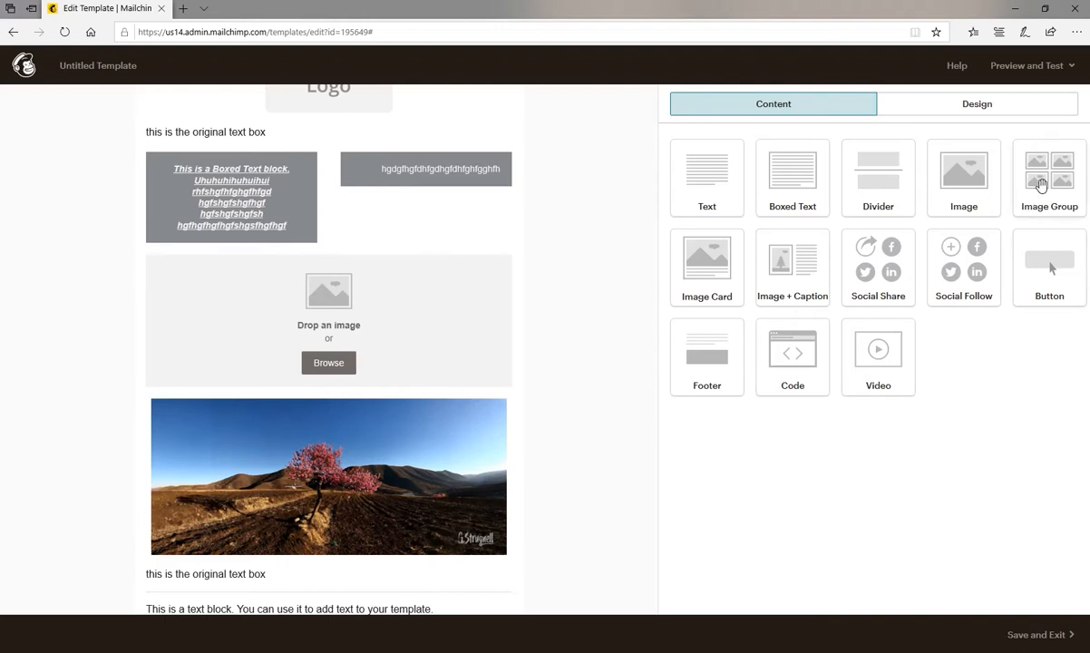
# Add an Image Group block above the tree picture, expand it to five image slots and remove the fifth.
pyautogui.moveTo(1040, 185); pyautogui.dragTo(354, 355)
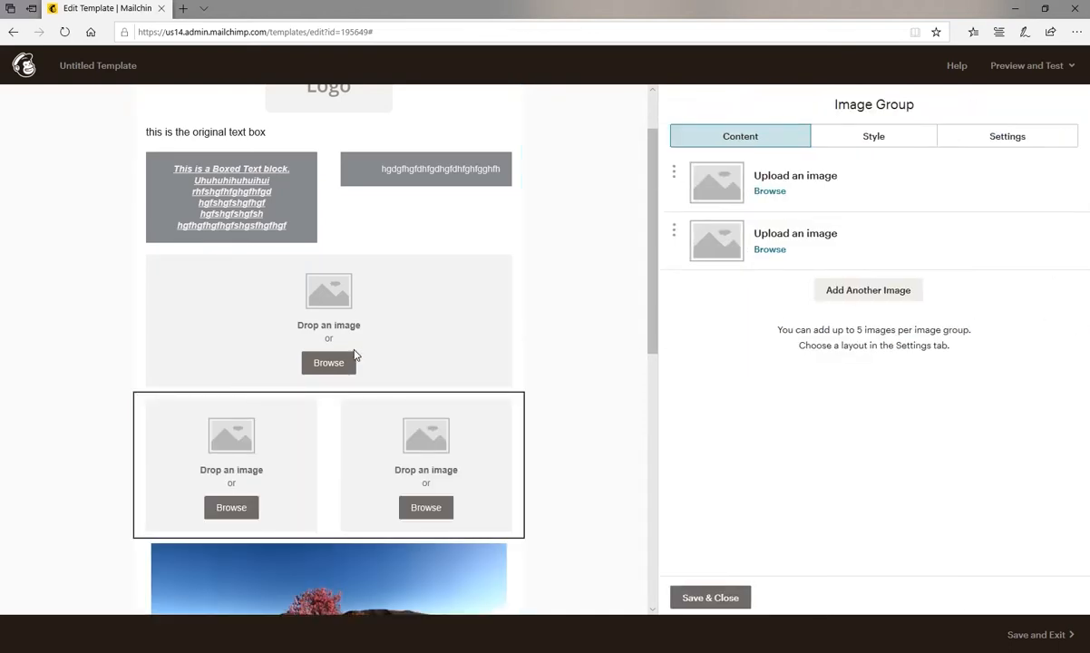
pyautogui.moveTo(279, 440)
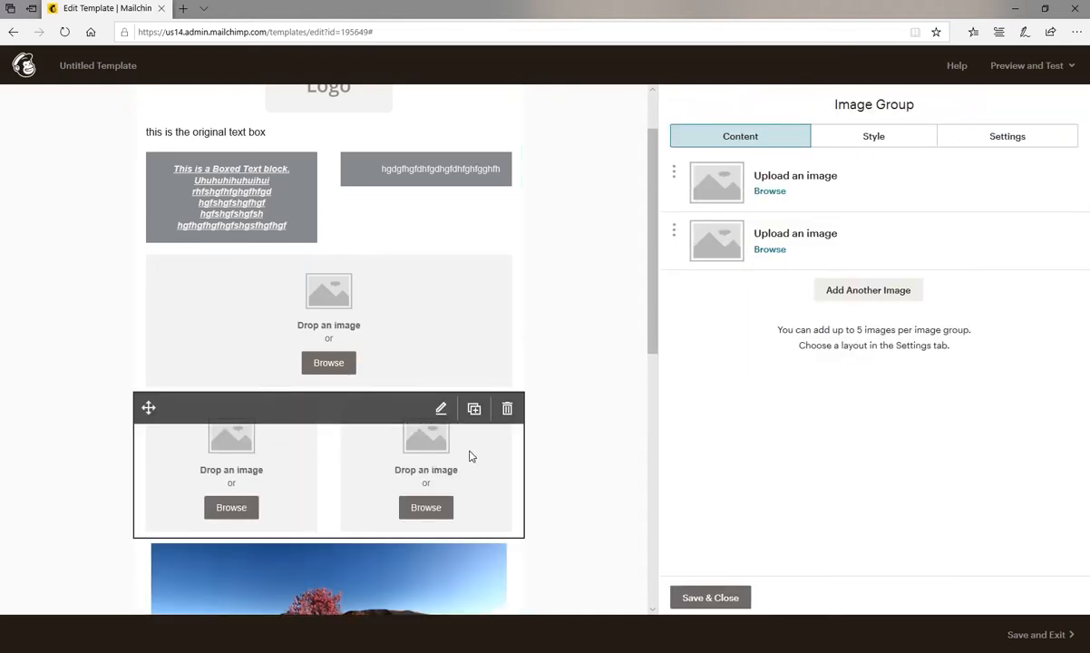
pyautogui.click(842, 292)
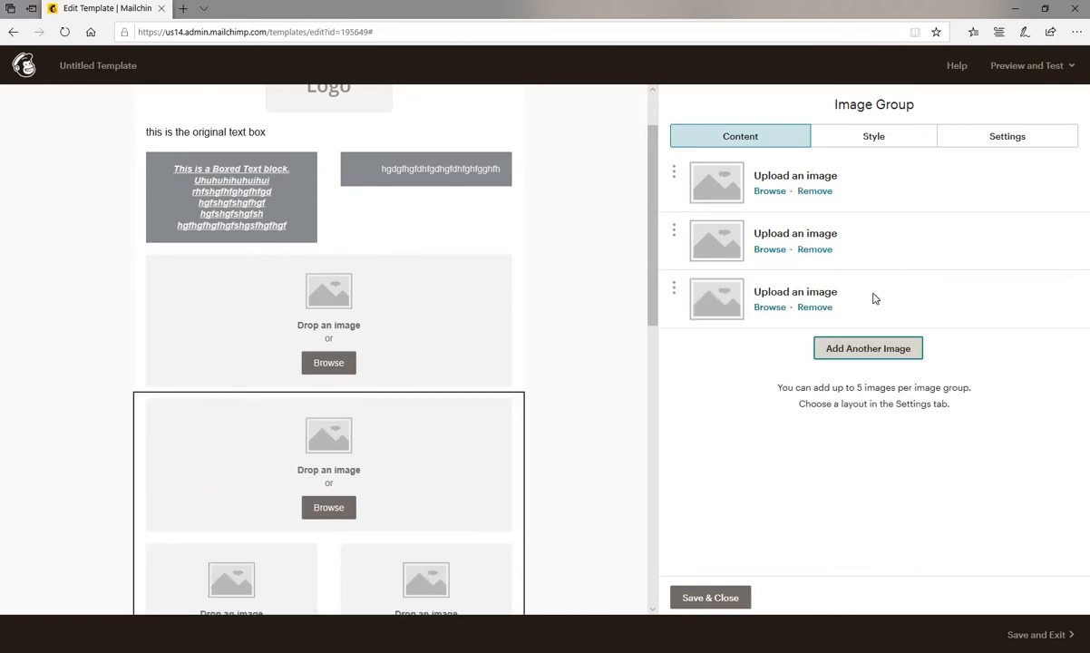
pyautogui.click(870, 350)
pyautogui.click(843, 406)
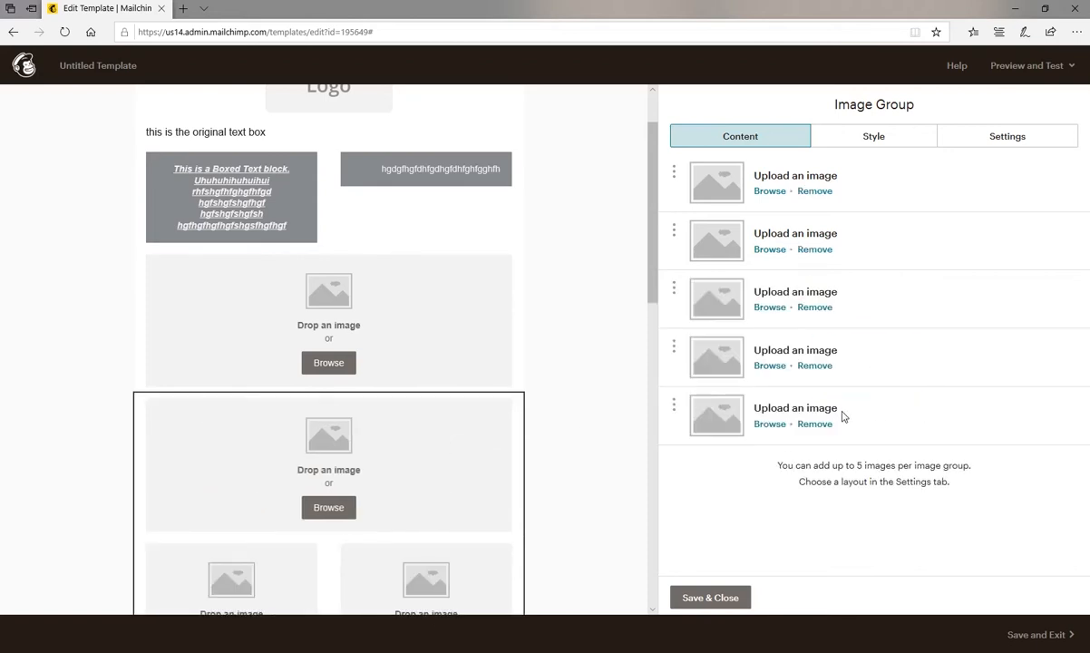
pyautogui.scroll(-3, 595, 457)
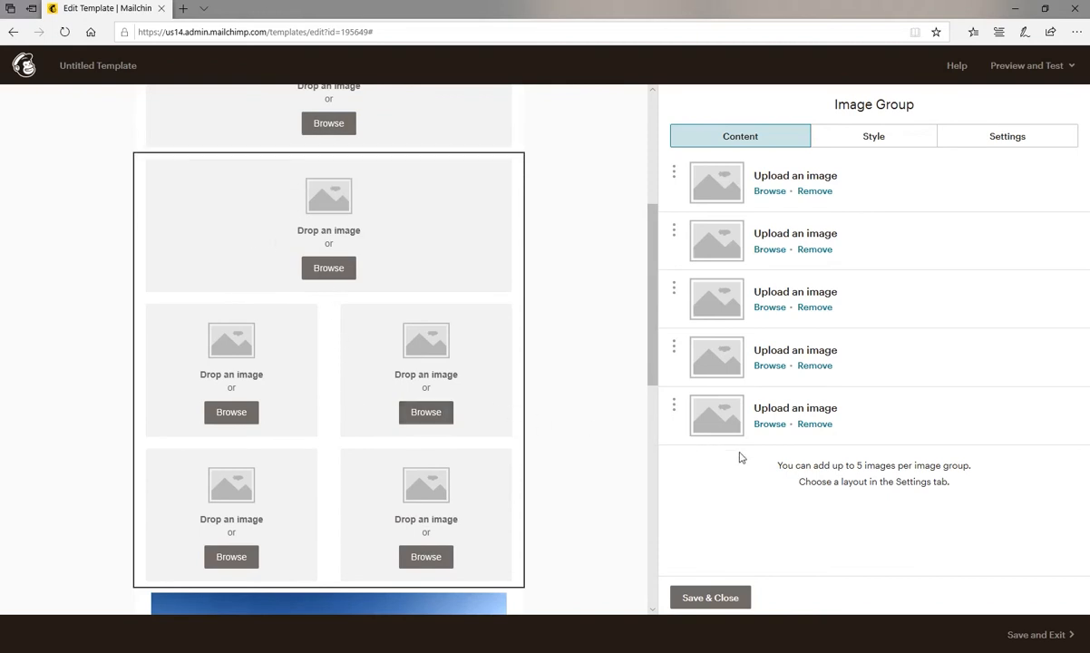
pyautogui.click(814, 425)
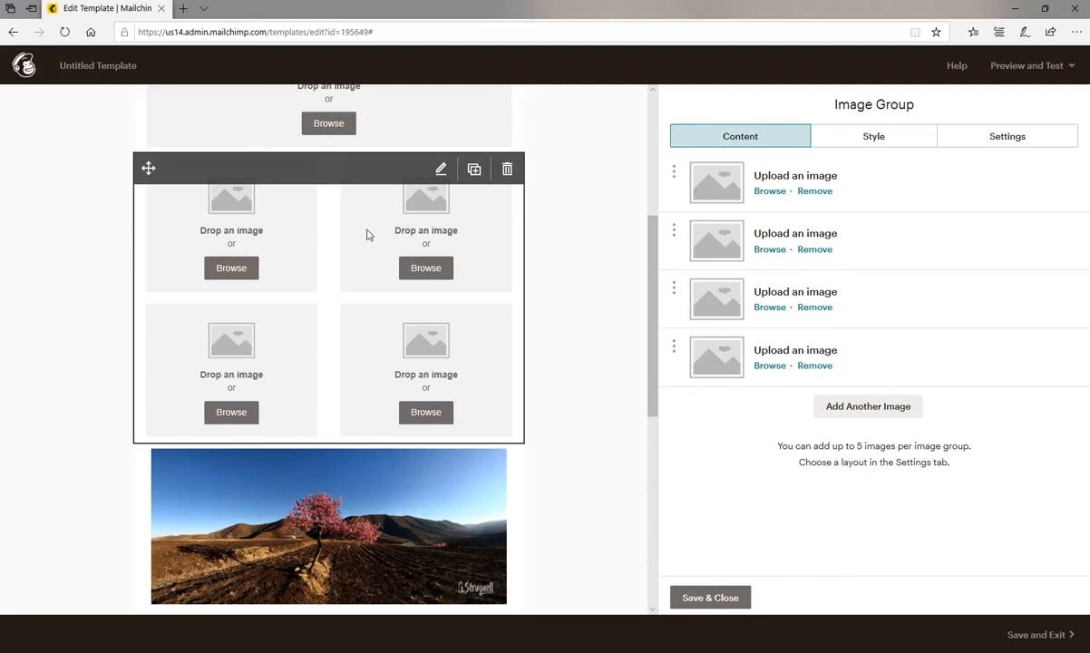
# Give the images in the Image Group a Solid border and slightly rounded corners.
pyautogui.click(876, 136)
pyautogui.click(851, 224)
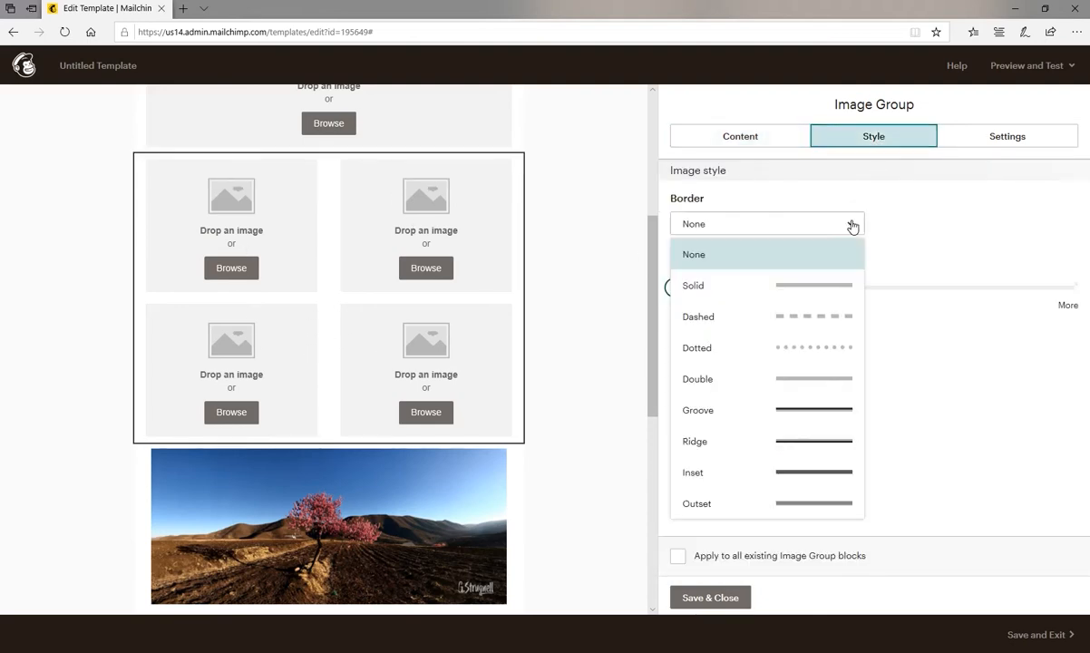
pyautogui.click(820, 288)
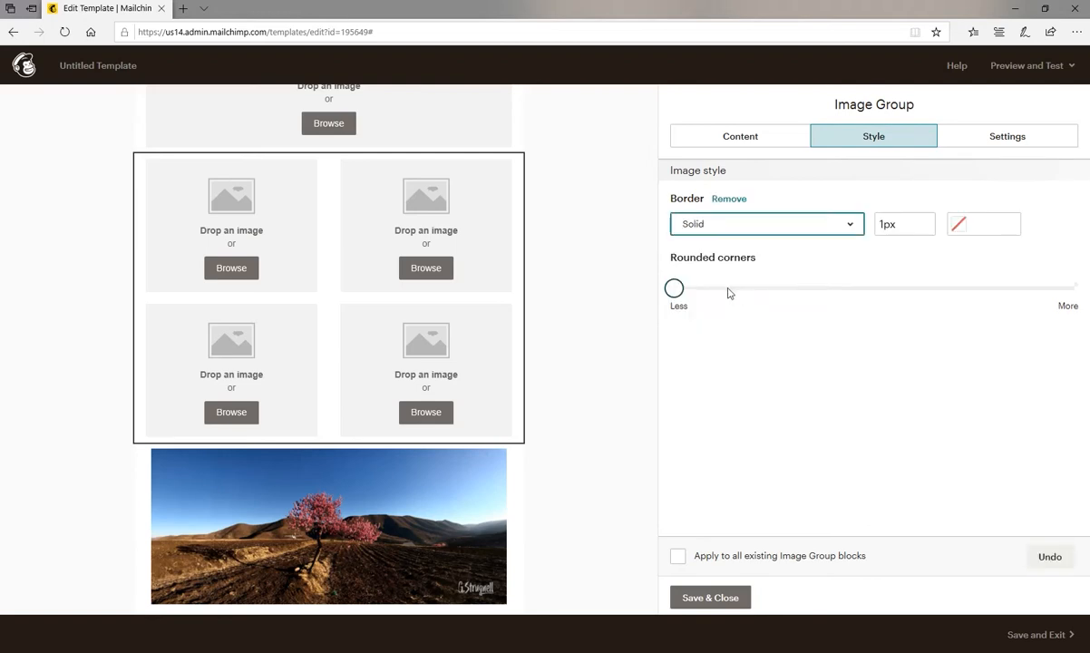
pyautogui.moveTo(674, 288); pyautogui.dragTo(723, 302)
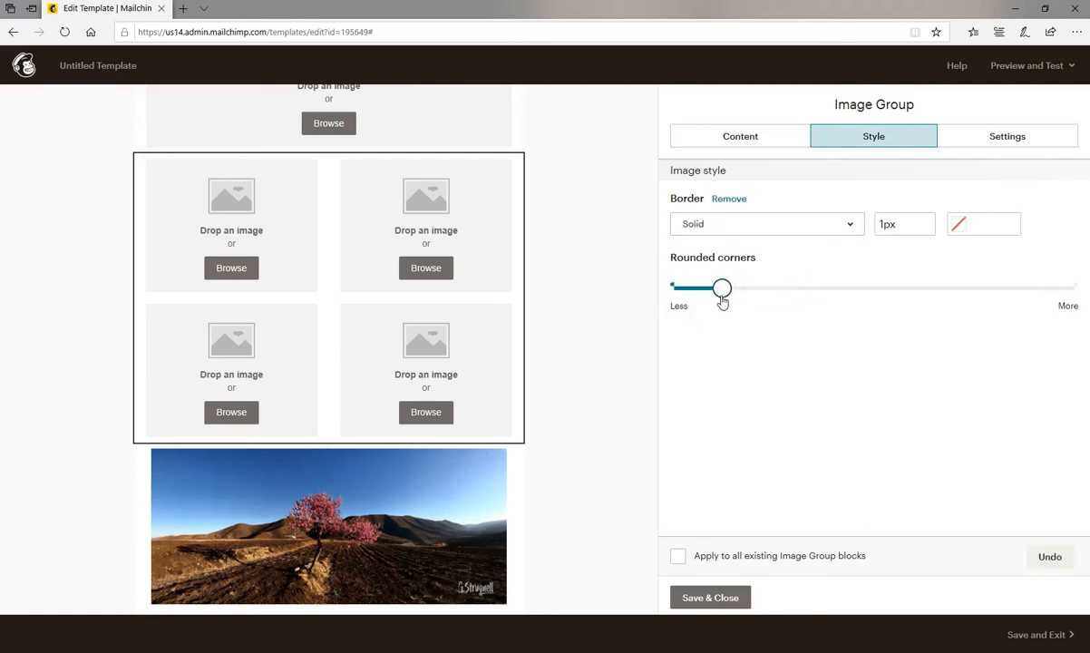
# Insert the cropped storm sky photo from My Files into the first slot of the Image Group.
pyautogui.click(758, 142)
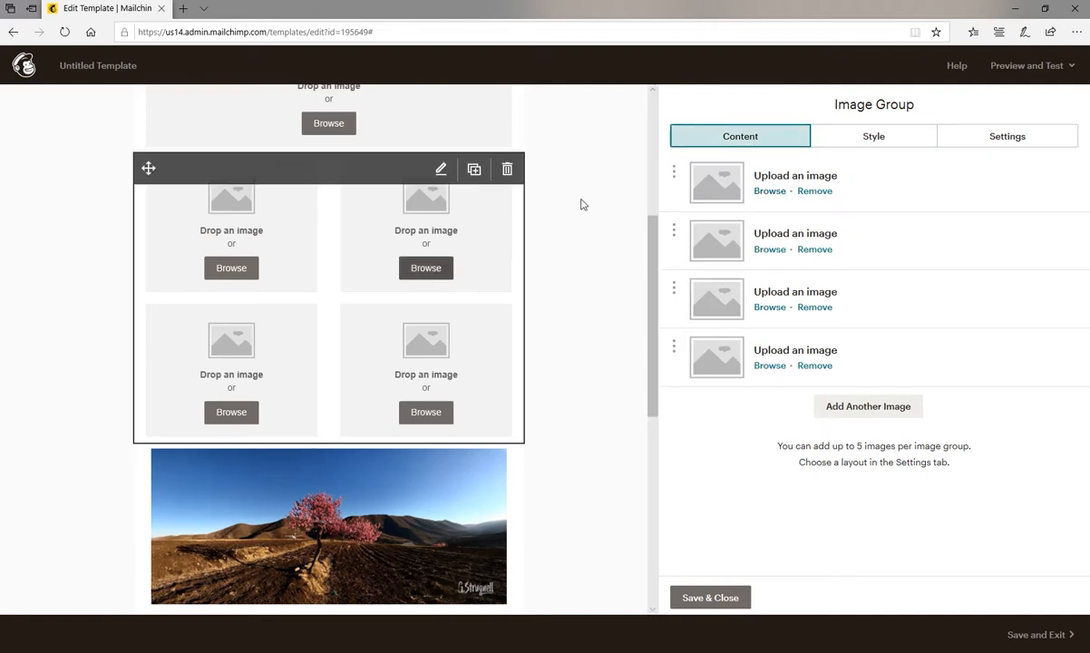
pyautogui.click(768, 192)
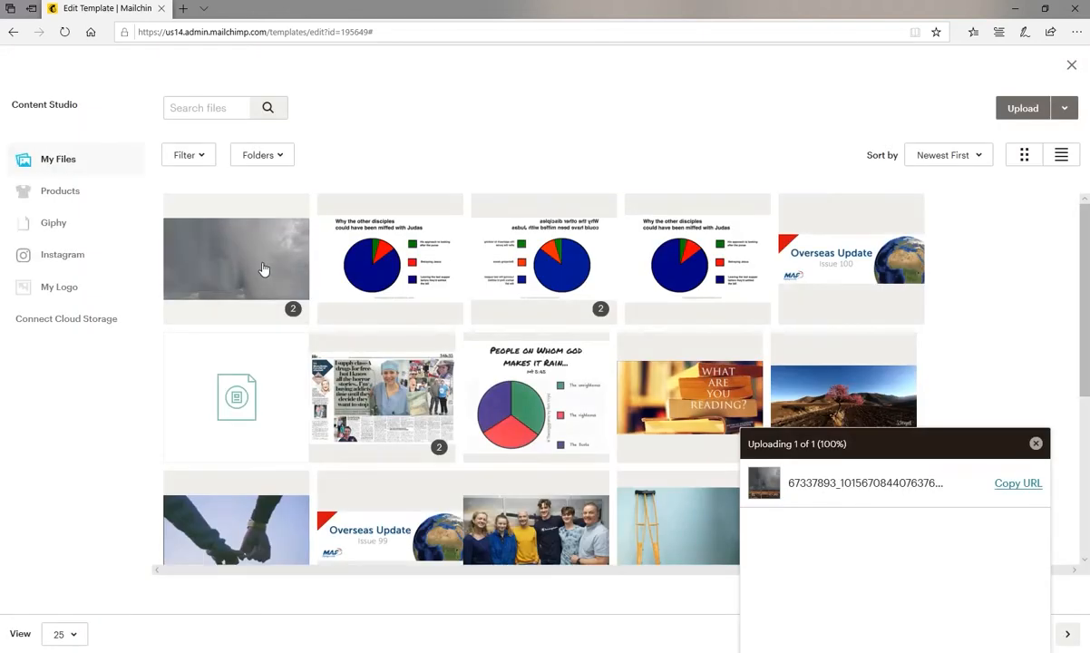
pyautogui.click(263, 269)
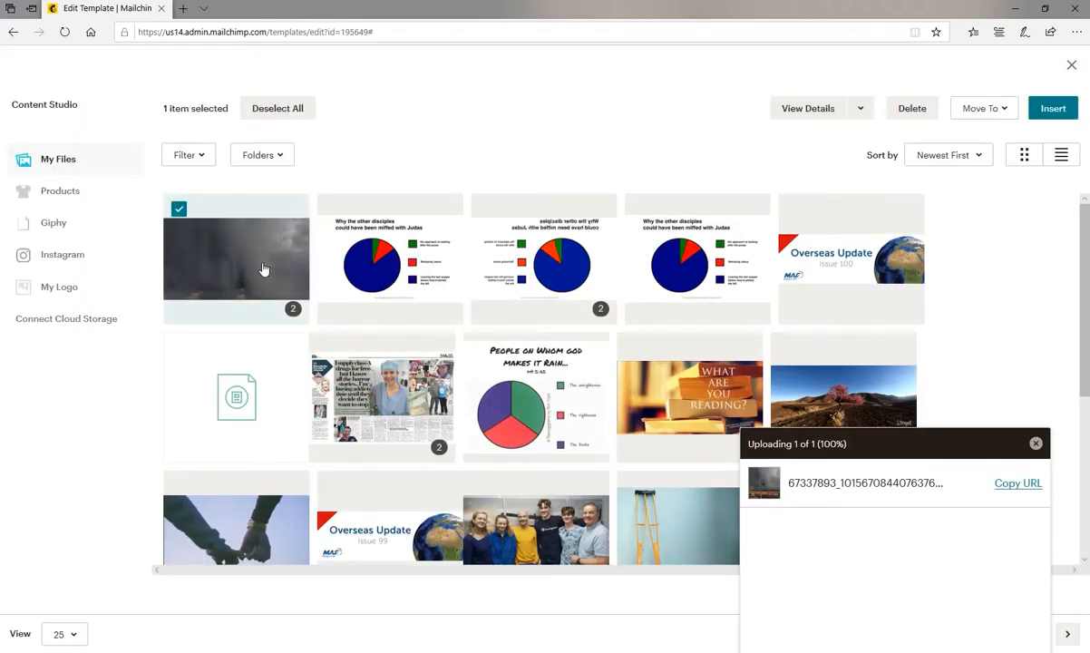
pyautogui.click(1051, 109)
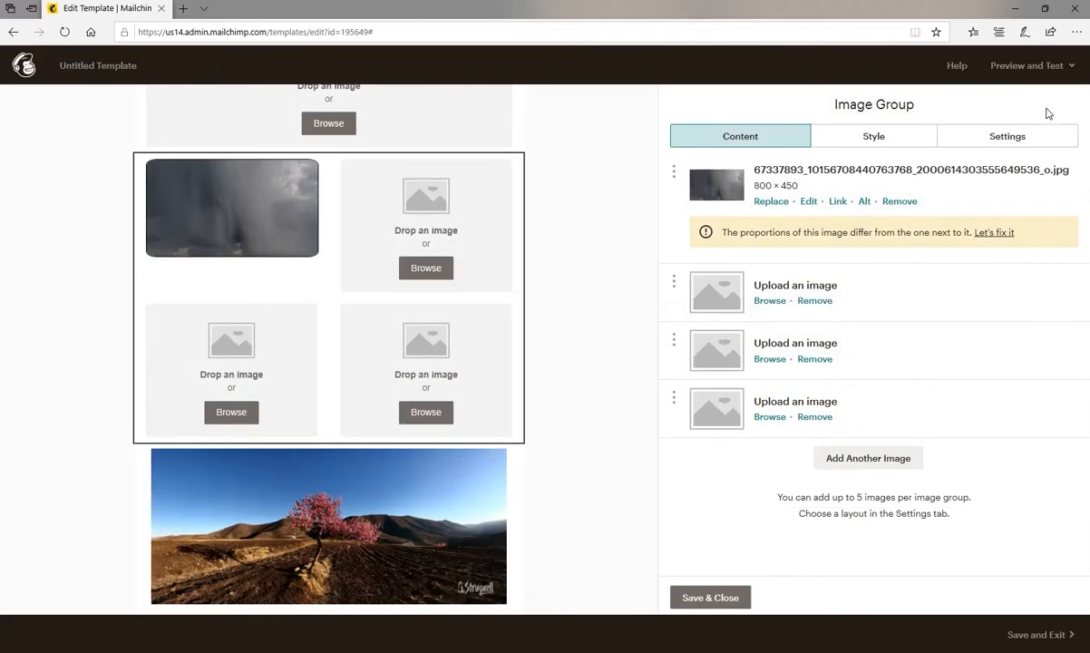
# Strongly round the corners of the Image Group's images and set their border to 10px in red #ec2323.
pyautogui.click(873, 137)
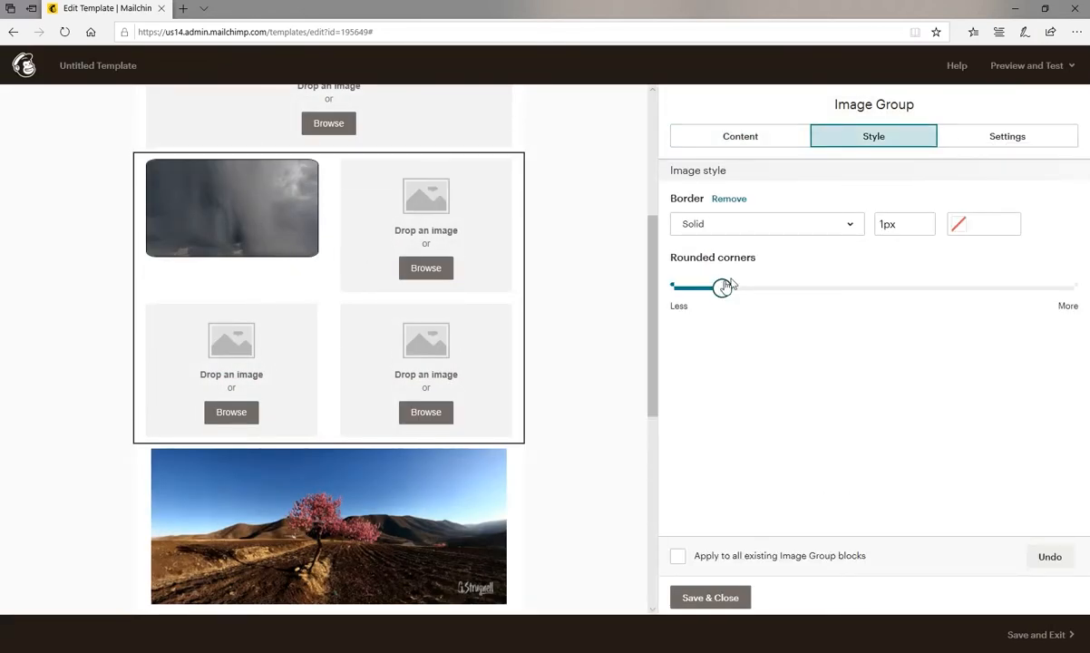
pyautogui.moveTo(721, 288); pyautogui.dragTo(926, 318)
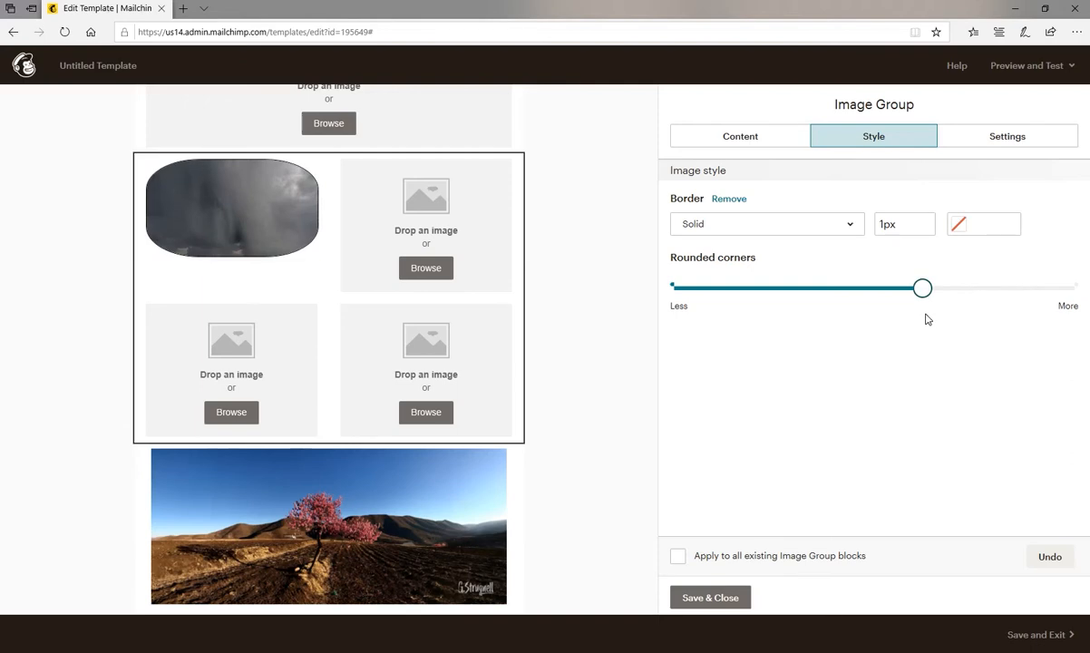
pyautogui.click(910, 225)
pyautogui.click(964, 359)
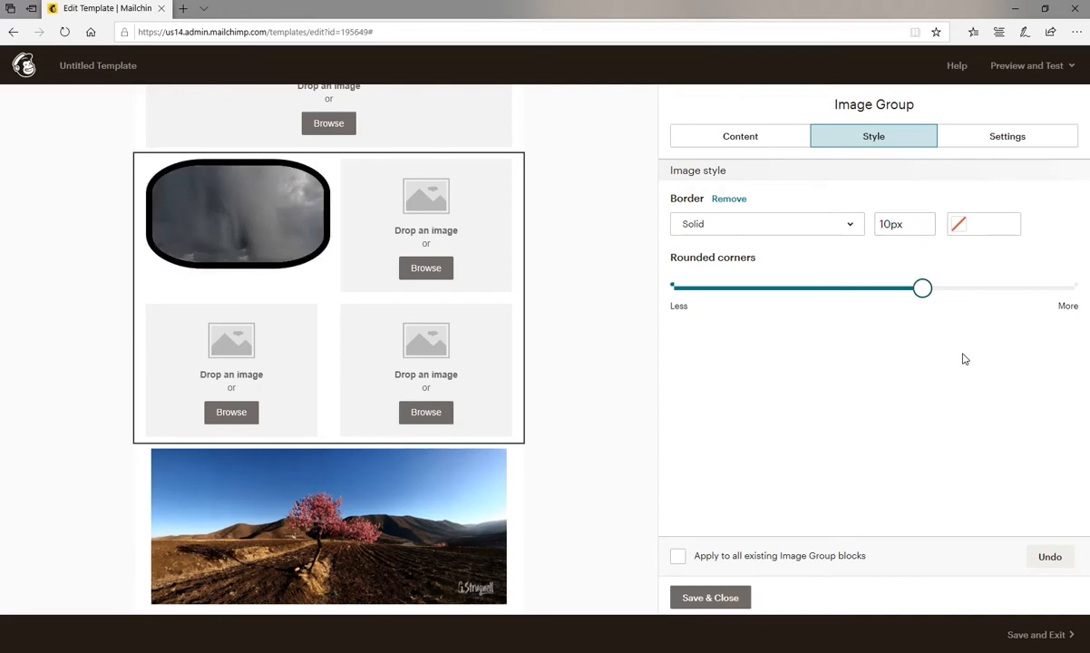
pyautogui.click(960, 227)
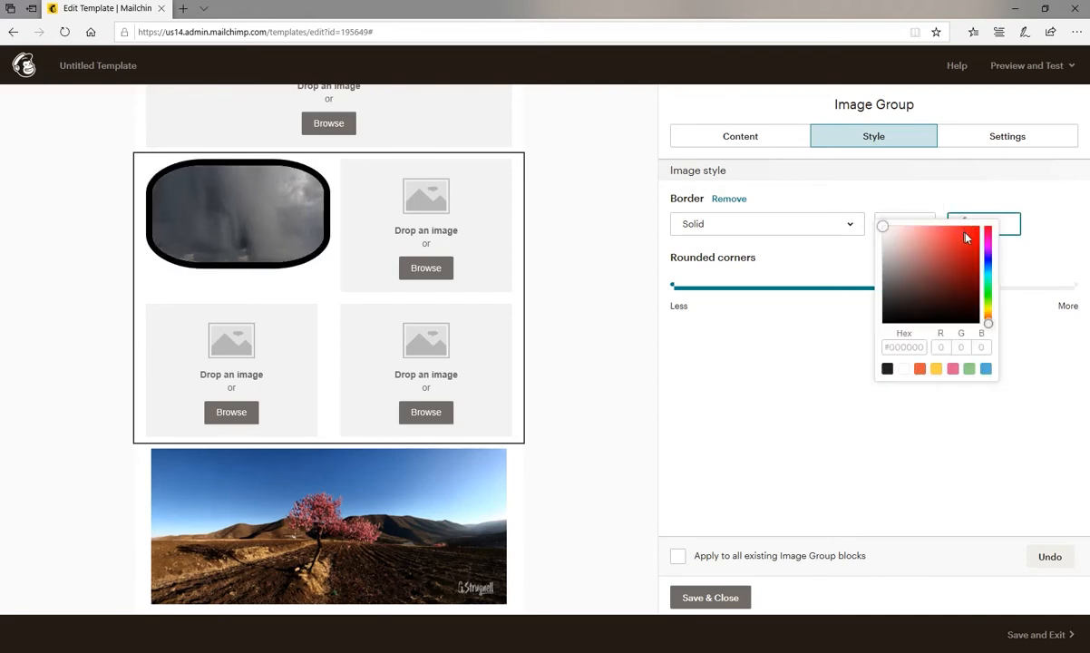
pyautogui.click(965, 234)
pyautogui.click(839, 394)
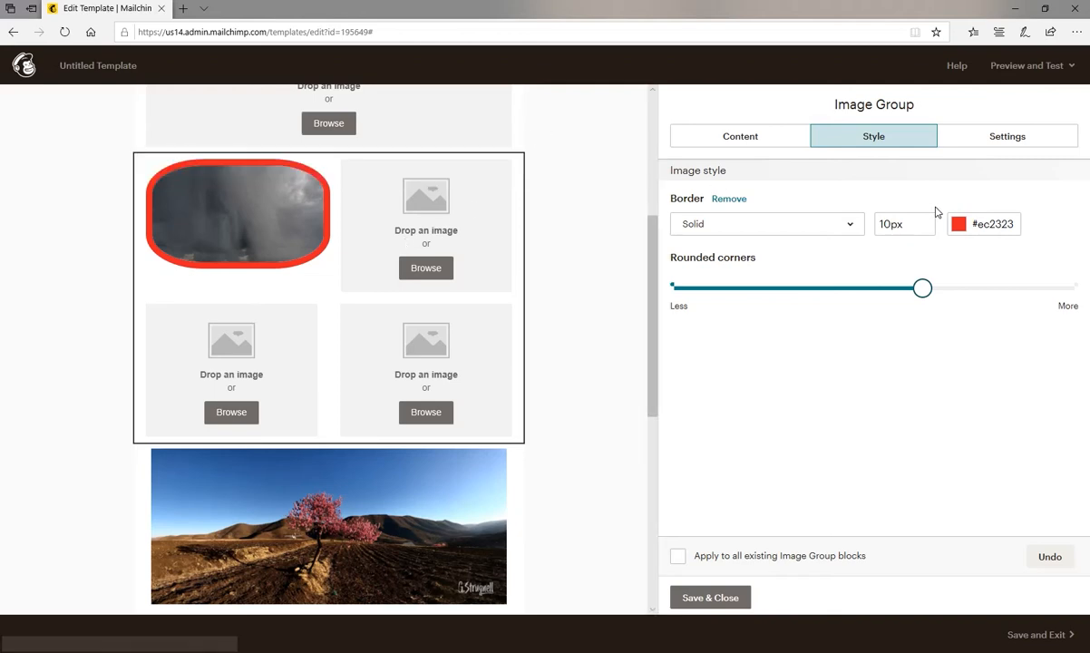
# Set the Image Group's border to None and reduce its rounded corners to a slight rounding.
pyautogui.click(848, 226)
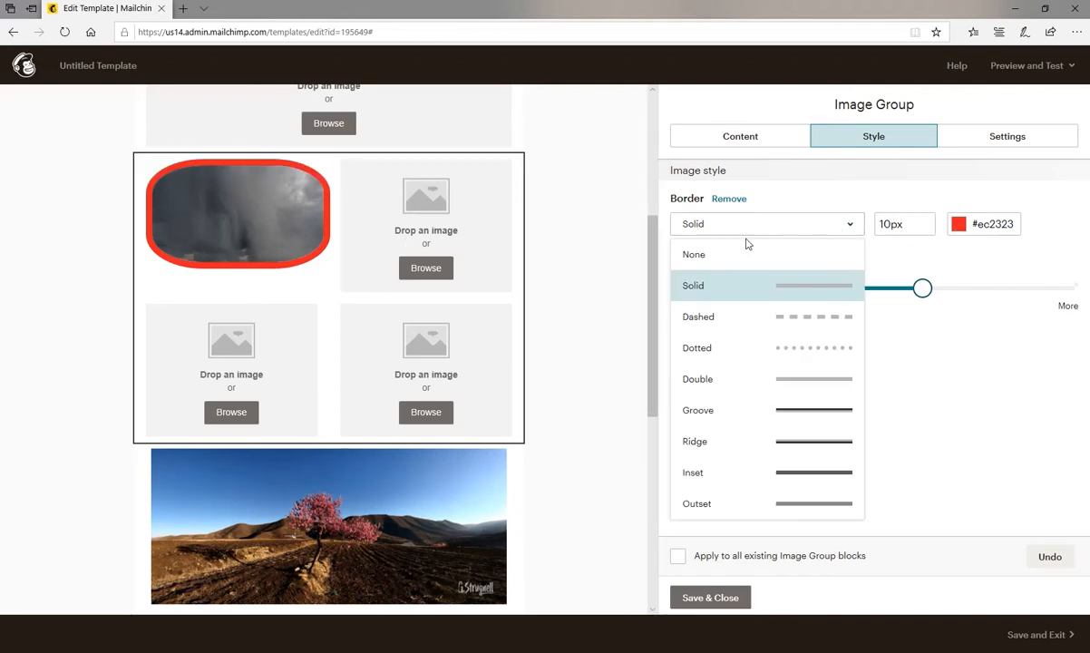
pyautogui.click(765, 253)
pyautogui.moveTo(866, 285); pyautogui.dragTo(714, 287)
pyautogui.moveTo(715, 288)
pyautogui.mouseDown()
pyautogui.moveTo(667, 290)
pyautogui.moveTo(697, 293)
pyautogui.mouseUp()
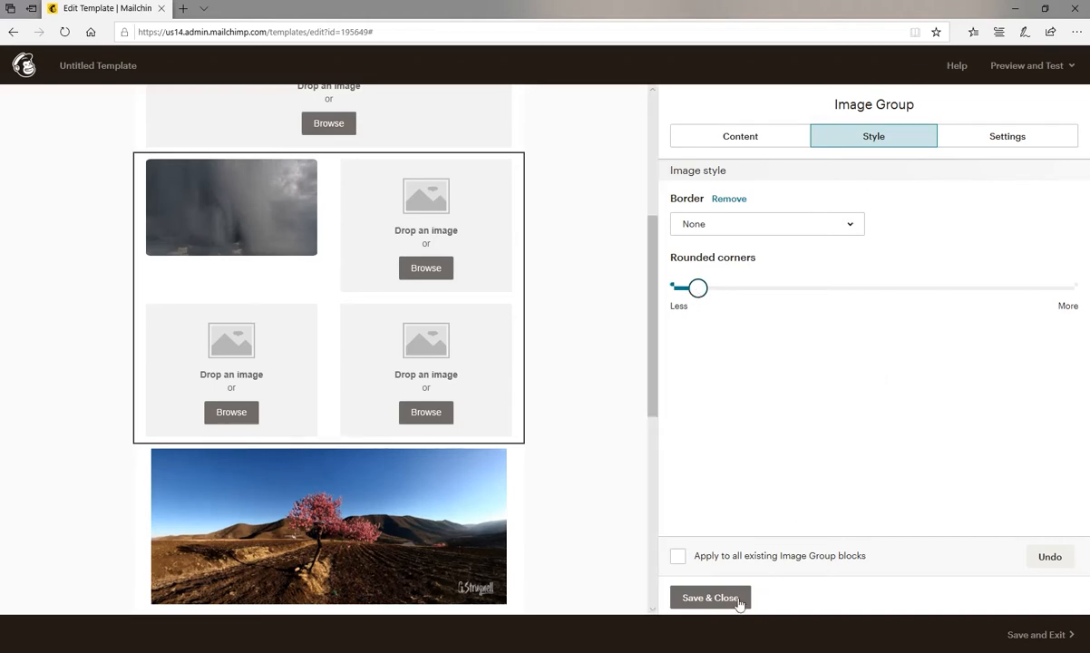
# Arrange the Image Group with a side-by-side pair between two full-width images, and remove the fourth image slot.
pyautogui.click(1007, 137)
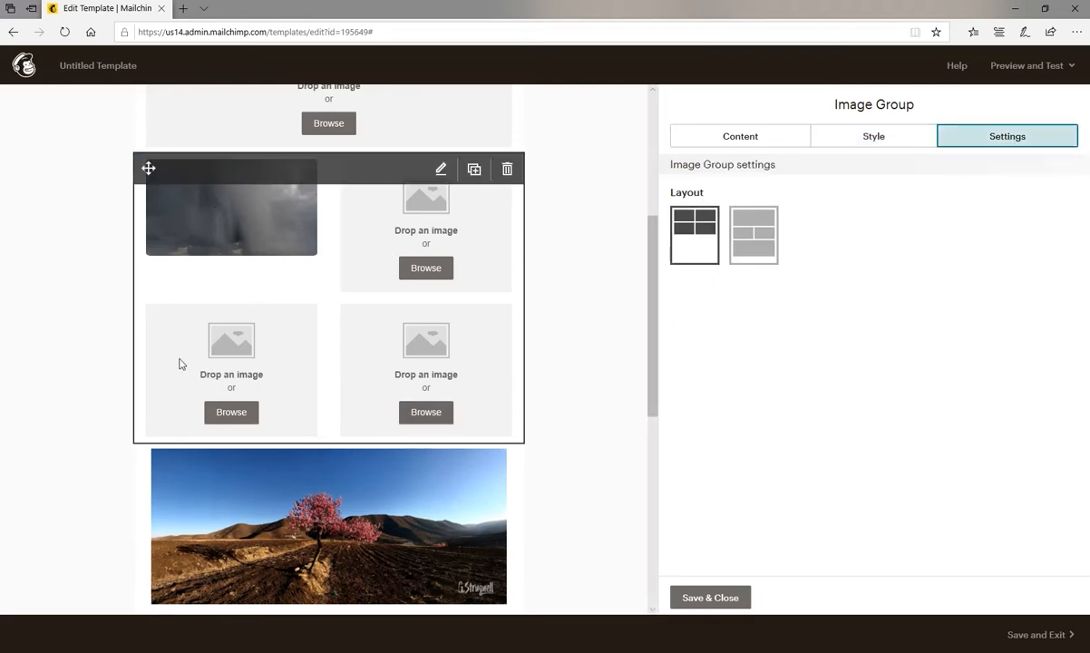
pyautogui.click(748, 236)
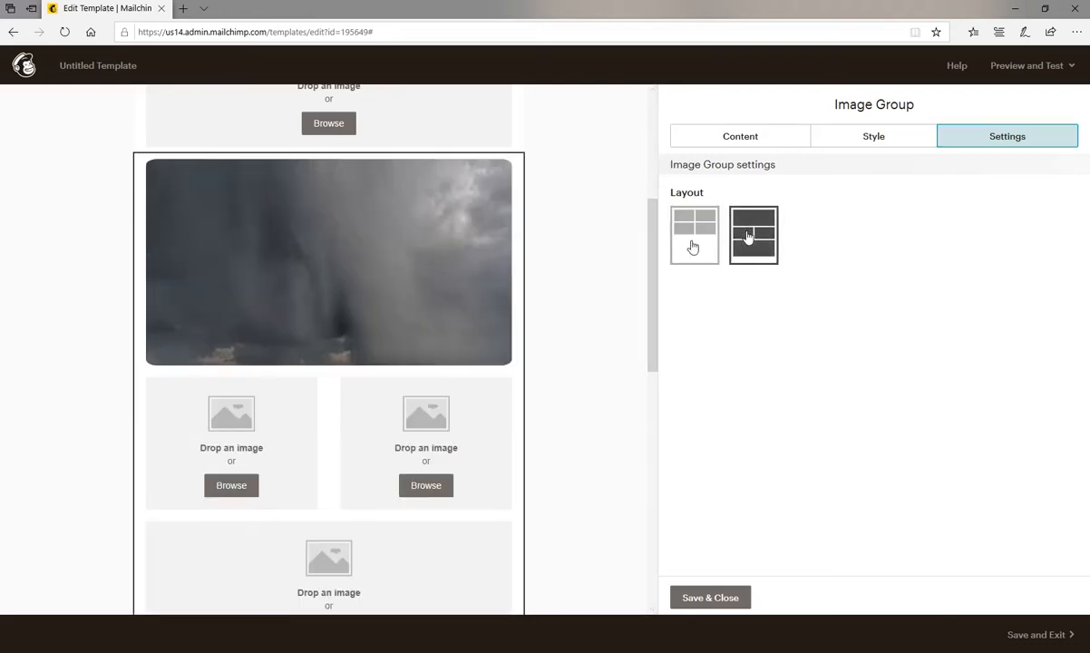
pyautogui.scroll(-2, 379, 326)
pyautogui.scroll(1, 390, 136)
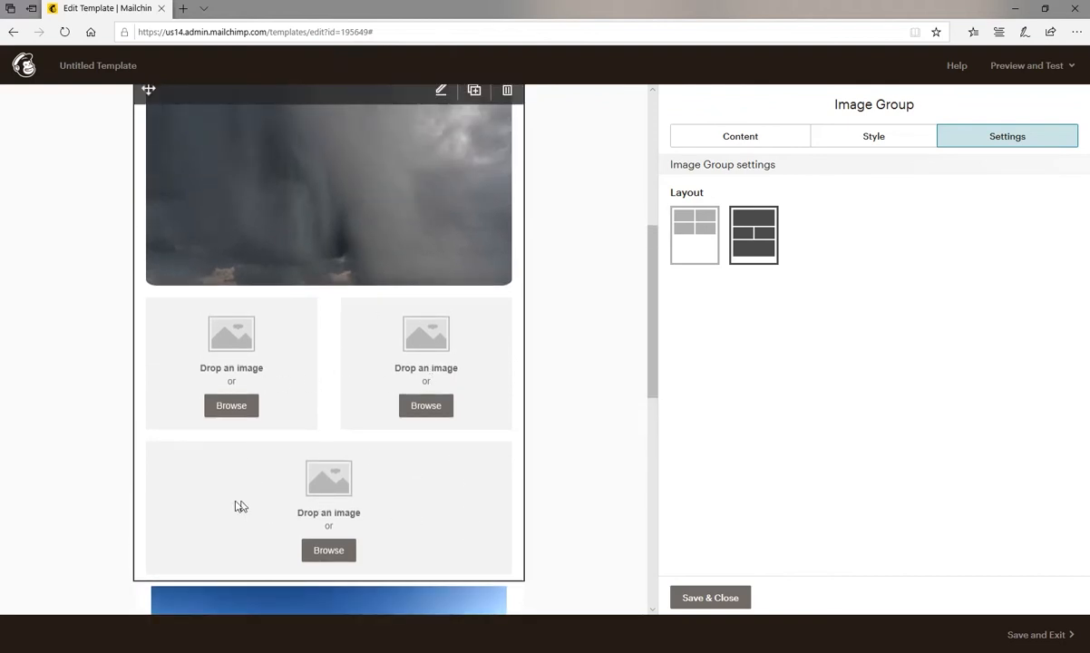
pyautogui.click(739, 137)
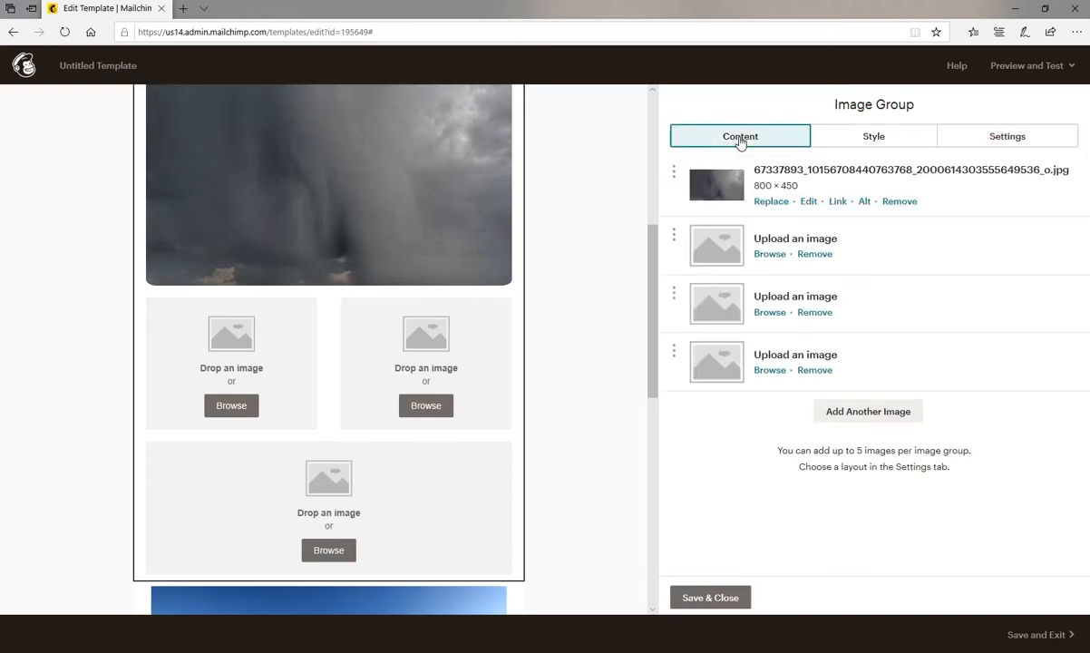
pyautogui.click(814, 371)
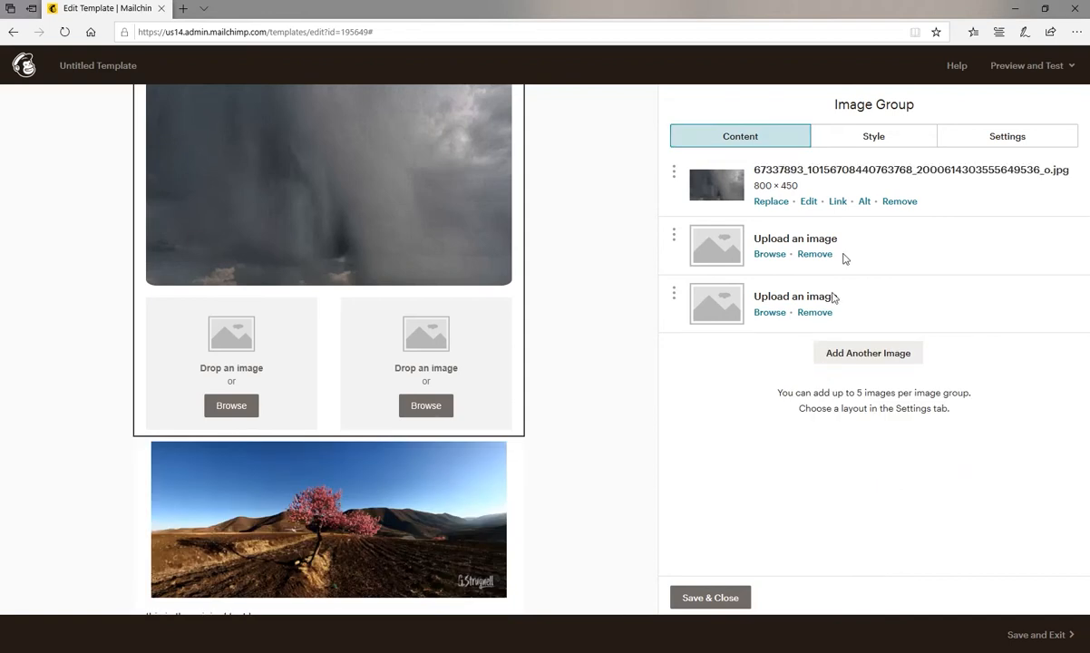
# Try the layout with two images above one, settle on three stacked full-width images, and save the Image Group block.
pyautogui.click(990, 138)
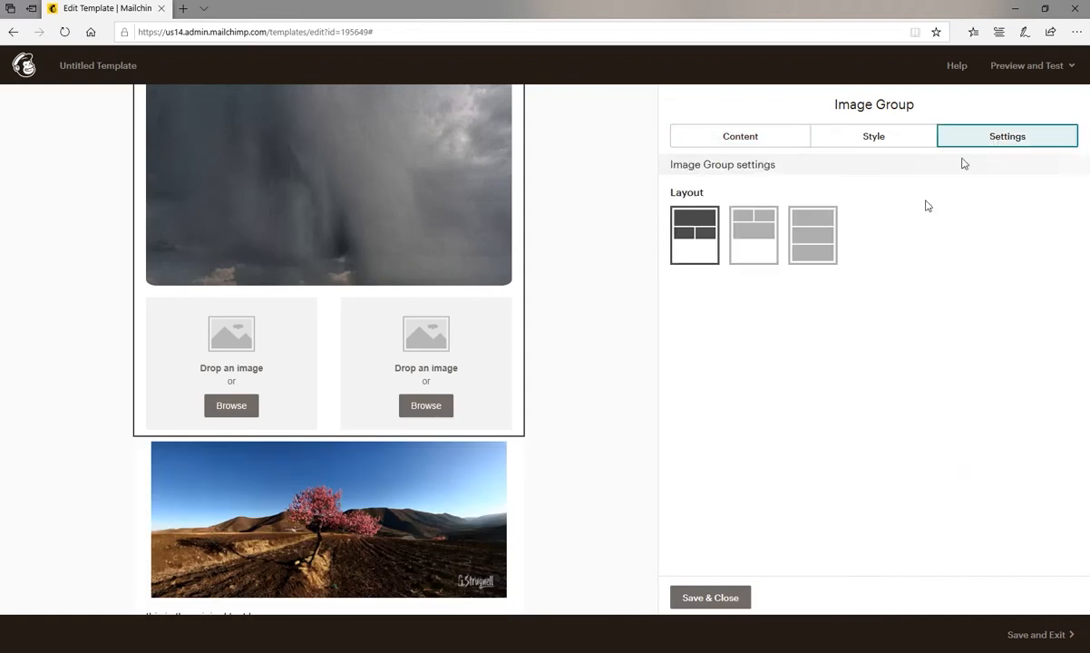
pyautogui.scroll(1, 463, 252)
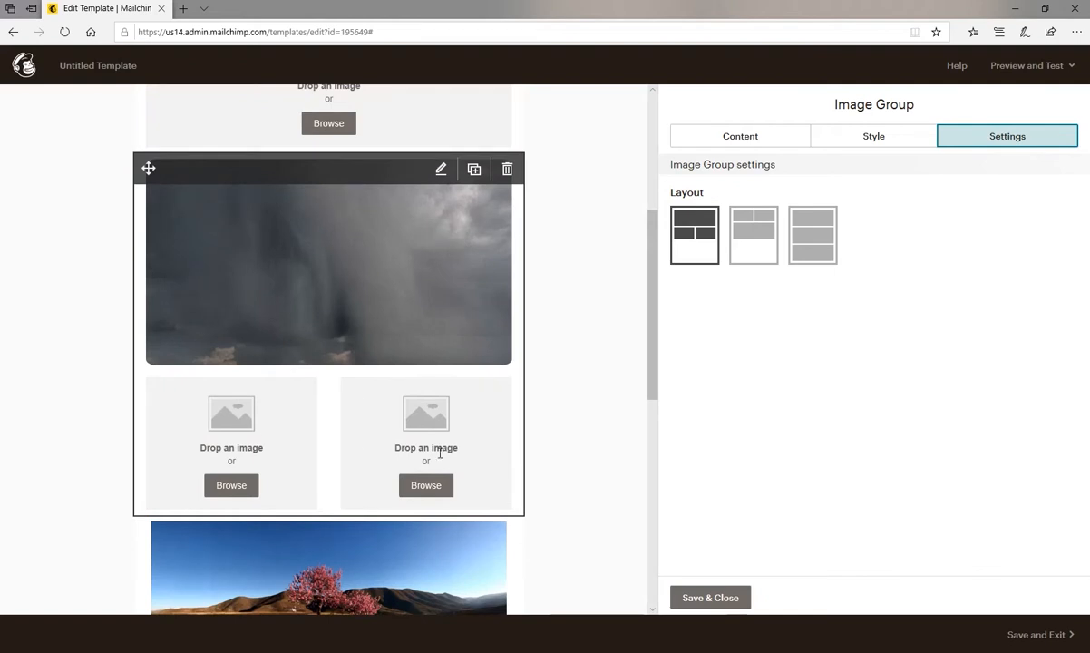
pyautogui.click(747, 246)
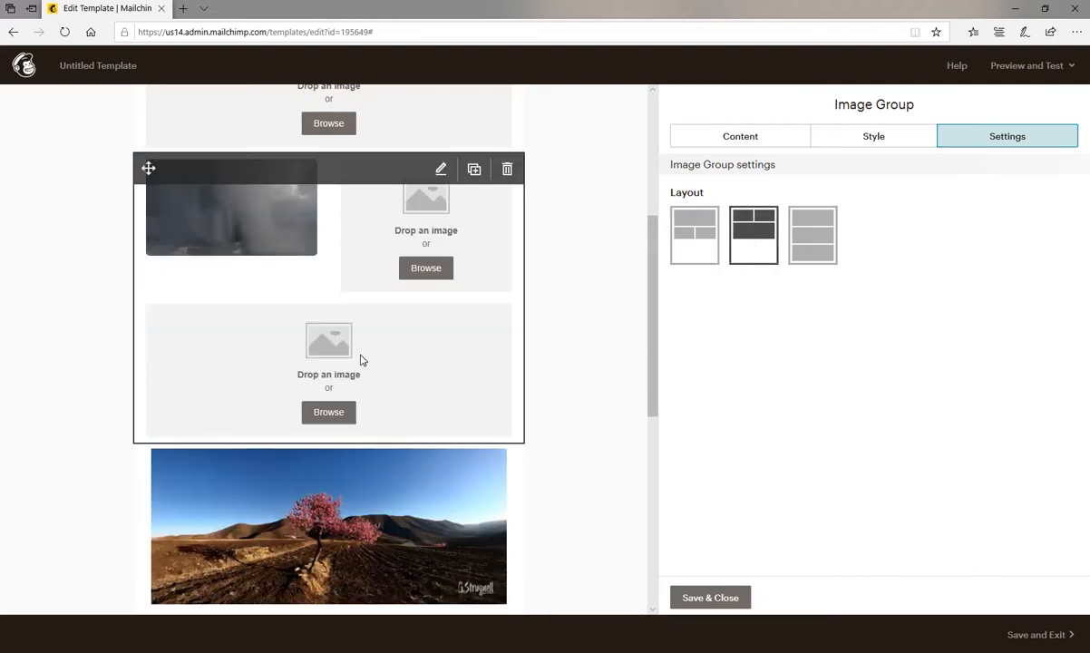
pyautogui.click(812, 238)
pyautogui.scroll(-2, 294, 323)
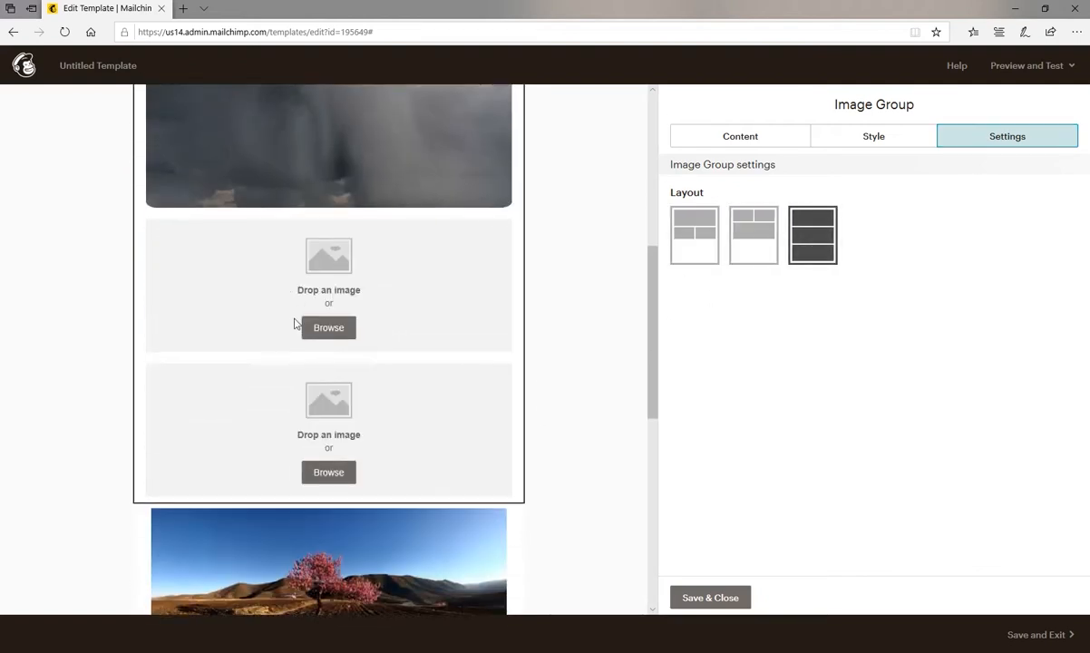
pyautogui.scroll(2, 377, 406)
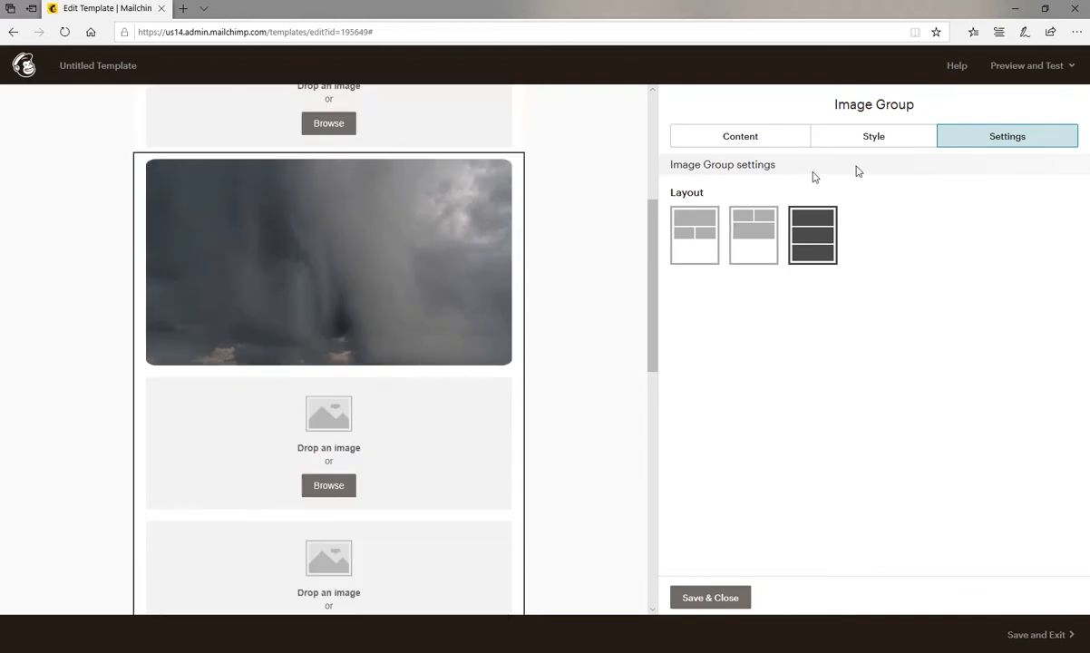
pyautogui.click(744, 140)
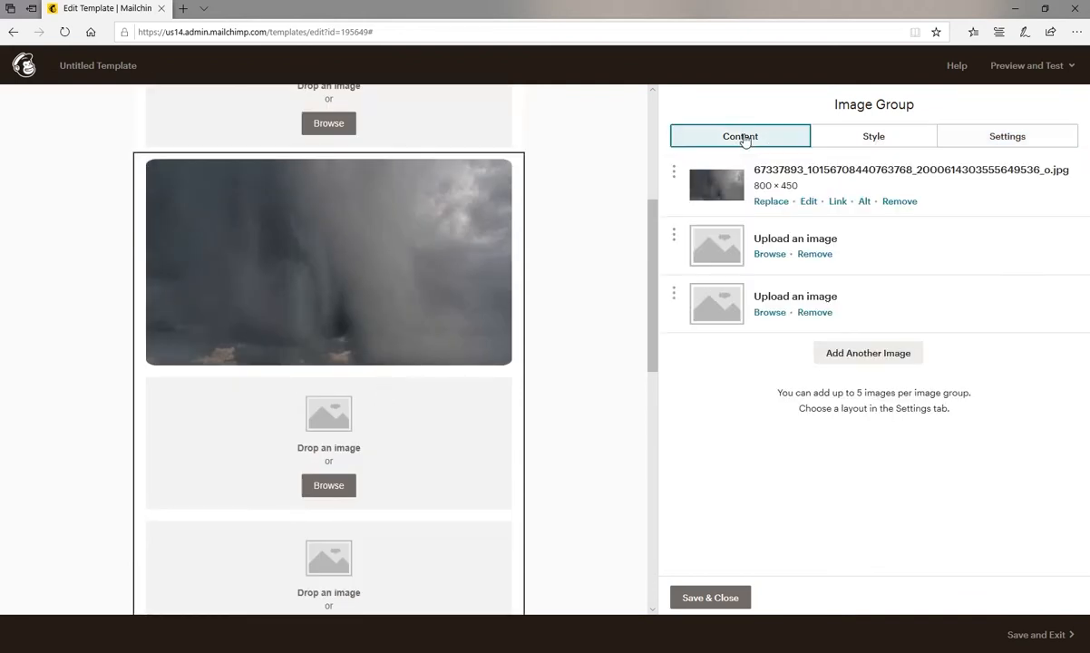
pyautogui.click(711, 597)
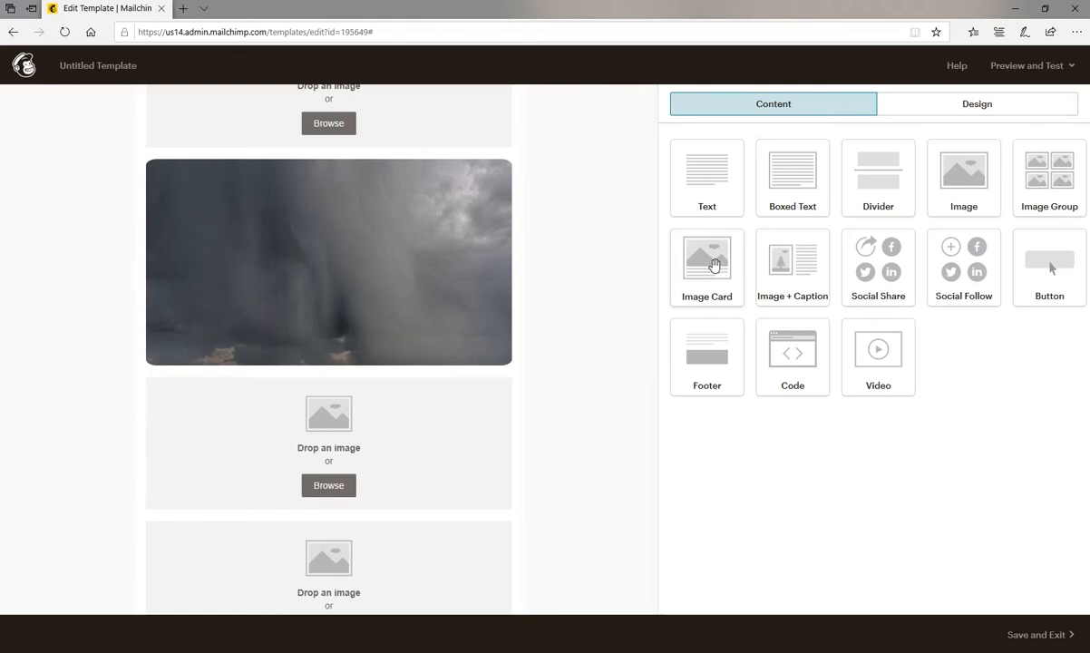
# Add an Image Card block above the Image Group and insert the crutches picture crutch.jpg from My Files.
pyautogui.moveTo(713, 264); pyautogui.dragTo(320, 174)
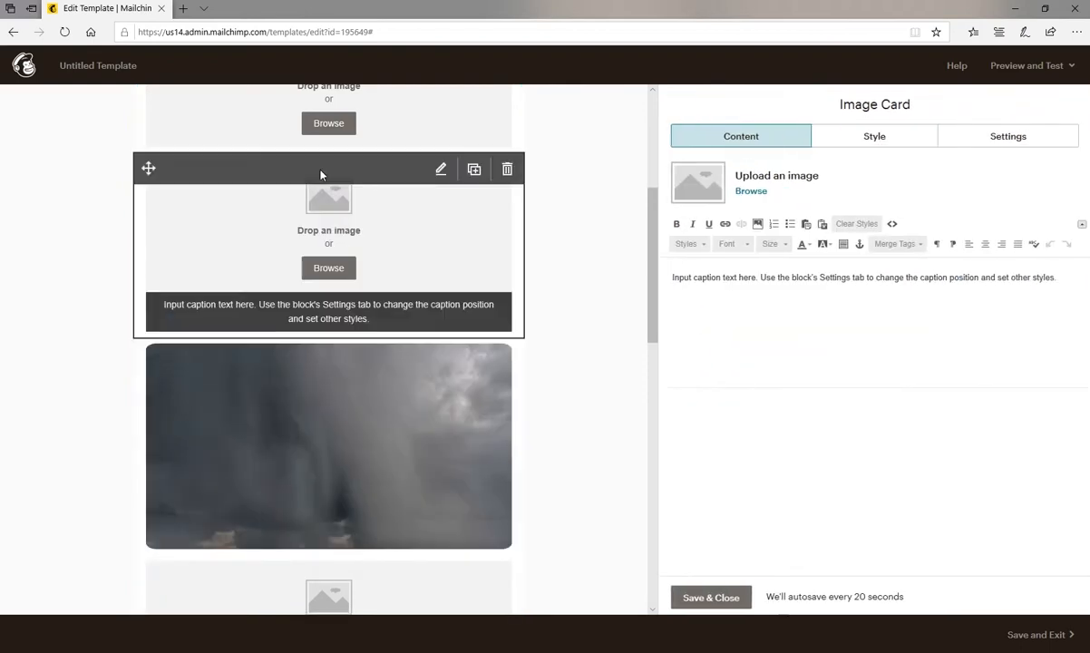
pyautogui.click(344, 270)
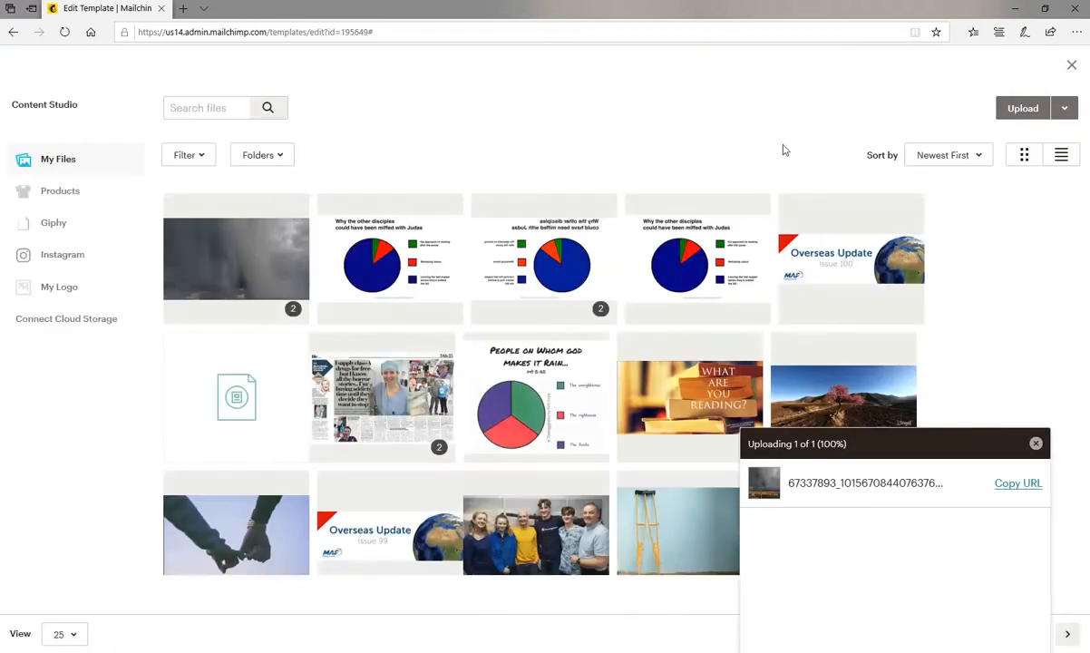
pyautogui.click(663, 542)
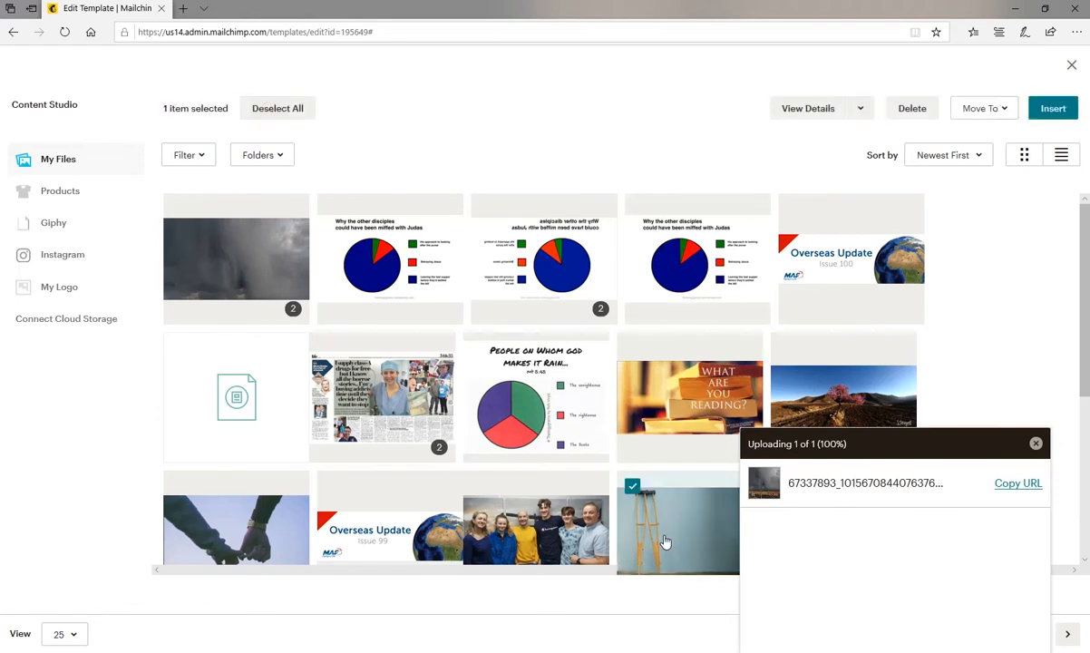
pyautogui.click(1052, 110)
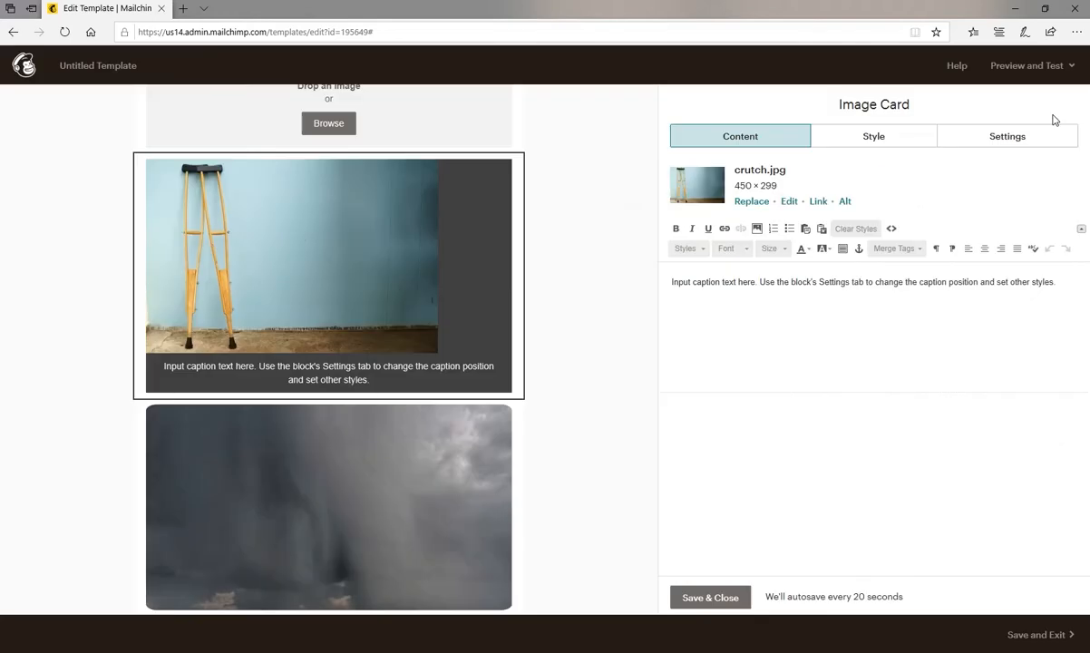
# Try the Right image alignment on the Image Card and set the alignment to Center.
pyautogui.click(988, 143)
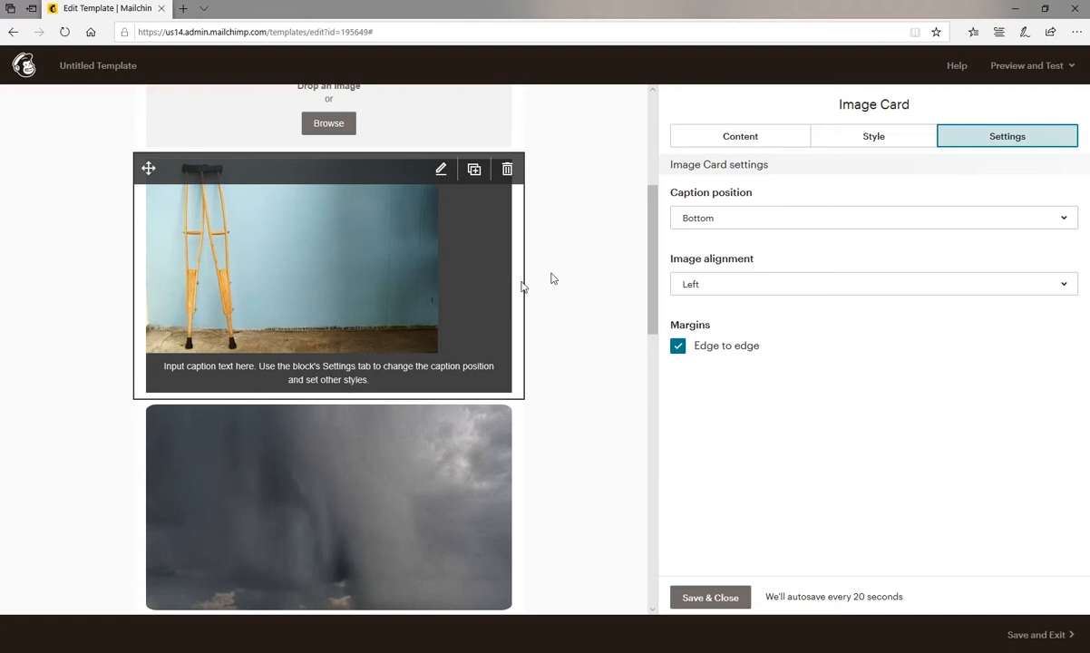
pyautogui.click(1065, 285)
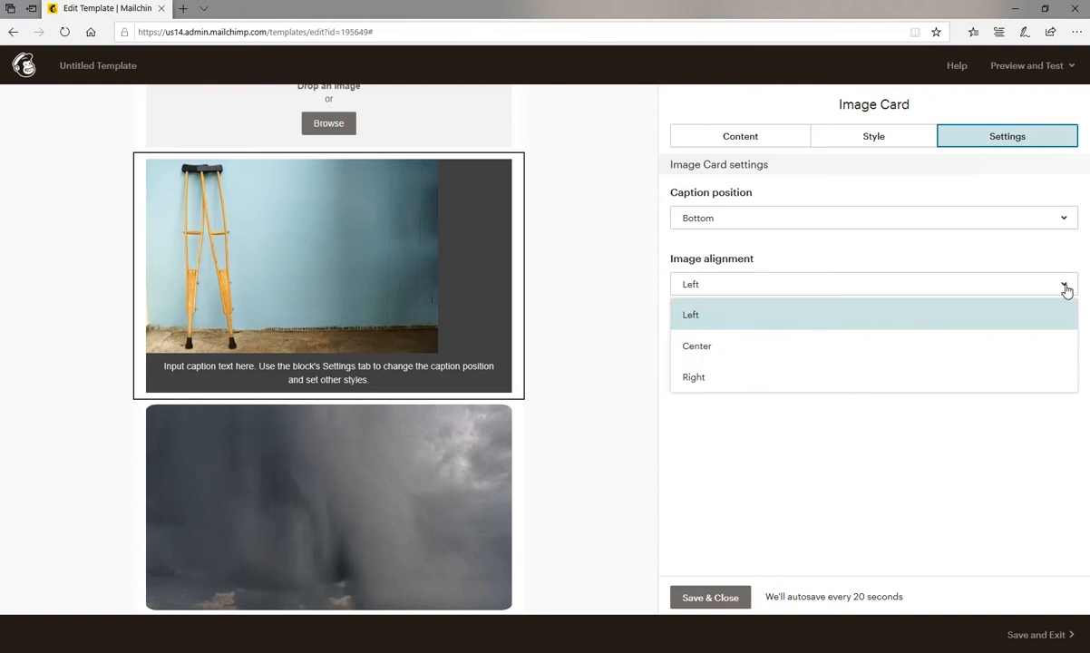
pyautogui.click(698, 343)
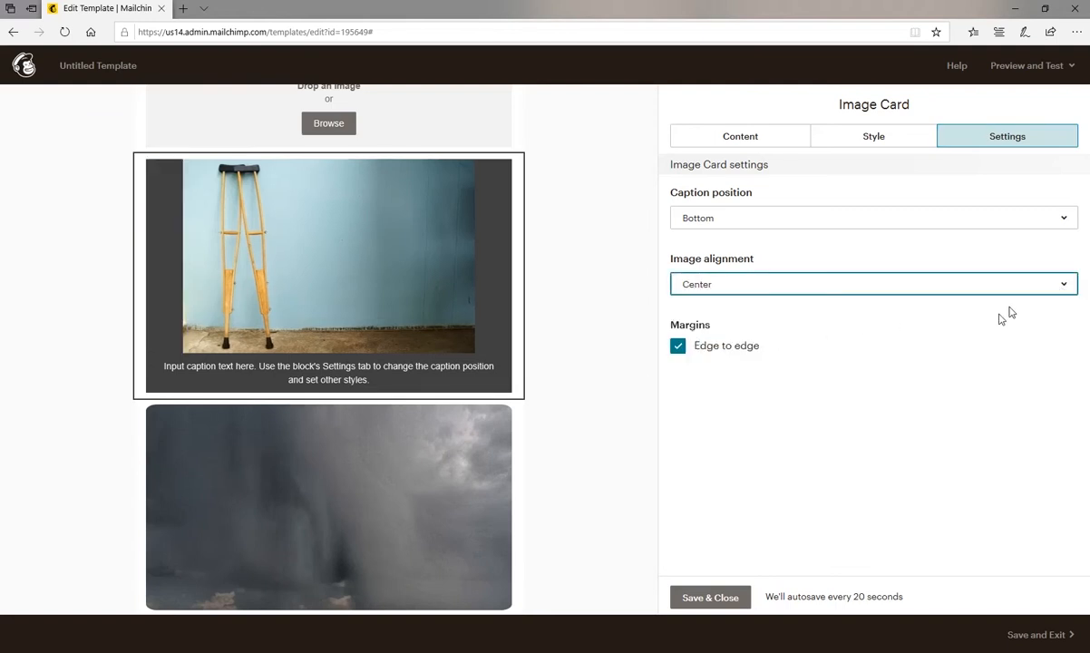
pyautogui.click(992, 283)
pyautogui.click(691, 376)
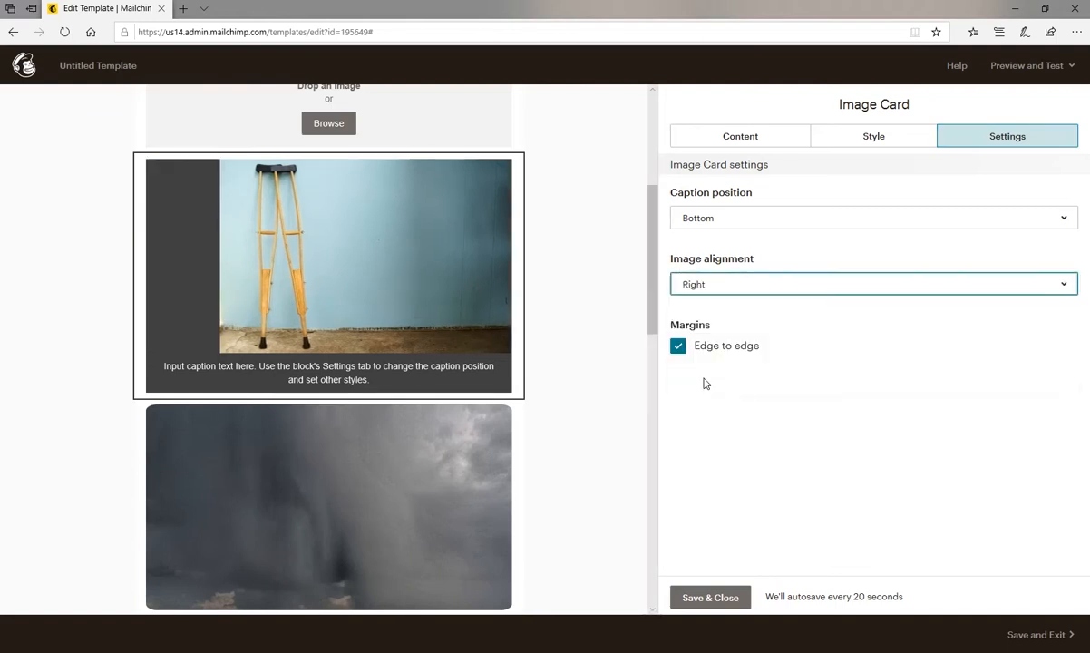
pyautogui.click(792, 288)
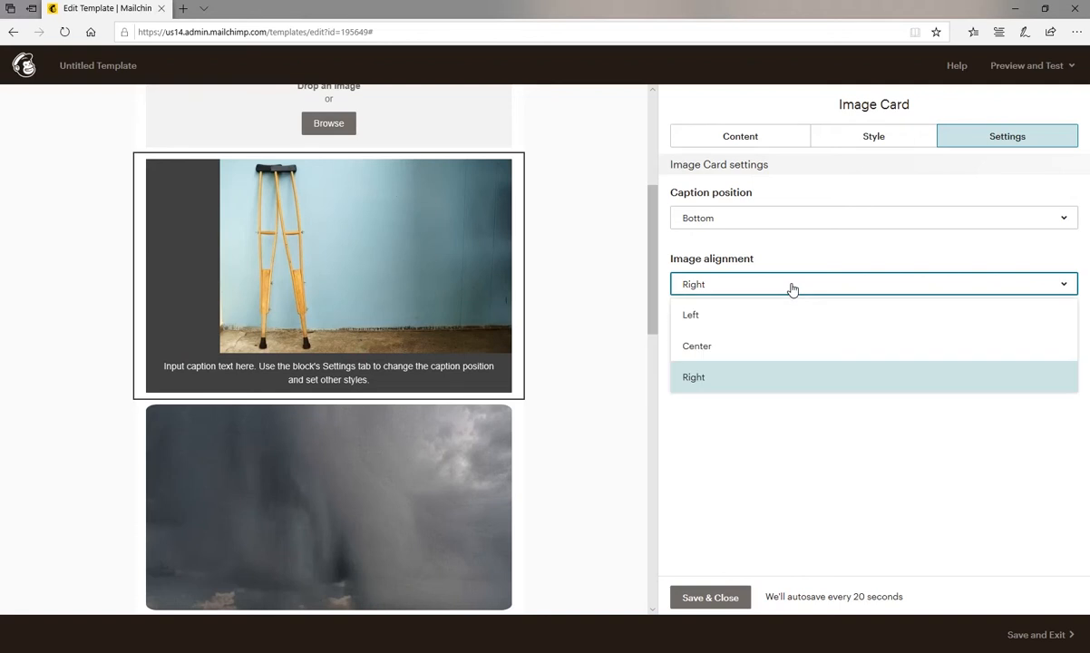
pyautogui.click(696, 346)
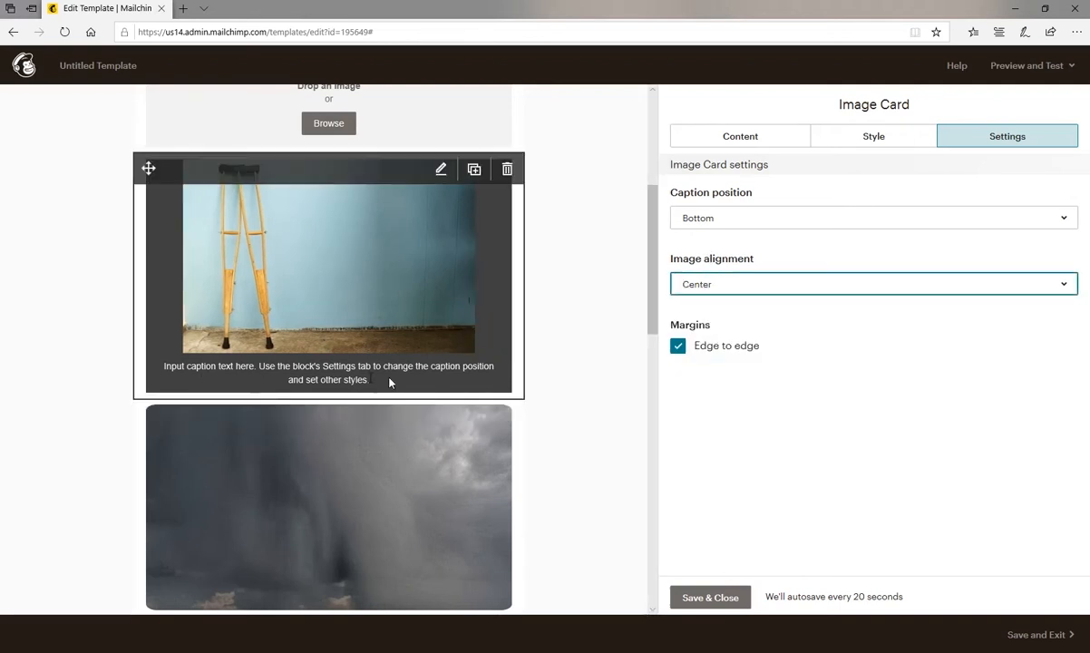
# Try the Left, Top and Right caption positions on the Image Card and return the caption to Bottom.
pyautogui.click(863, 217)
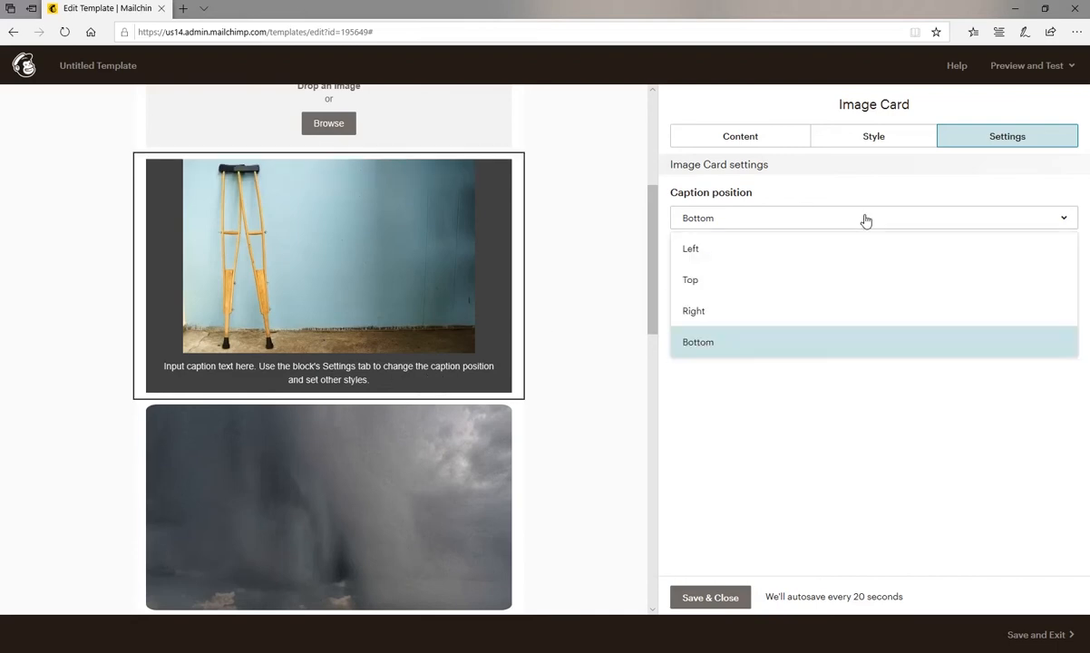
pyautogui.click(735, 247)
pyautogui.click(743, 225)
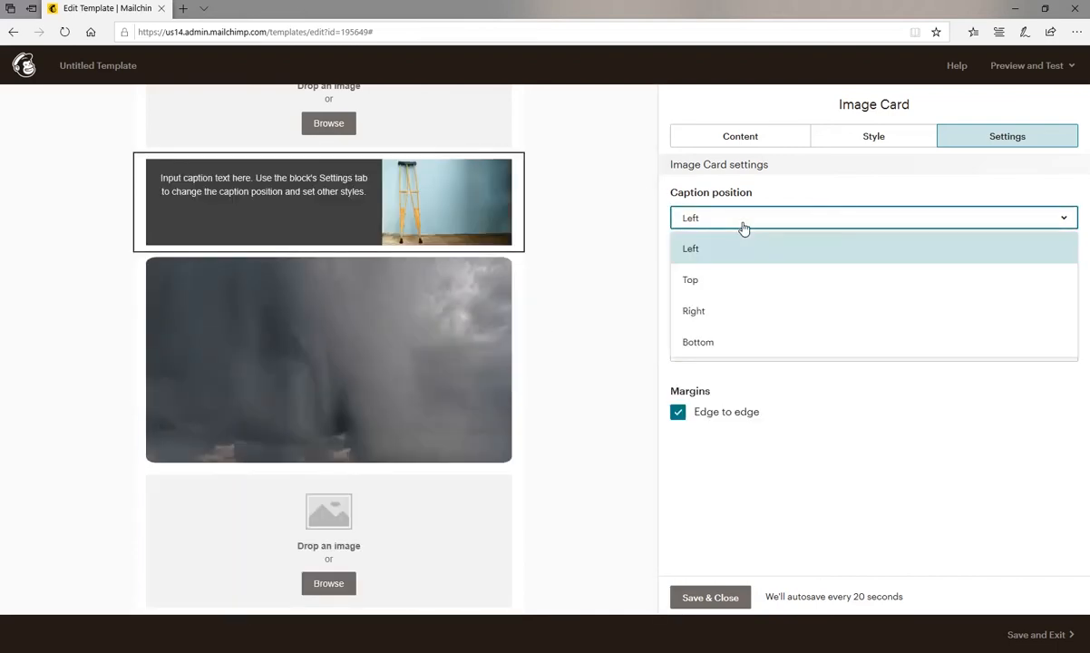
pyautogui.click(713, 279)
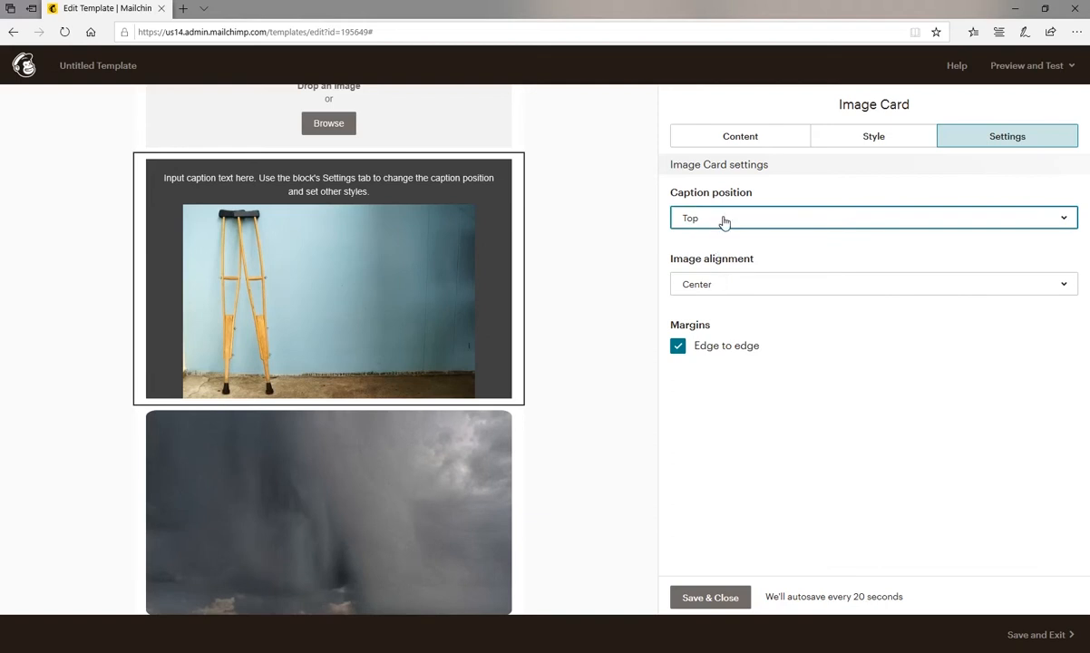
pyautogui.click(724, 221)
pyautogui.click(707, 311)
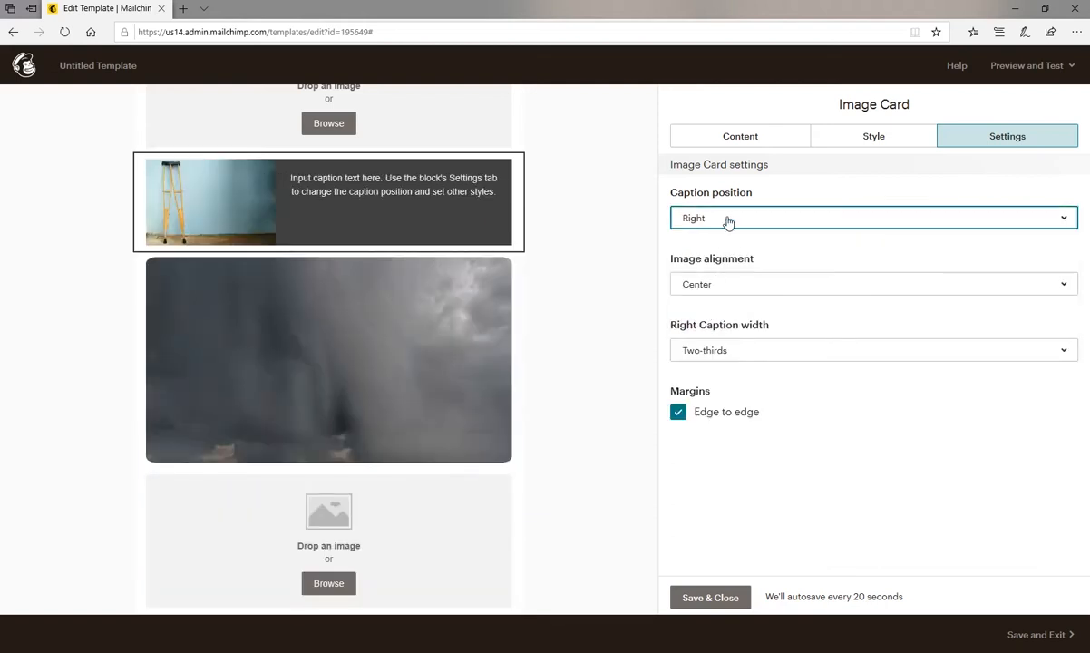
pyautogui.click(687, 214)
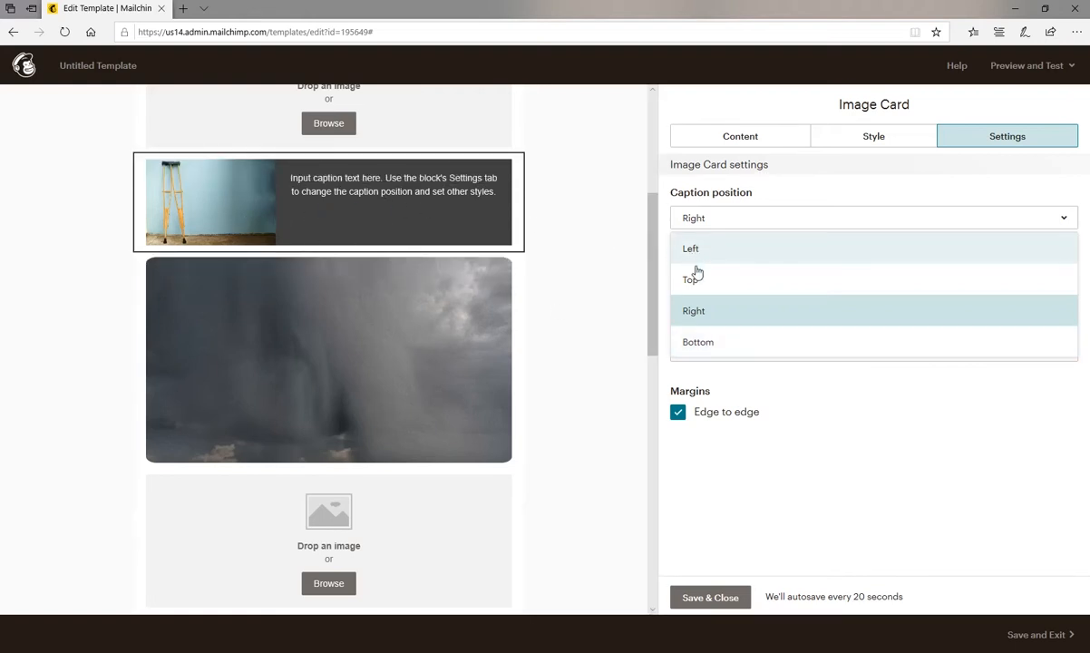
pyautogui.click(699, 345)
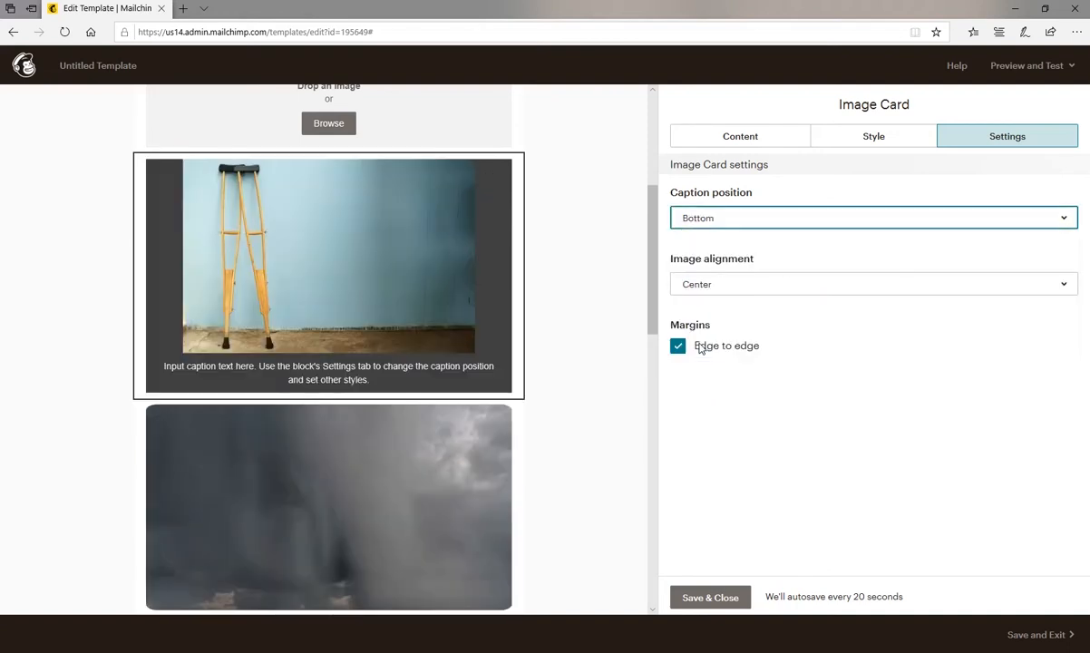
# Replace the Image Card's placeholder caption with "a photo of some crutches against a wall".
pyautogui.click(740, 138)
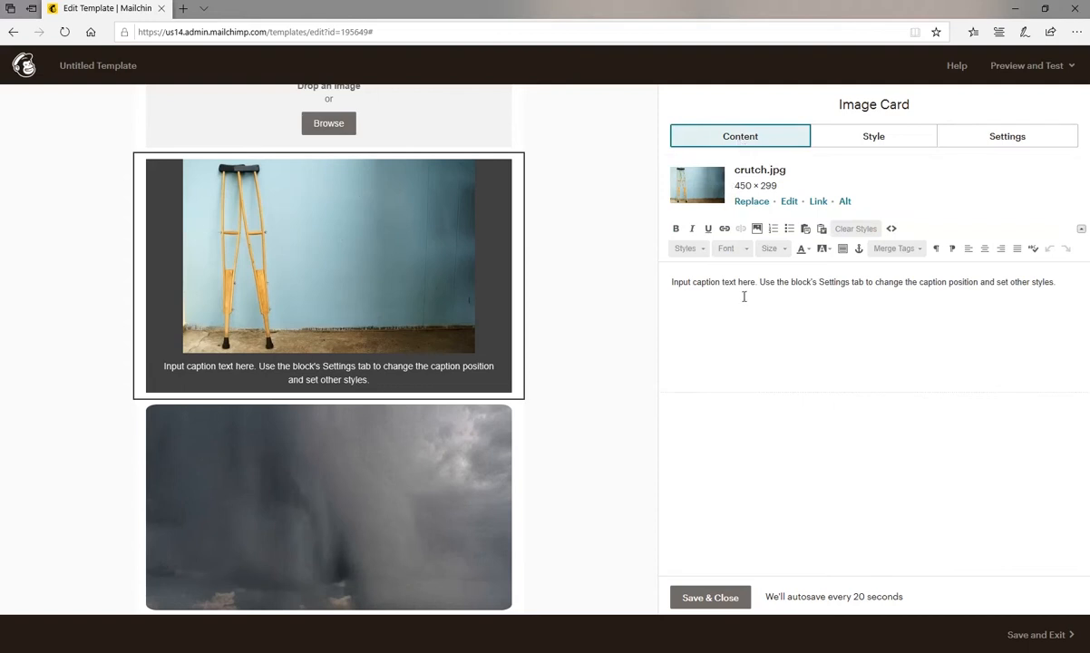
pyautogui.moveTo(1059, 282); pyautogui.dragTo(669, 282)
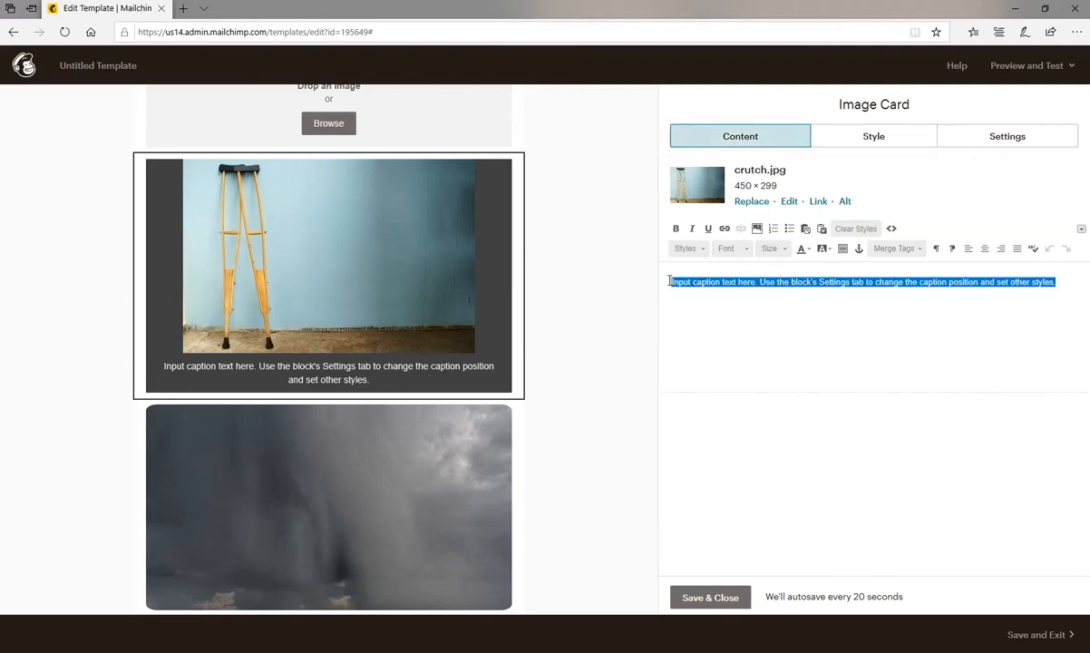
pyautogui.write('a photo of')
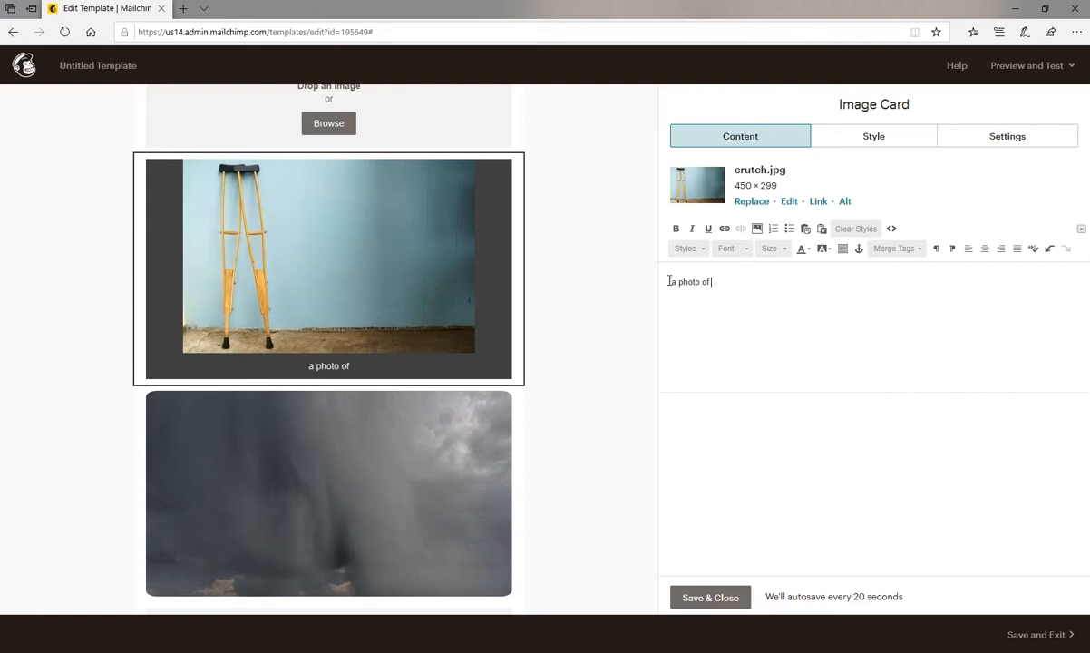
pyautogui.write(' some crut')
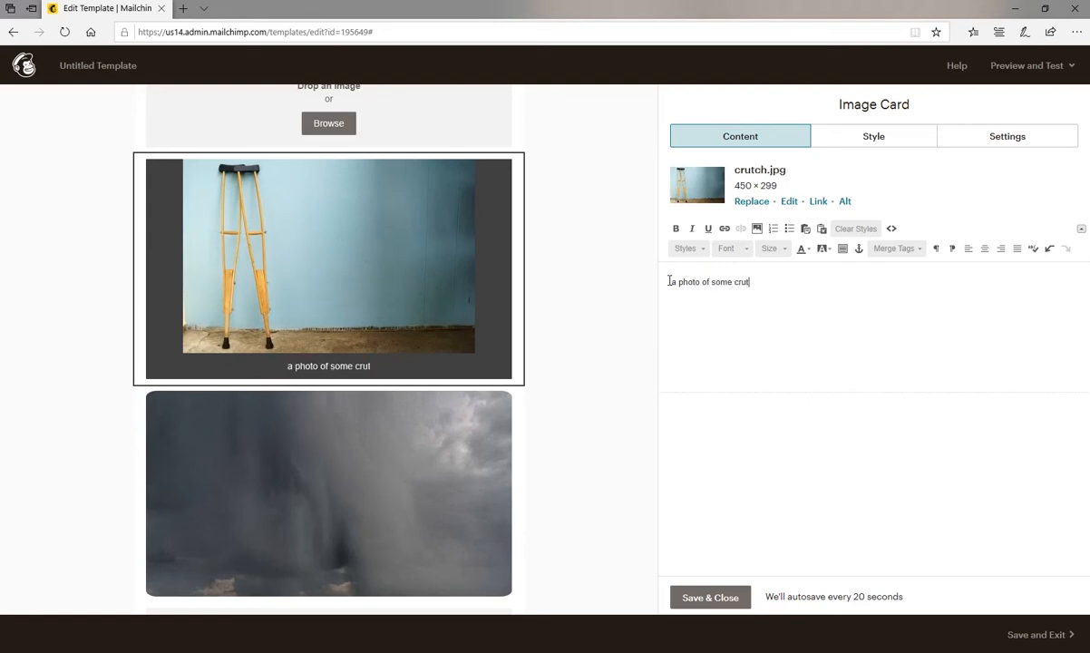
pyautogui.write('ches again')
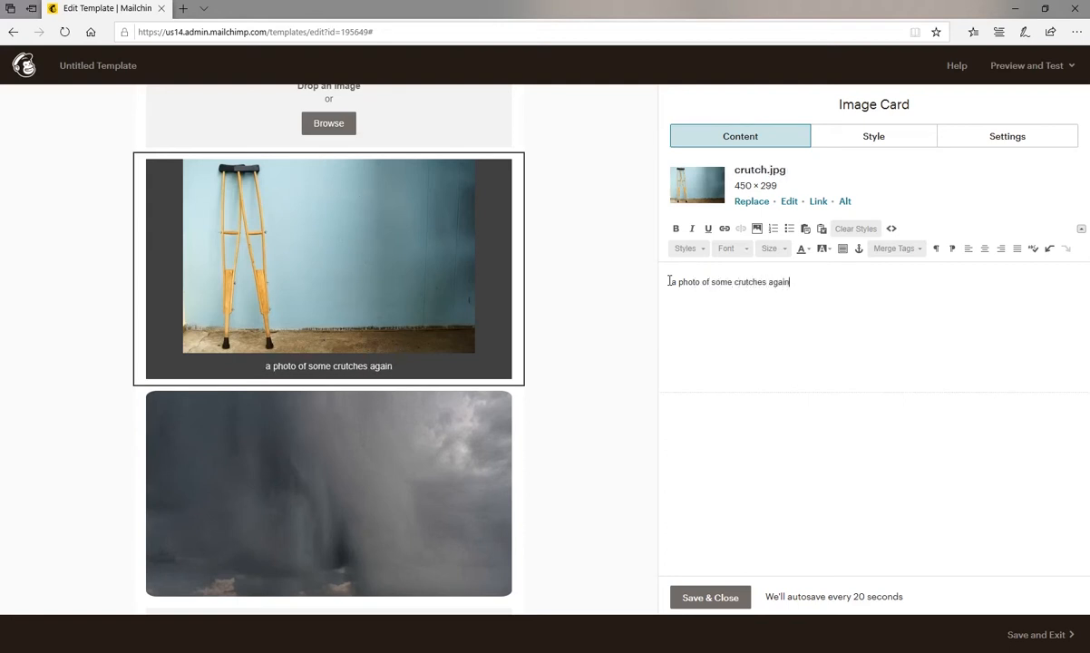
pyautogui.write('st a wall')
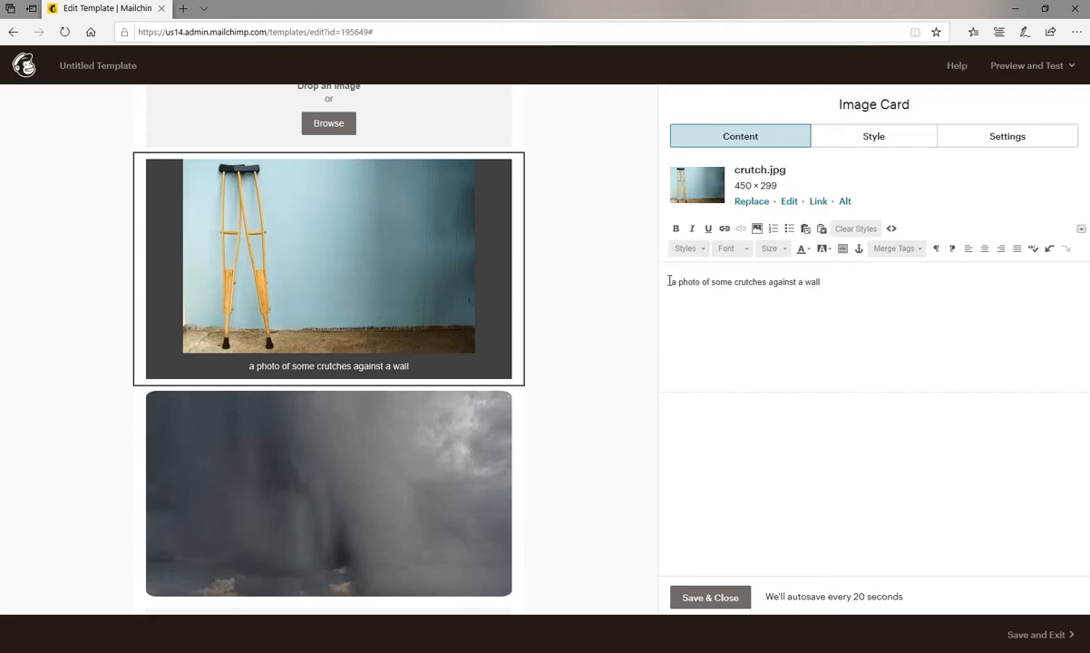
# Round the Image Card picture's corners slightly, try left and justified caption alignment, and set the caption back to centered.
pyautogui.click(868, 136)
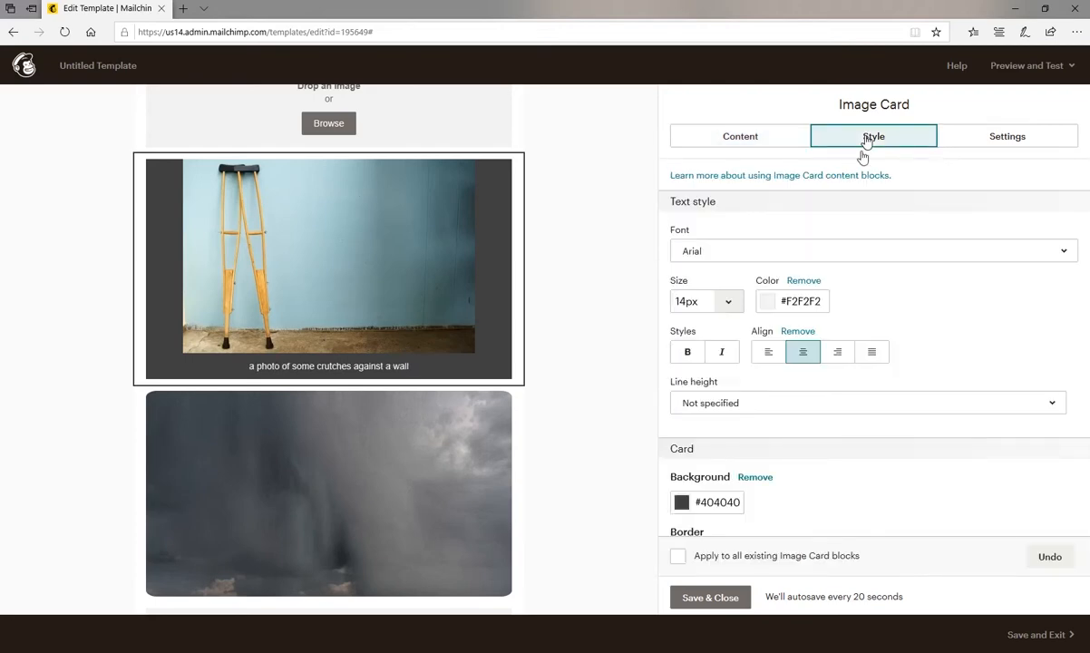
pyautogui.scroll(-2, 792, 443)
pyautogui.scroll(-2, 793, 443)
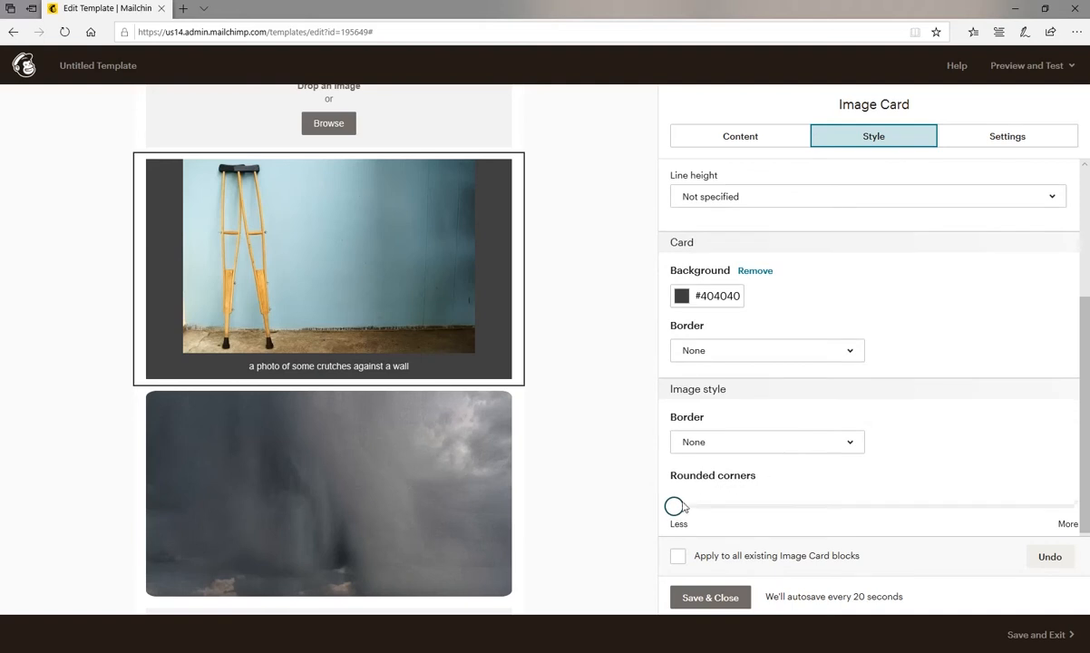
pyautogui.moveTo(675, 506); pyautogui.dragTo(713, 505)
pyautogui.scroll(3, 802, 377)
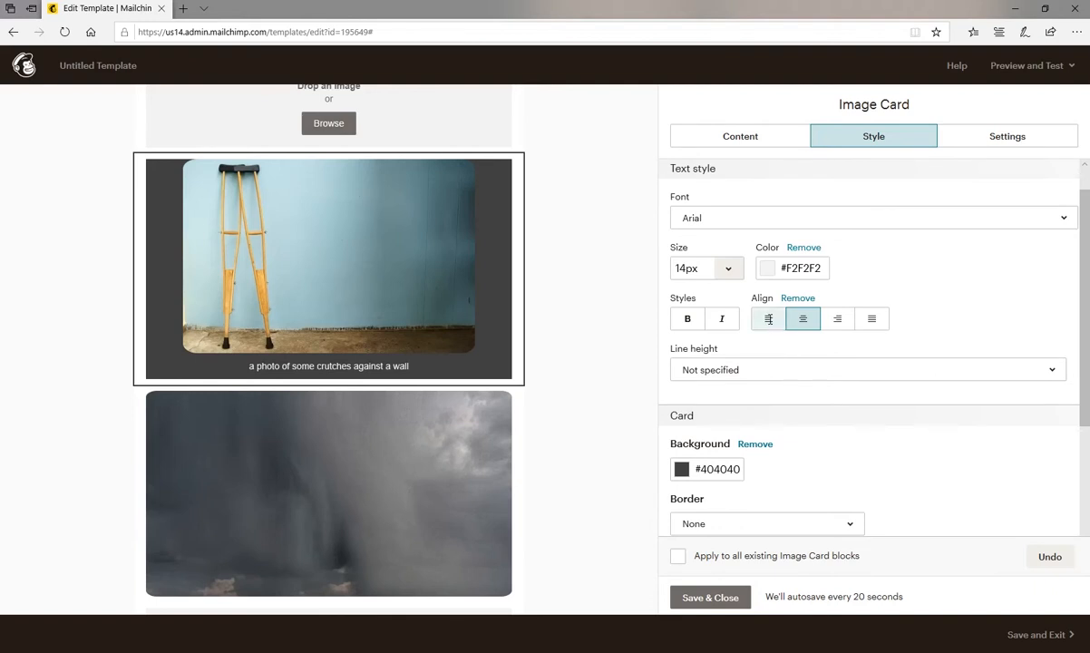
pyautogui.click(768, 318)
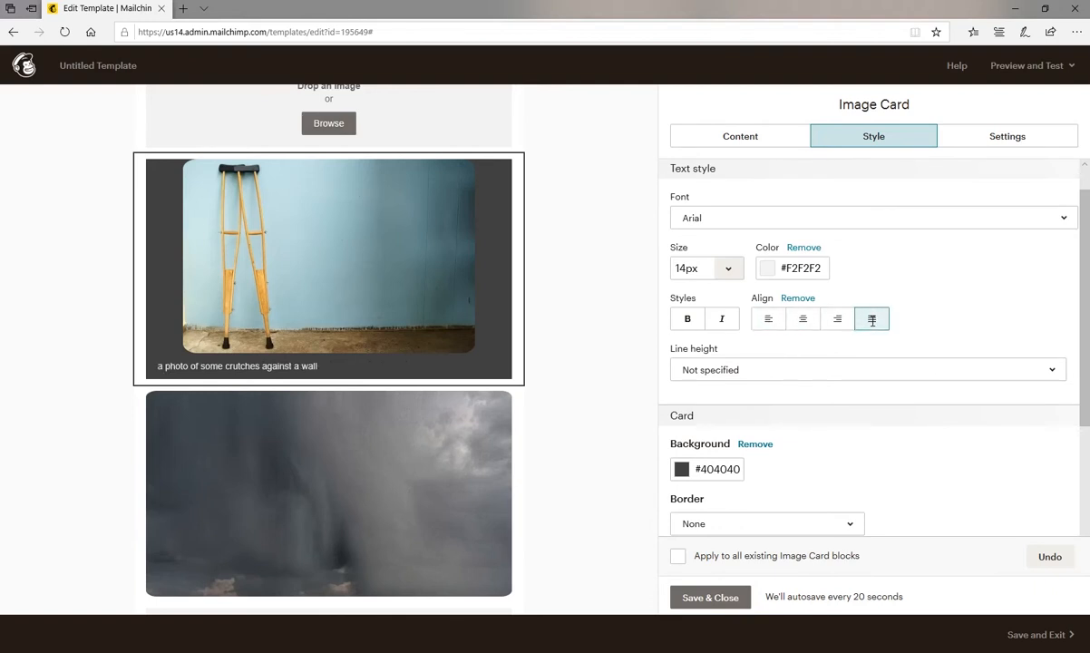
pyautogui.click(803, 319)
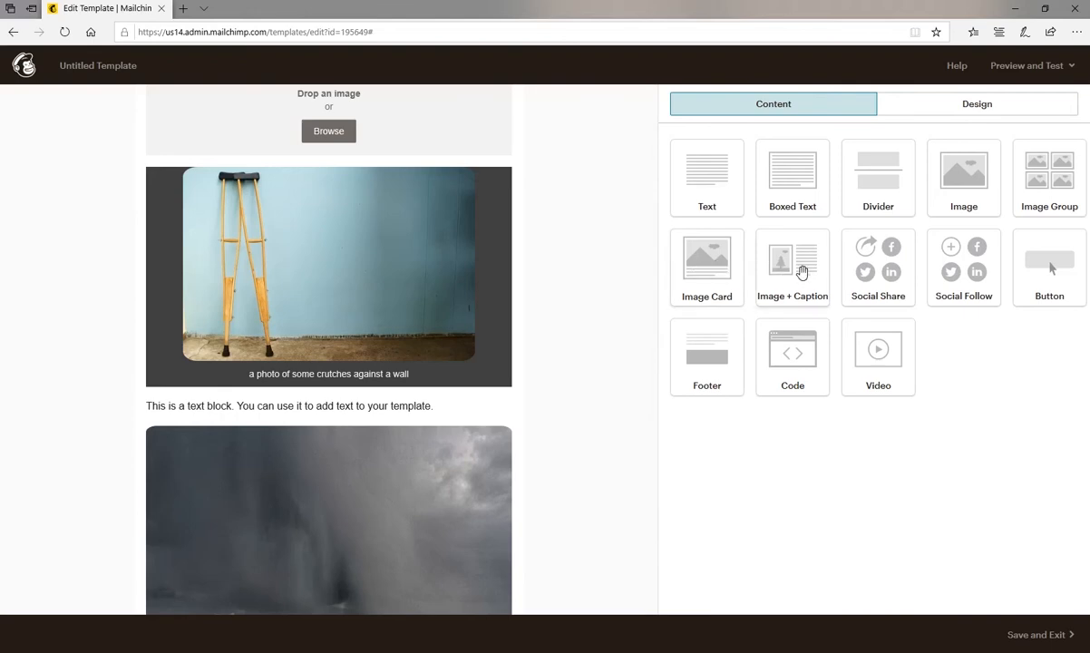
# Add an Image + Caption block above the crutches Image Card and set its caption position to Left.
pyautogui.moveTo(802, 272); pyautogui.dragTo(433, 172)
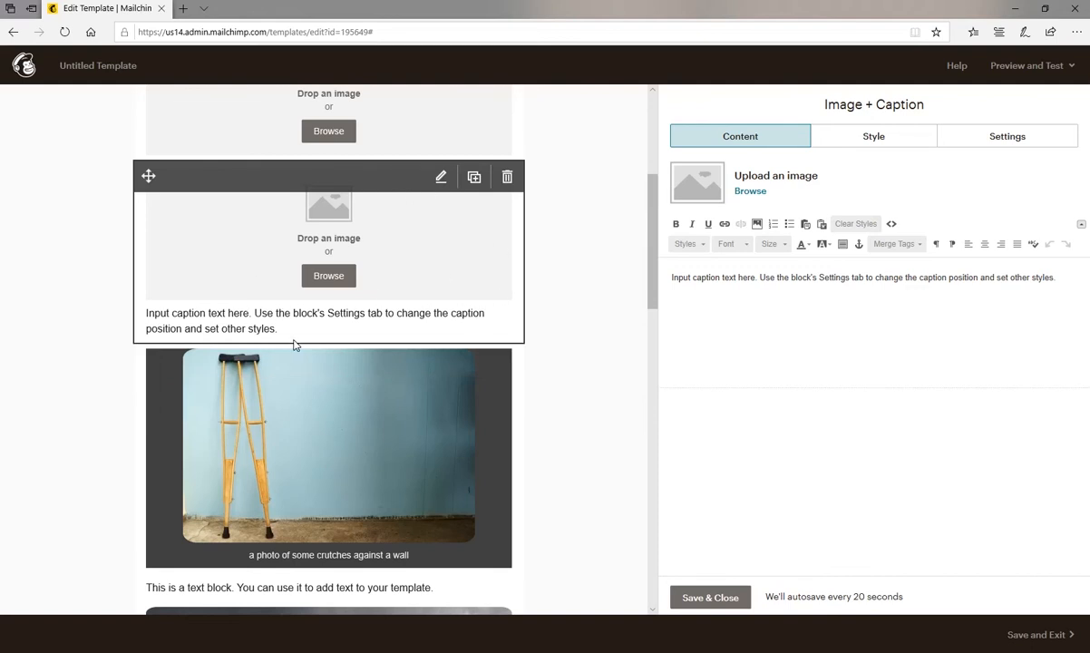
pyautogui.click(987, 138)
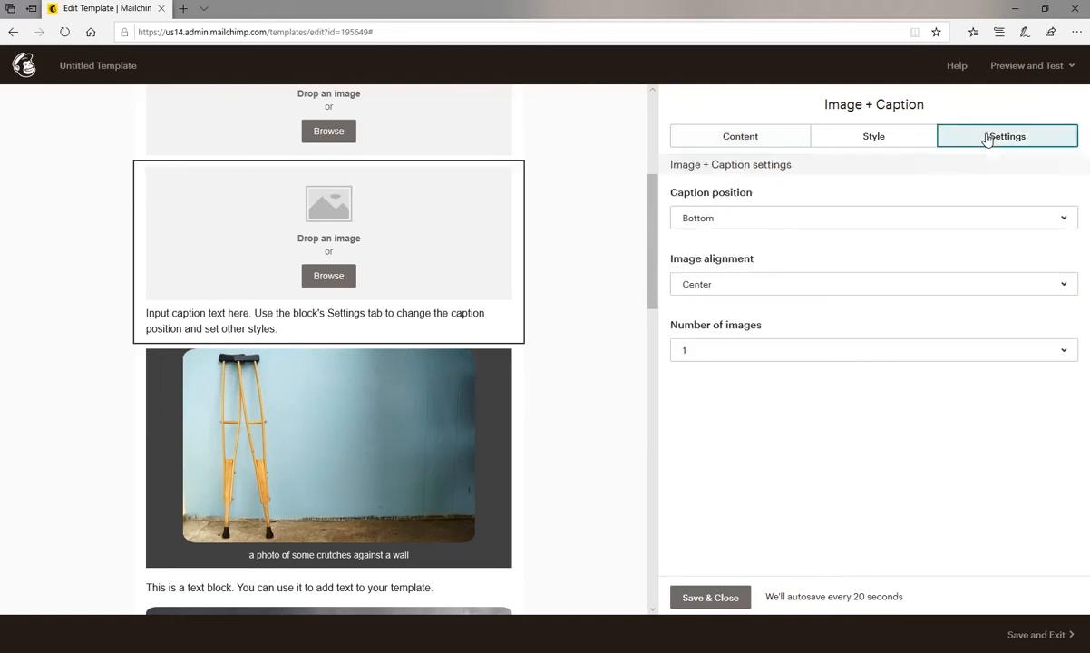
pyautogui.click(870, 225)
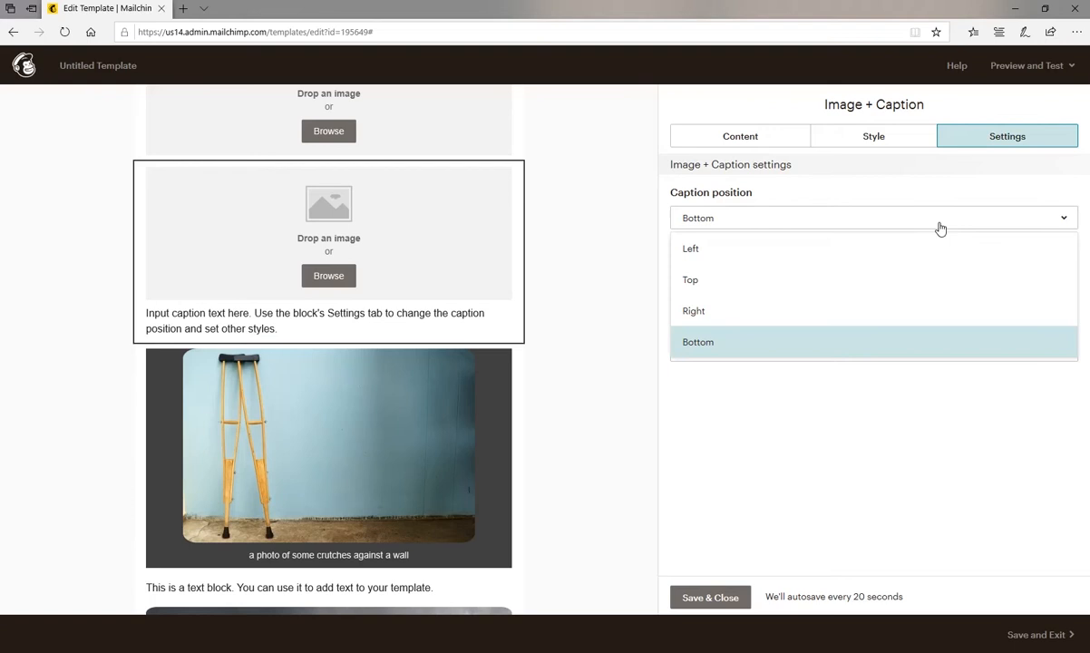
pyautogui.click(782, 252)
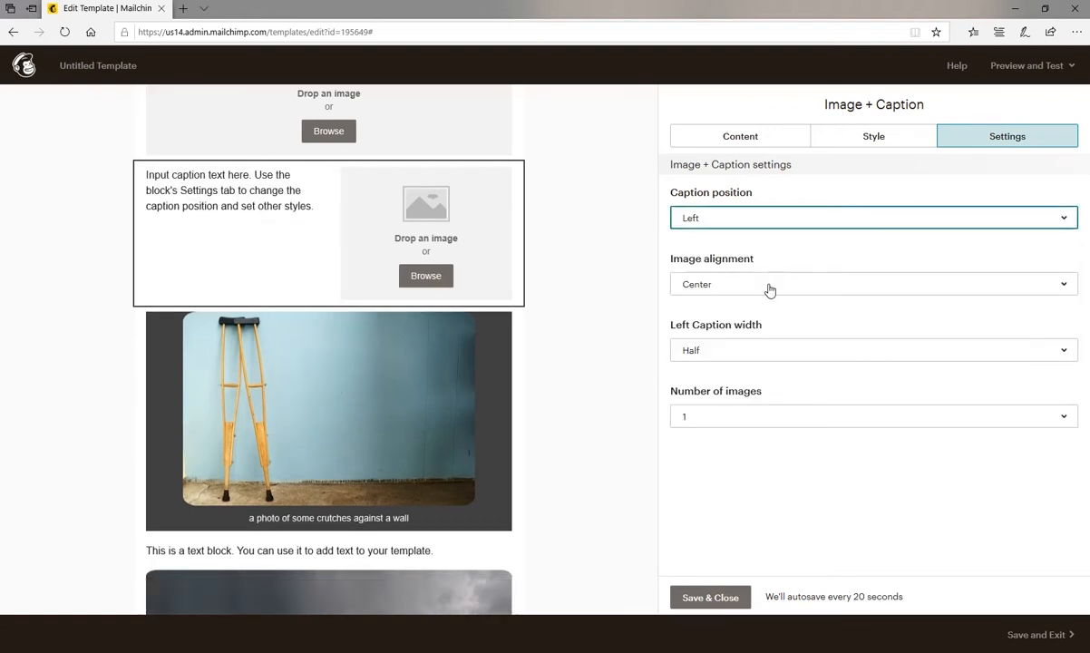
# Try the One-third, Two-thirds, Three-quarters and Half left caption widths on the Image + Caption block and settle on One-third.
pyautogui.click(762, 352)
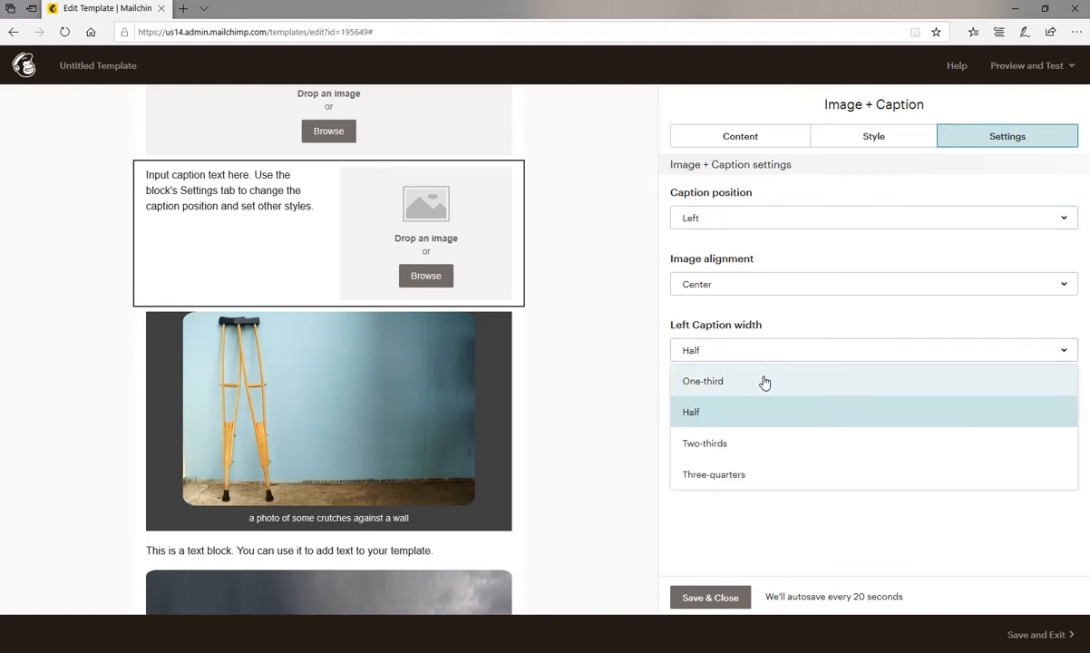
pyautogui.click(764, 382)
pyautogui.click(761, 355)
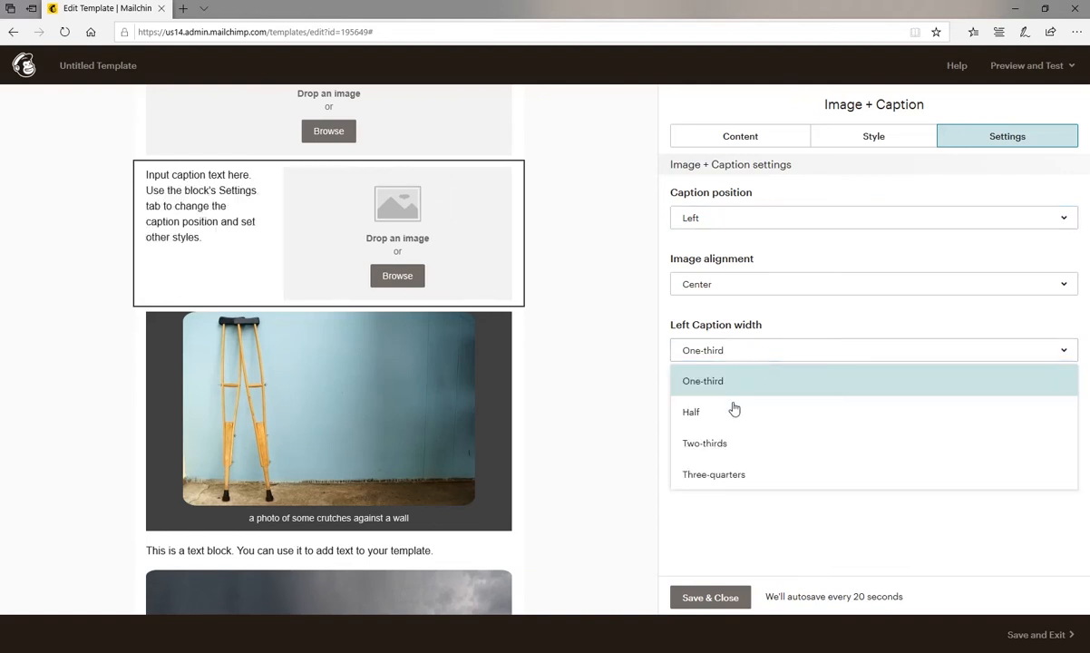
pyautogui.click(732, 444)
pyautogui.click(740, 351)
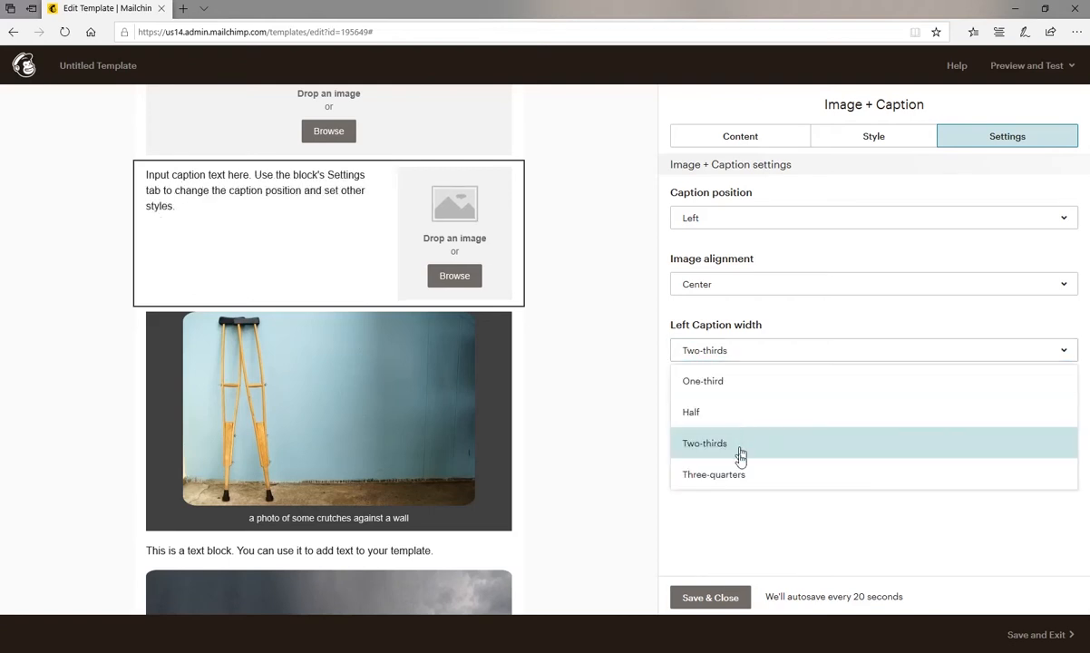
pyautogui.click(741, 475)
pyautogui.click(728, 350)
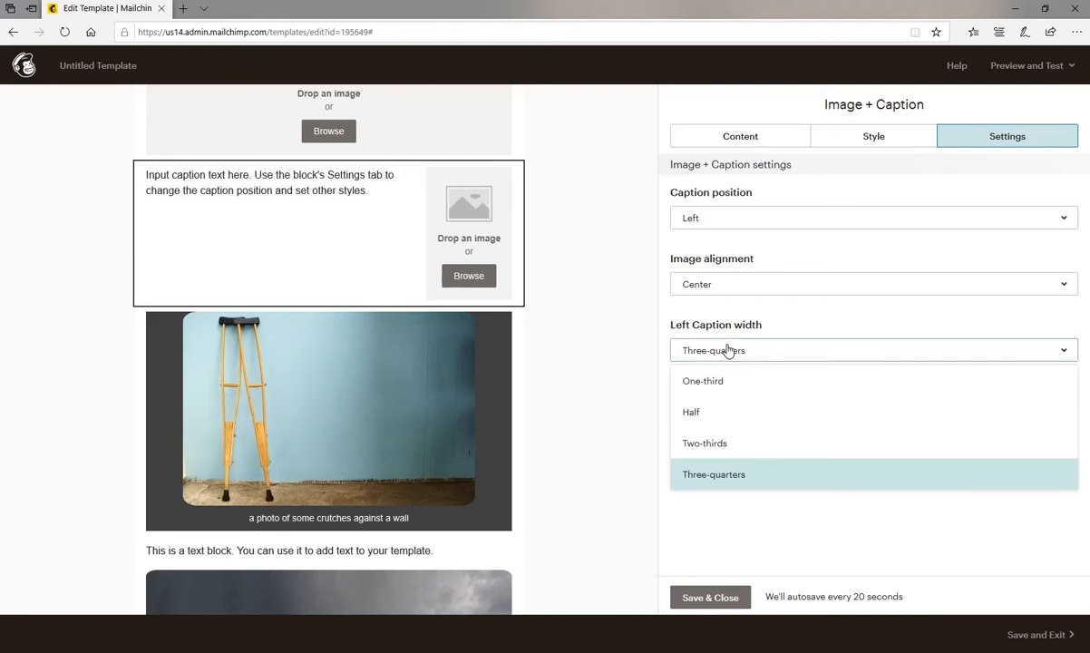
pyautogui.click(705, 412)
pyautogui.click(716, 355)
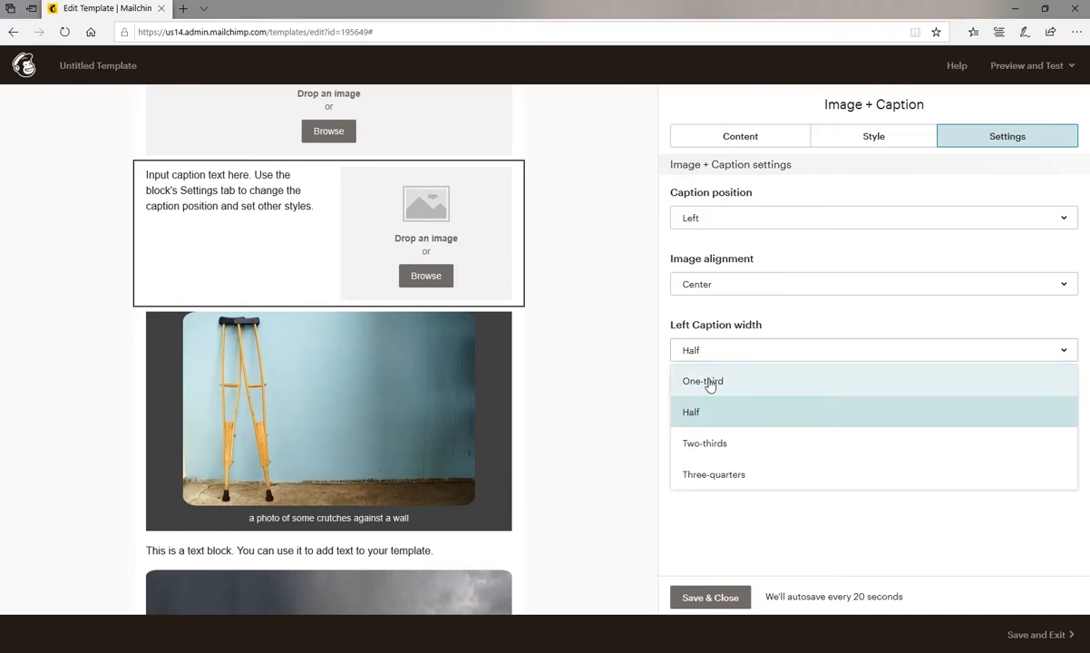
pyautogui.click(706, 382)
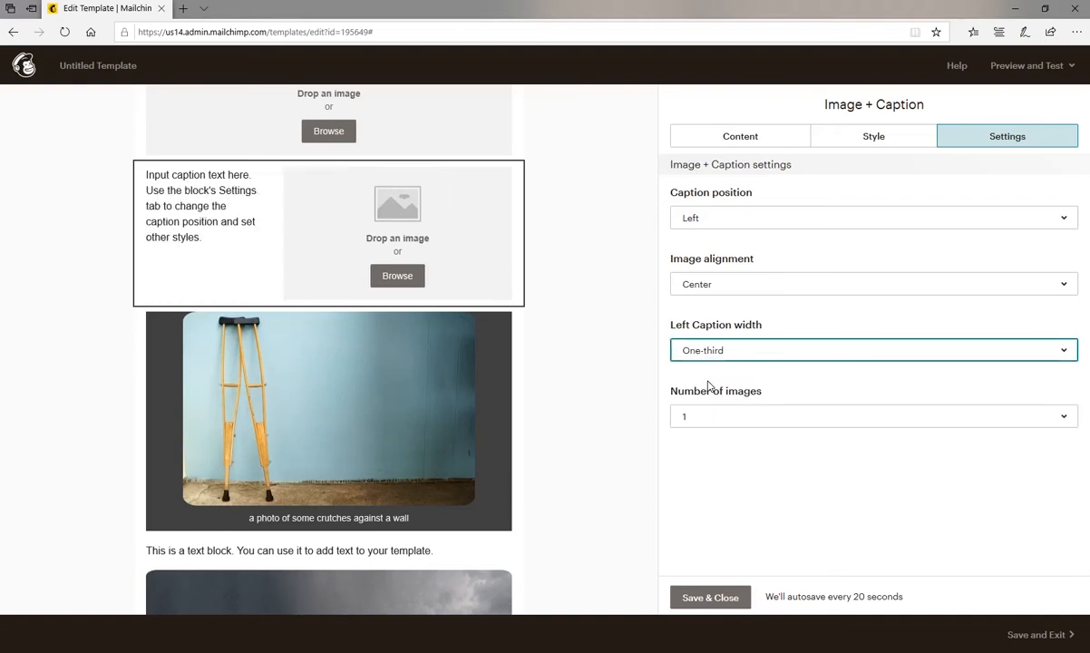
# Set the number of images in the Image + Caption block to 2.
pyautogui.click(719, 418)
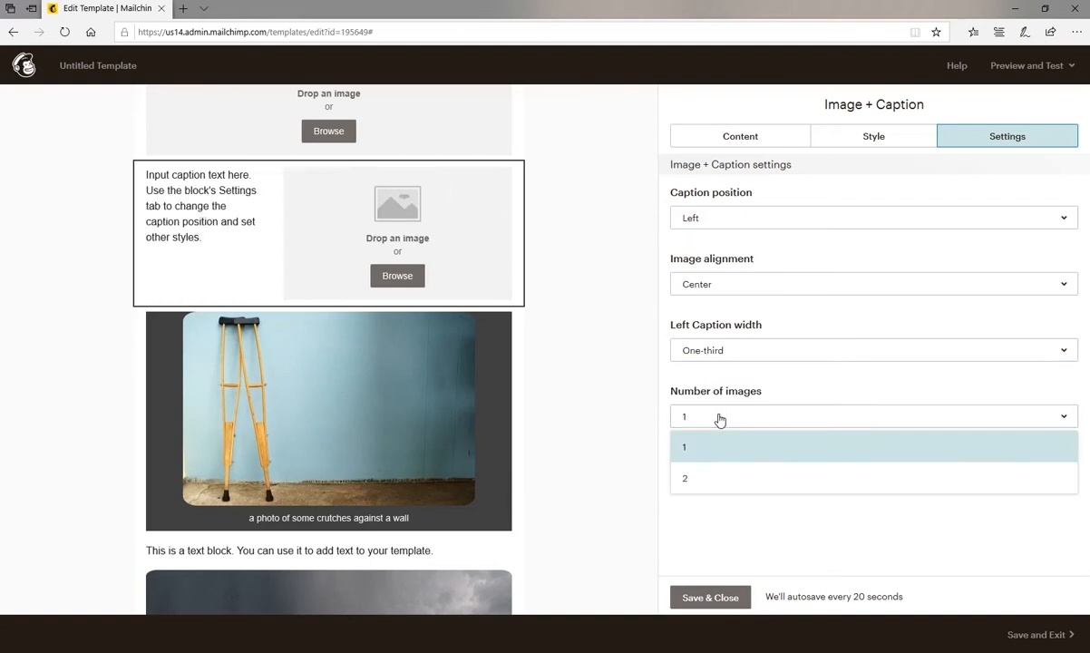
pyautogui.click(713, 479)
pyautogui.moveTo(177, 246)
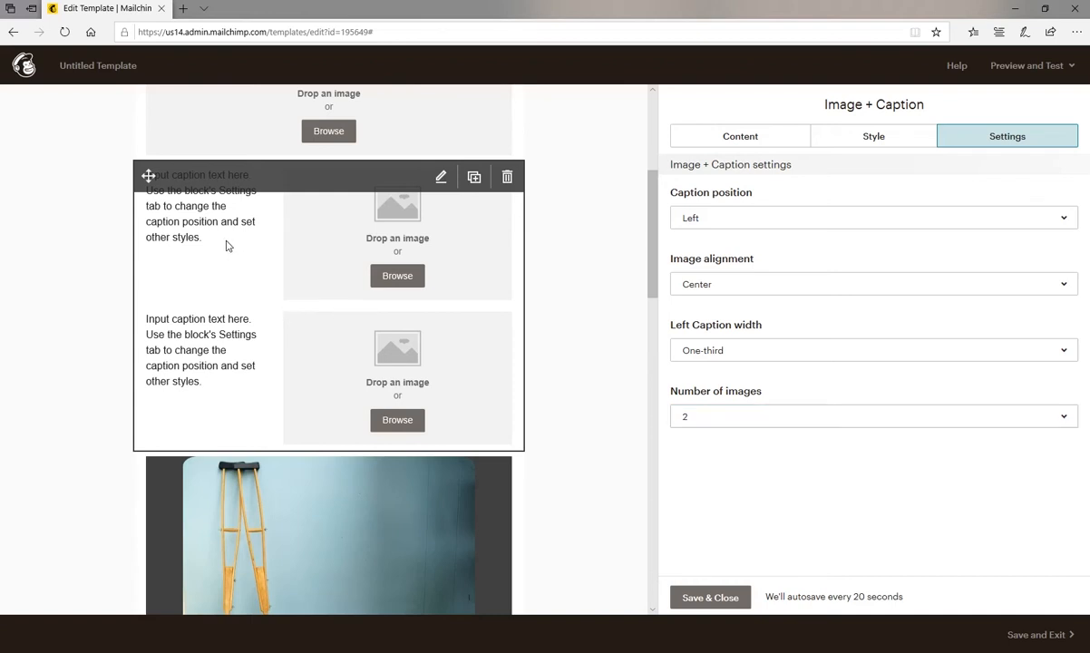
# Extend Caption 2 of the Image + Caption block with several lines of filler text after the placeholder, and save the block.
pyautogui.click(747, 137)
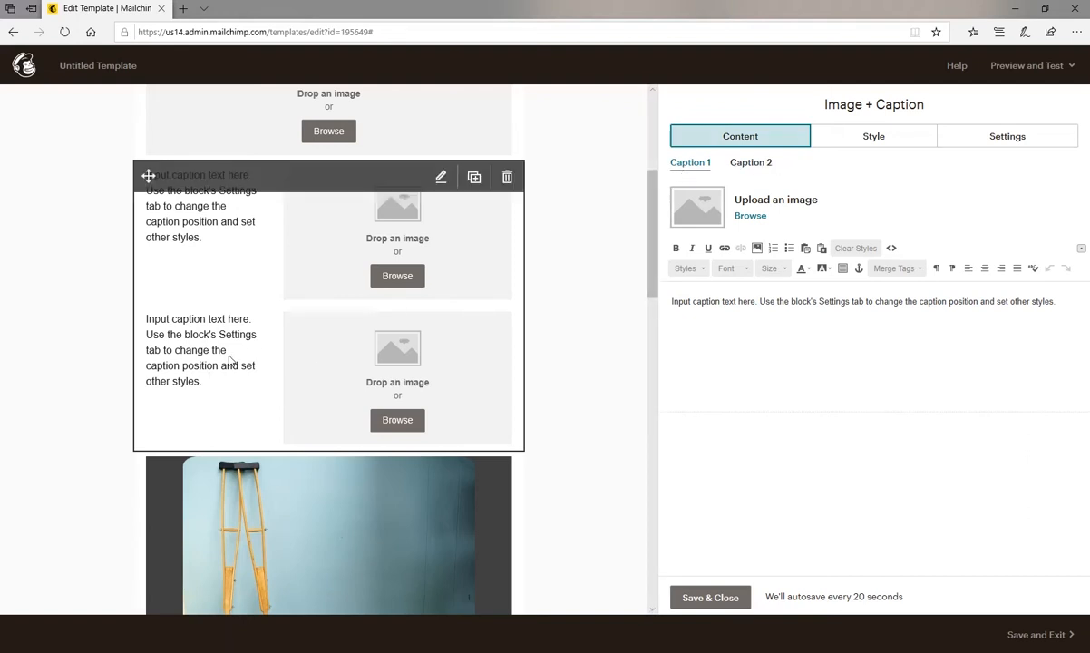
pyautogui.click(755, 168)
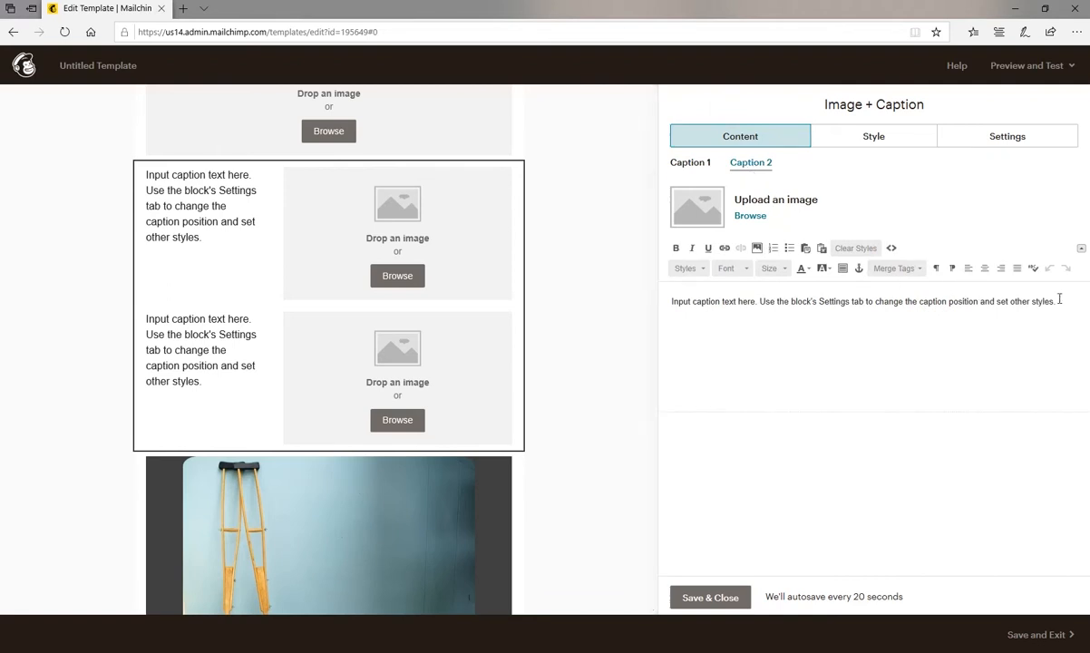
pyautogui.write('gfjigjfidjiogjidfjgijdiogjiodjgidjaigjdaijioj')
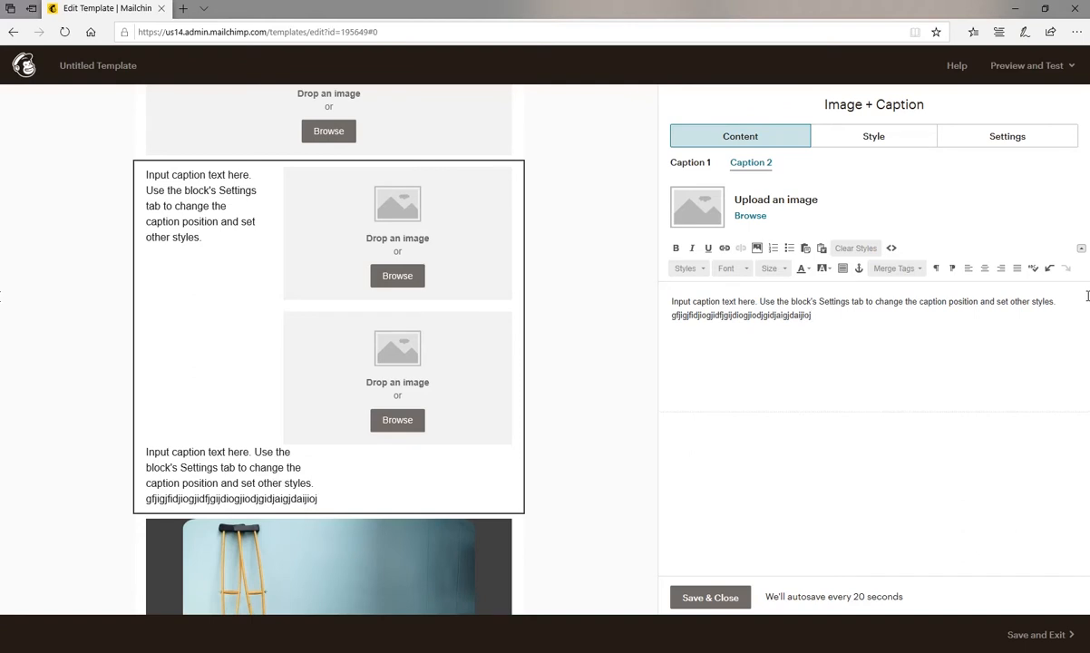
pyautogui.press('BackSpace')
pyautogui.press('BackSpace')
pyautogui.press('BackSpace')
pyautogui.press('BackSpace')
pyautogui.press('BackSpace')
pyautogui.press('BackSpace')
pyautogui.press('BackSpace')
pyautogui.press('BackSpace')
pyautogui.press('BackSpace')
pyautogui.press('BackSpace')
pyautogui.press('BackSpace')
pyautogui.press('BackSpace')
pyautogui.press('BackSpace')
pyautogui.press('BackSpace')
pyautogui.press('BackSpace')
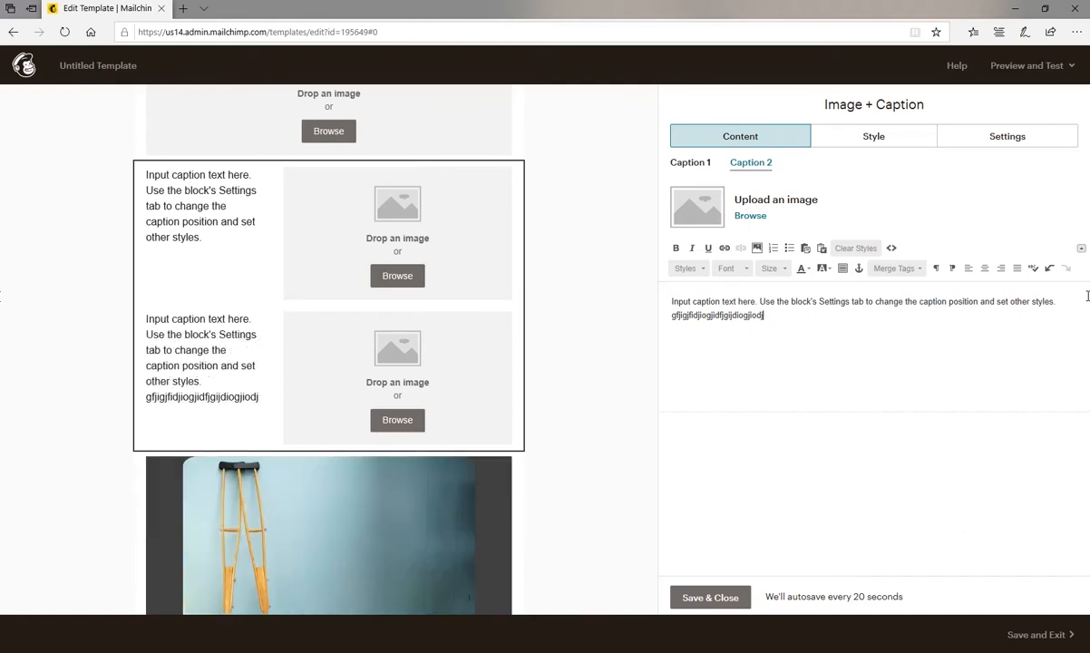
pyautogui.write('huhuhuhui uhuhuh')
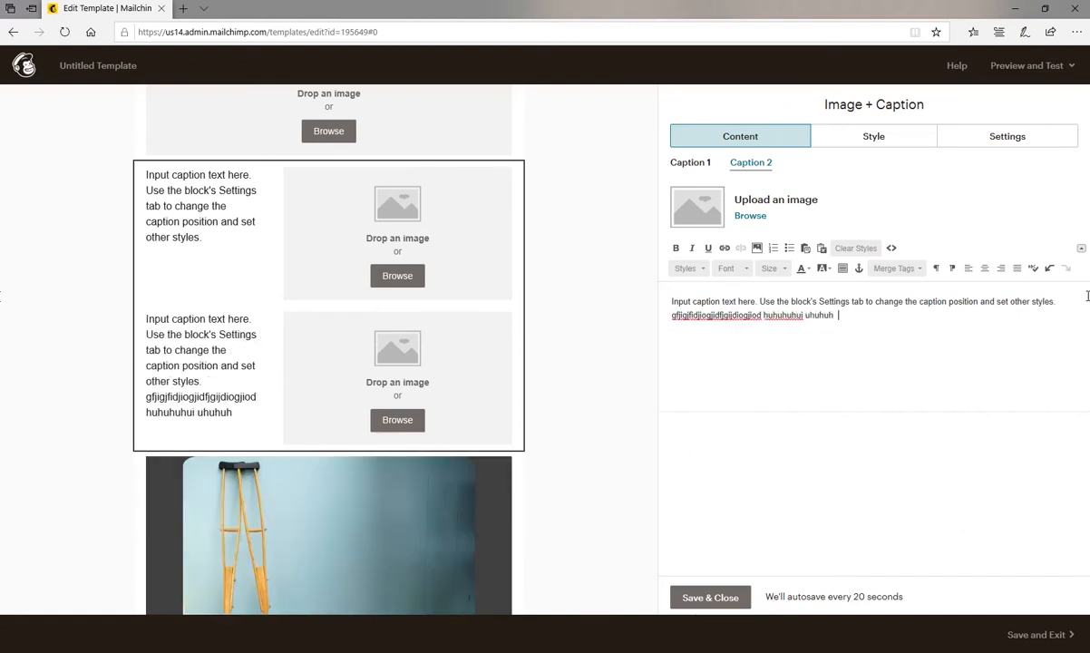
pyautogui.write('ui huhuh uhu huhui huihu huh u')
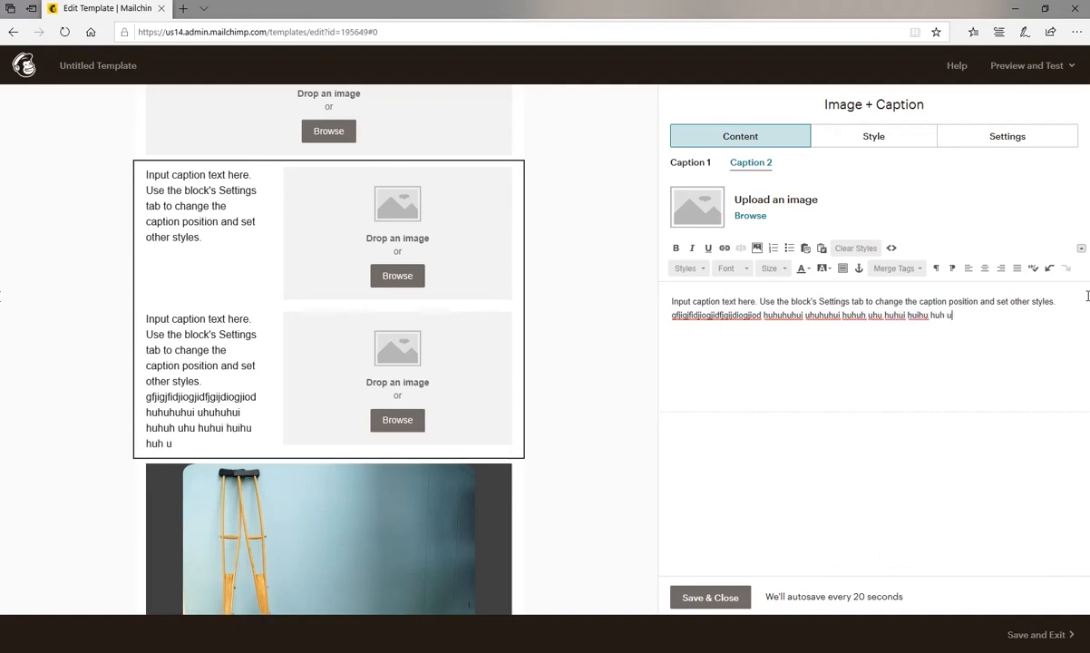
pyautogui.write('huih uhui huih uhui huh uihui hui')
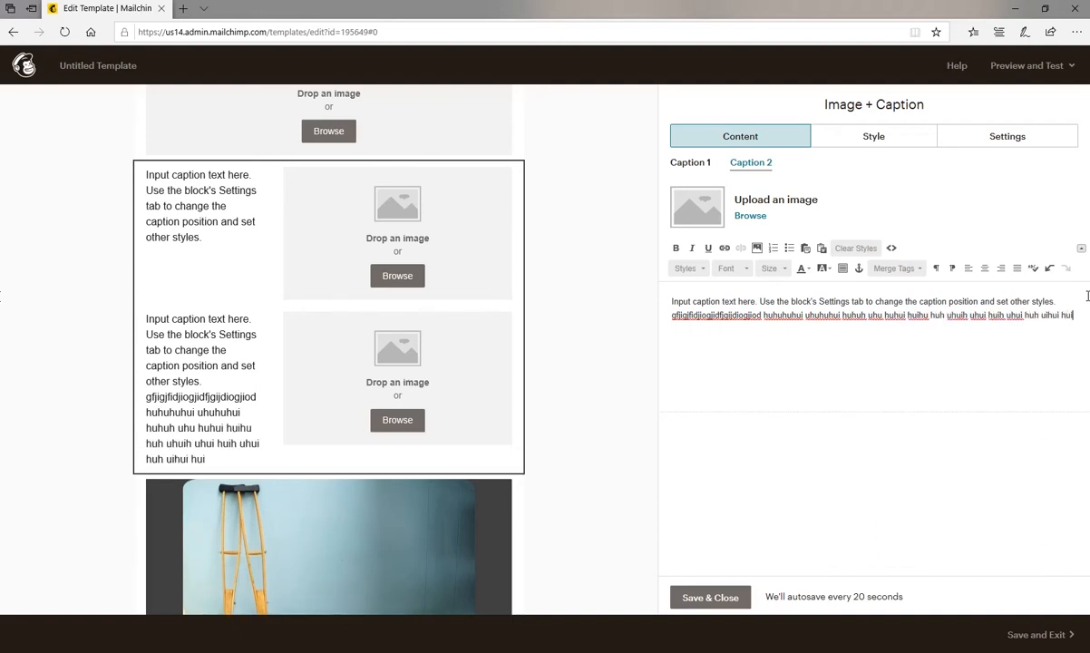
pyautogui.write('hu huh uhui huih uh uihu hu hui')
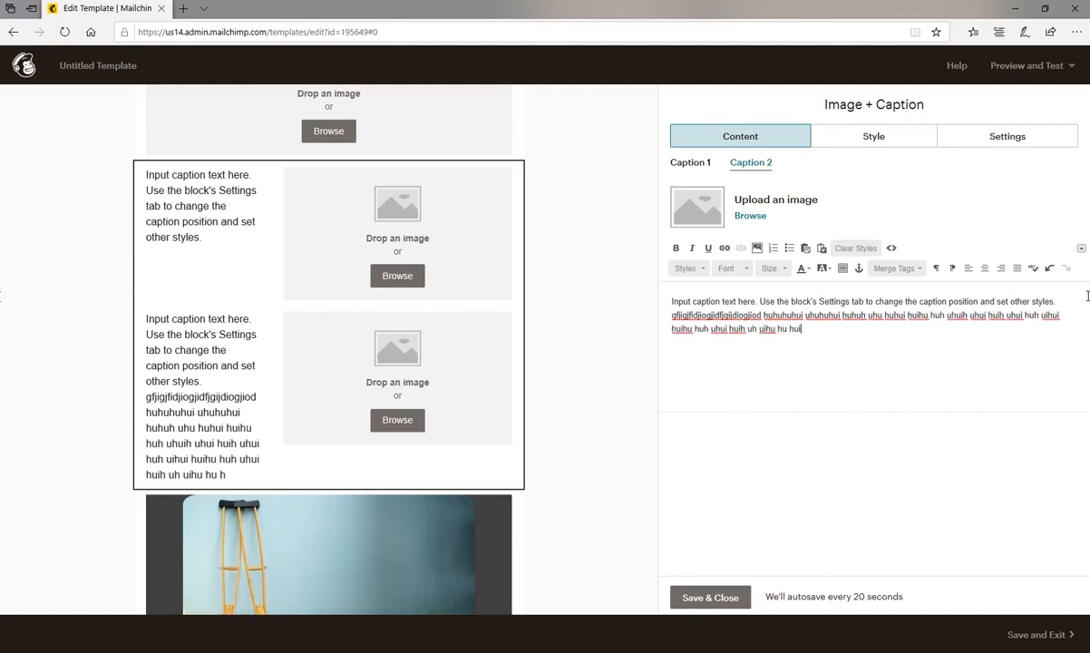
pyautogui.write(' hui hui hui hui hui hu hu hu hu')
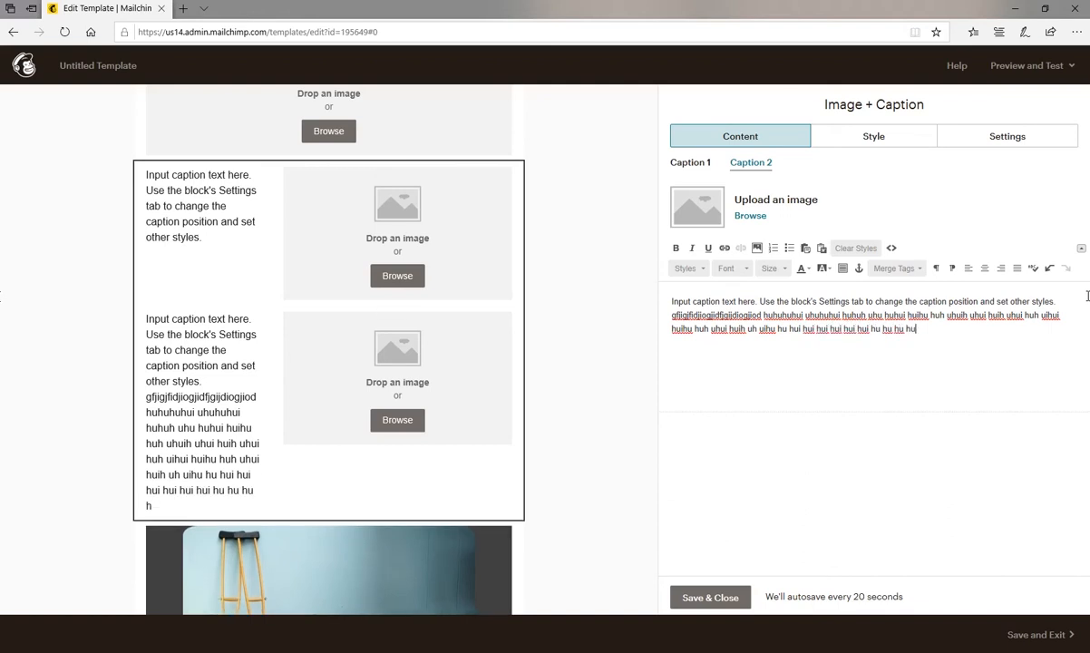
pyautogui.write(' ihu h uih uih uh uih ui hui hui hu h')
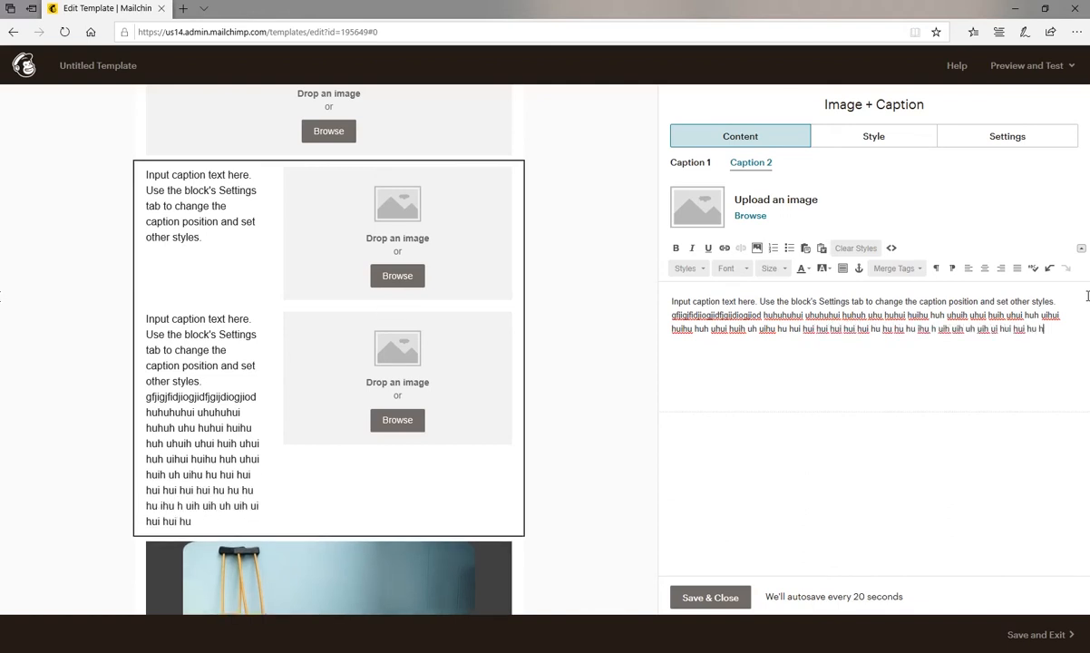
pyautogui.write('u hui h uihui h uh')
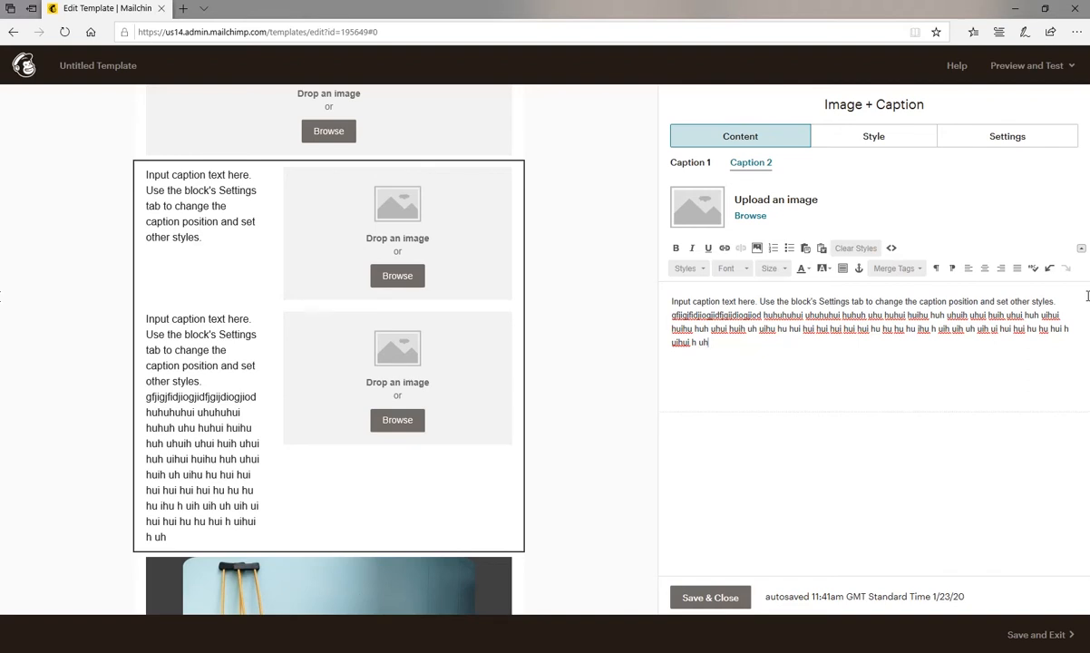
pyautogui.moveTo(285, 451)
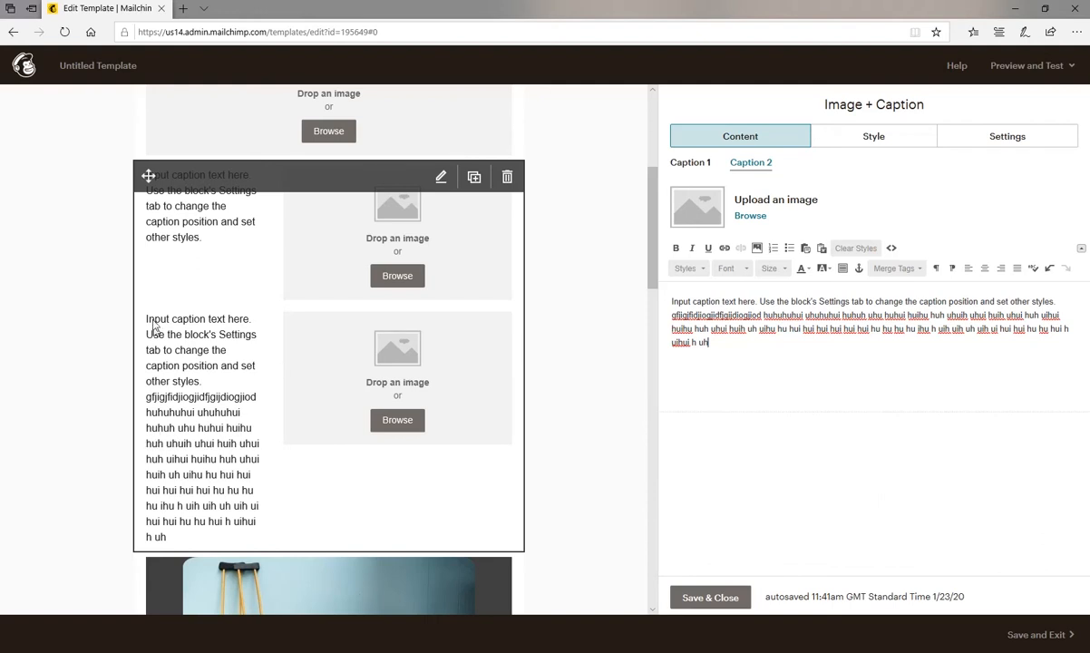
pyautogui.scroll(2, 275, 443)
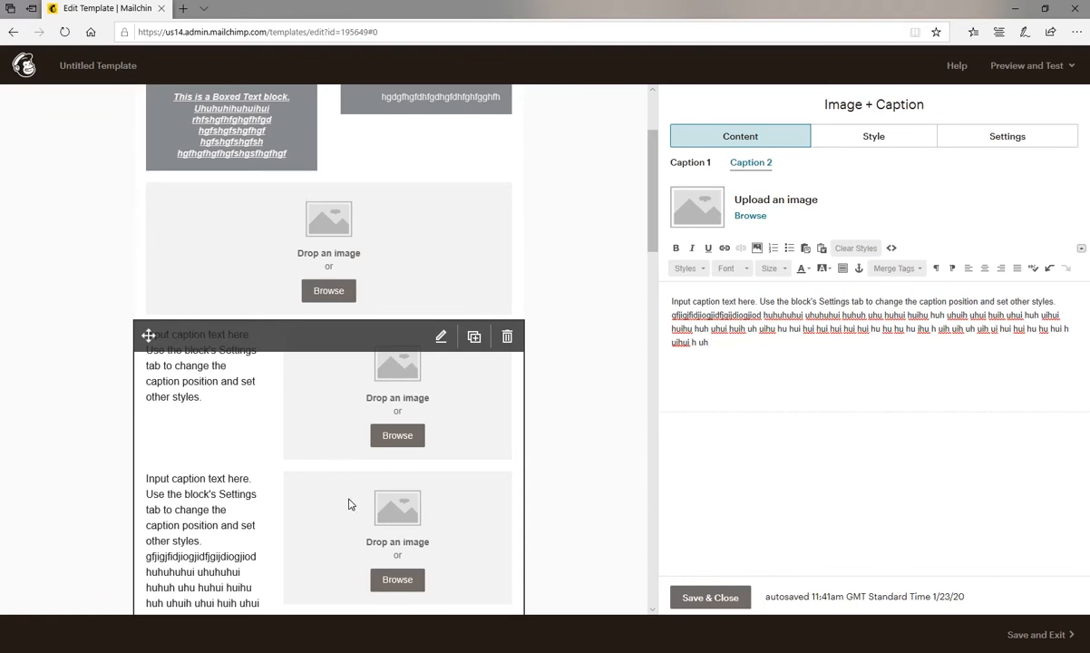
pyautogui.click(720, 598)
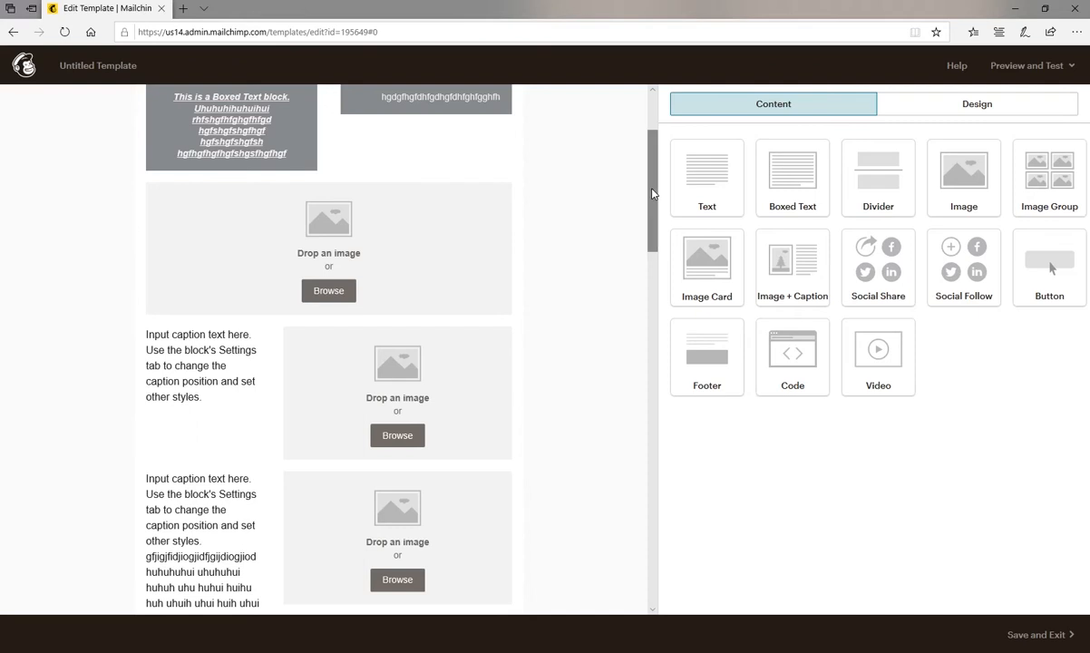
# Look over the template from the logo down to the social icons and footer.
pyautogui.moveTo(649, 194); pyautogui.dragTo(644, 139)
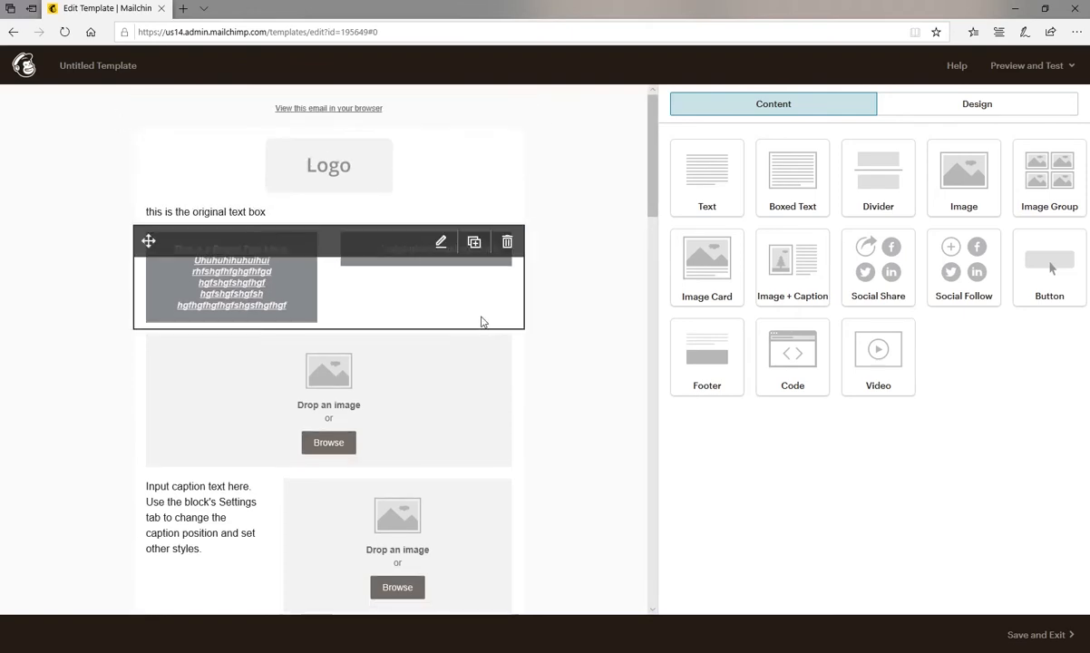
pyautogui.scroll(-10, 482, 320)
pyautogui.scroll(-10, 481, 319)
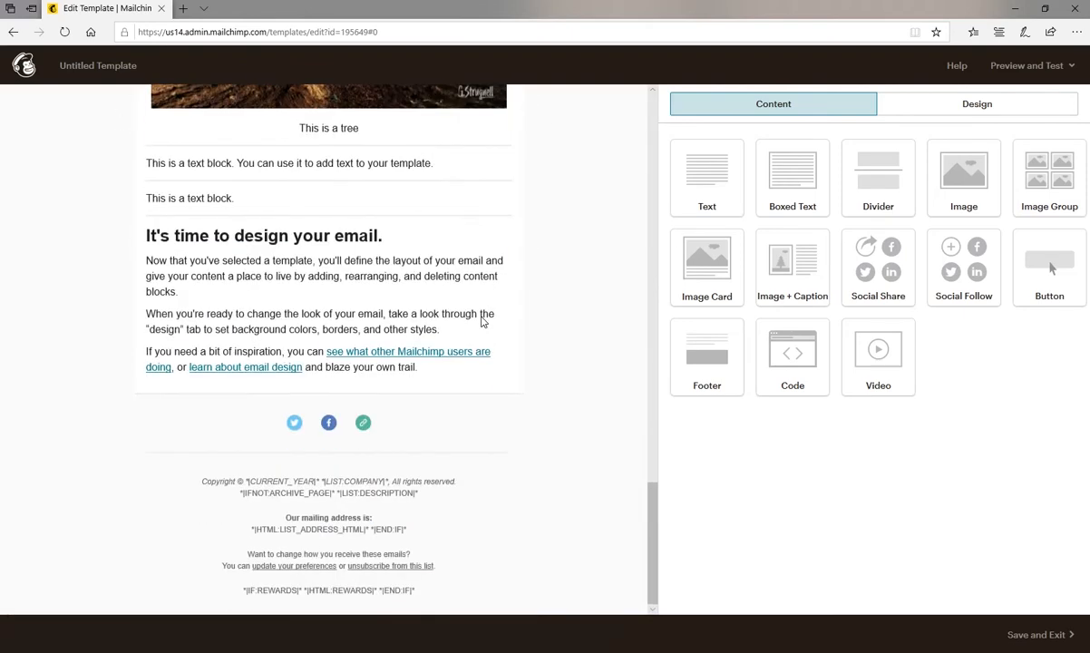
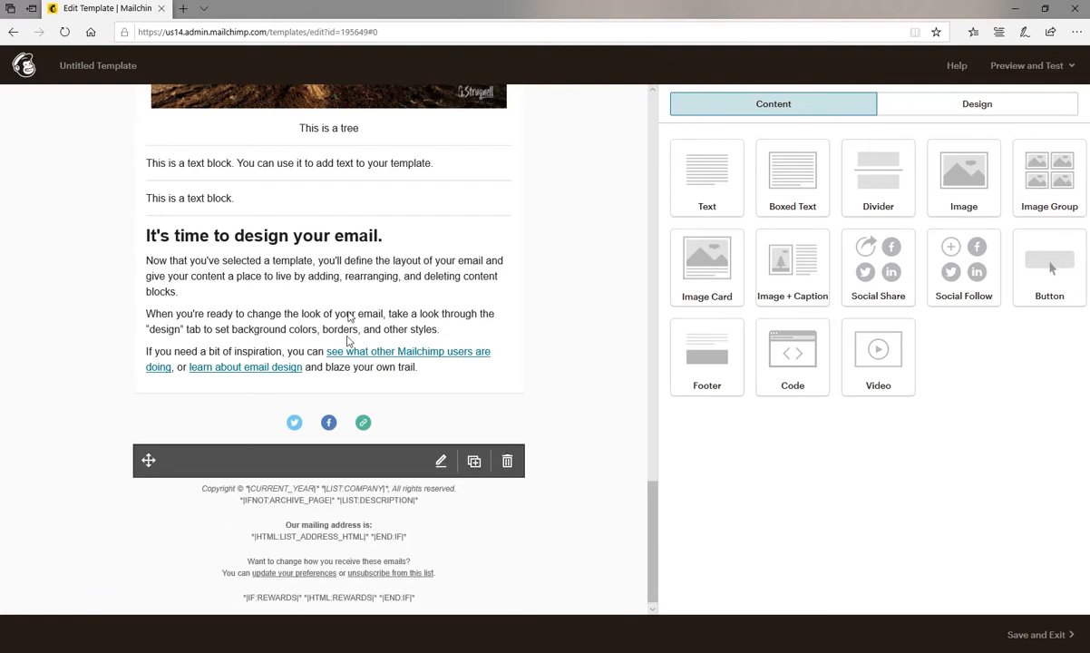
# Delete the existing Social Follow block above the footer and confirm its removal.
pyautogui.scroll(15, 352, 255)
pyautogui.scroll(10, 353, 257)
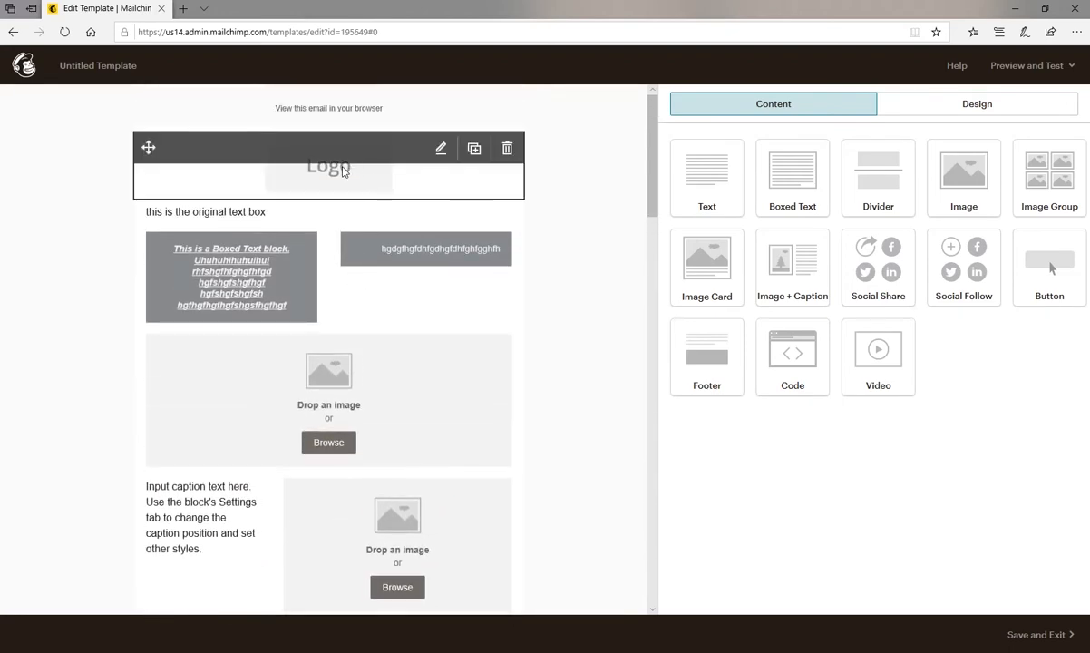
pyautogui.scroll(-20, 348, 389)
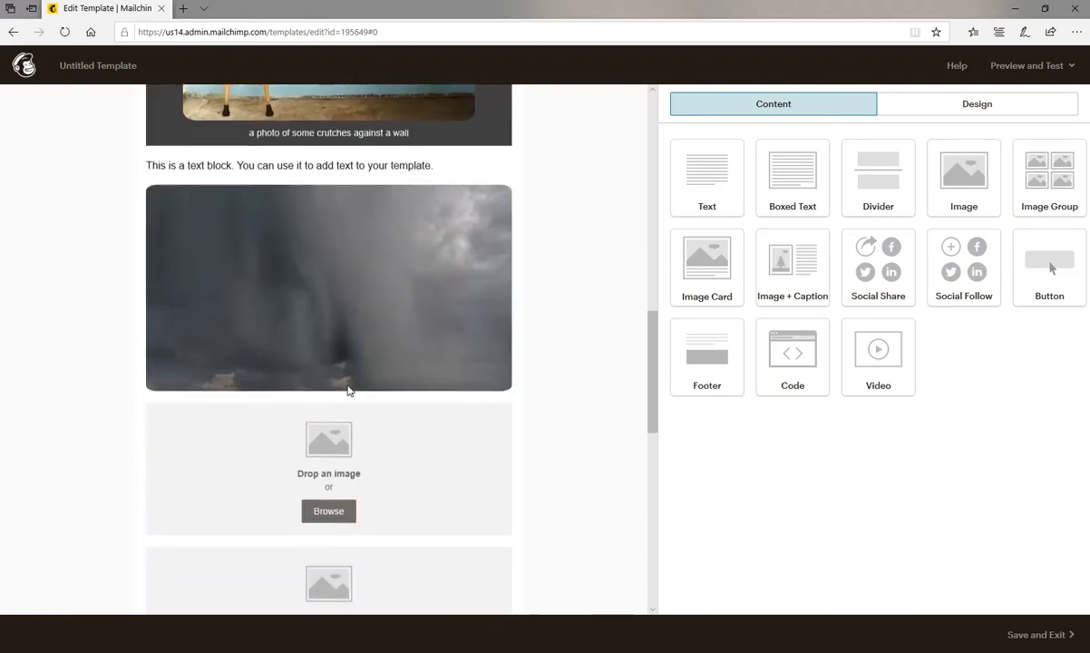
pyautogui.moveTo(324, 527)
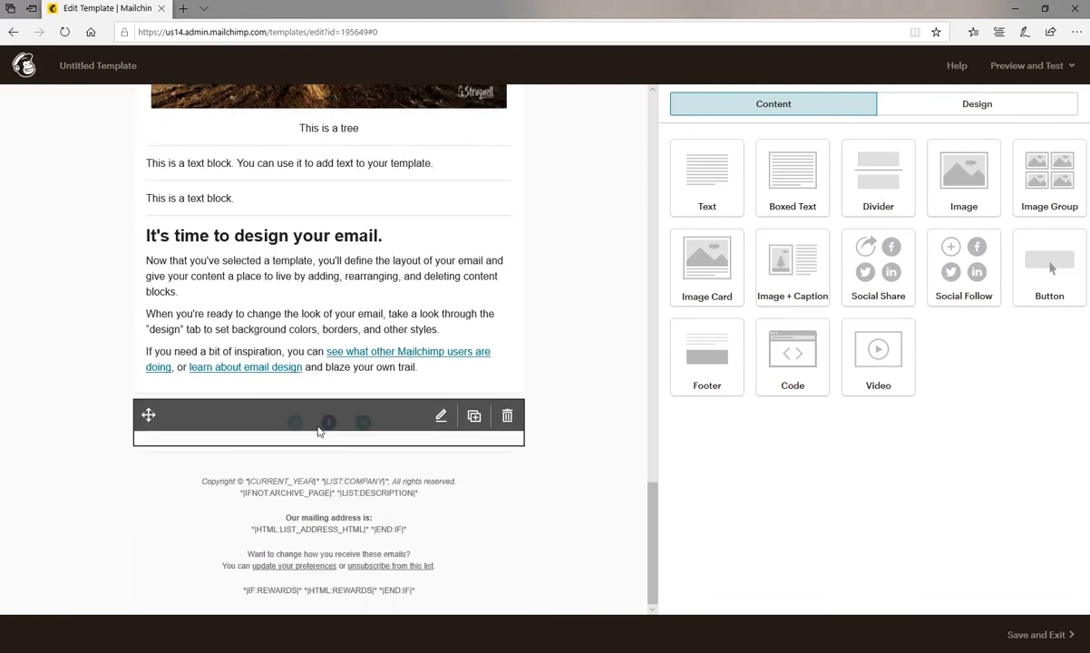
pyautogui.click(226, 419)
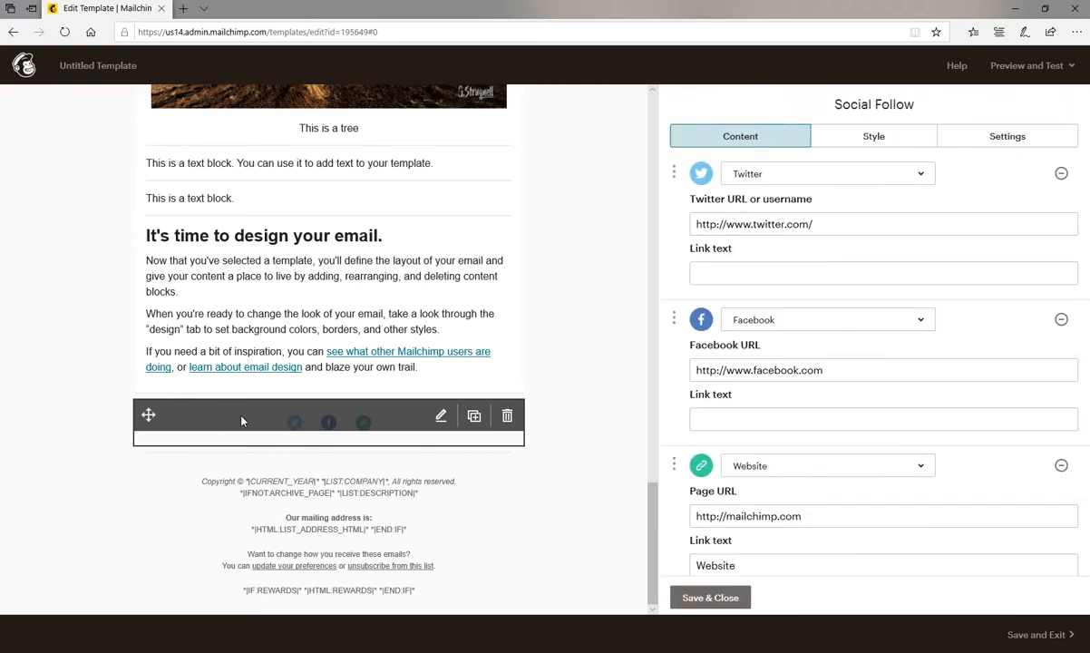
pyautogui.click(508, 419)
pyautogui.click(391, 404)
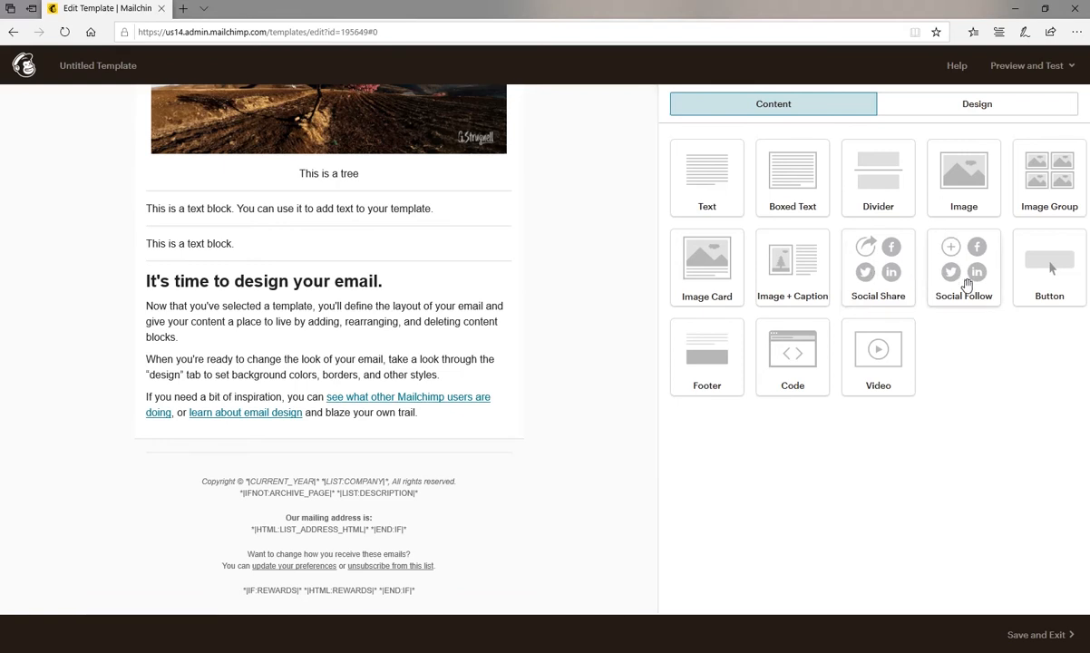
# Add a Social Share block between the last text block and the footer, and review the services offered for its first entry.
pyautogui.moveTo(875, 263); pyautogui.dragTo(402, 444)
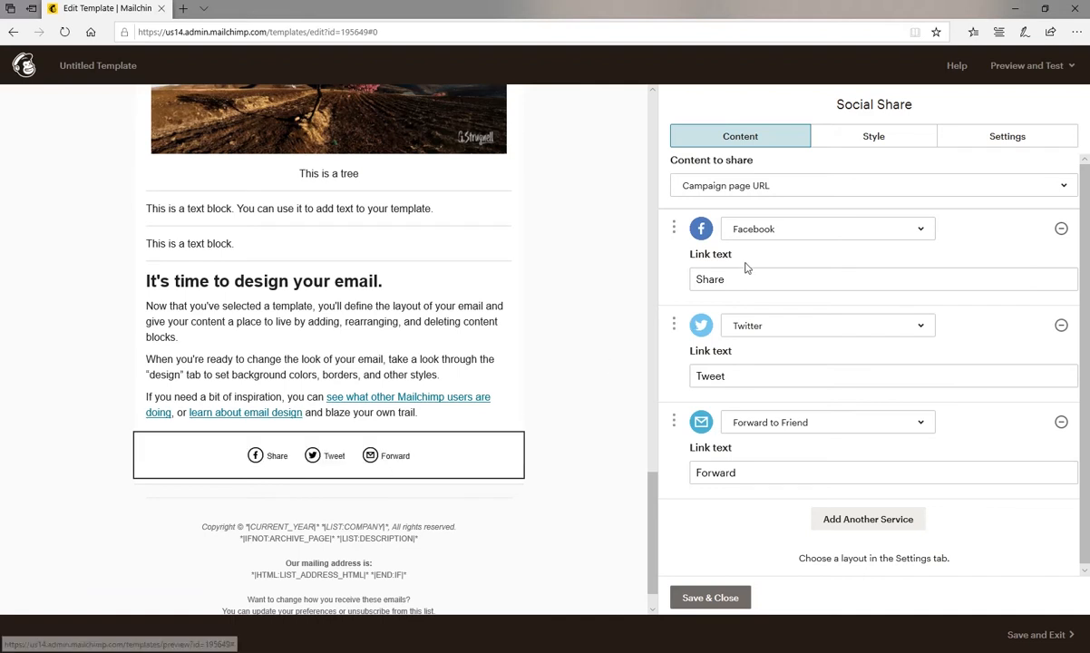
pyautogui.click(864, 230)
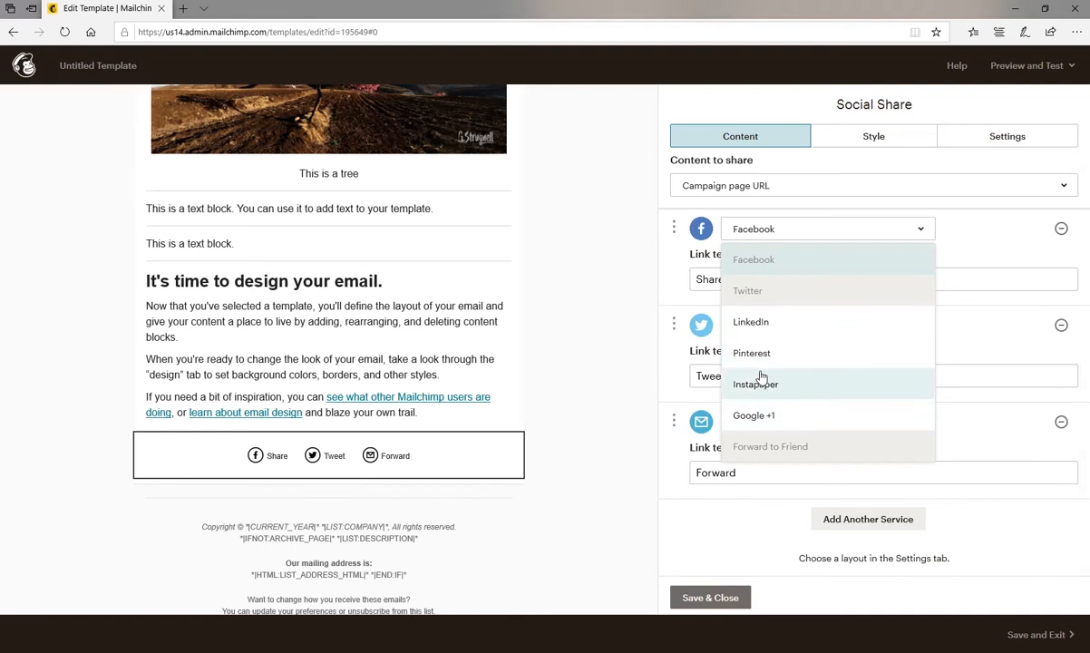
pyautogui.click(975, 236)
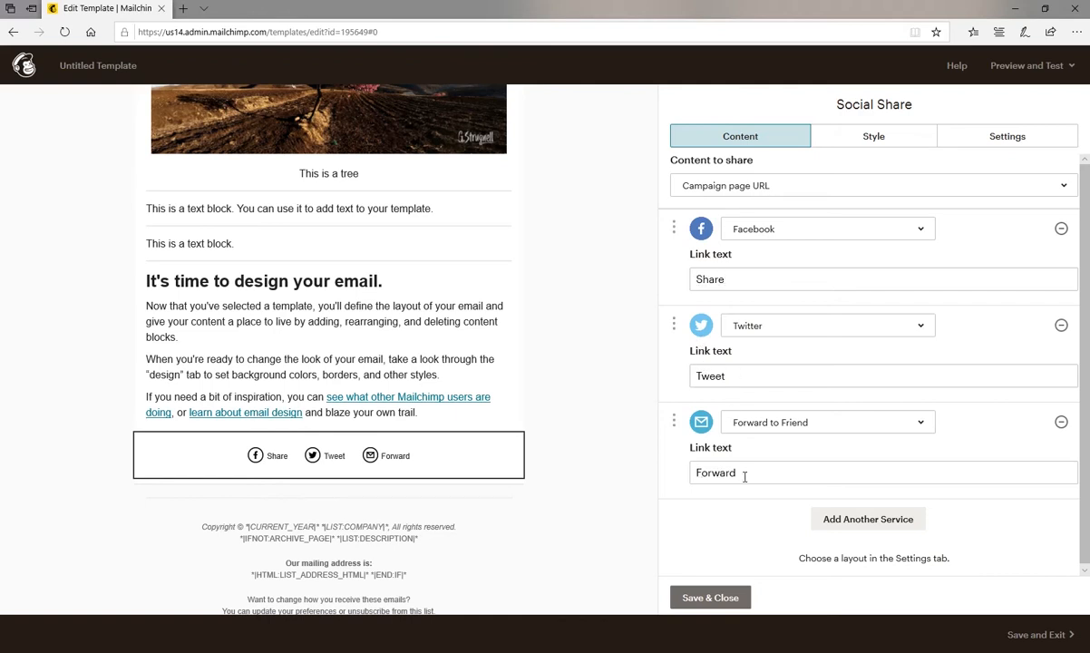
pyautogui.moveTo(463, 452)
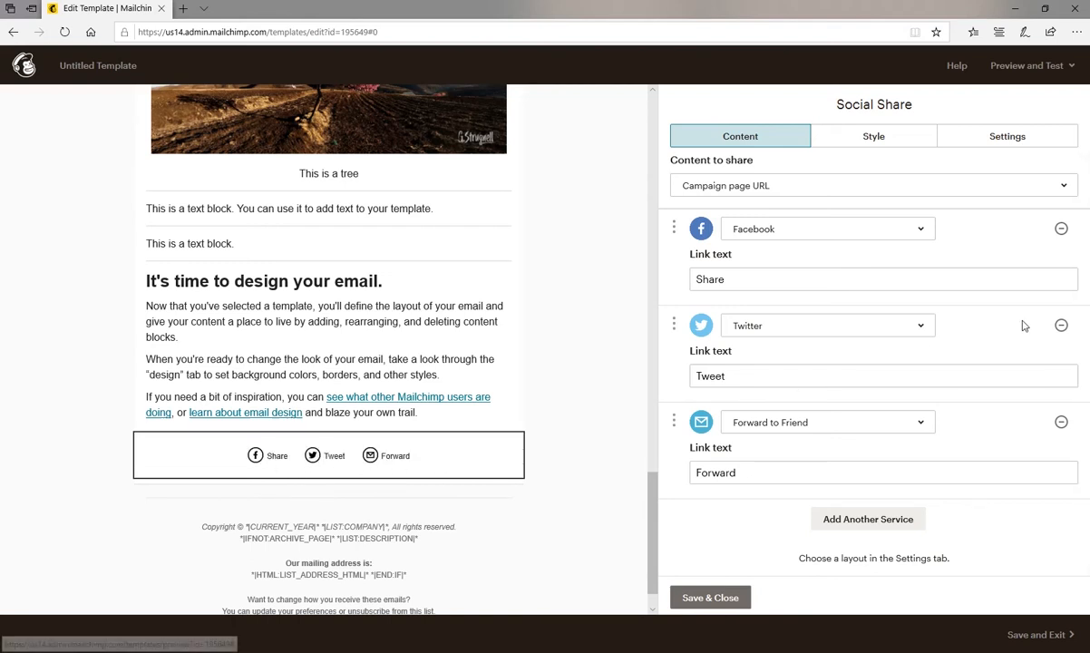
# Replace the Facebook and Twitter entries of the Social Share block with Google +1, Instapaper and Pinterest, keeping Forward to Friend.
pyautogui.click(1061, 230)
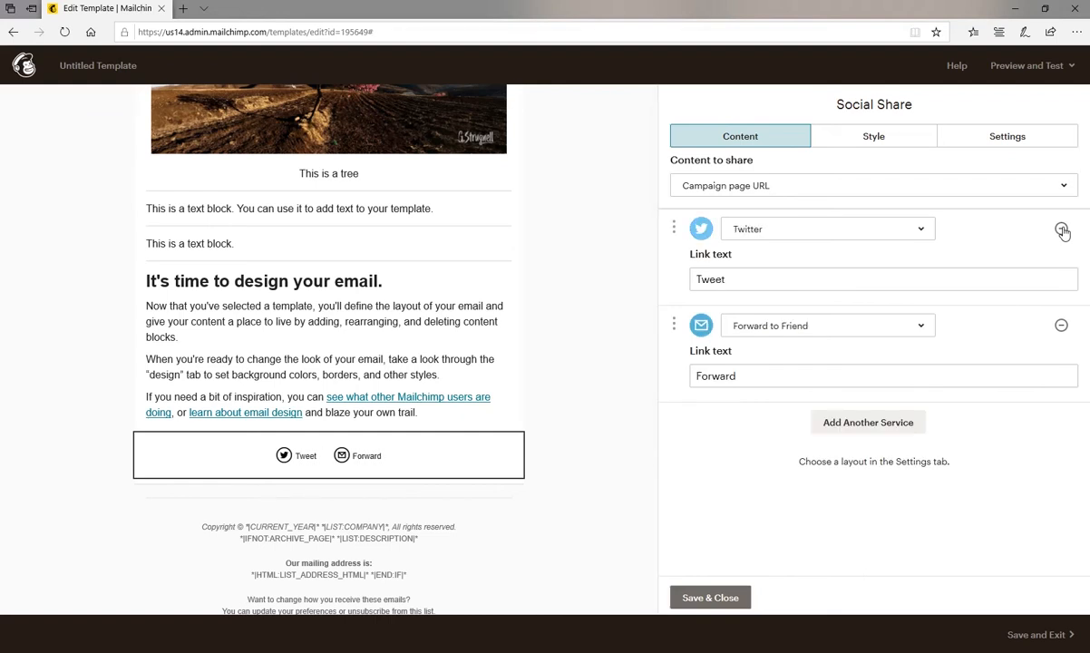
pyautogui.click(1061, 230)
pyautogui.click(887, 333)
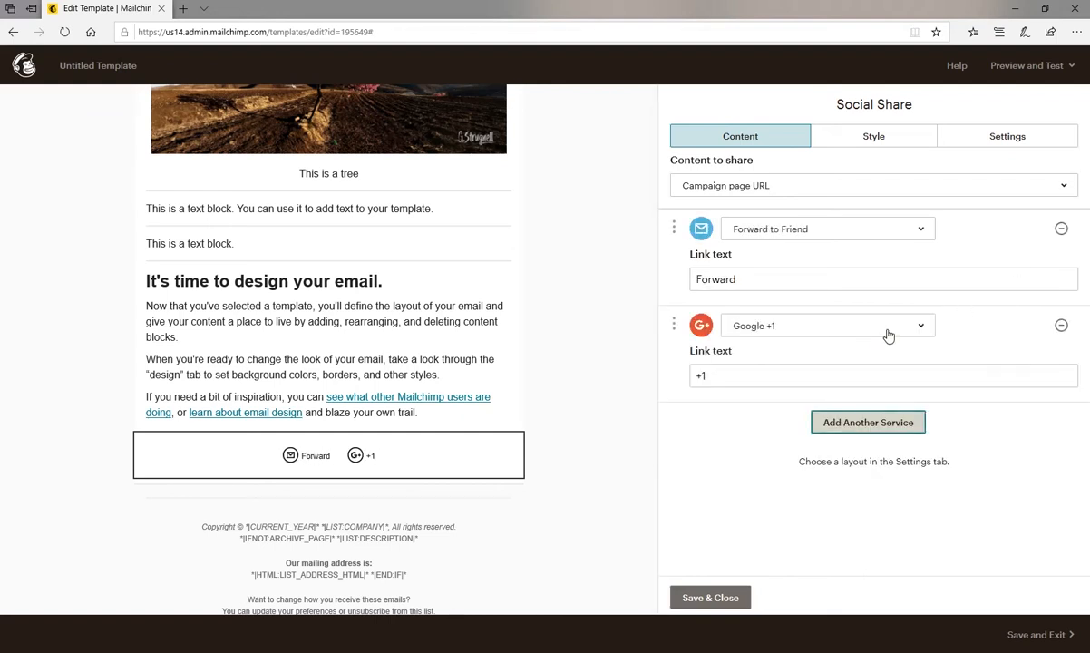
pyautogui.click(843, 423)
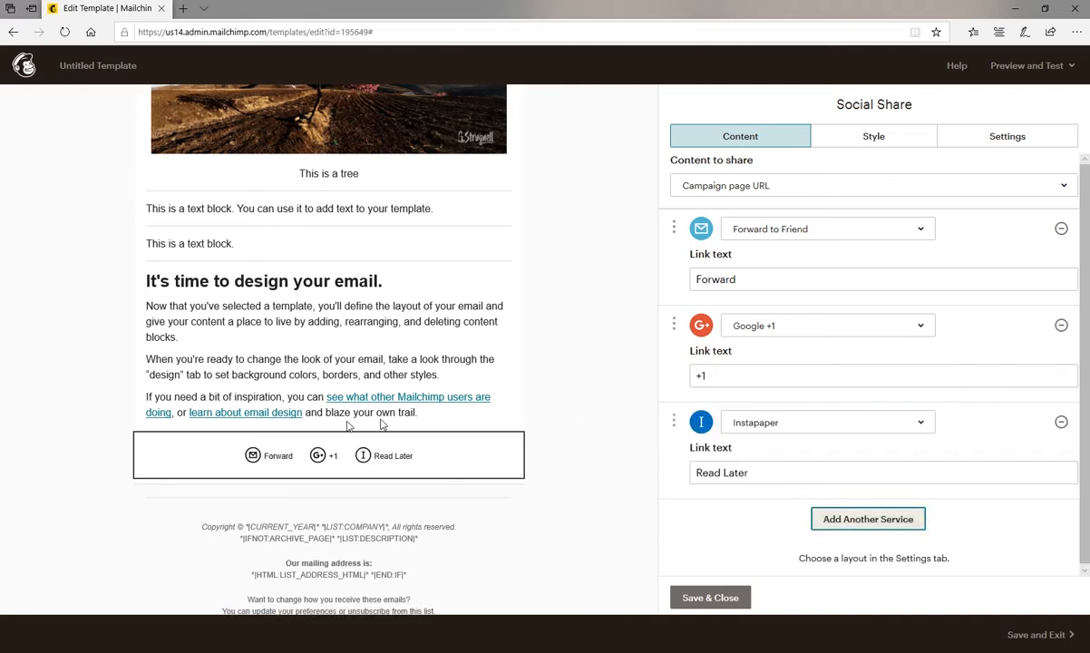
pyautogui.click(865, 520)
pyautogui.moveTo(309, 465)
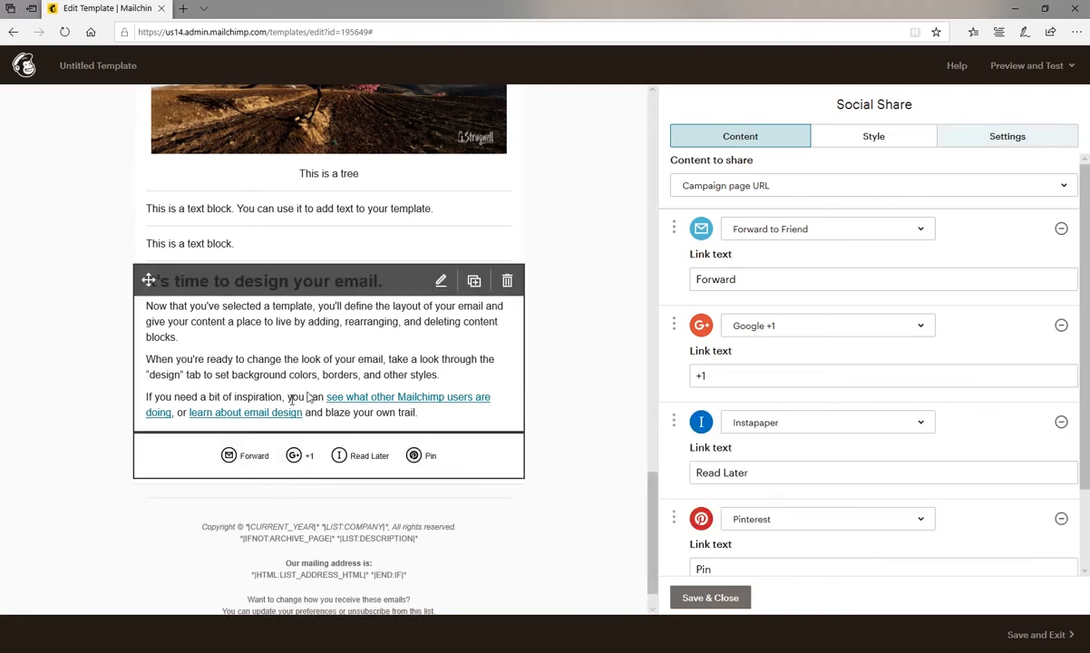
# Try left alignment and the vertical layout on the Social Share block, settling on Center, Fit to size and the horizontal layout.
pyautogui.click(984, 138)
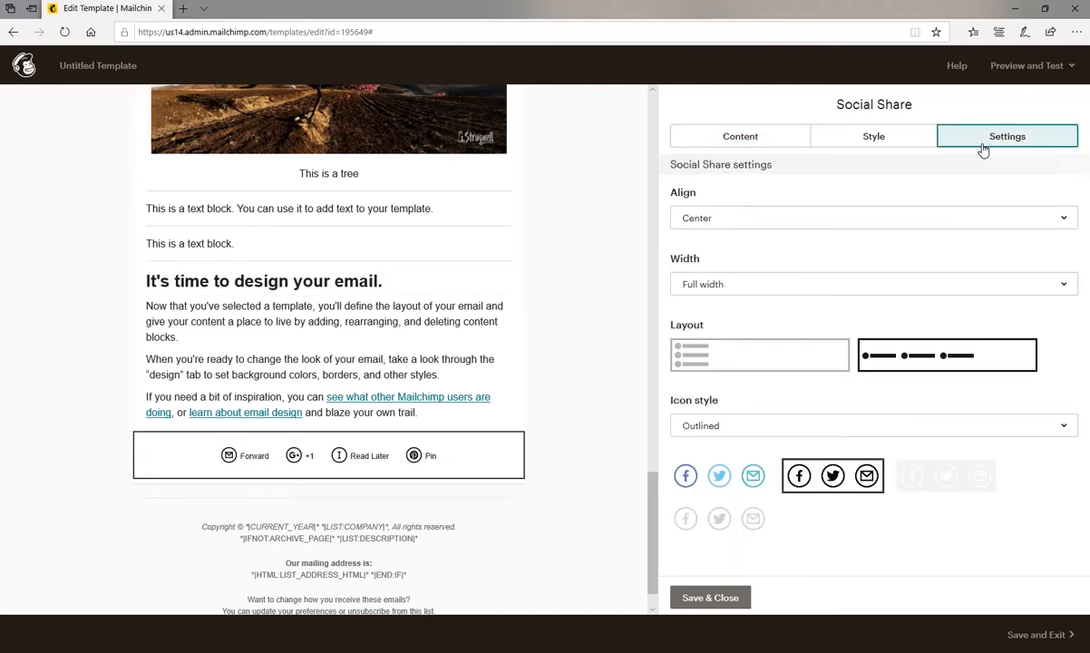
pyautogui.click(925, 224)
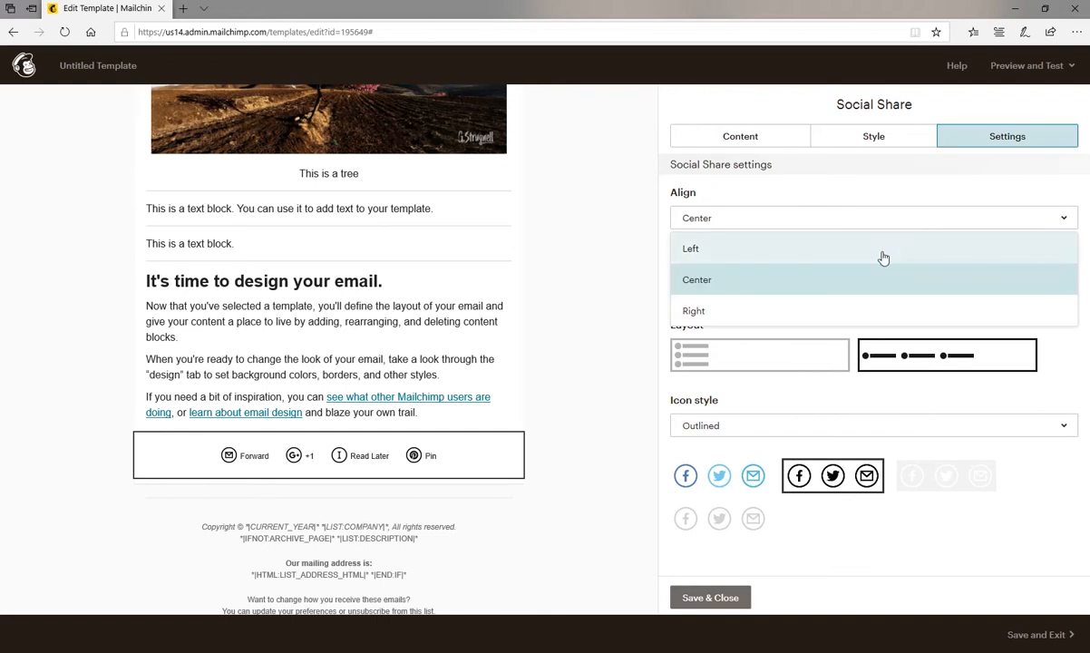
pyautogui.click(883, 249)
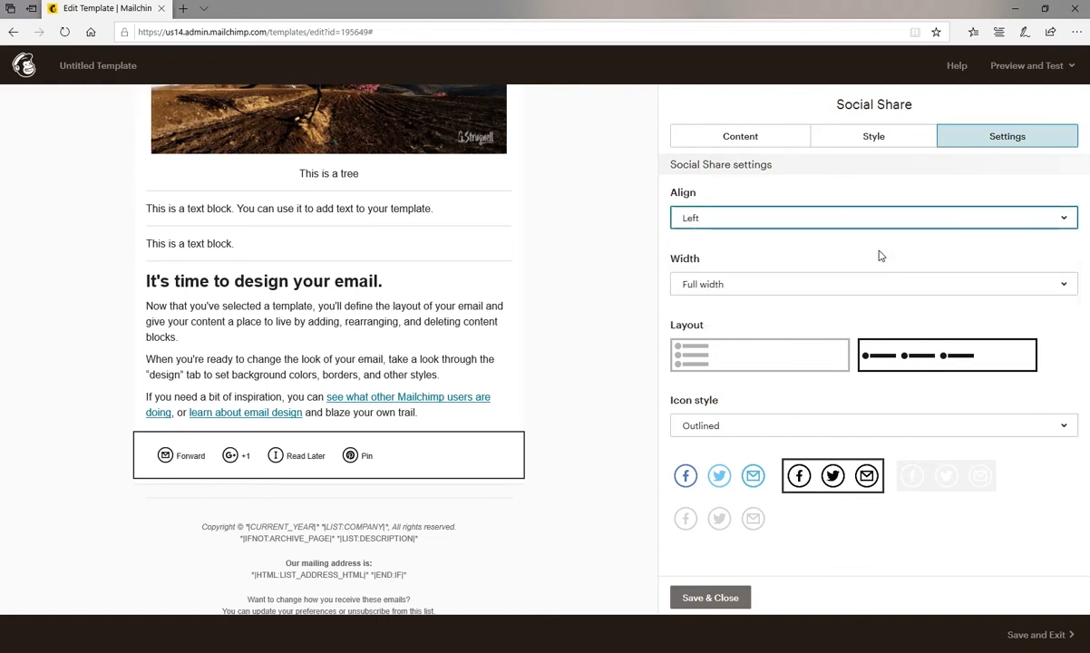
pyautogui.click(861, 286)
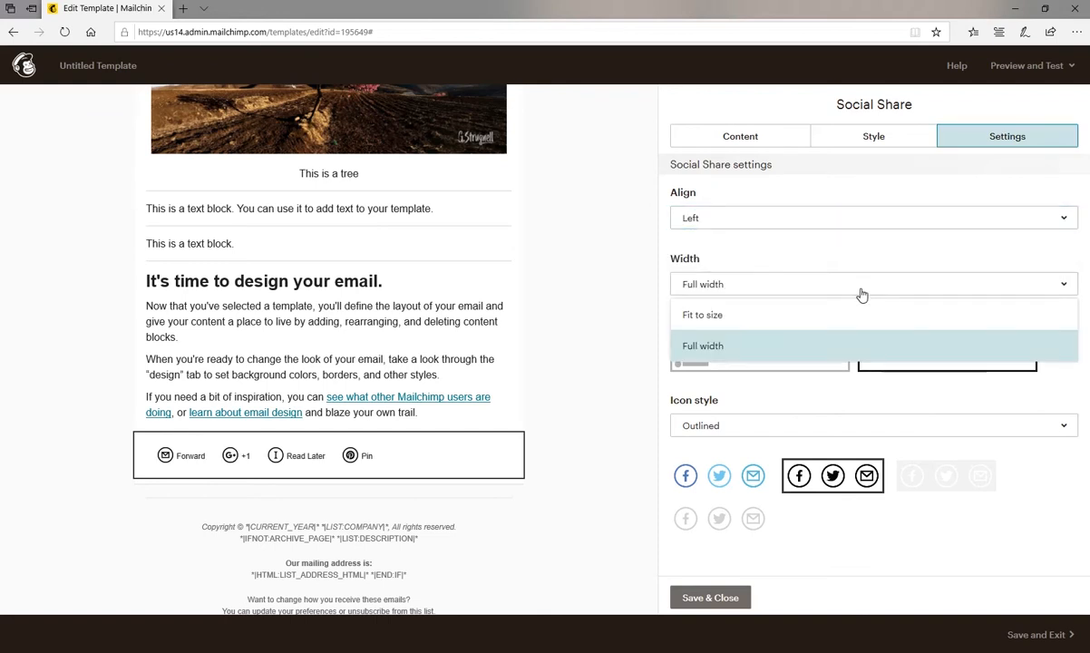
pyautogui.click(852, 315)
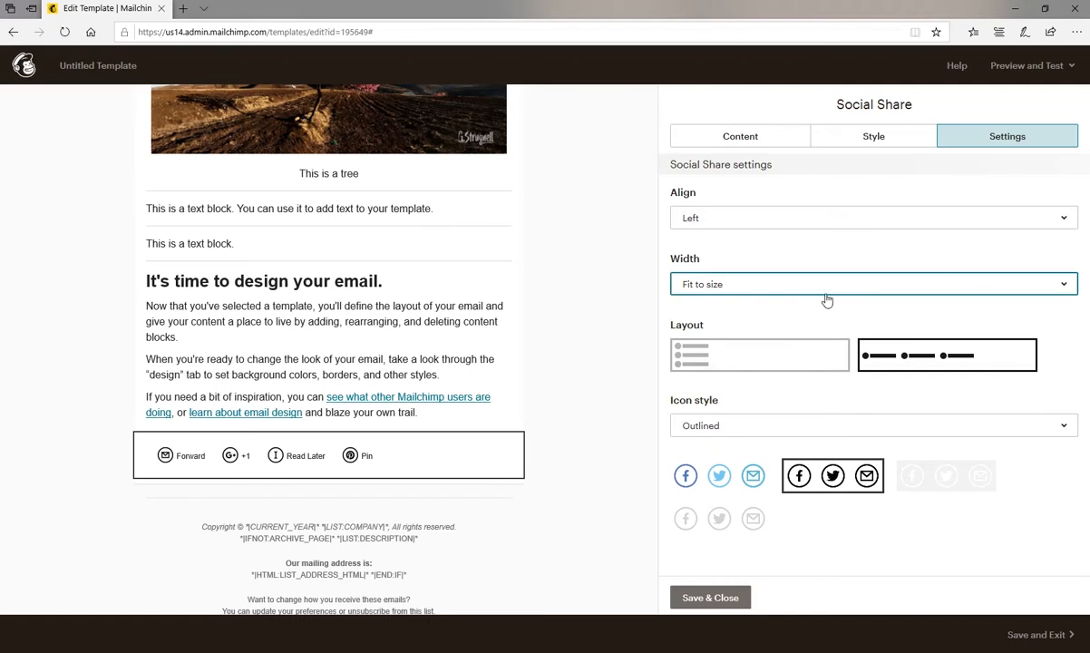
pyautogui.click(823, 286)
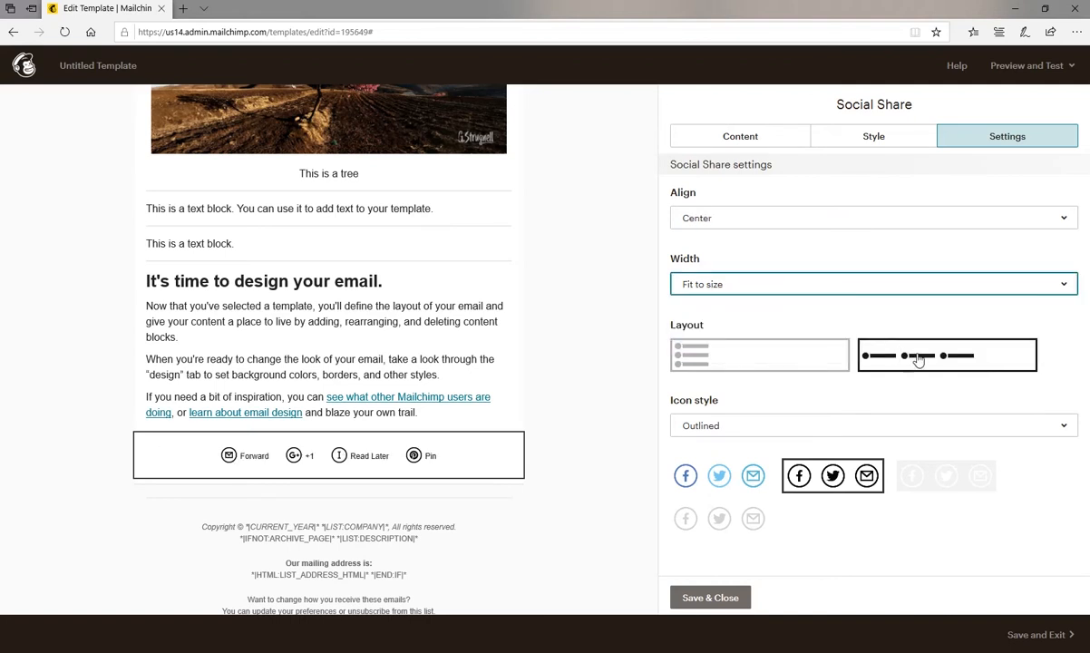
pyautogui.click(747, 361)
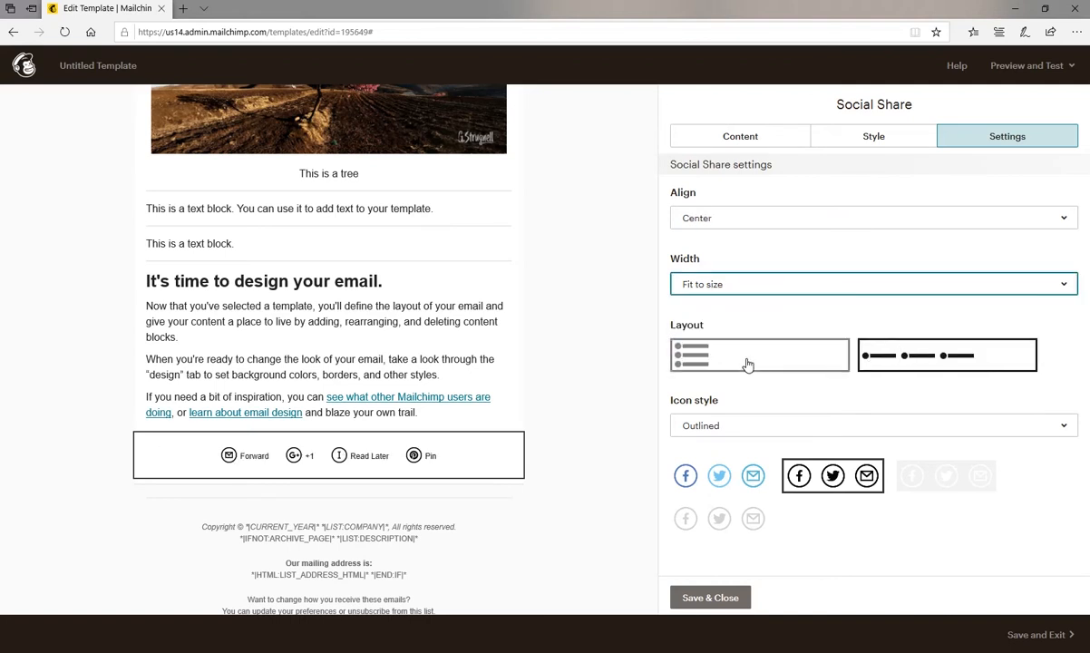
pyautogui.click(875, 360)
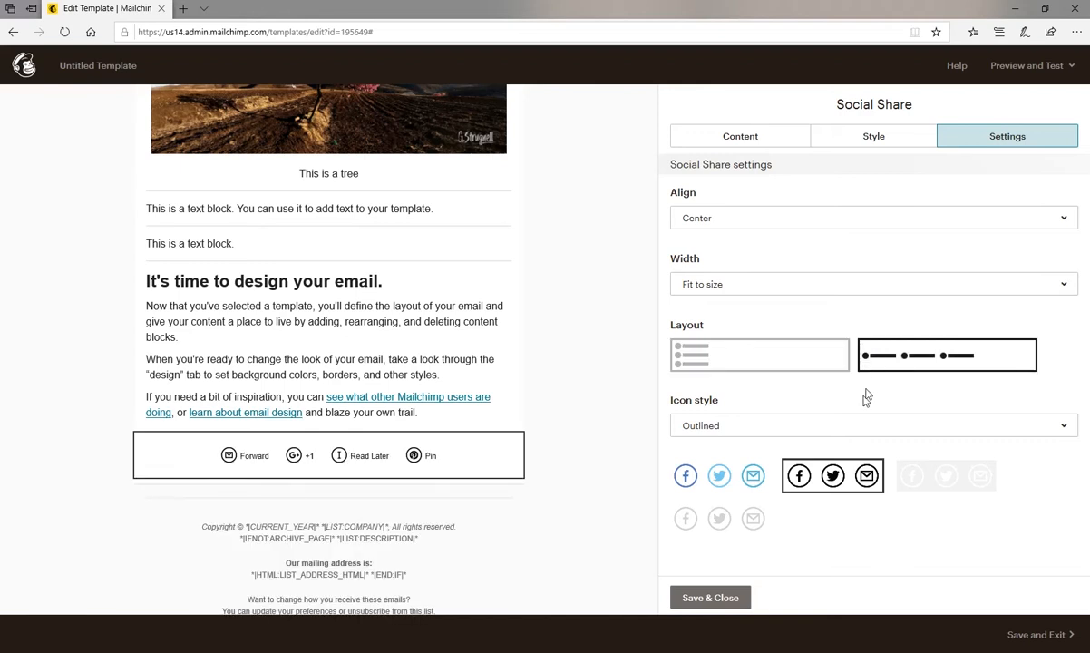
# Set the Social Share icons to Solid, compare the black and white sets, choose the coloured set and save the block.
pyautogui.click(858, 427)
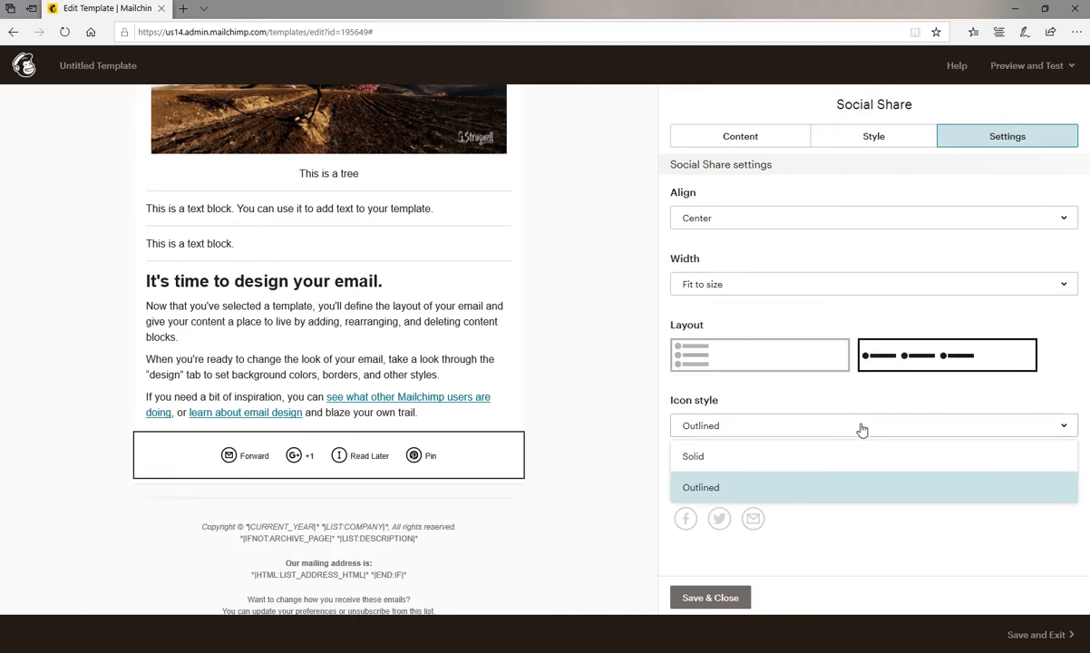
pyautogui.click(787, 452)
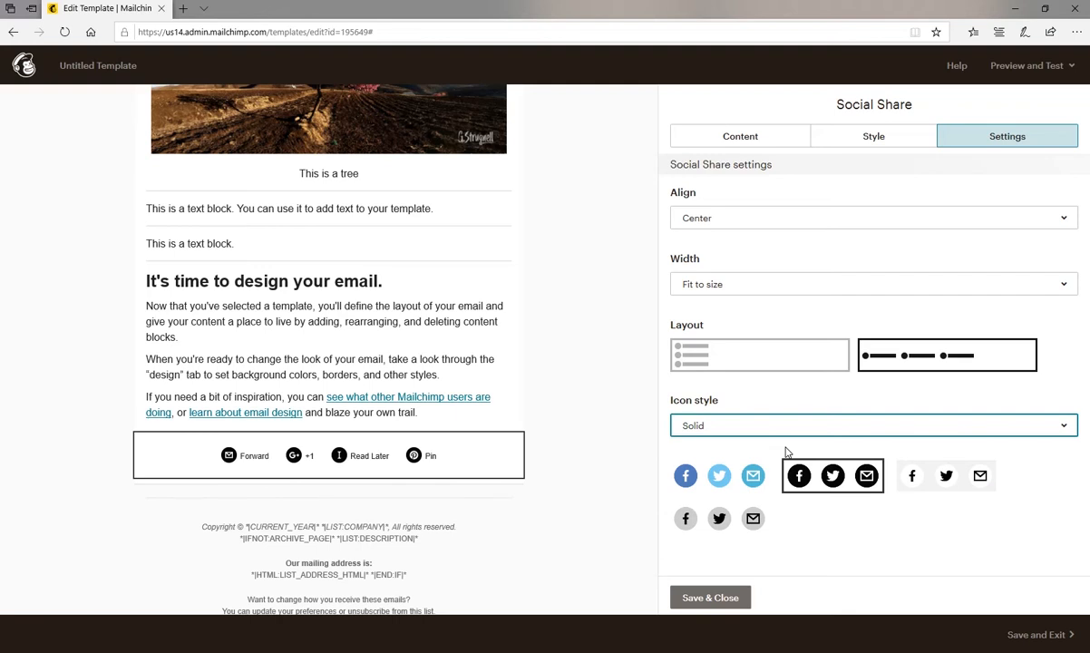
pyautogui.click(738, 477)
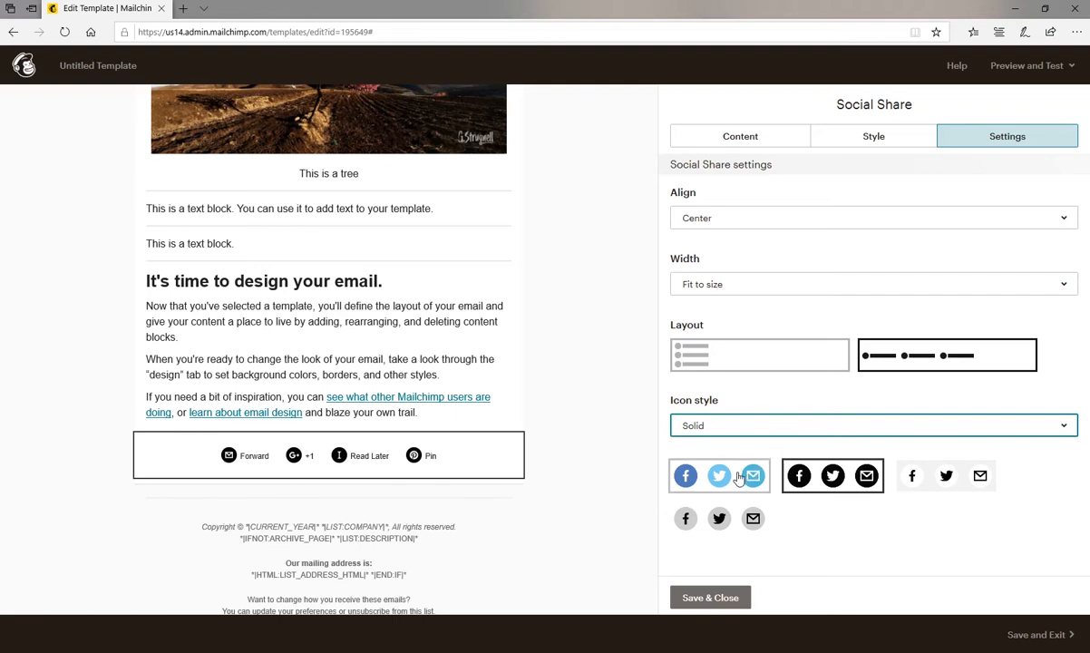
pyautogui.click(816, 475)
pyautogui.click(928, 475)
pyautogui.click(720, 475)
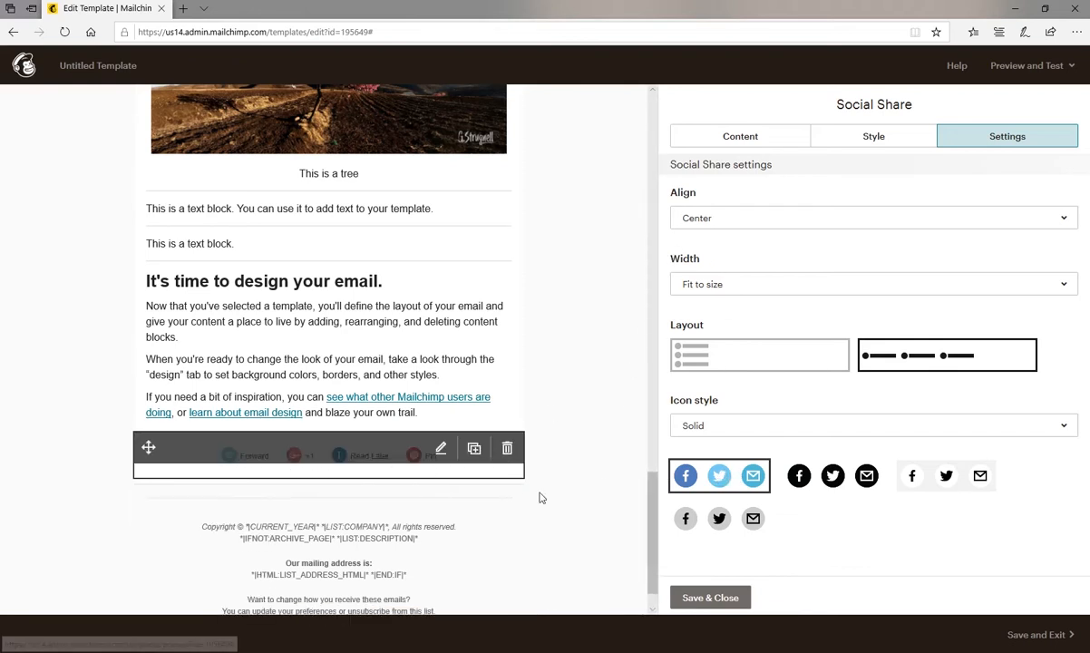
pyautogui.click(715, 600)
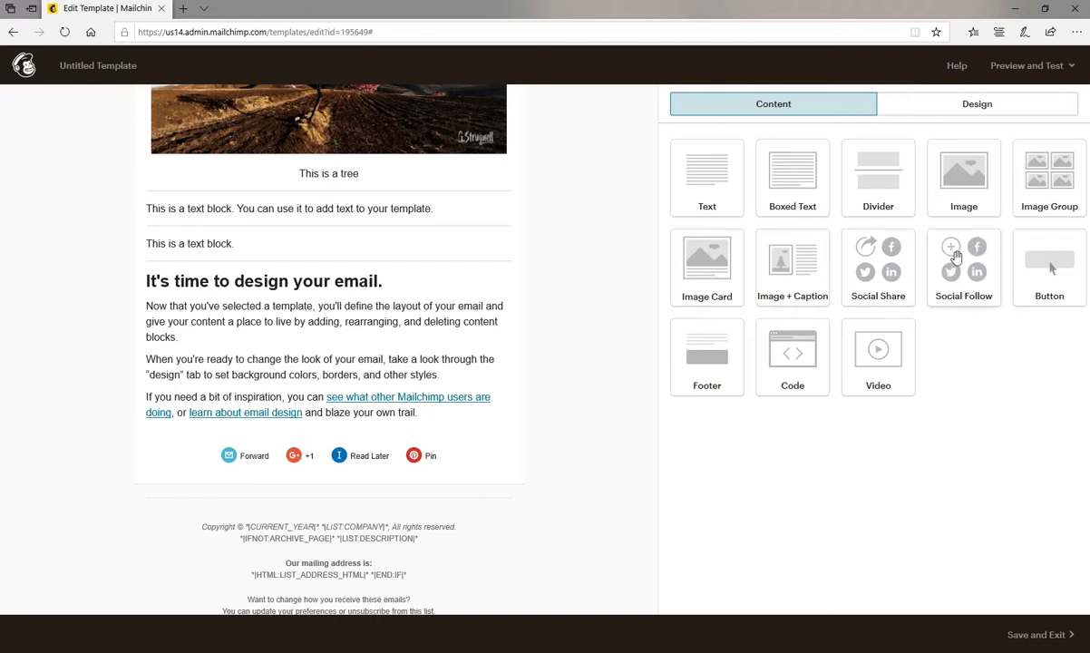
# Add a Social Follow block above the Social Share block and change its first service from Facebook to YouTube.
pyautogui.moveTo(977, 258); pyautogui.dragTo(461, 440)
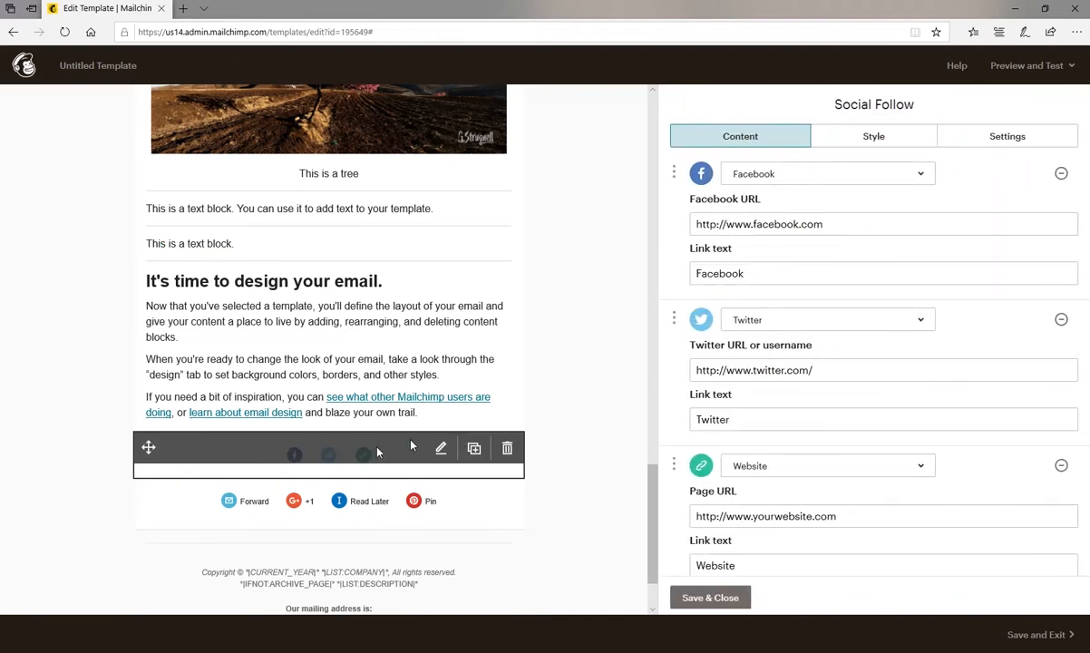
pyautogui.click(920, 175)
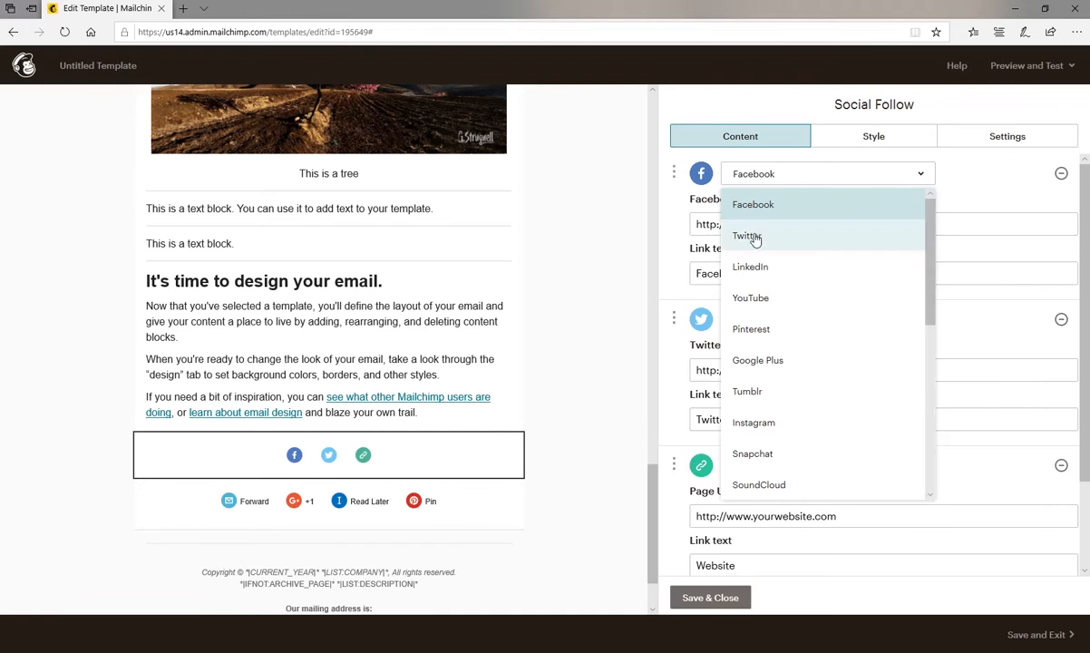
pyautogui.click(759, 300)
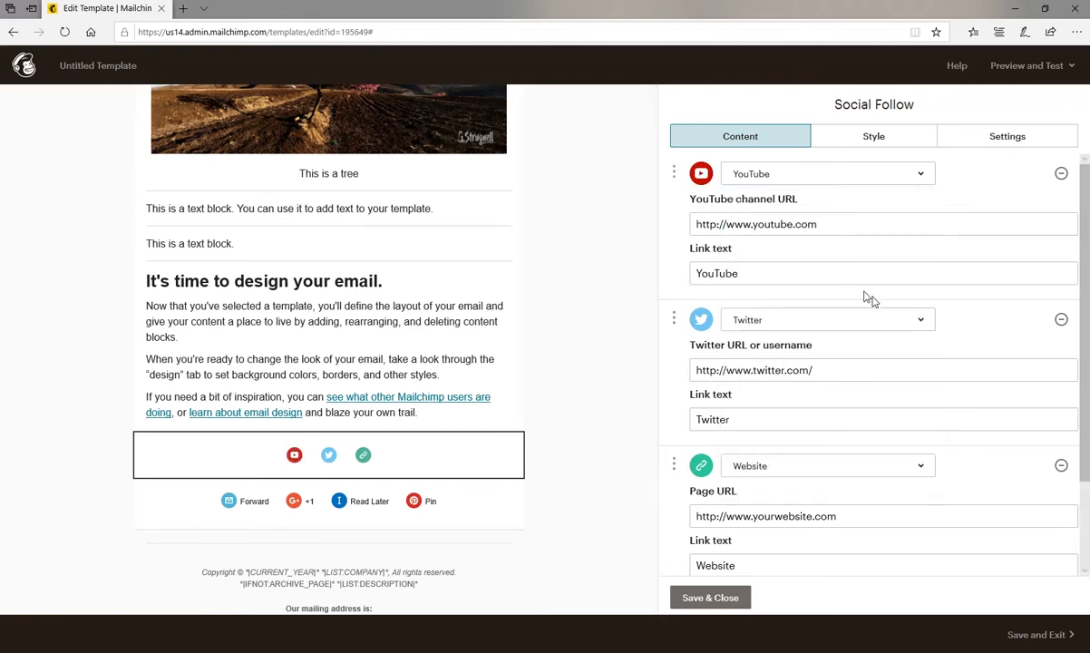
# Append the channel name to the YouTube channel URL and set its link text to "Check out my latest YouTube videos from Uganda".
pyautogui.click(916, 319)
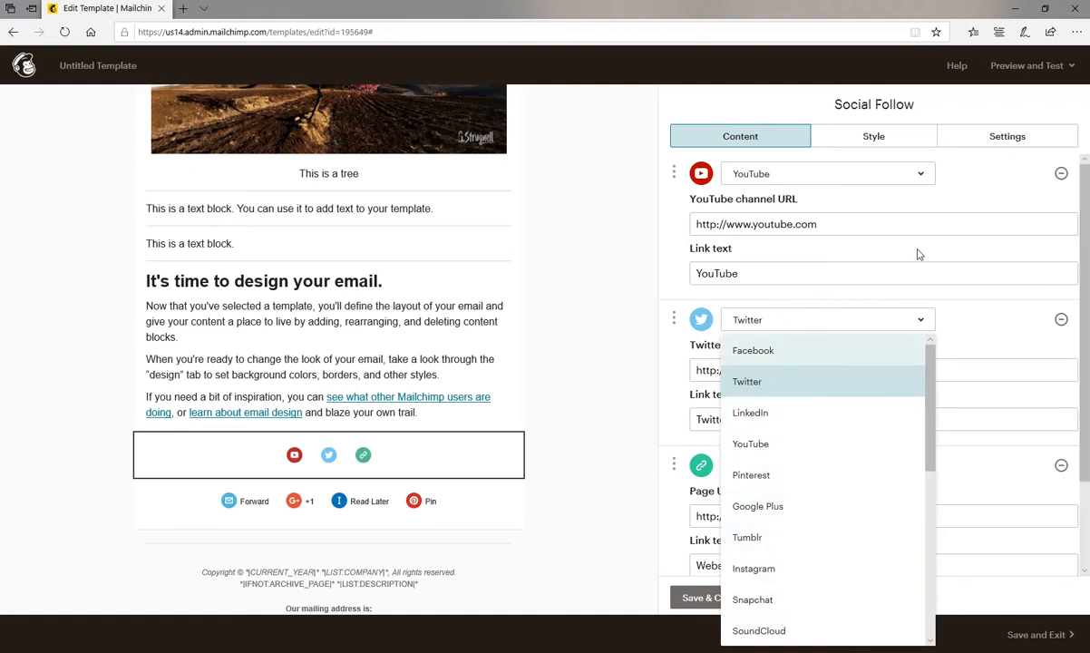
pyautogui.click(820, 223)
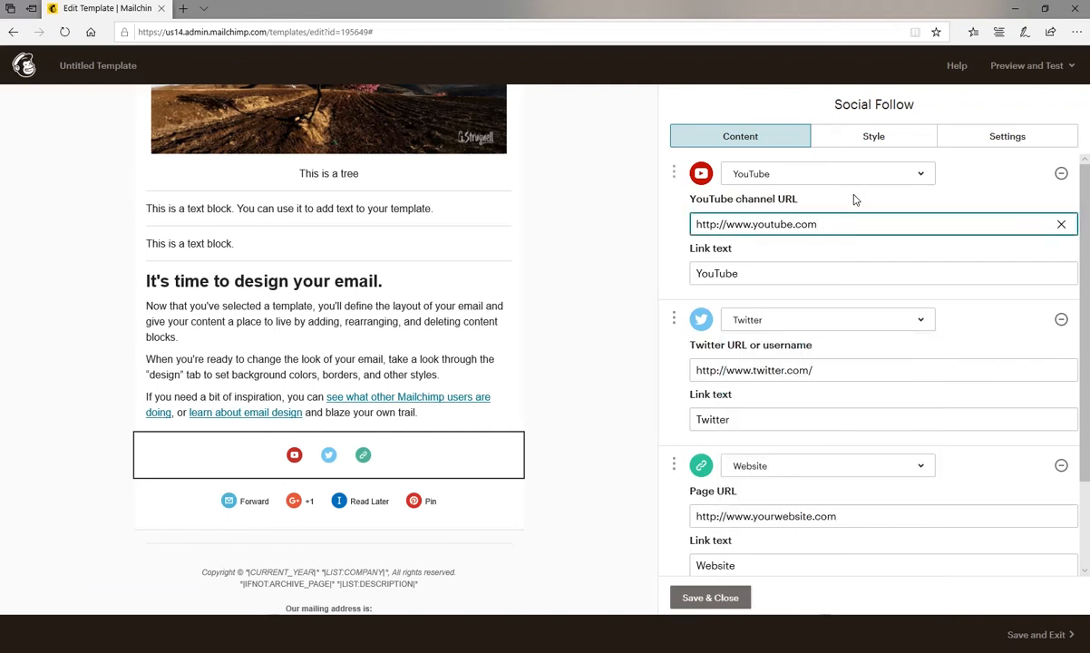
pyautogui.write('adampope')
pyautogui.click(694, 273)
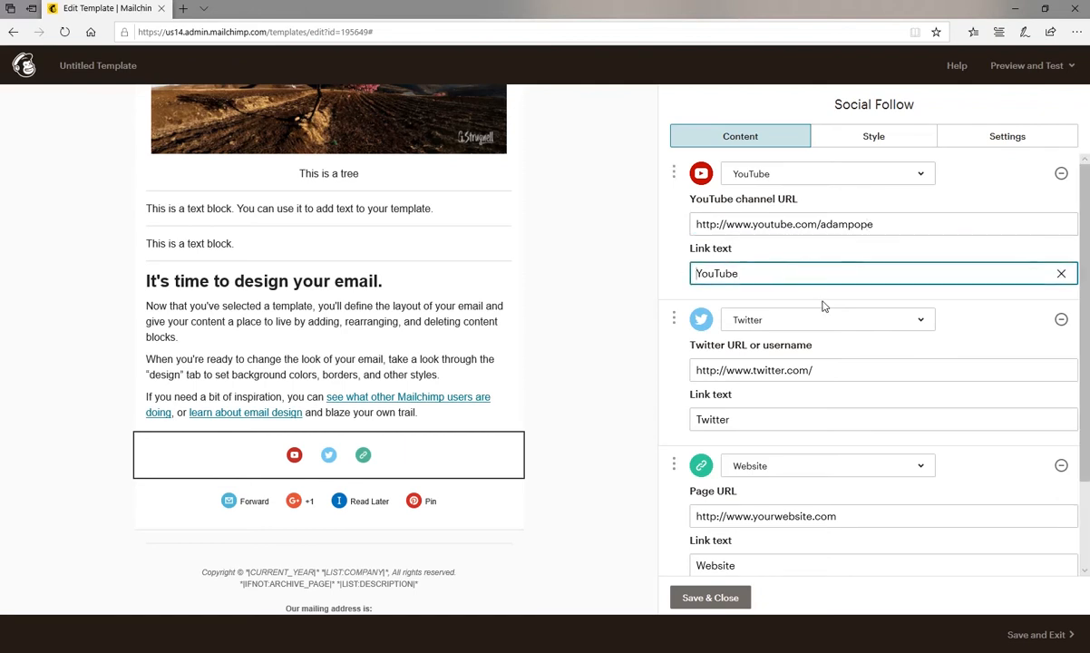
pyautogui.write('Check out ')
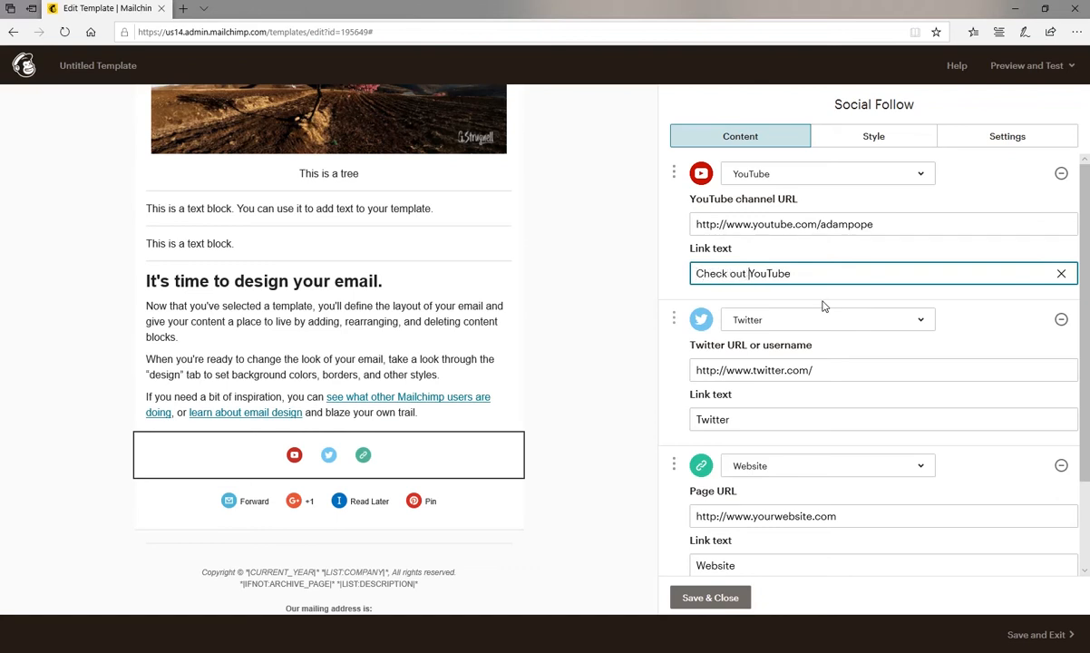
pyautogui.write('my latest')
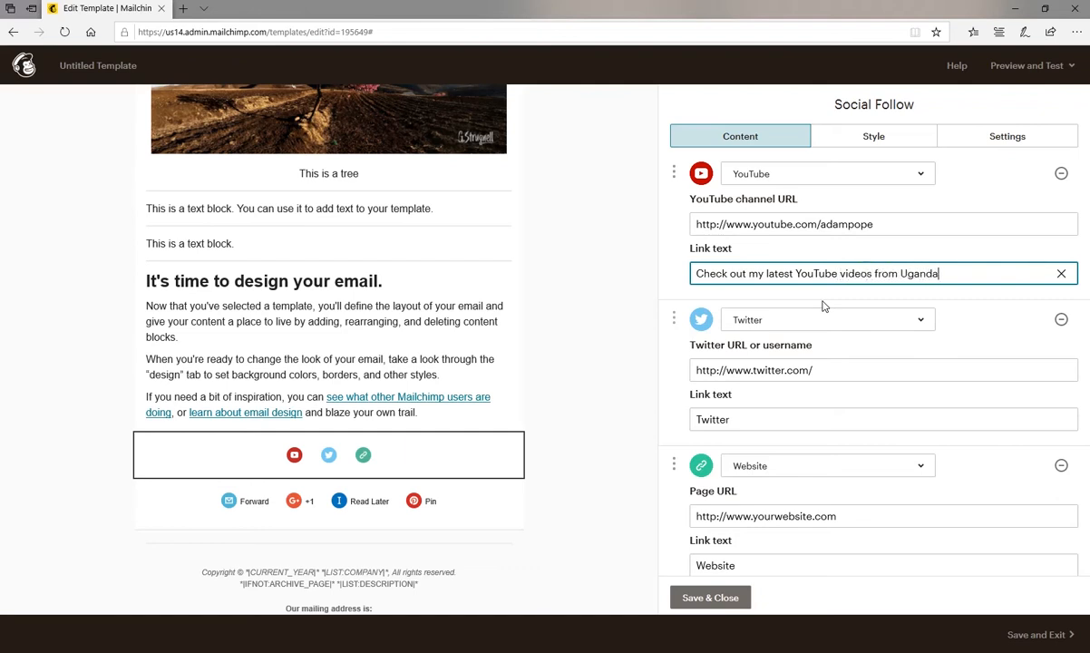
pyautogui.click(987, 300)
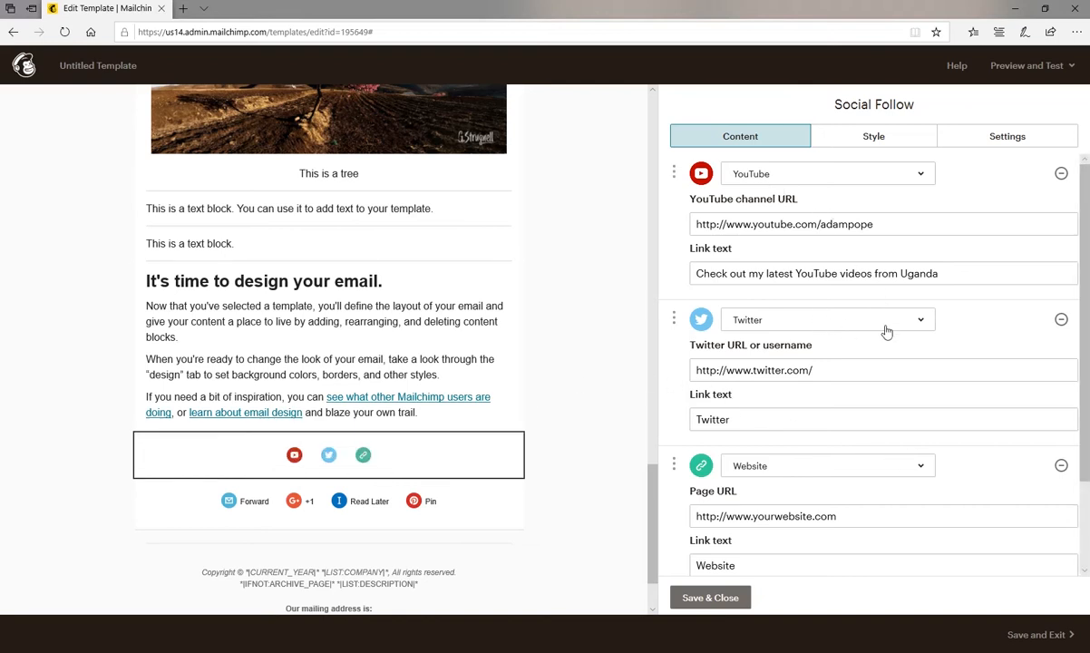
# Change the second Social Follow service to Facebook and append the profile name to the Facebook URL.
pyautogui.click(859, 315)
pyautogui.click(779, 352)
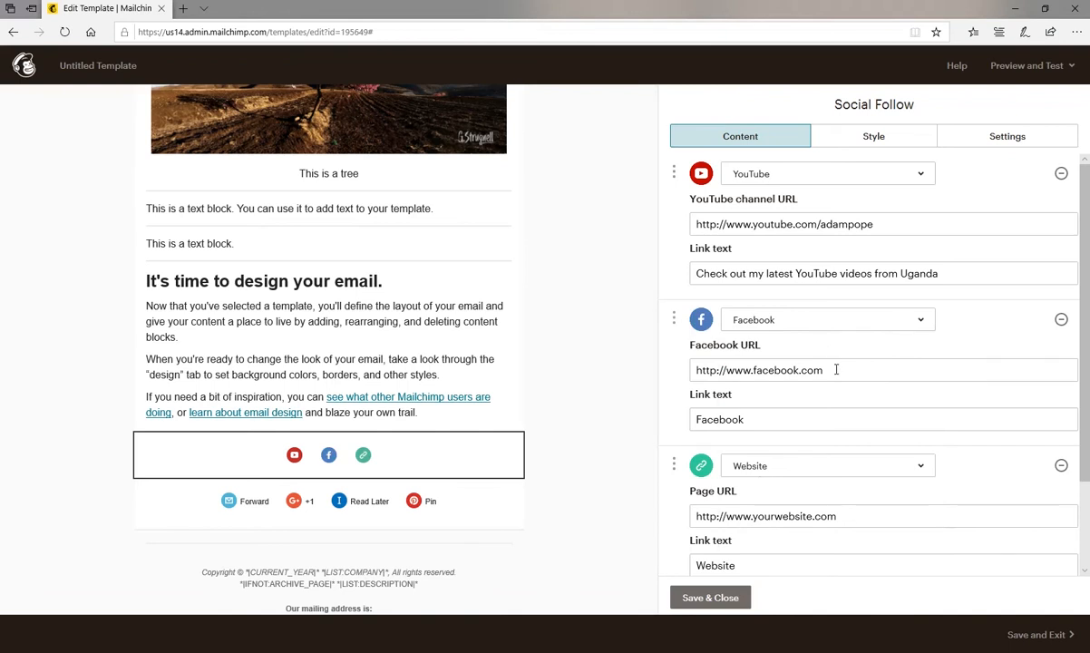
pyautogui.click(835, 370)
pyautogui.write('/adampope')
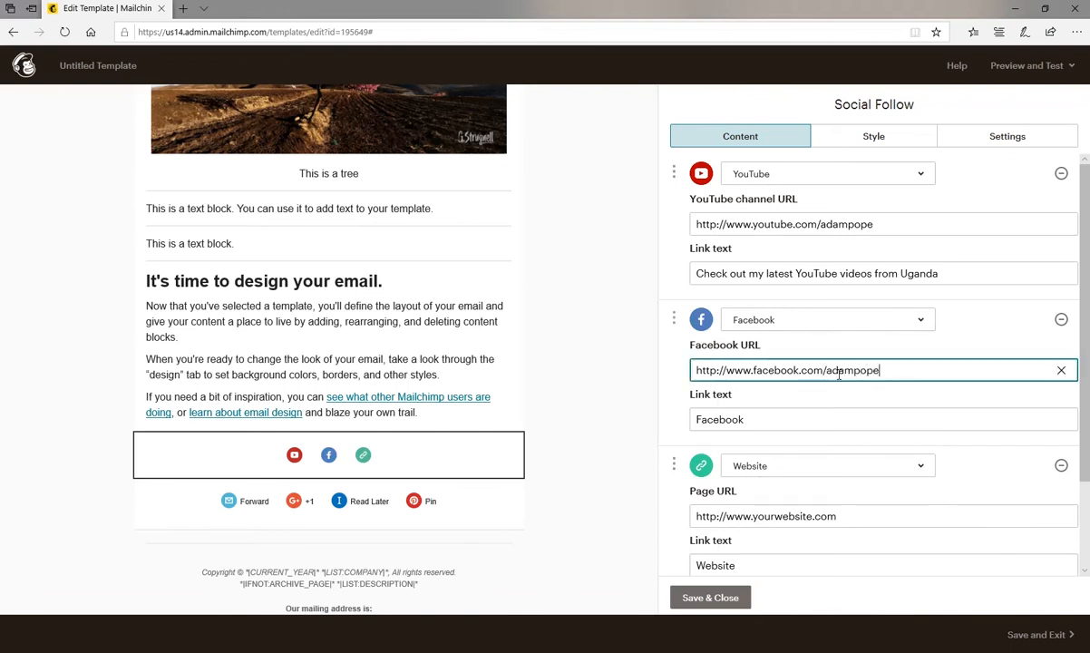
# Set the Facebook entry's link text to "Follow me on Facebook", keeping the Website entry's default URL and link text.
pyautogui.click(696, 419)
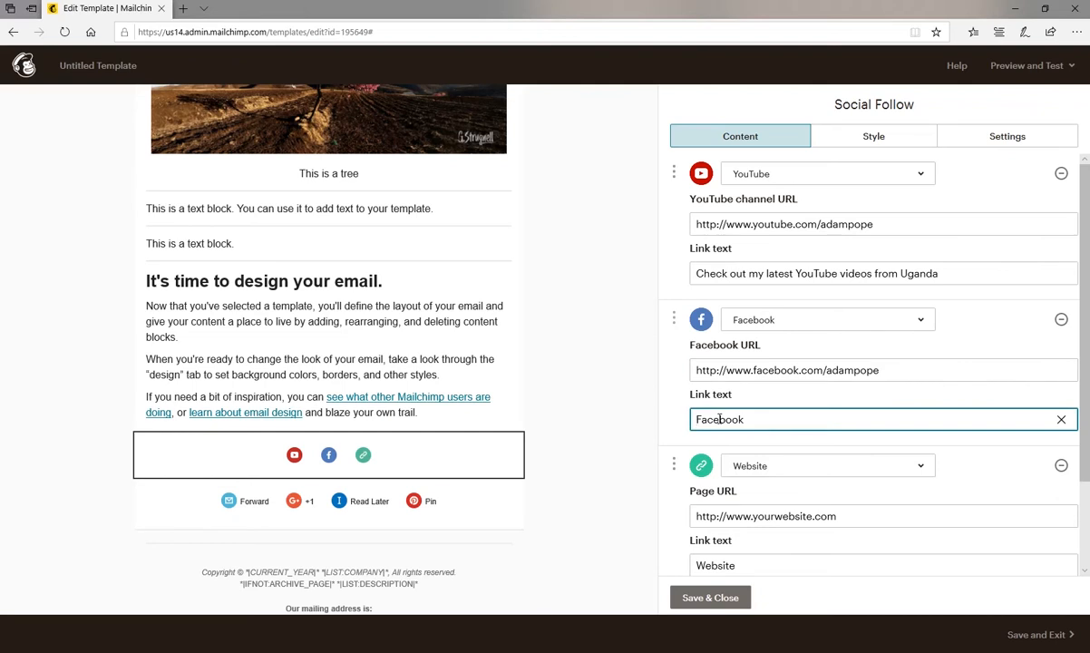
pyautogui.write('Follow me on')
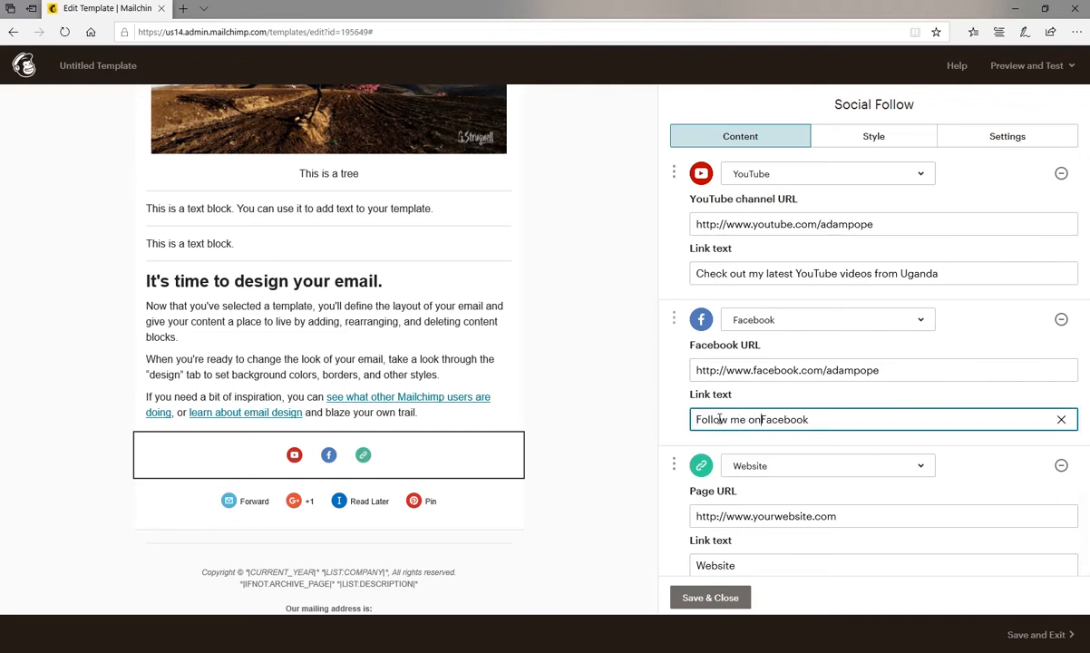
pyautogui.click(851, 514)
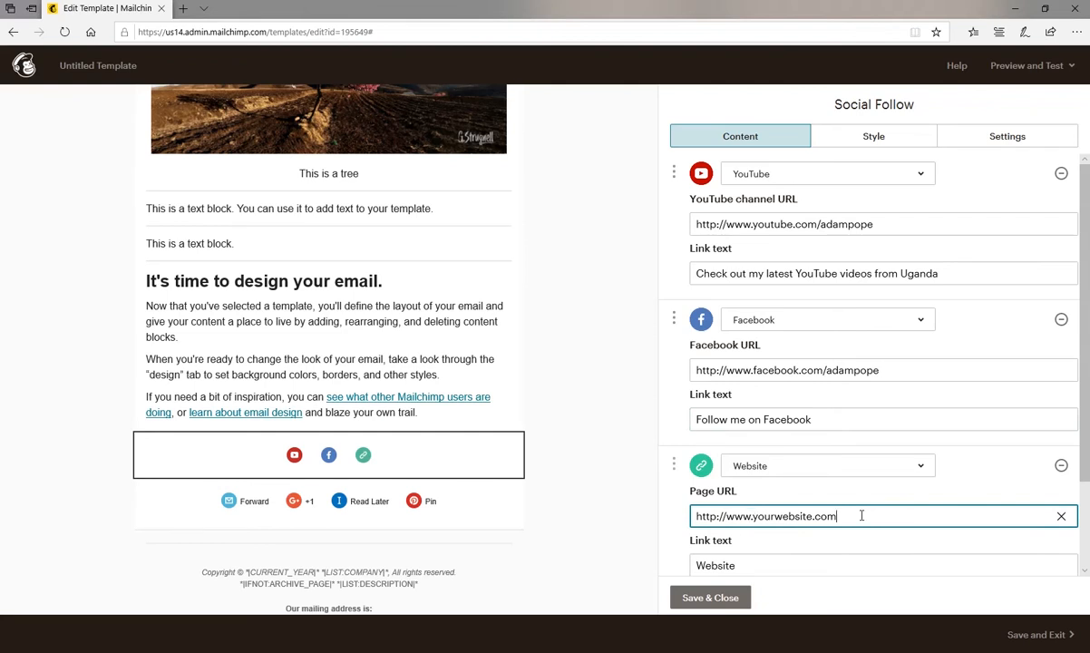
pyautogui.click(766, 566)
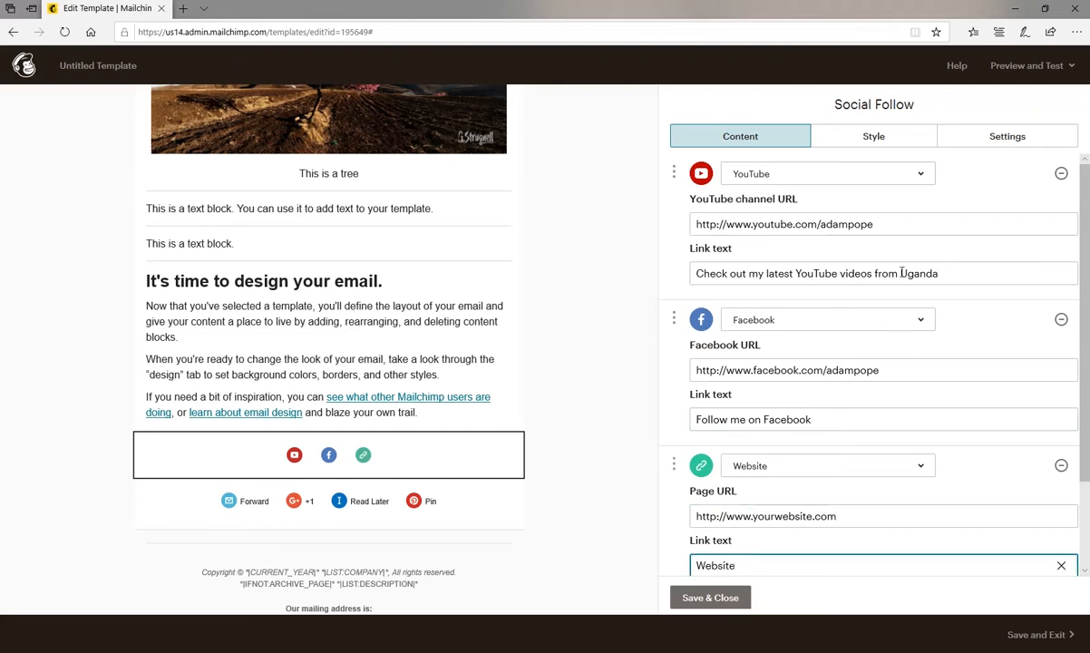
# Try the Text only display for the Social Follow block, settling on Both icon and text.
pyautogui.click(997, 138)
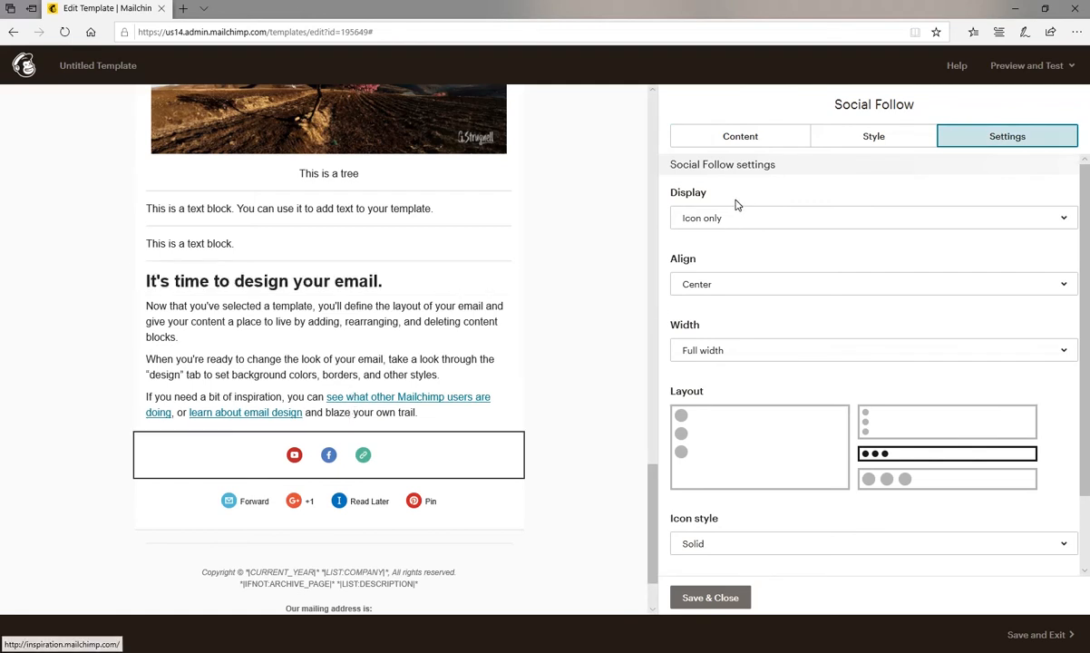
pyautogui.moveTo(312, 462)
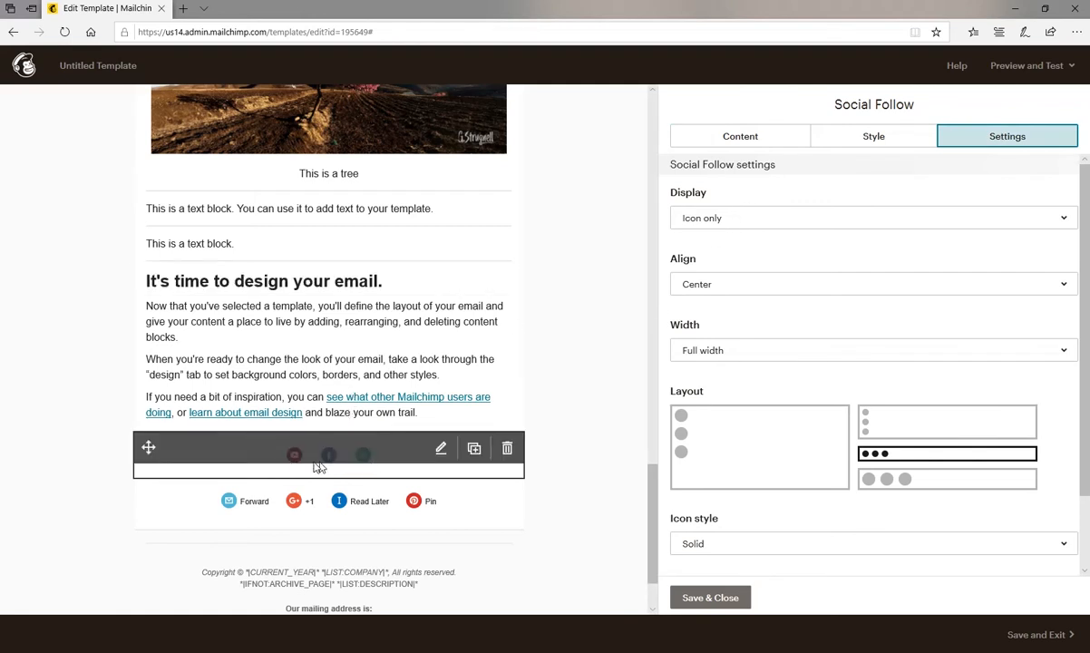
pyautogui.click(744, 222)
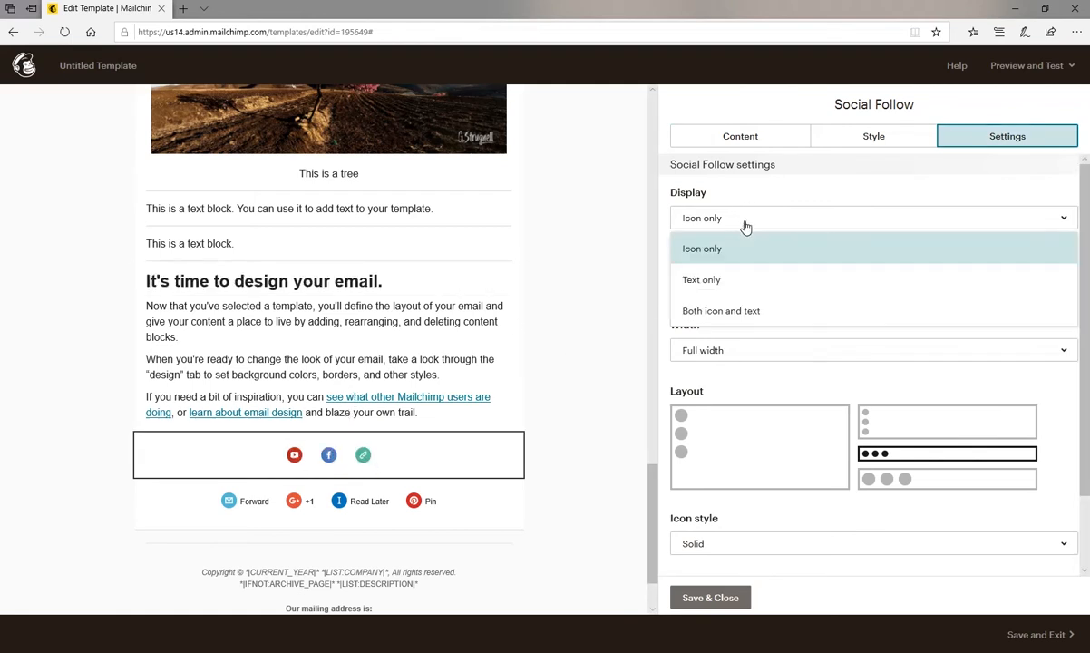
pyautogui.click(716, 282)
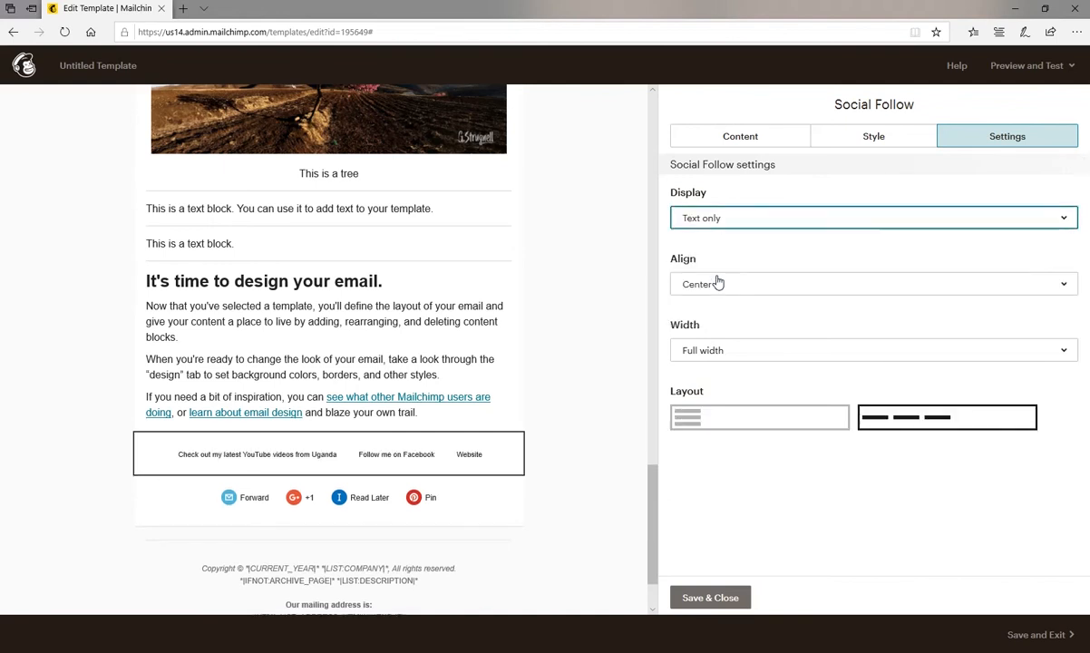
pyautogui.moveTo(212, 464)
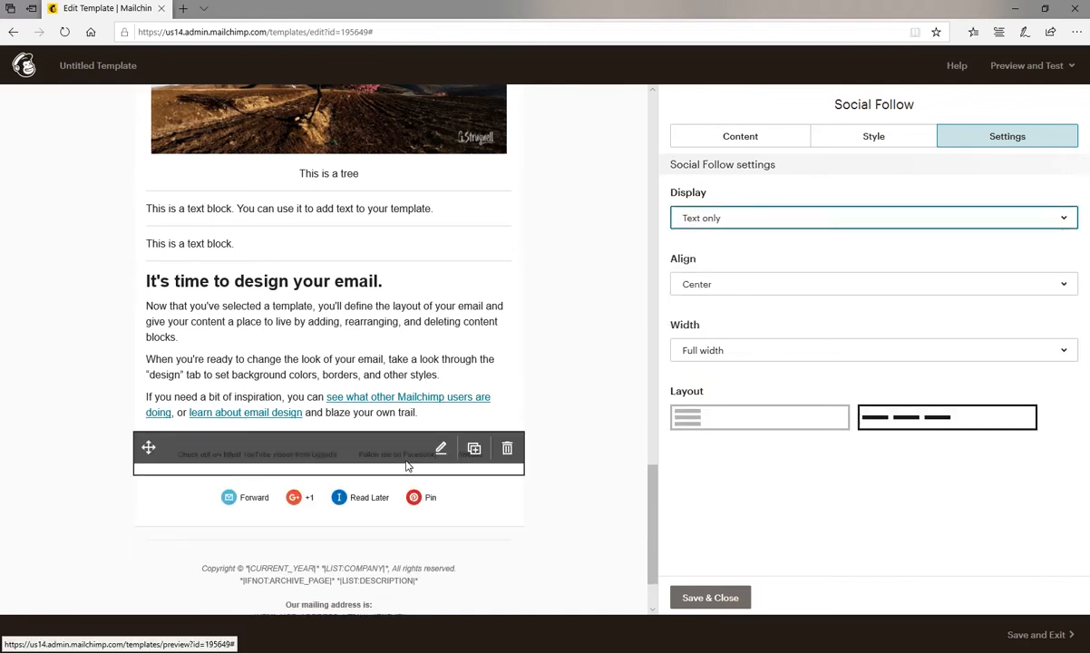
pyautogui.click(720, 222)
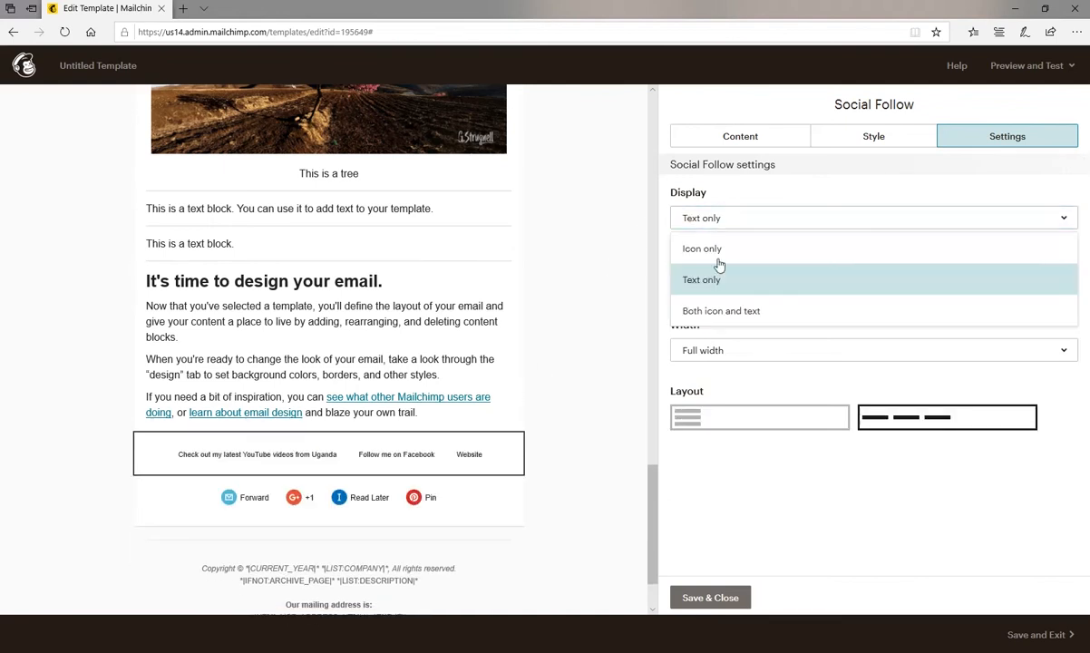
pyautogui.click(720, 310)
# Compare the Social Follow layouts and choose the vertical list with small icons beside their link text.
pyautogui.click(722, 449)
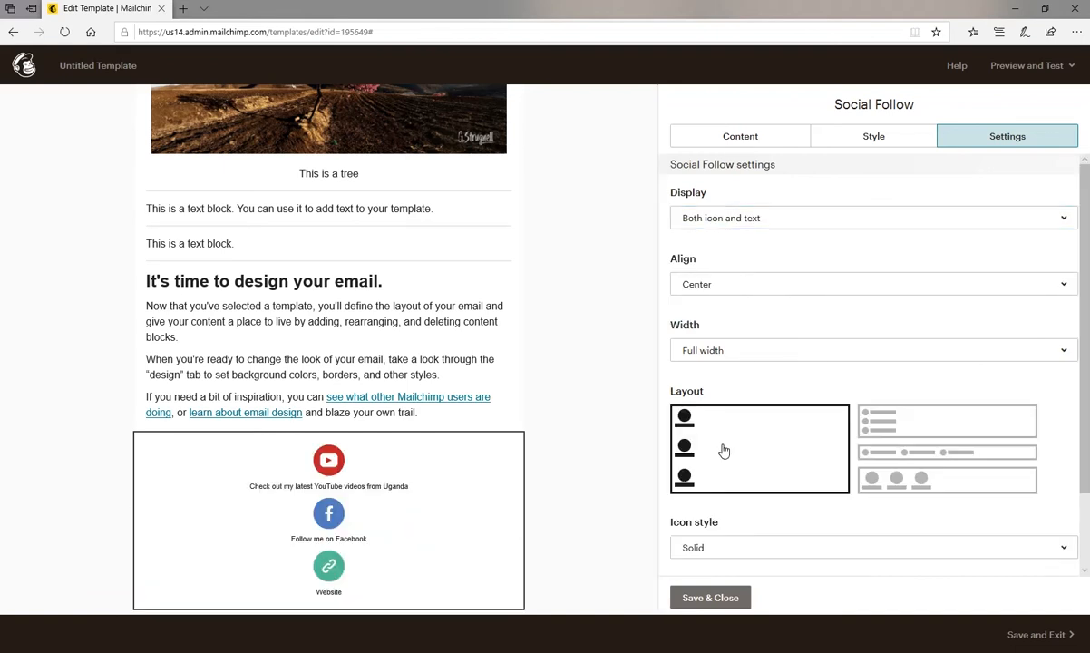
pyautogui.moveTo(343, 489)
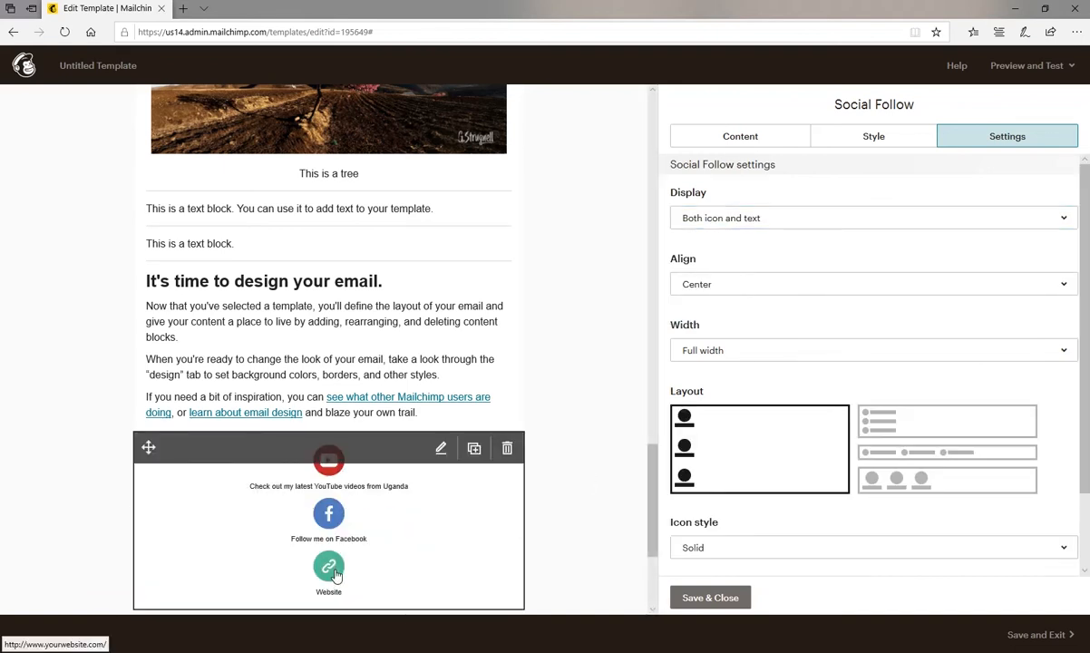
pyautogui.scroll(-1, 440, 538)
pyautogui.click(894, 423)
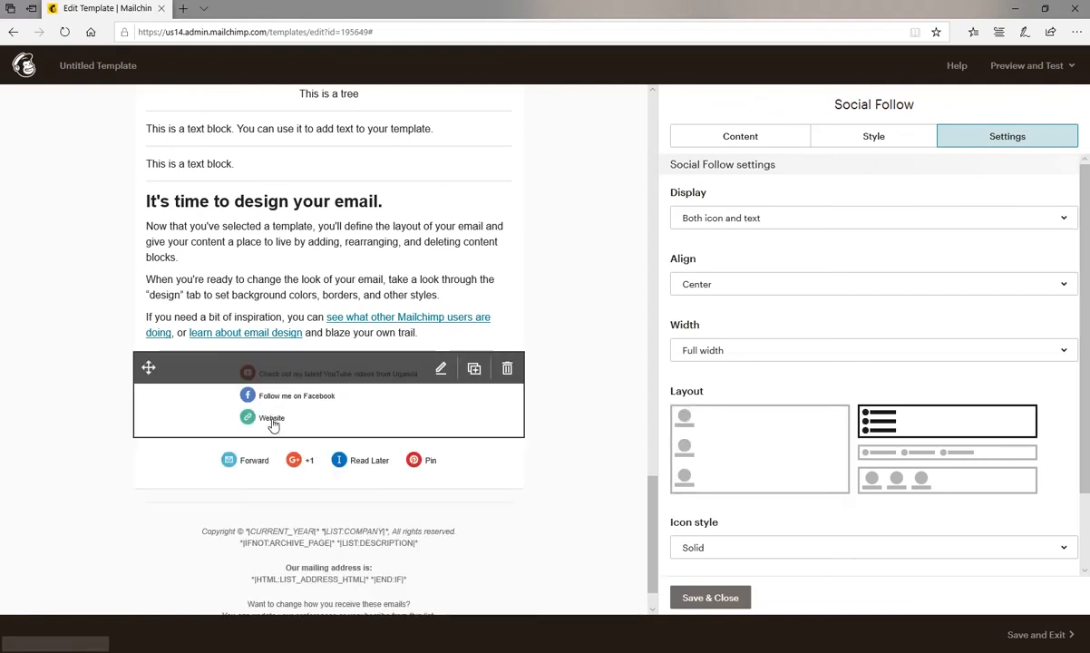
pyautogui.click(884, 454)
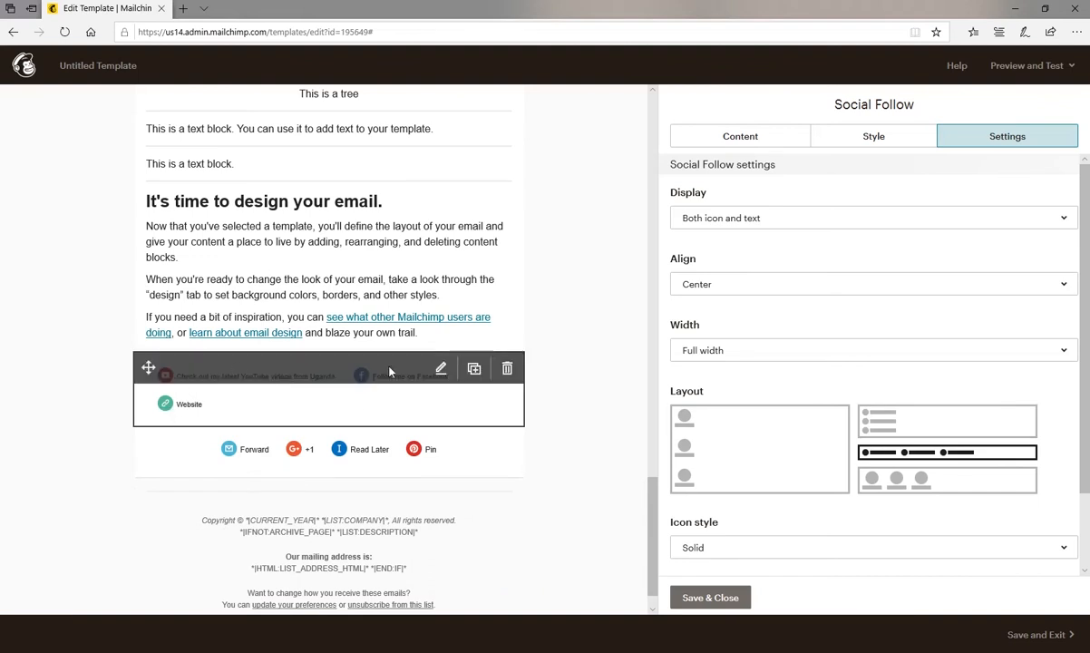
pyautogui.click(916, 484)
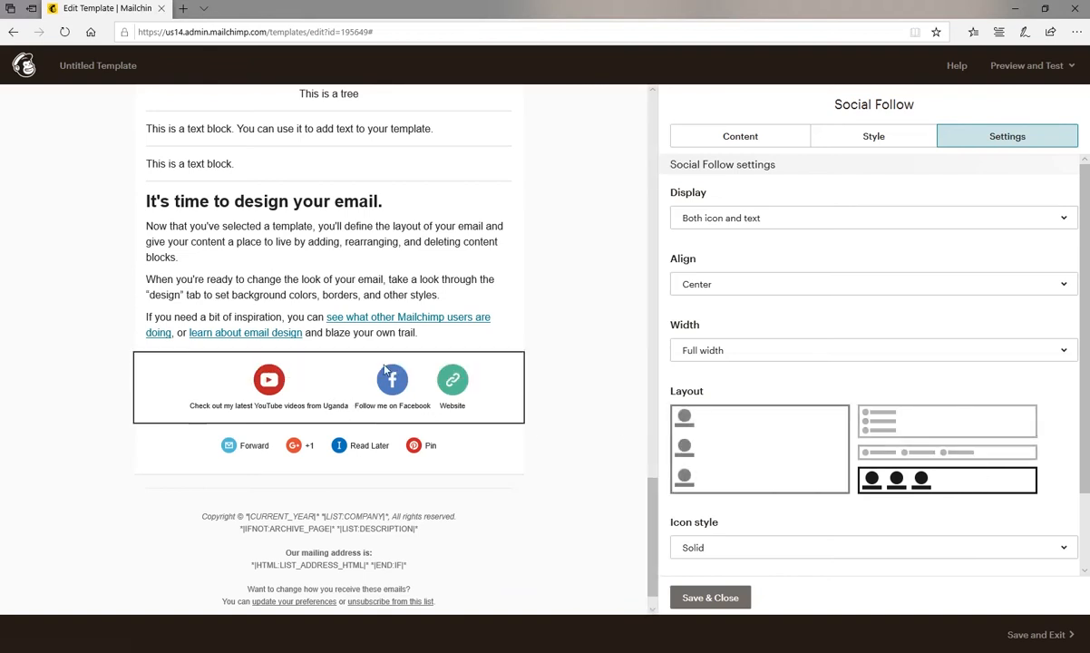
pyautogui.click(915, 422)
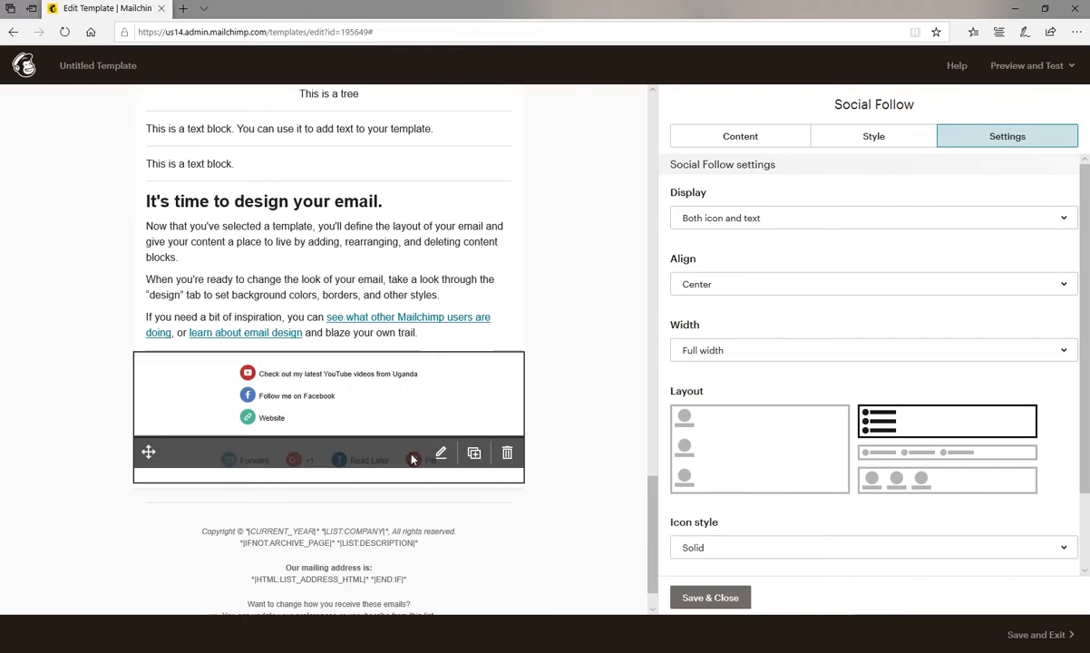
# Set the Social Follow icon style to Outlined and save the block.
pyautogui.click(778, 549)
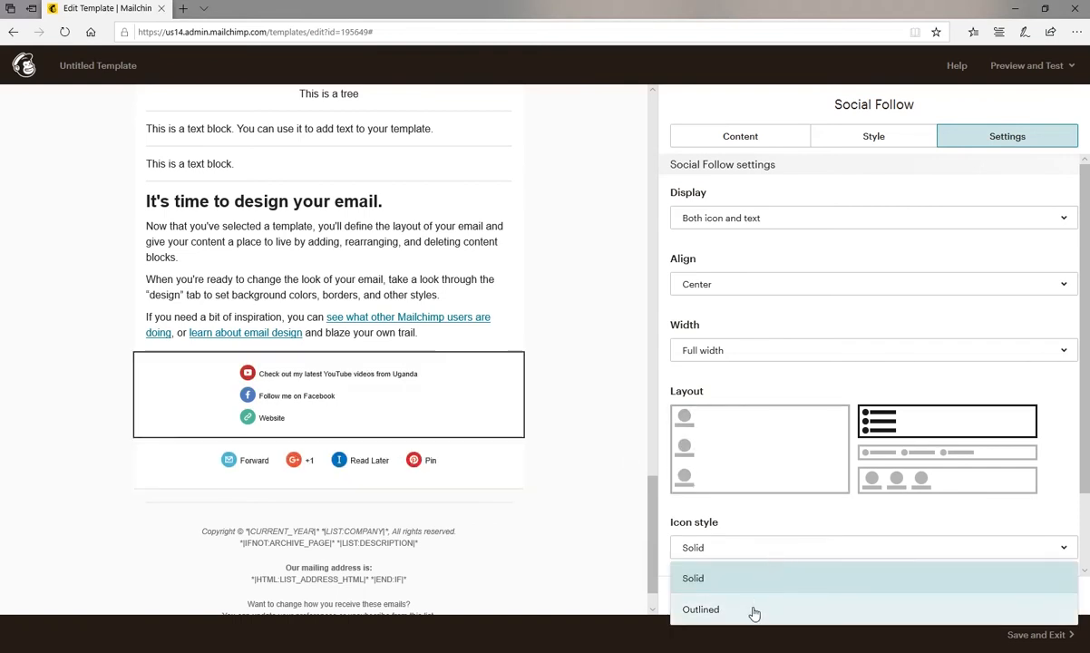
pyautogui.click(755, 608)
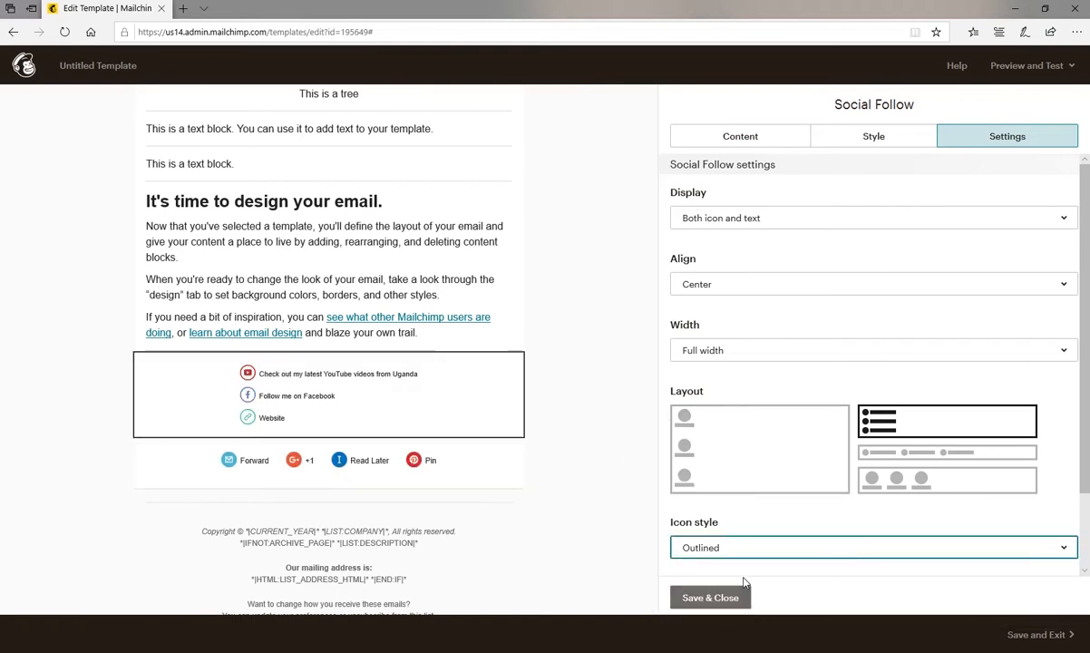
pyautogui.click(734, 596)
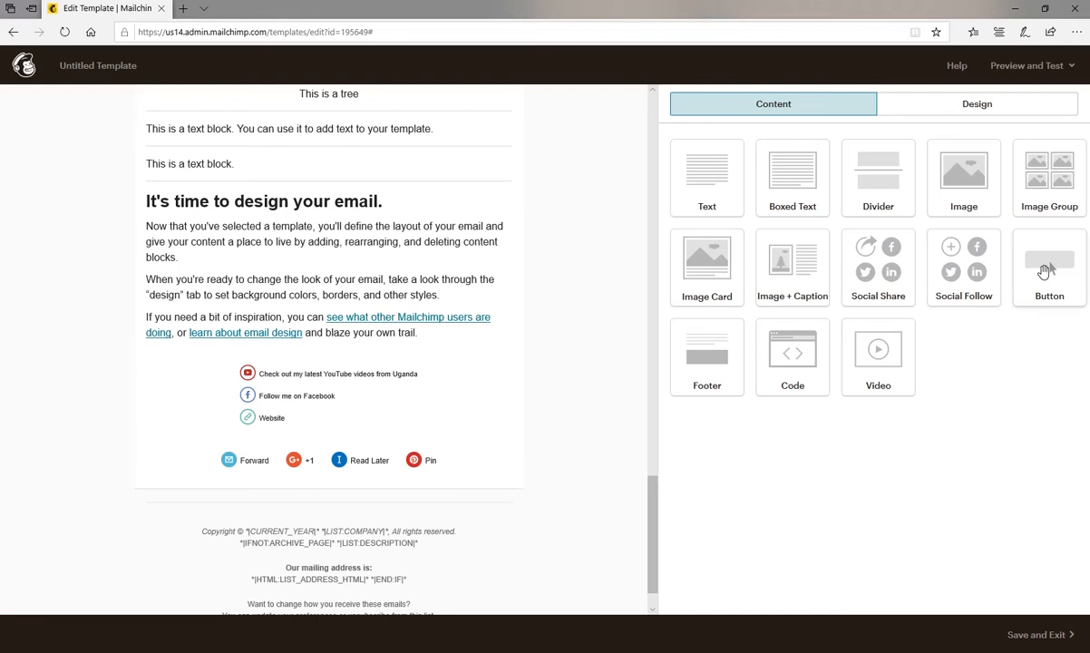
# Add a Button block above the "It's time to design your email." heading and copy the OSCAR blog article's address from a new browser tab.
pyautogui.moveTo(1044, 271); pyautogui.dragTo(438, 195)
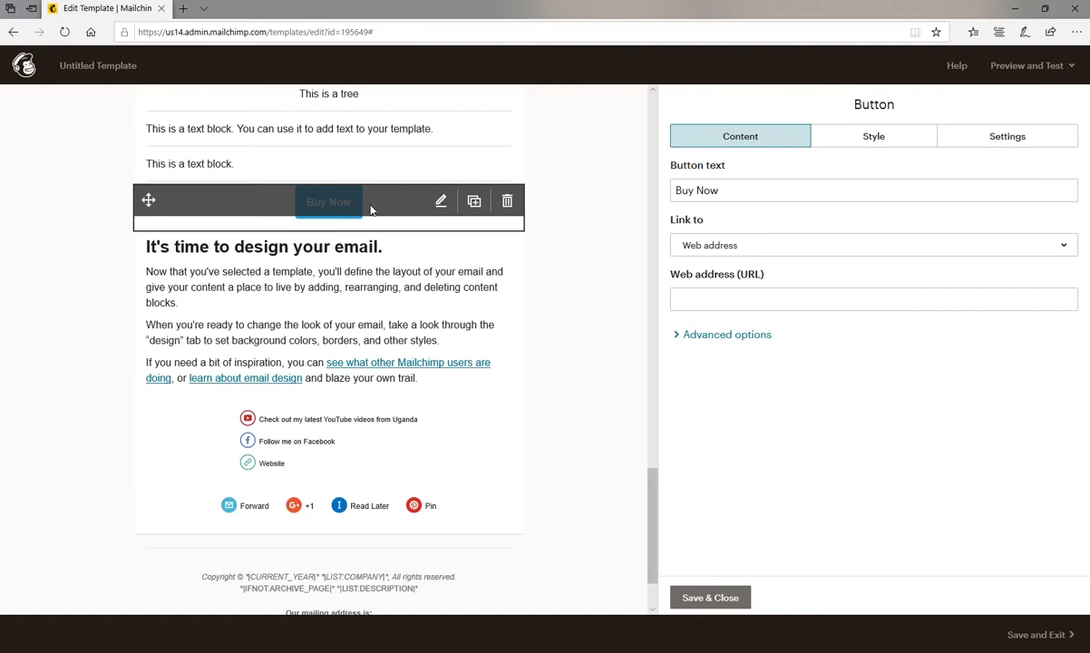
pyautogui.click(183, 9)
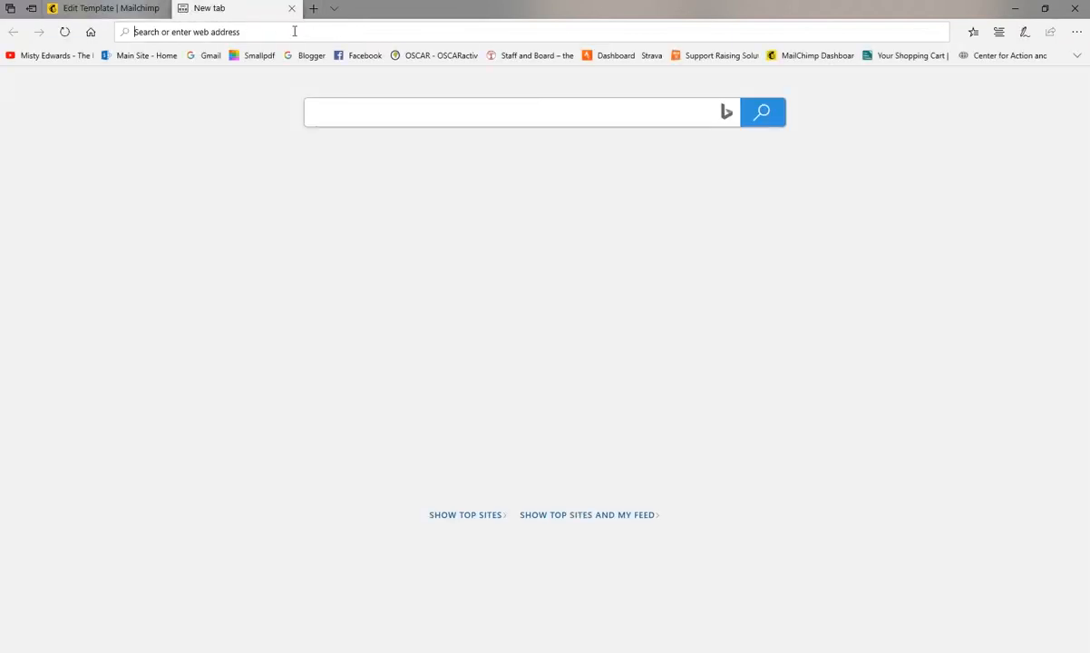
pyautogui.click(419, 57)
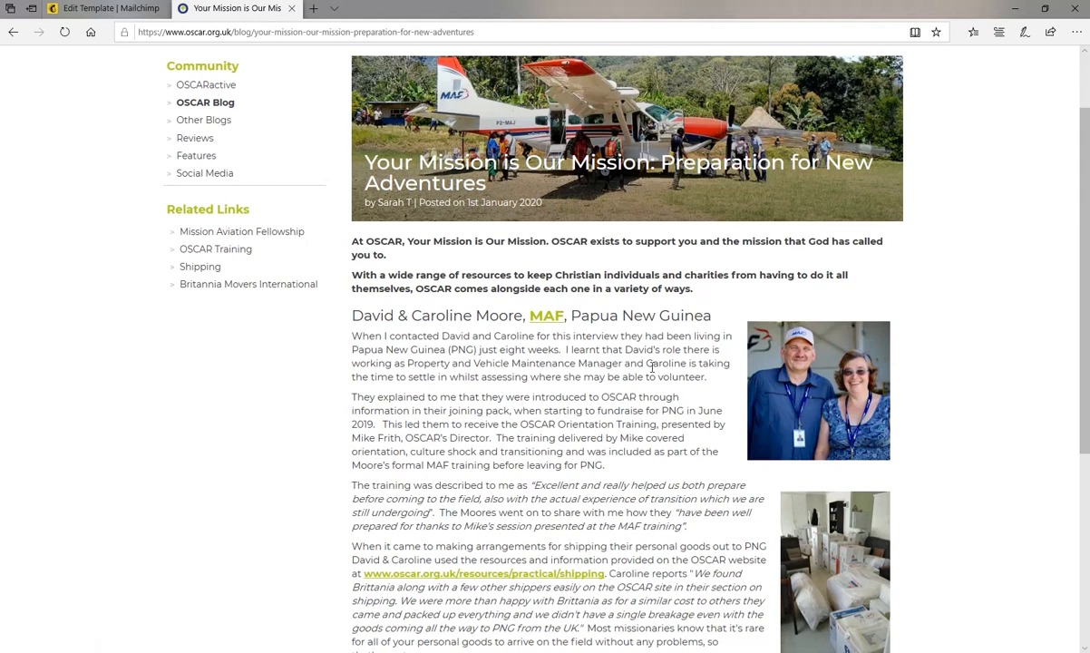
pyautogui.click(485, 29)
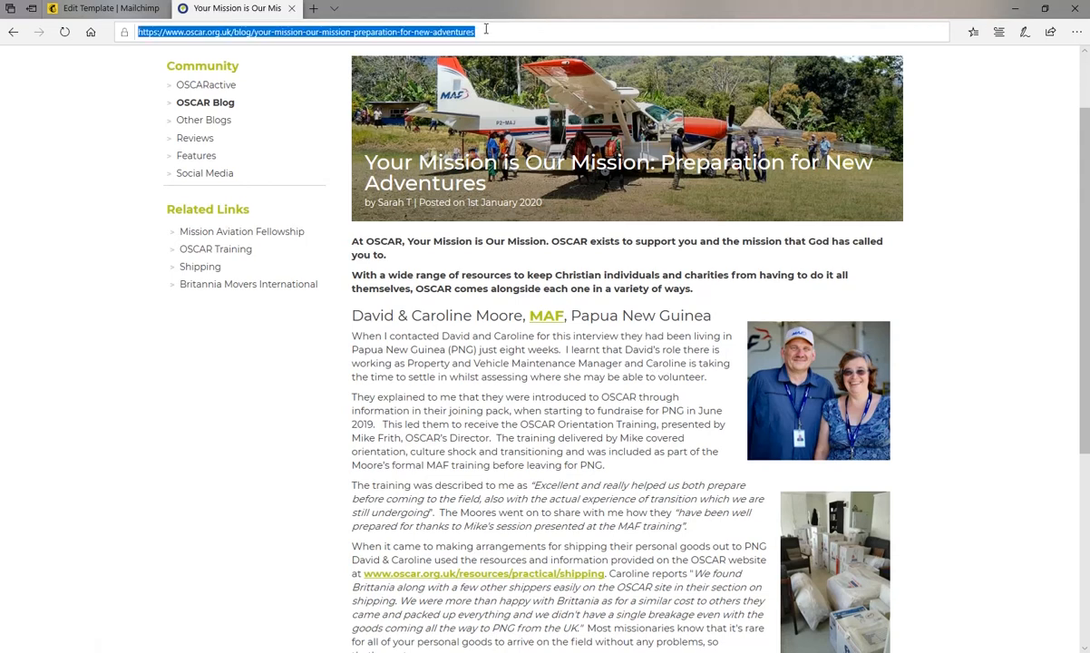
pyautogui.rightClick(431, 29)
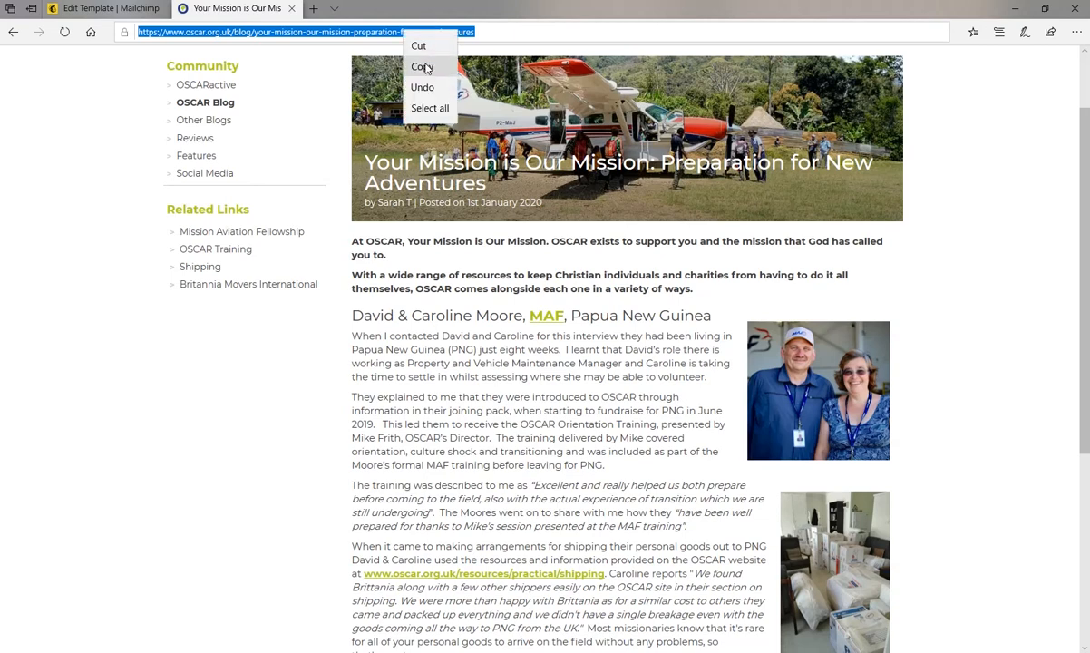
pyautogui.click(421, 66)
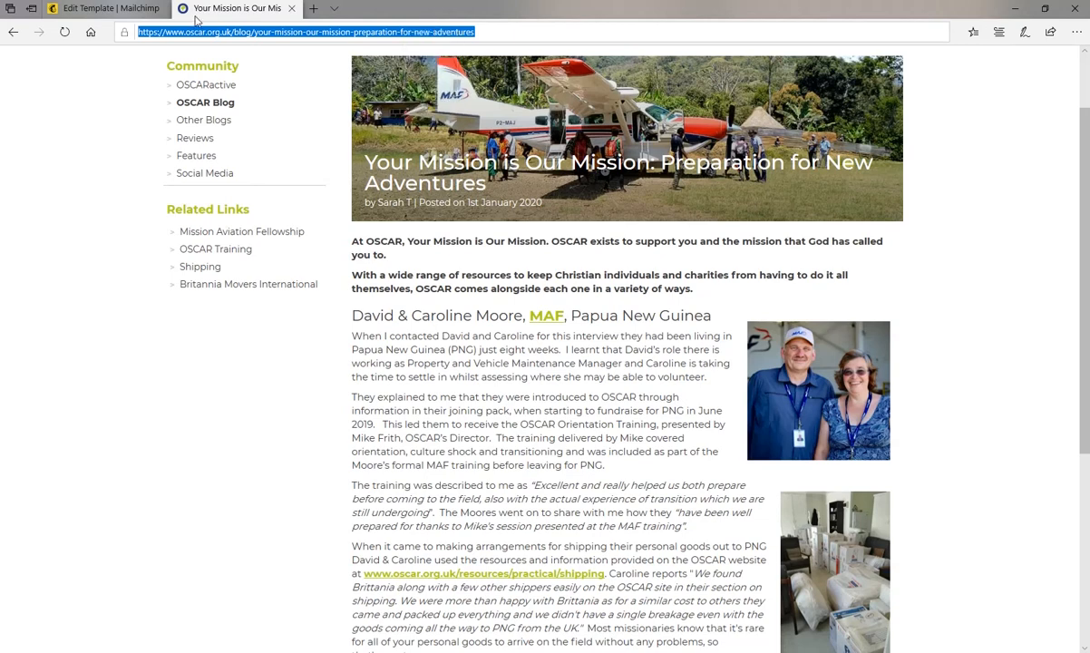
pyautogui.click(103, 10)
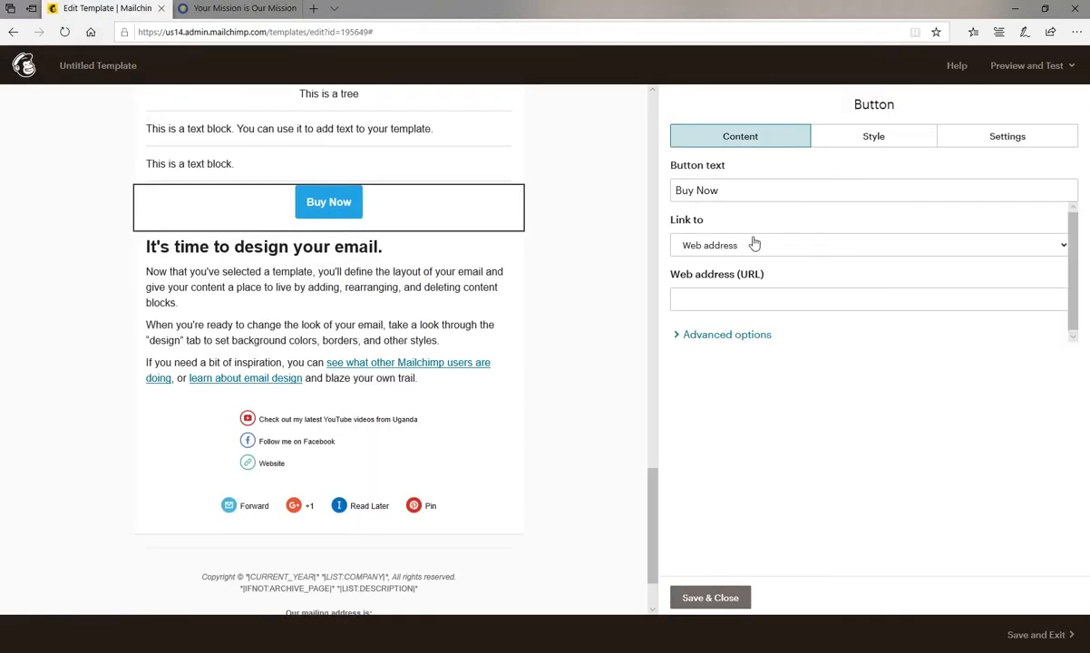
pyautogui.click(748, 246)
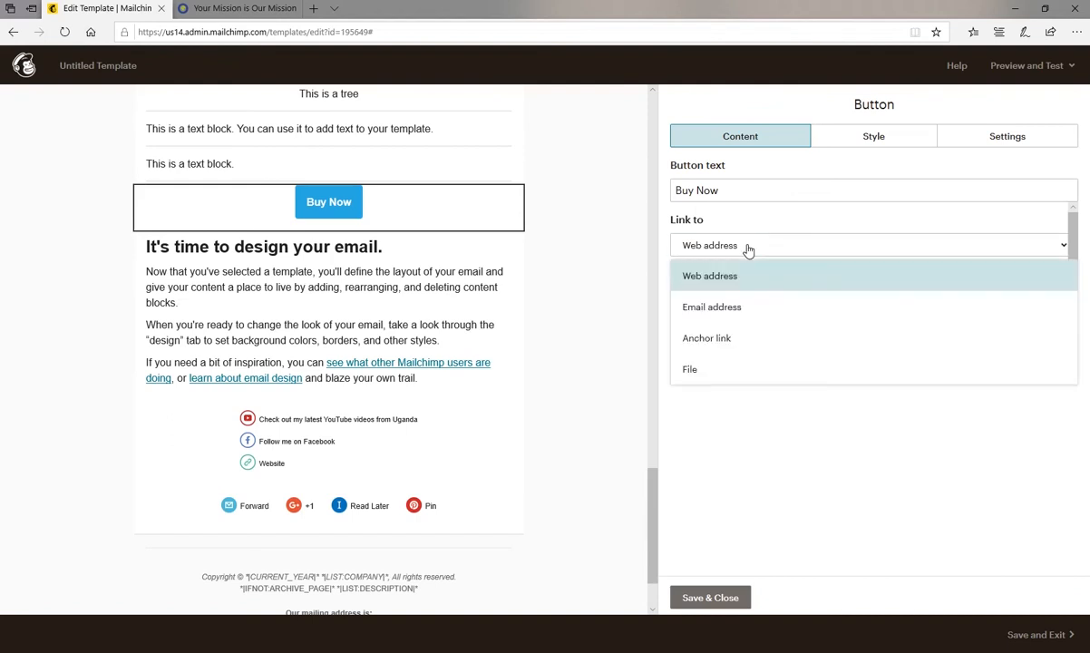
pyautogui.click(747, 248)
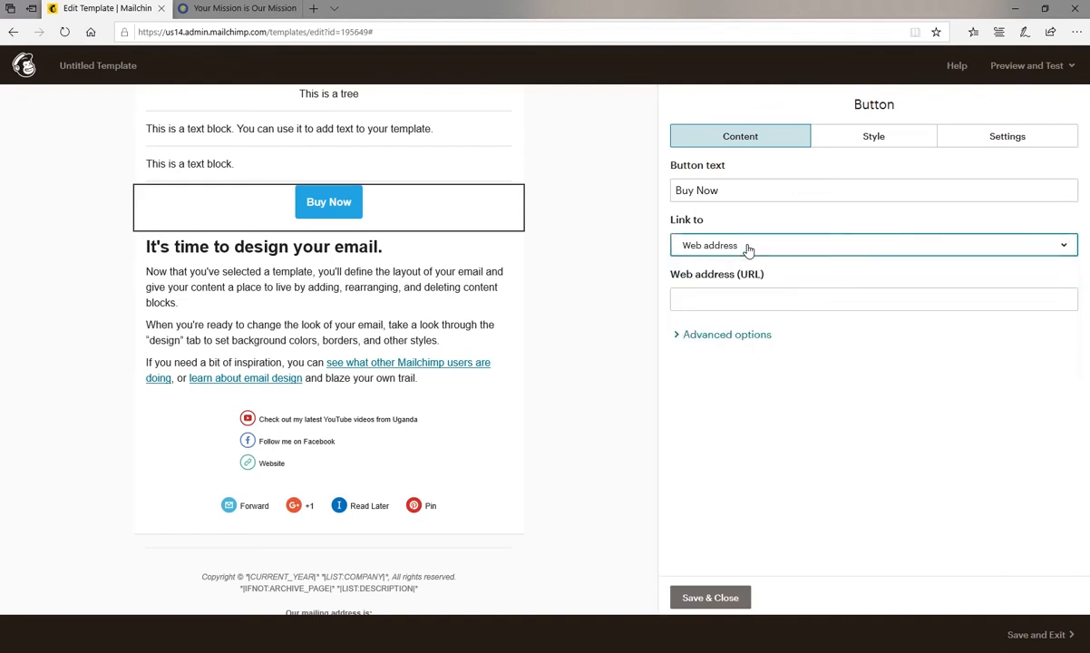
pyautogui.click(721, 302)
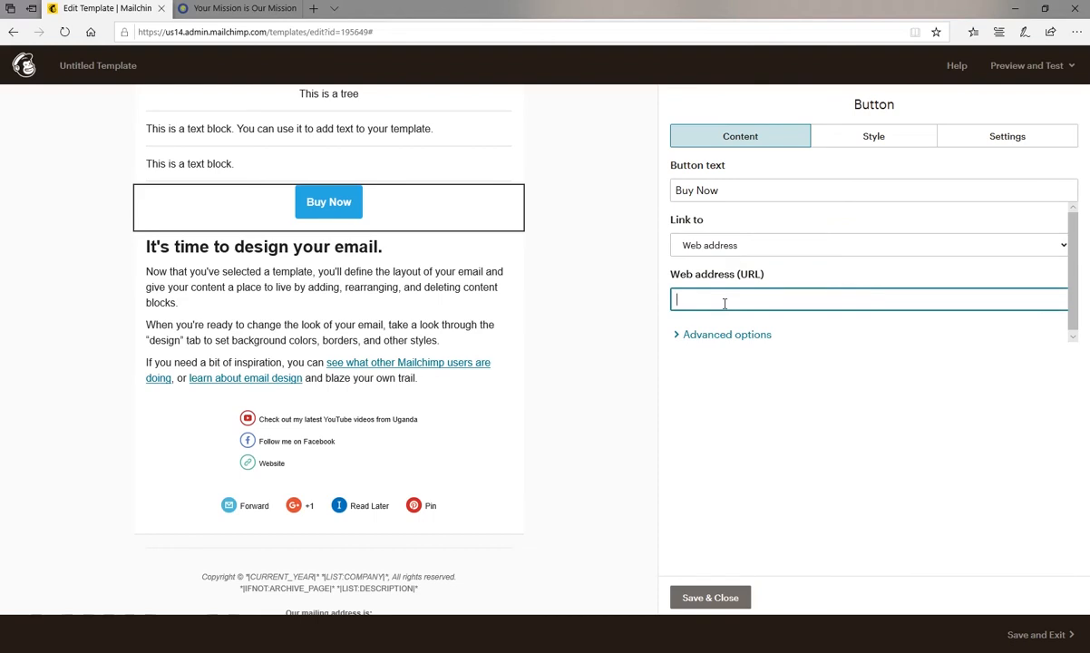
pyautogui.hotkey('ctrl', 'v')
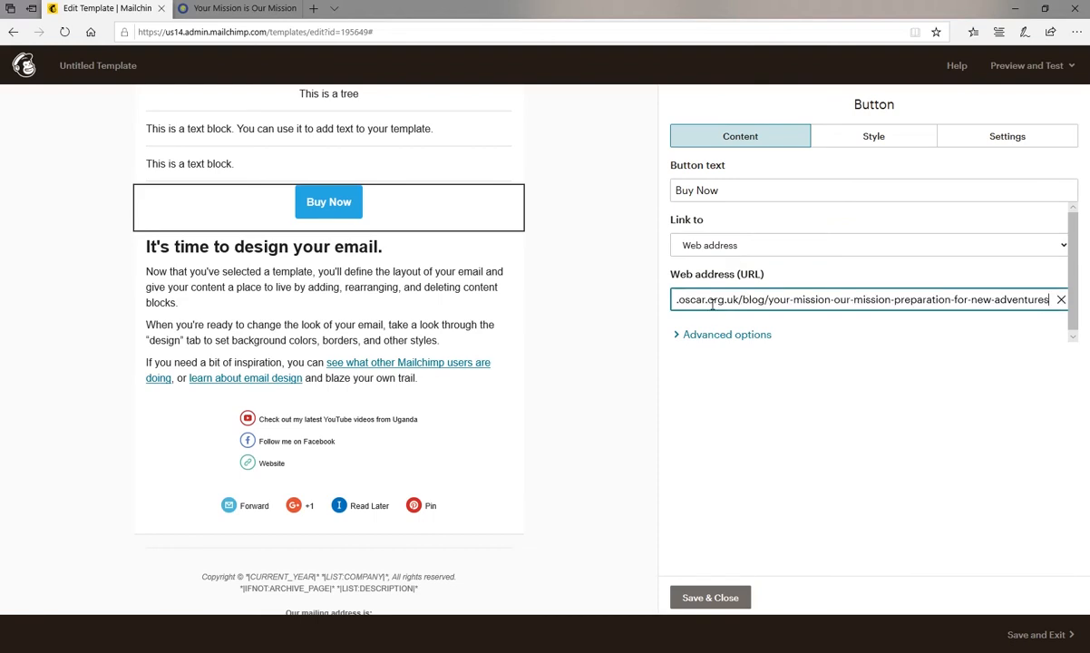
# Replace the button text with a label announcing the Oscar blog featuring the family in PNG, and check the article in its browser tab.
pyautogui.moveTo(727, 190); pyautogui.dragTo(406, 205)
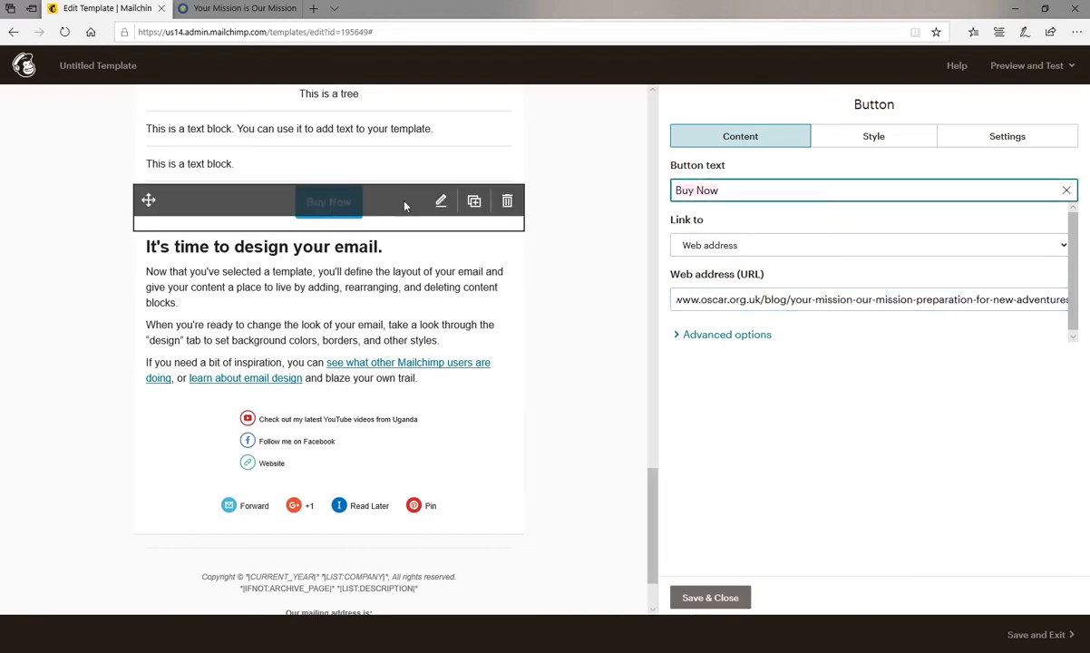
pyautogui.write('Oscar ')
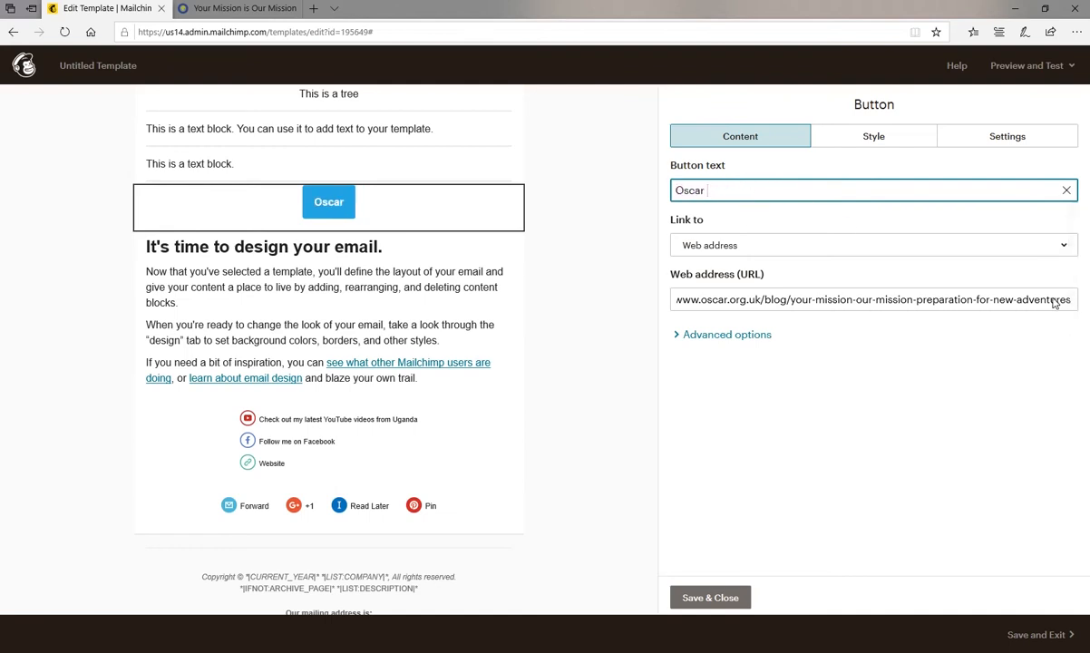
pyautogui.write('blog f')
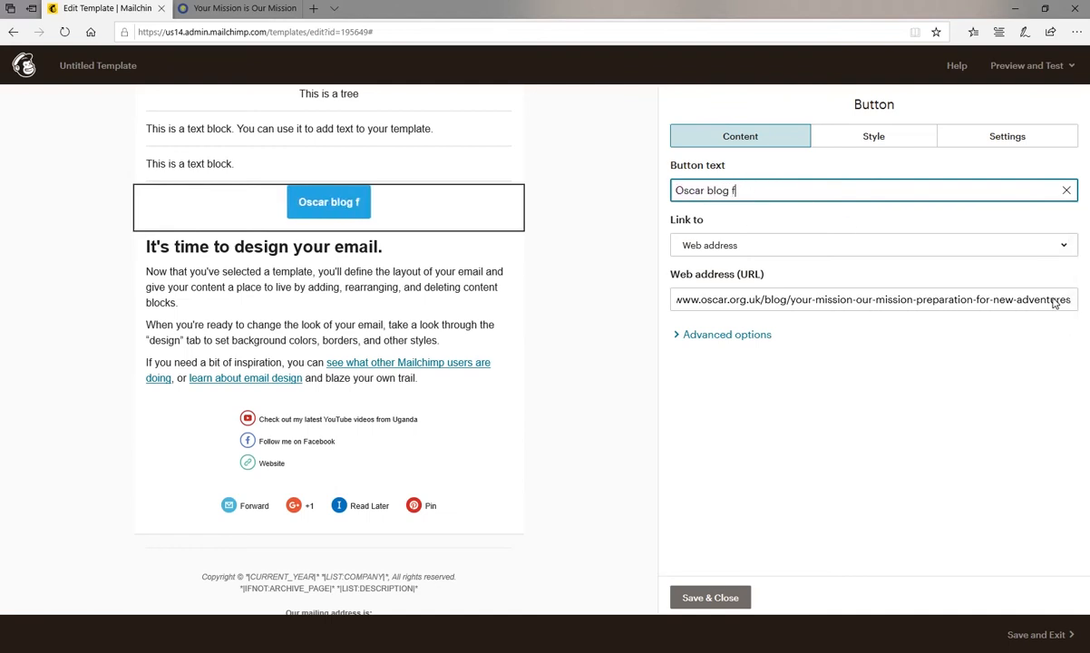
pyautogui.write('eaturing the Moores')
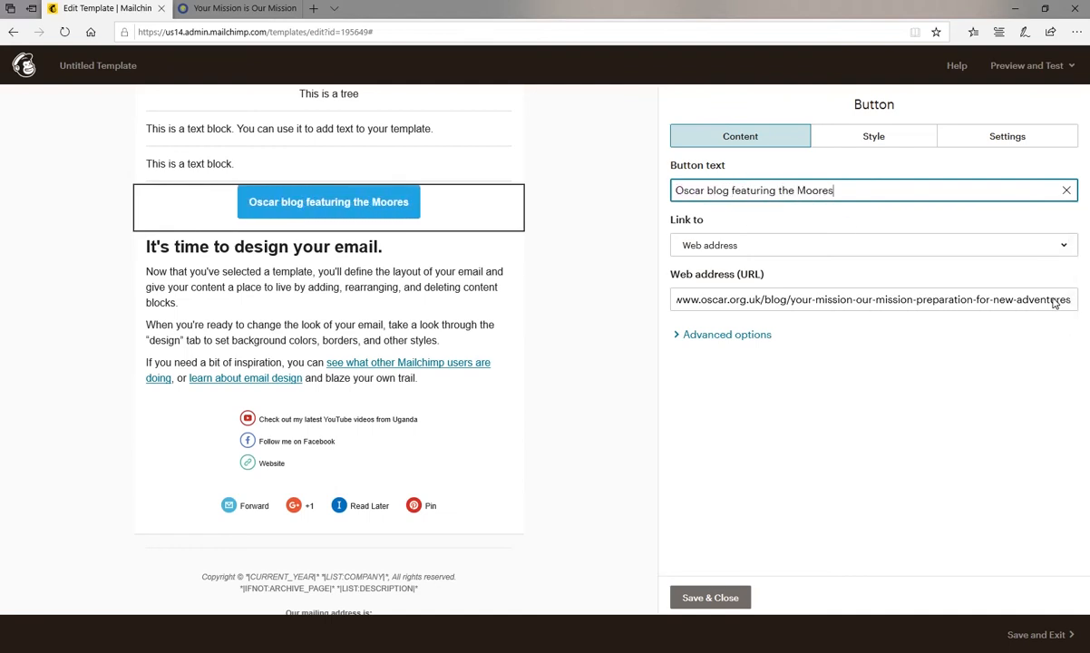
pyautogui.write(' in PNG')
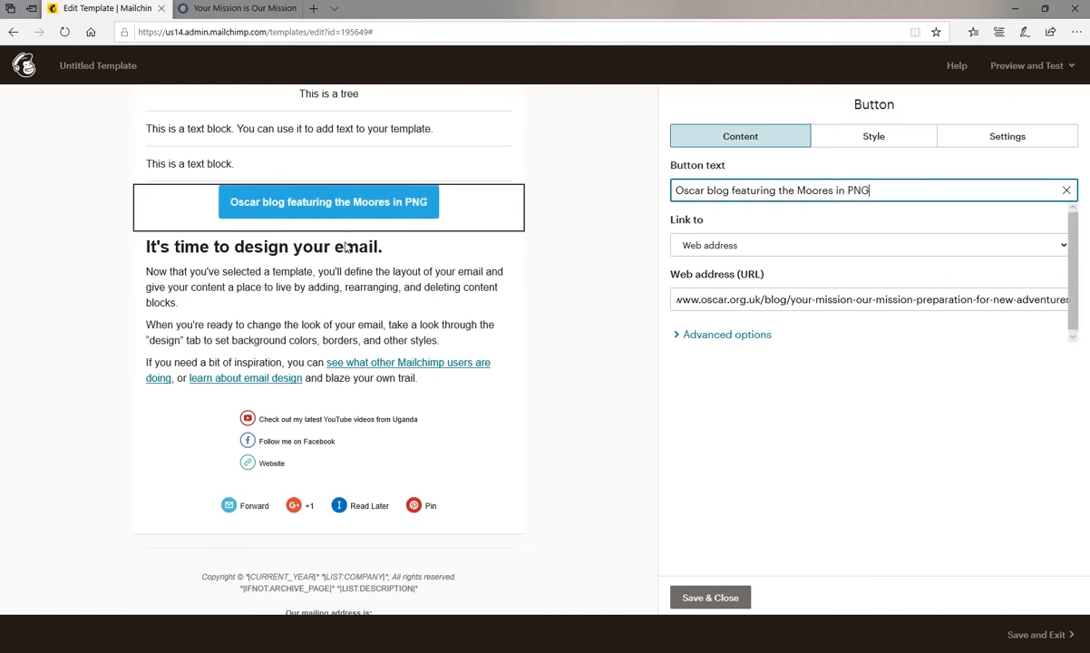
pyautogui.moveTo(343, 217)
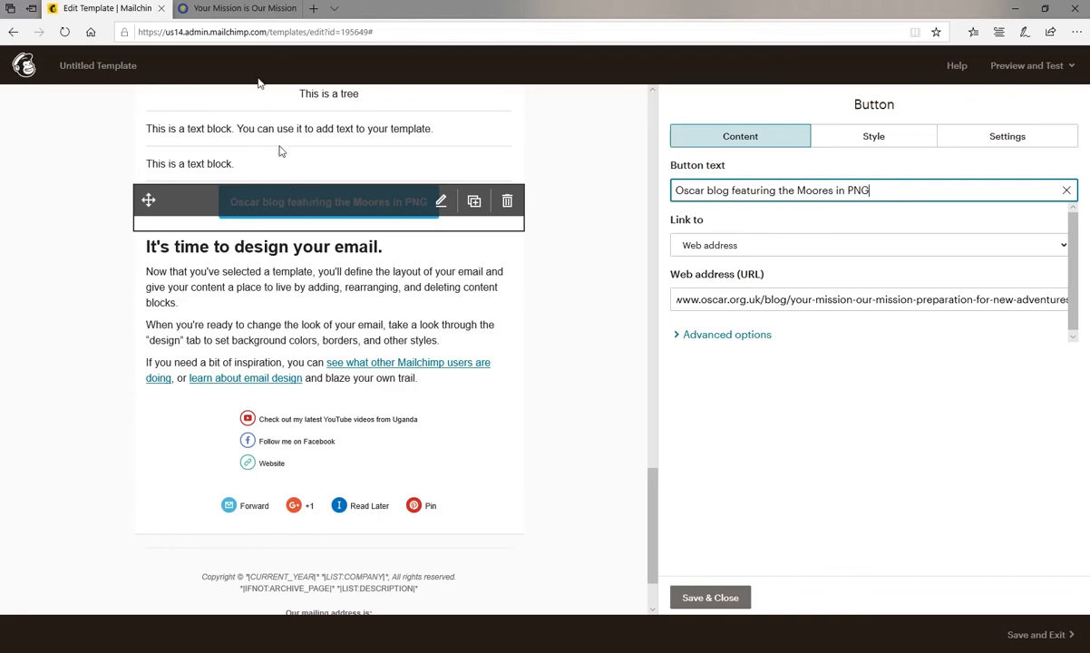
pyautogui.click(252, 11)
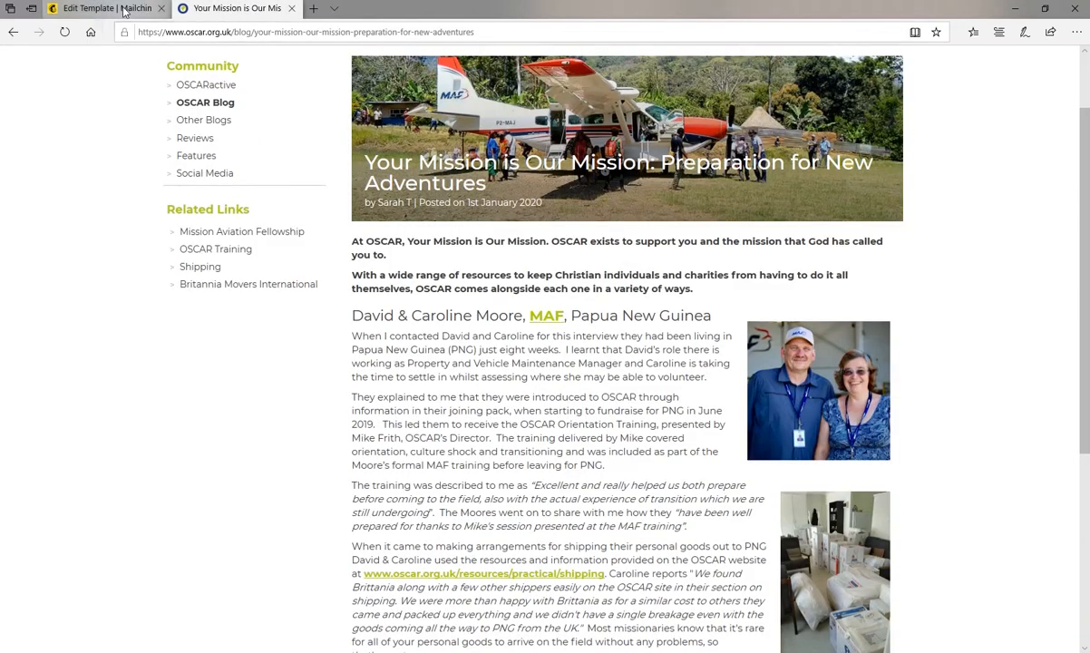
pyautogui.click(114, 8)
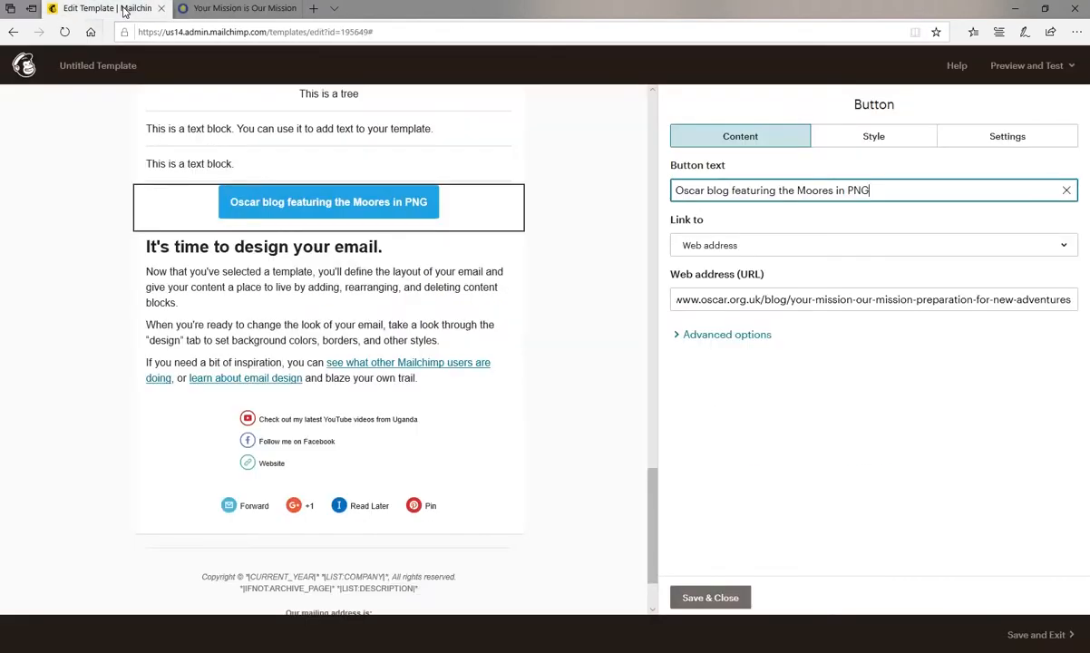
# Set the button's width to Full width and change its text to "Word document".
pyautogui.click(992, 138)
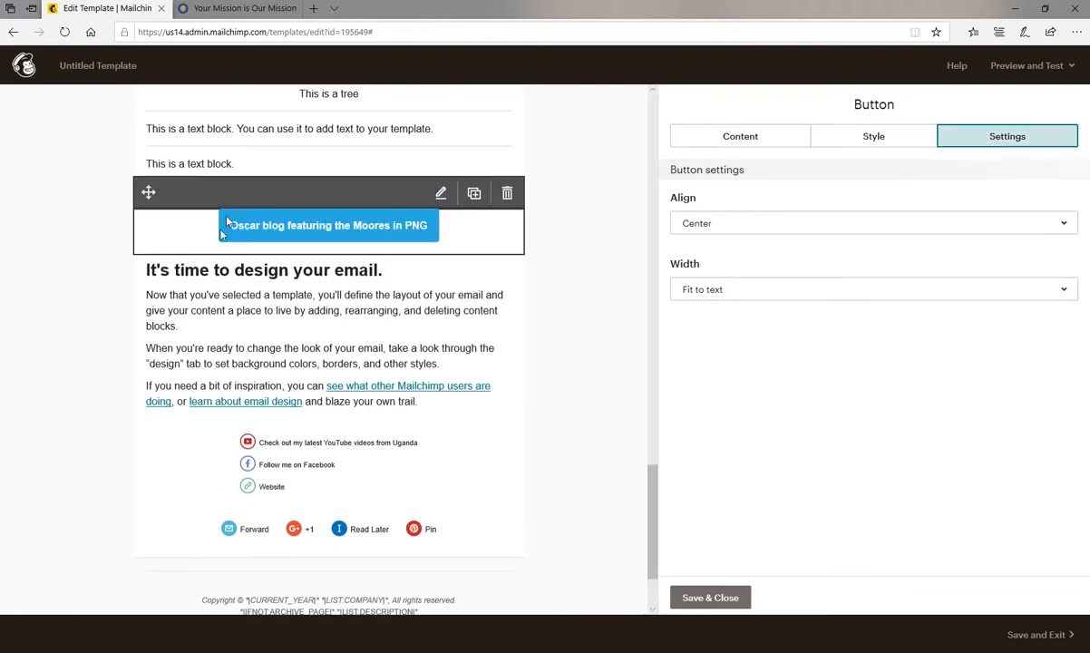
pyautogui.click(747, 288)
pyautogui.click(739, 350)
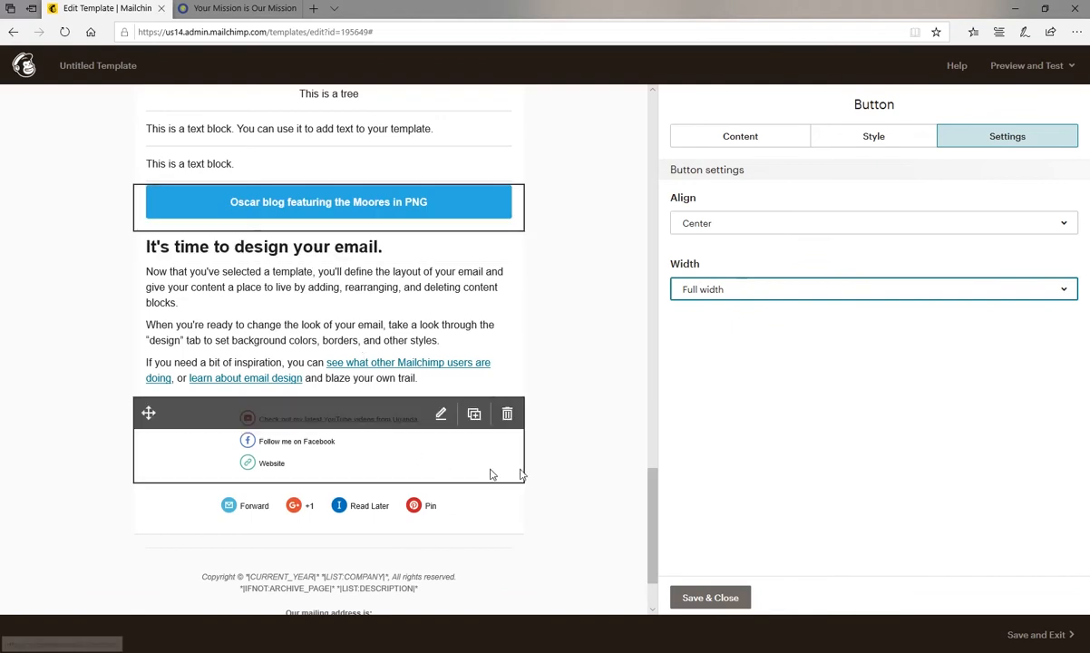
pyautogui.click(766, 145)
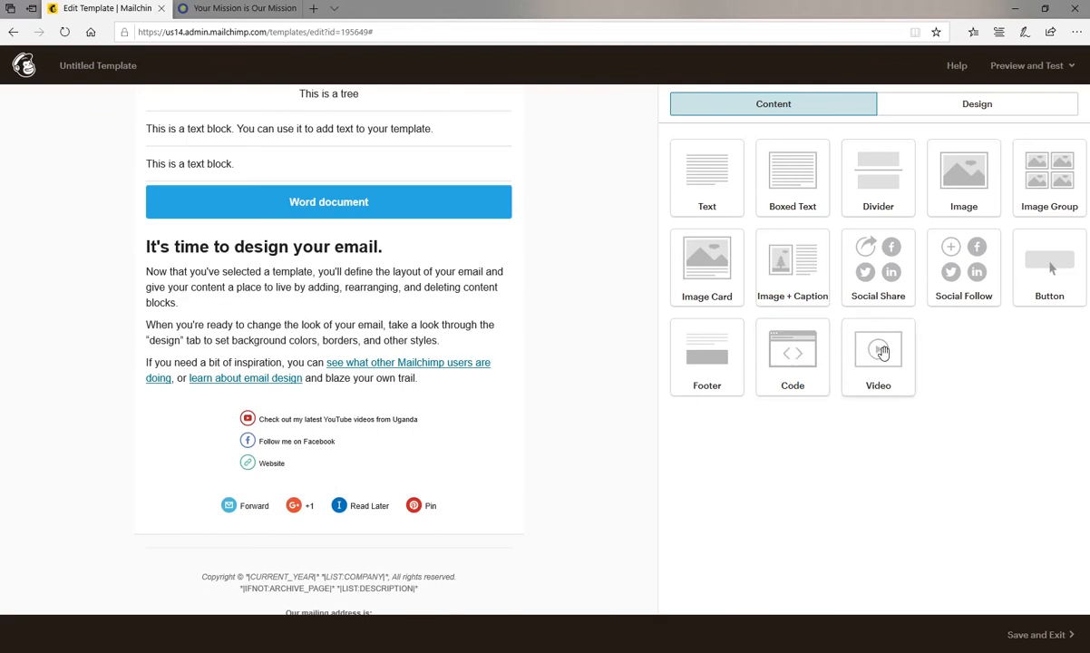
# Add a Video block above the "It's time to design your email." heading and briefly view the Content Studio files for a preview image.
pyautogui.moveTo(881, 351); pyautogui.dragTo(431, 236)
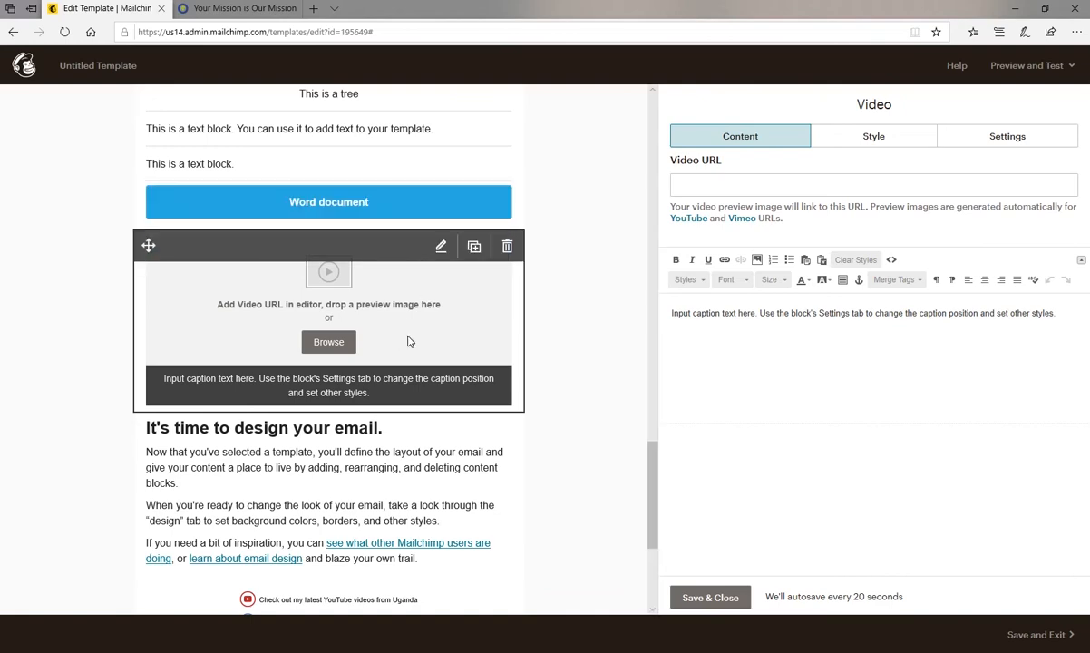
pyautogui.click(330, 342)
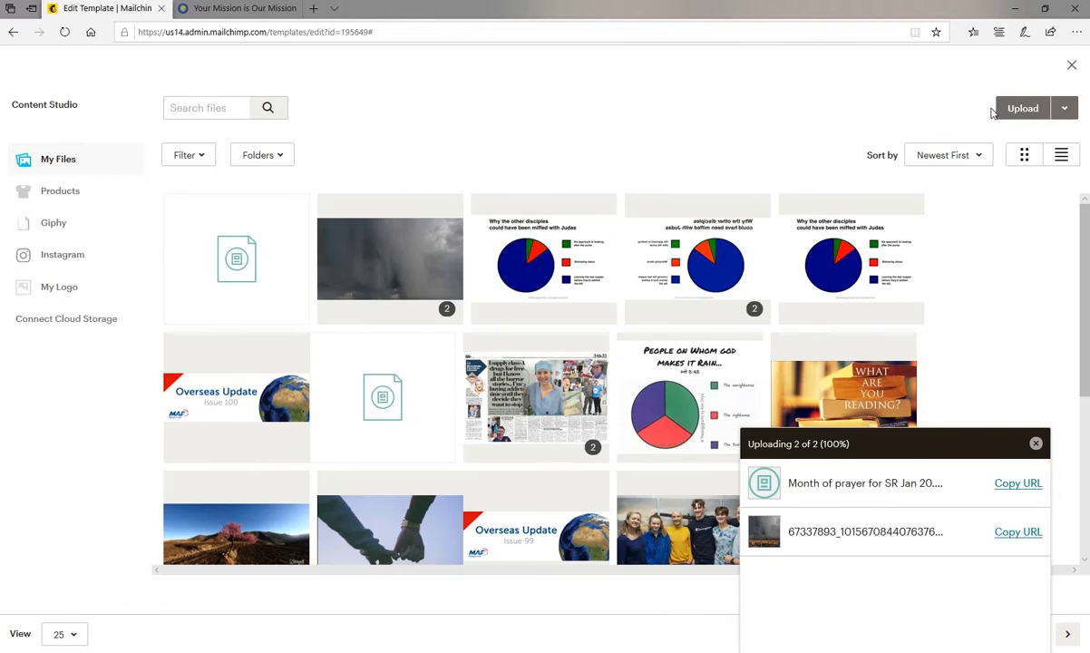
pyautogui.click(1070, 66)
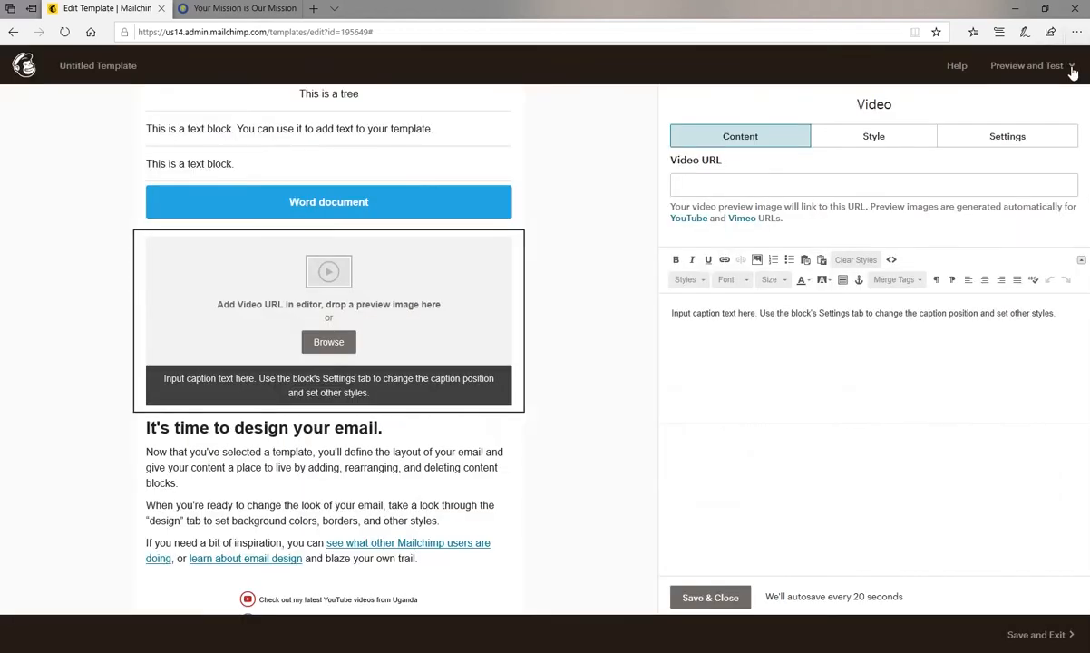
# Search for "youtube maf" in a new browser tab and open the MAF UK YouTube channel.
pyautogui.click(698, 185)
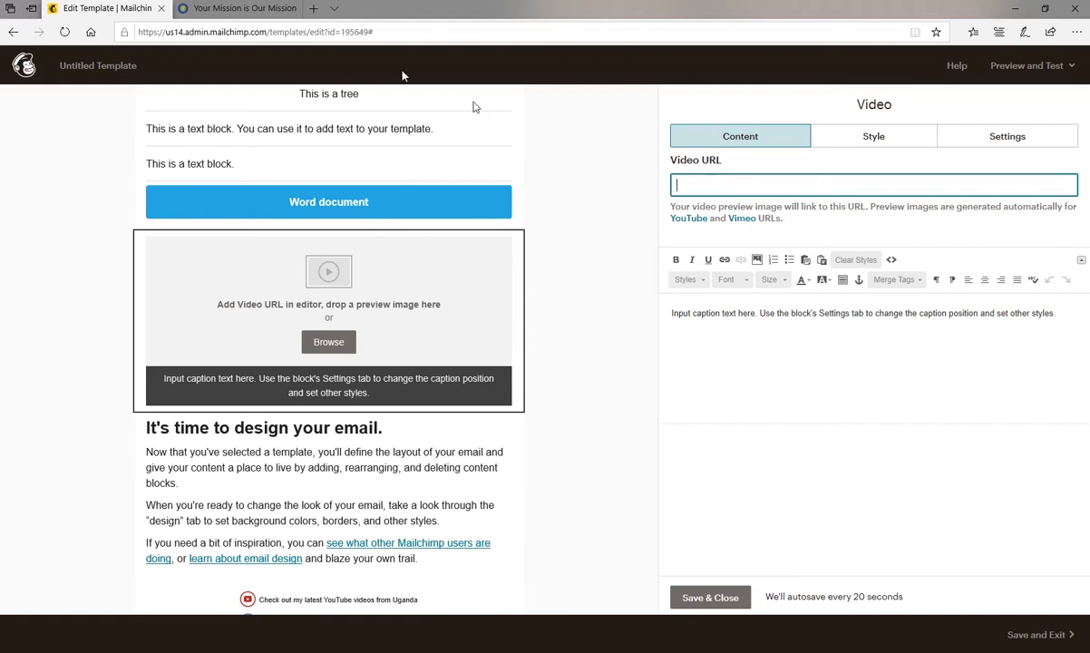
pyautogui.click(313, 8)
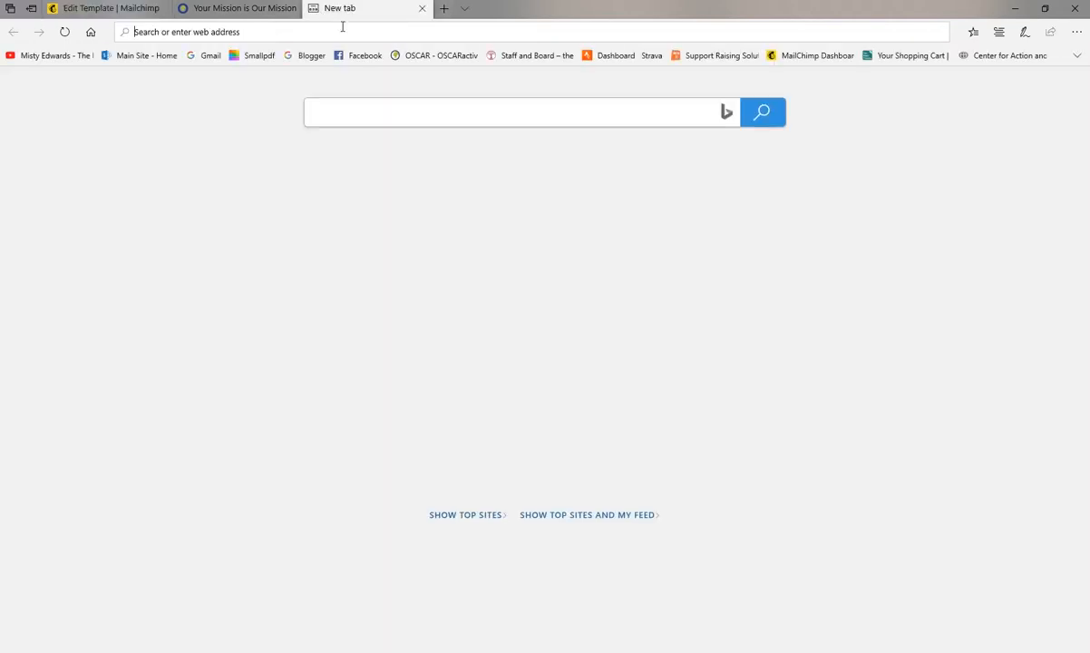
pyautogui.write('youtube maf')
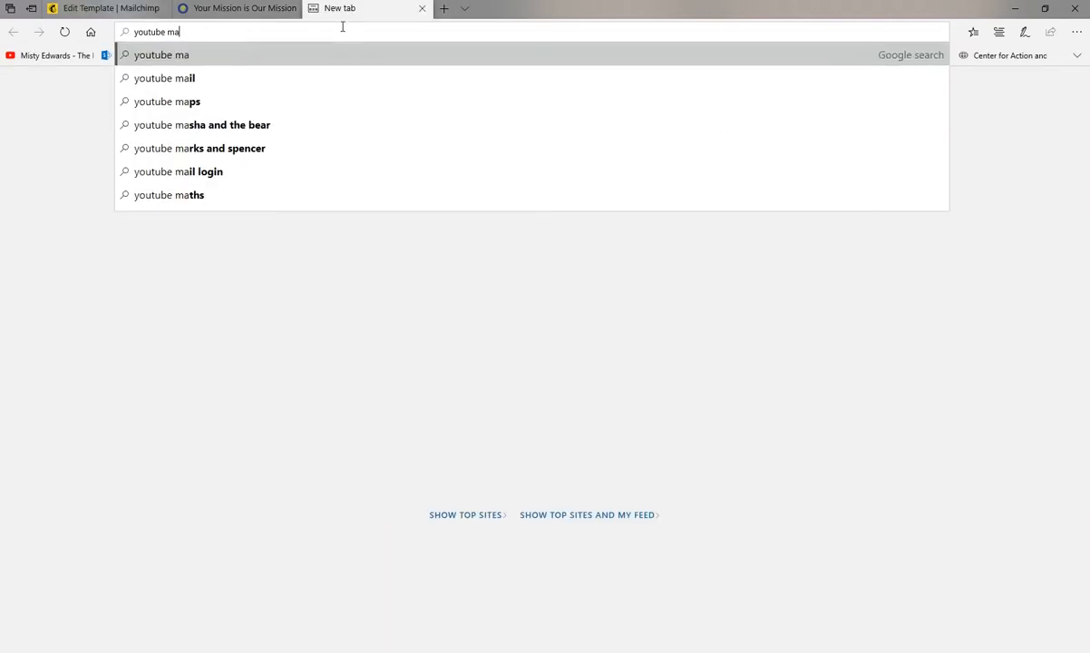
pyautogui.press('Return')
pyautogui.click(172, 184)
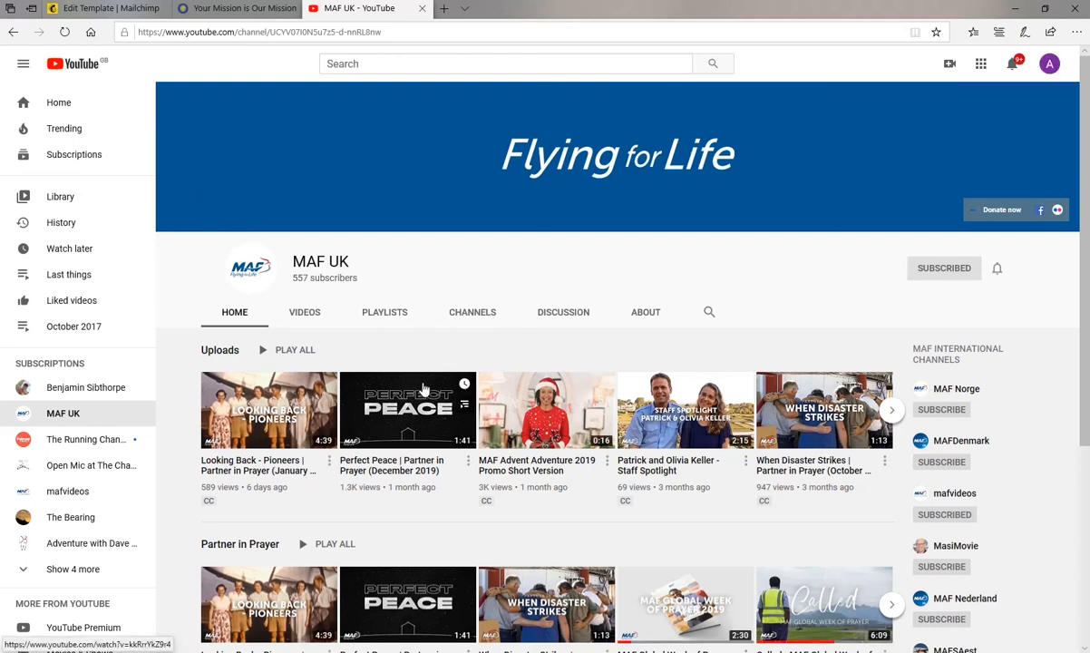
# Open the MAF Advent Adventure 2019 Promo Short Version video, pause it and copy its web address.
pyautogui.click(535, 473)
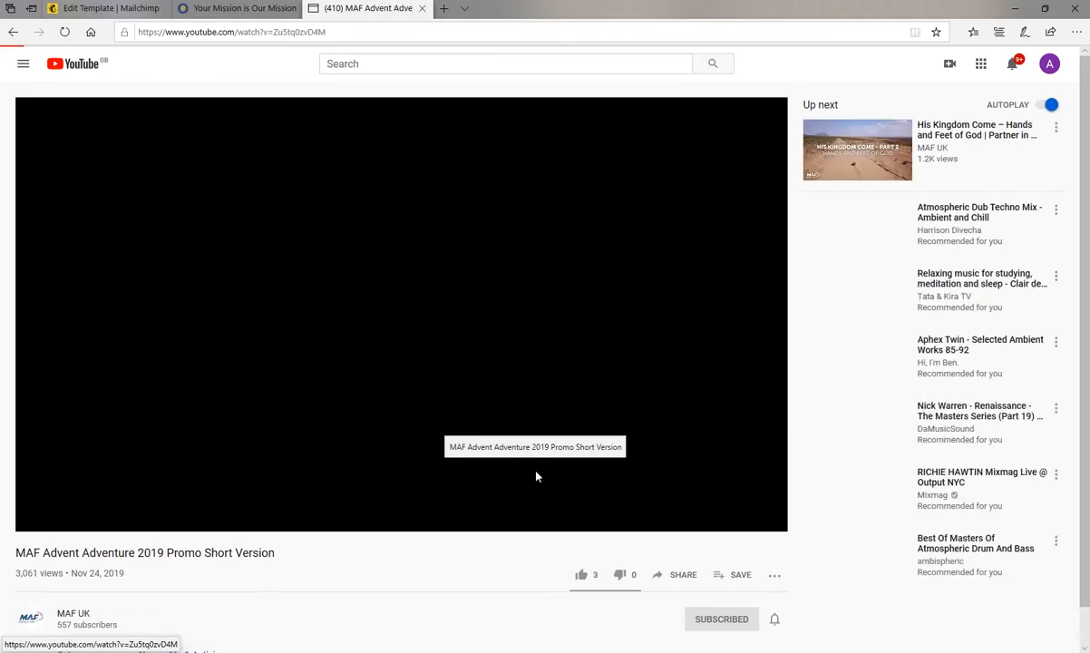
pyautogui.click(38, 522)
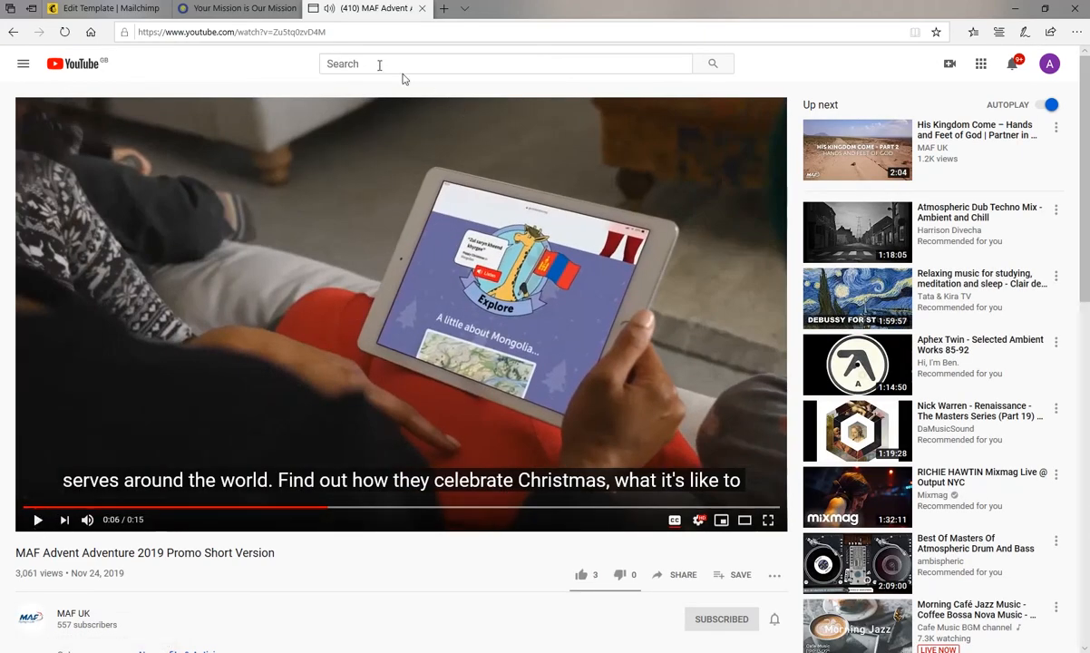
pyautogui.click(312, 32)
pyautogui.rightClick(311, 32)
pyautogui.click(281, 64)
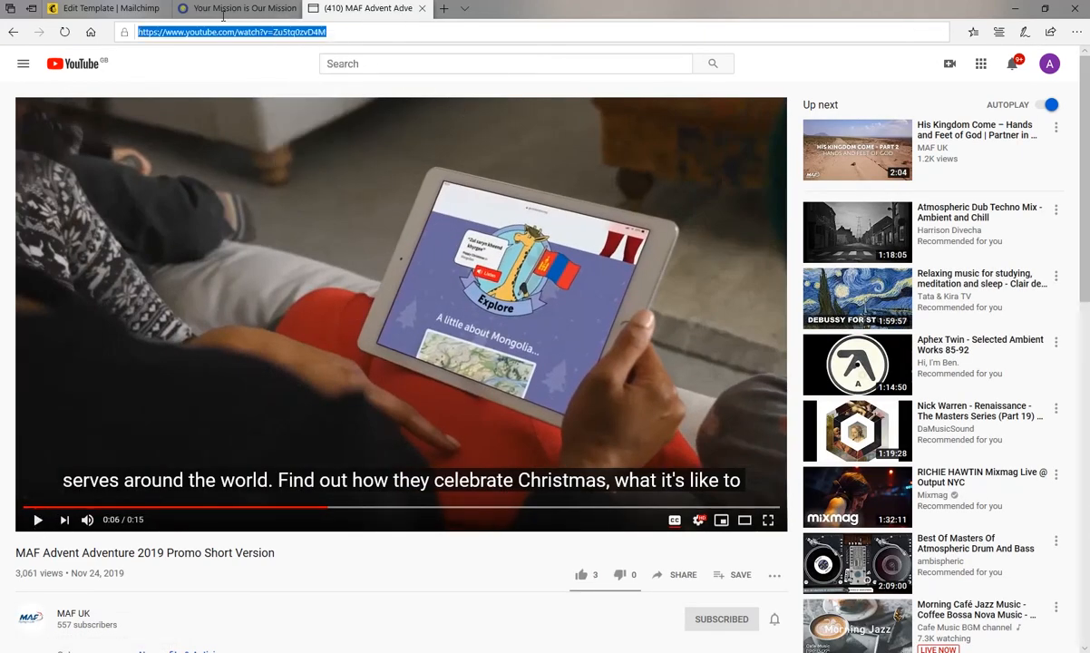
pyautogui.click(122, 13)
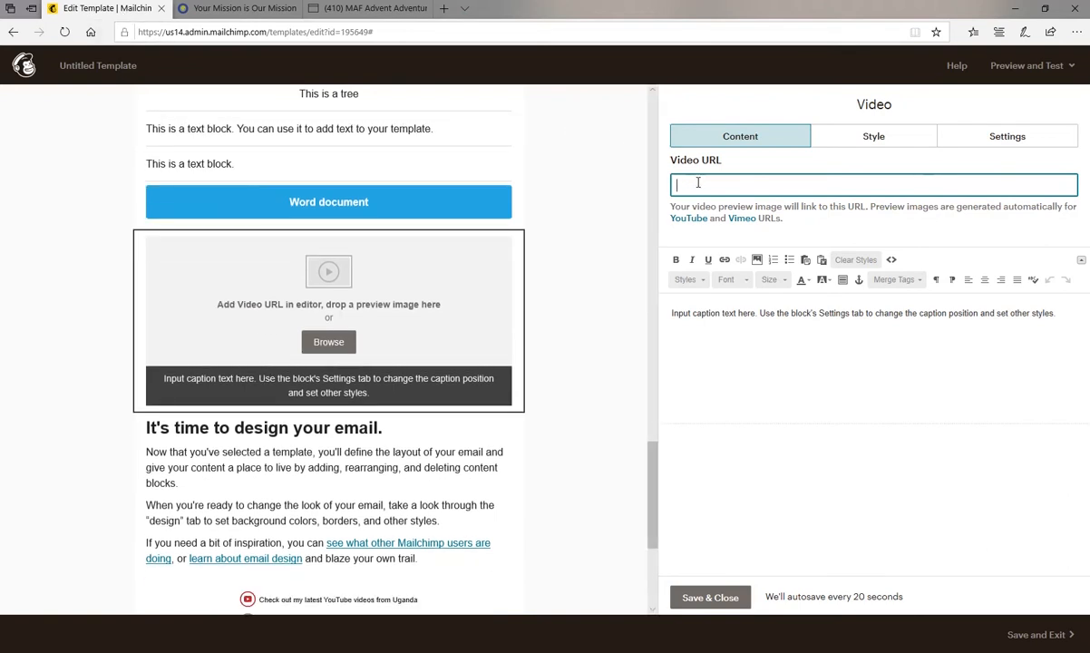
pyautogui.hotkey('ctrl', 'v')
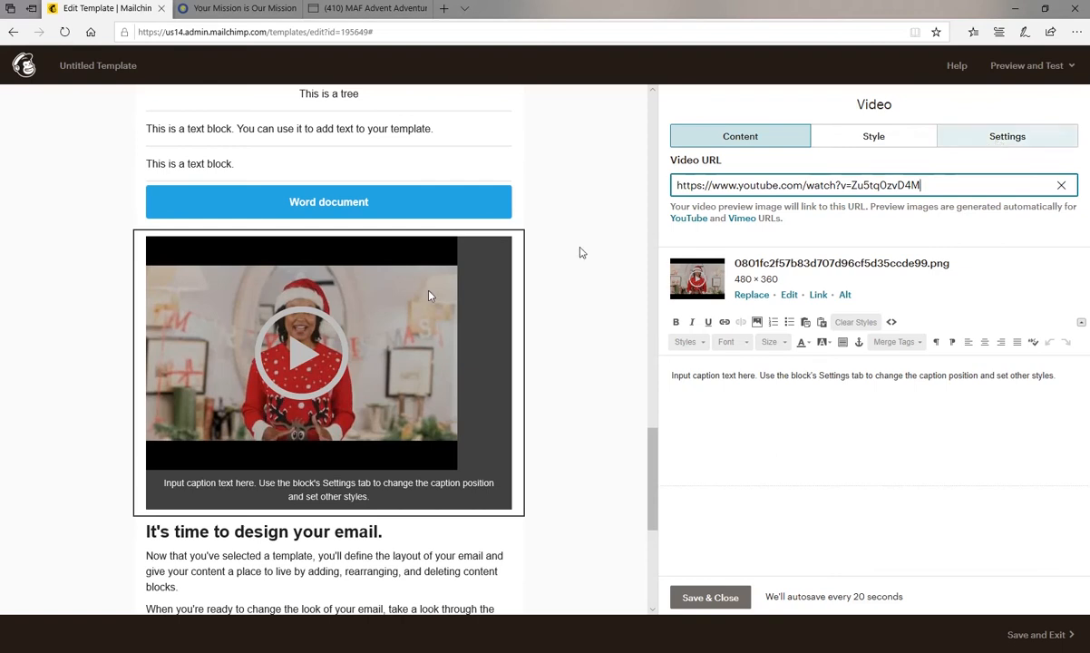
pyautogui.click(988, 145)
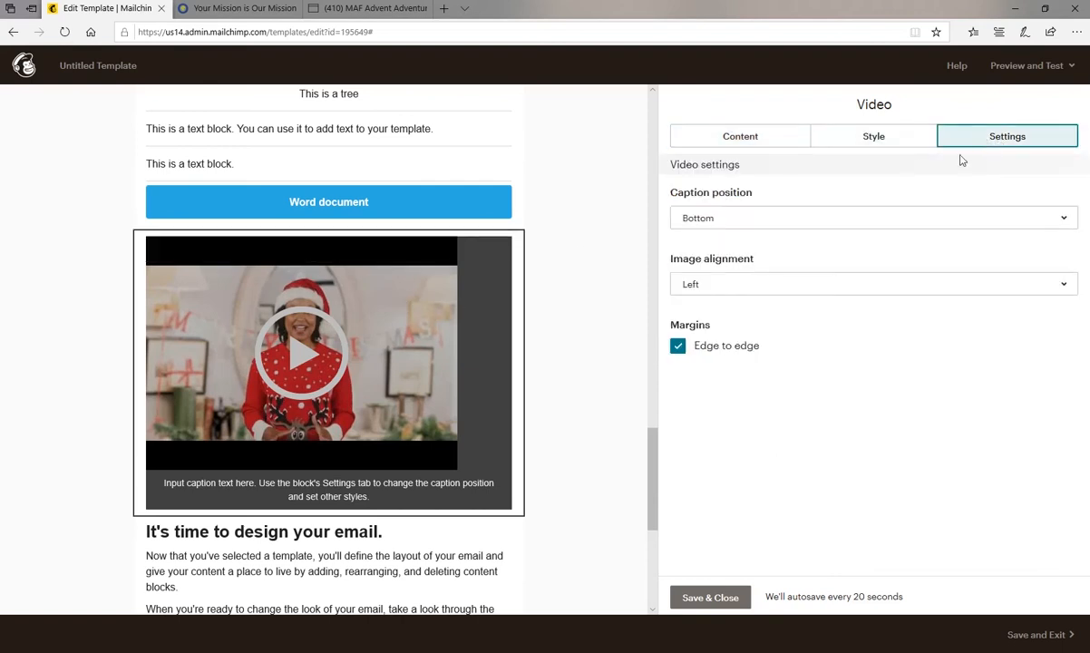
pyautogui.click(742, 285)
pyautogui.click(726, 345)
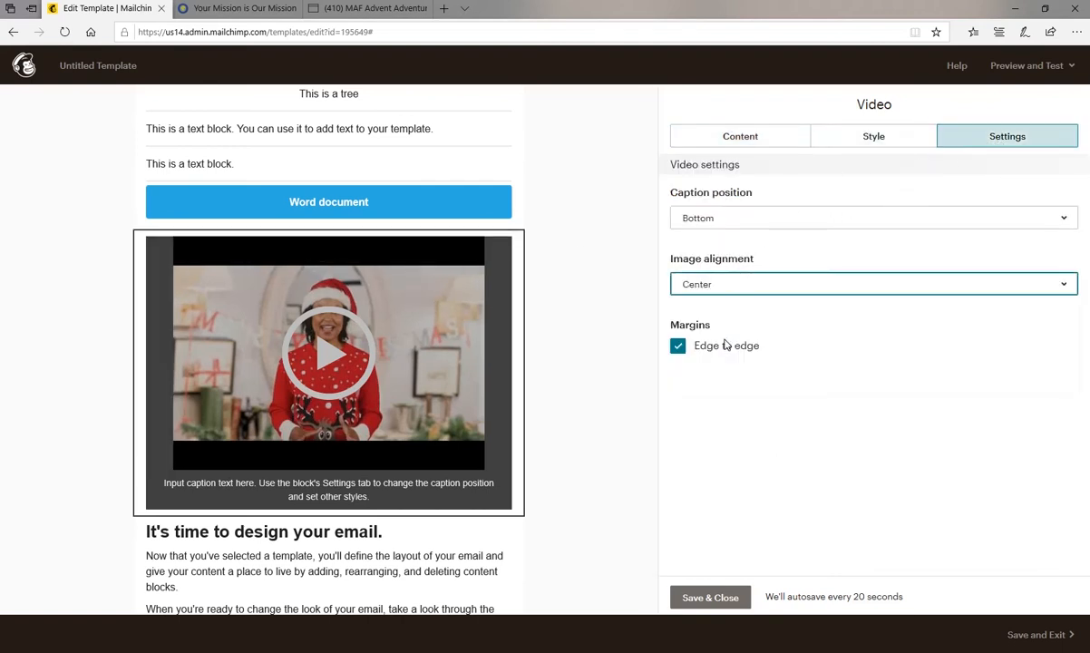
# Replace the video caption with "Check out this new video about the MAF advent calendar" and save the block.
pyautogui.click(747, 138)
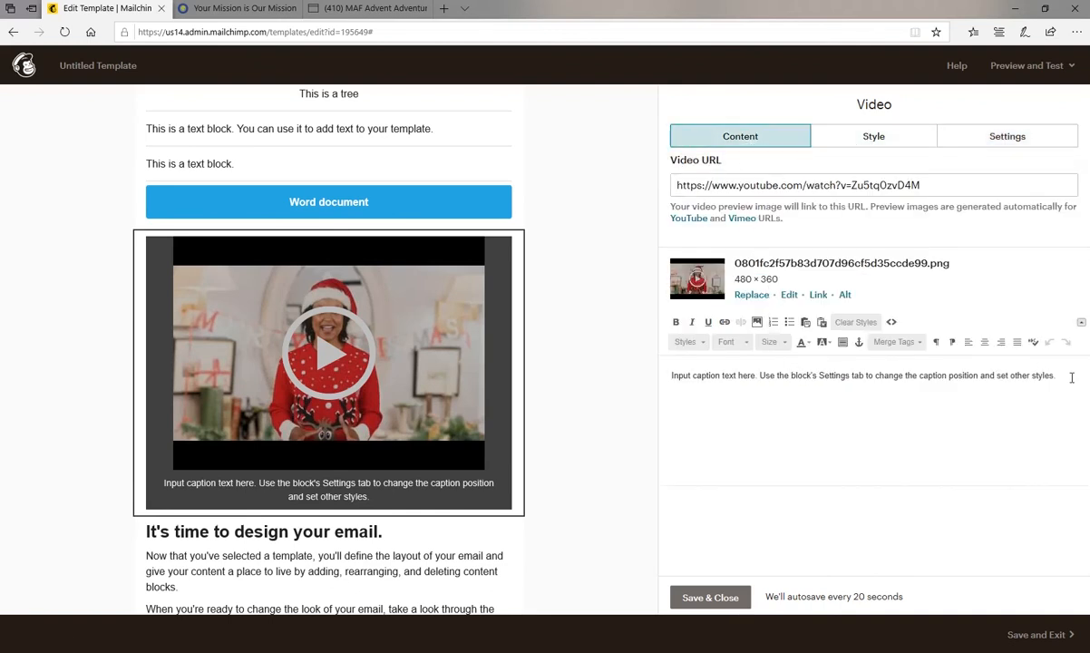
pyautogui.moveTo(1055, 375); pyautogui.dragTo(640, 372)
pyautogui.write('C')
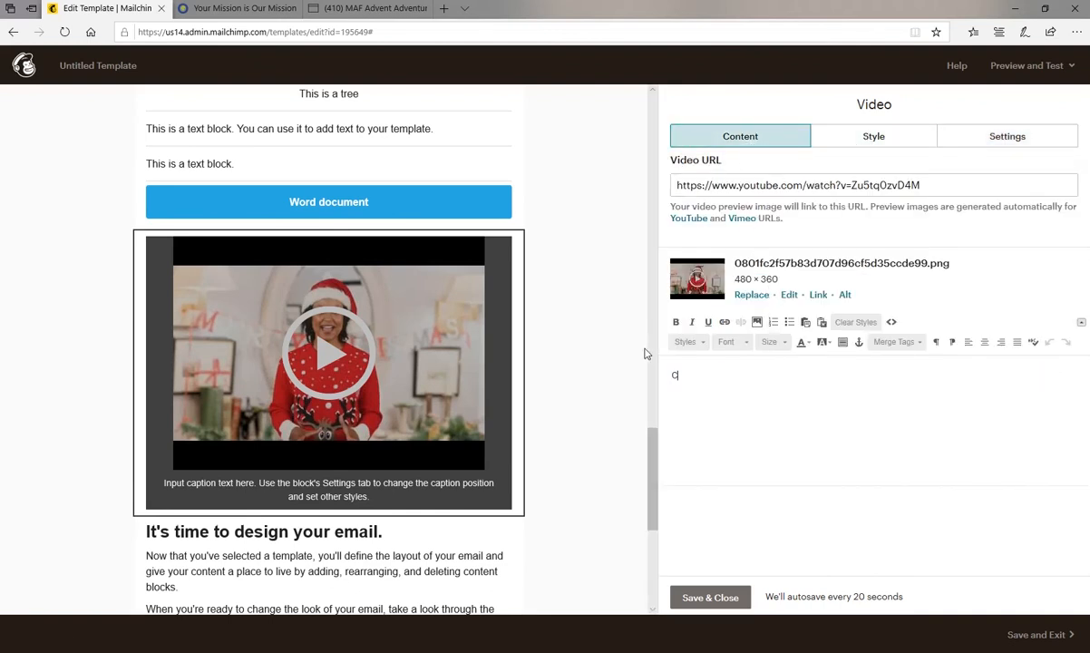
pyautogui.write('heck out this ')
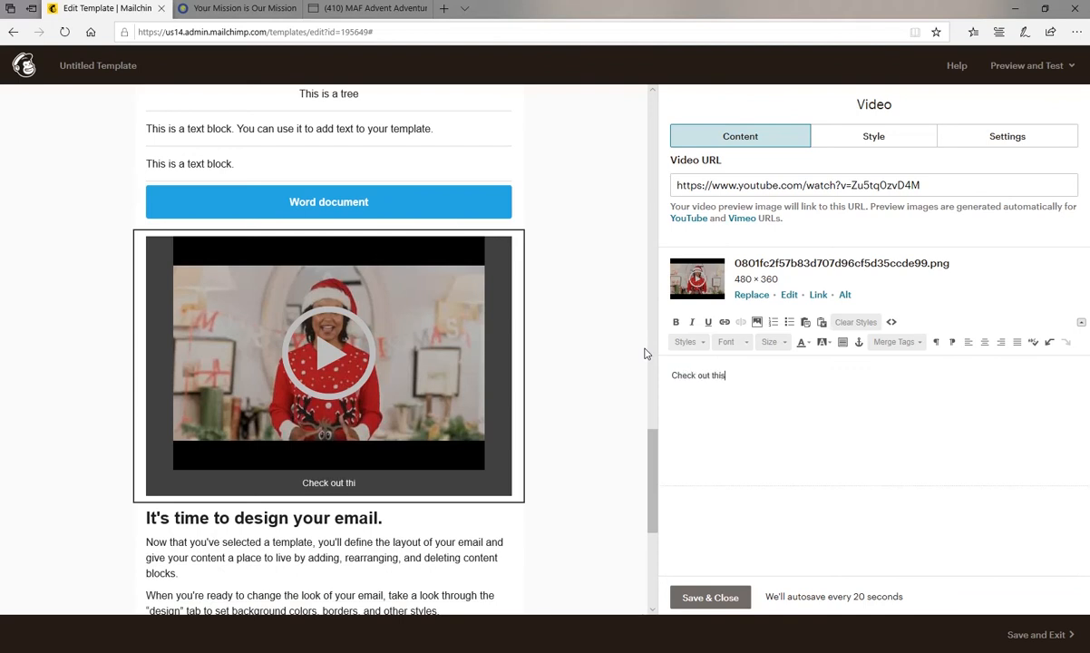
pyautogui.write('new video ')
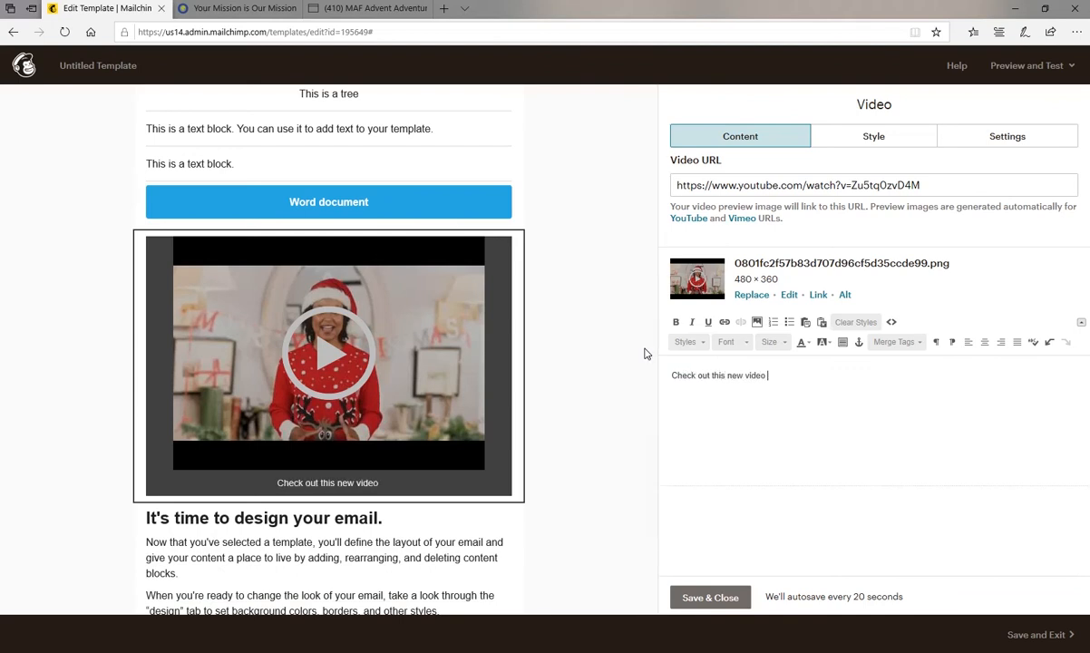
pyautogui.write('about the MAF a')
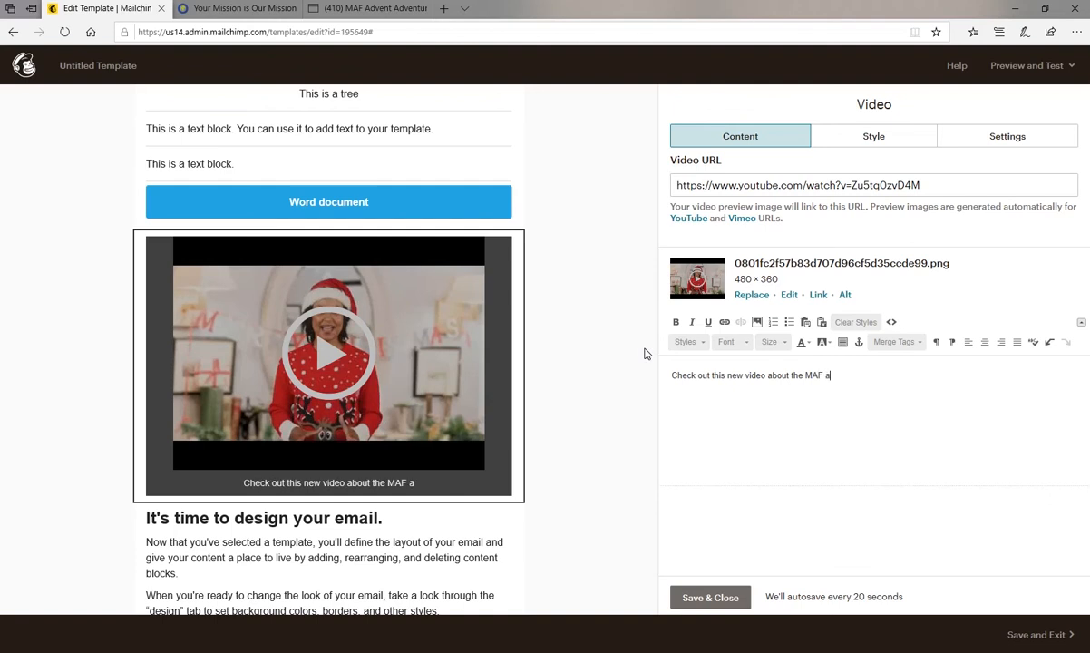
pyautogui.write('dvent calendar')
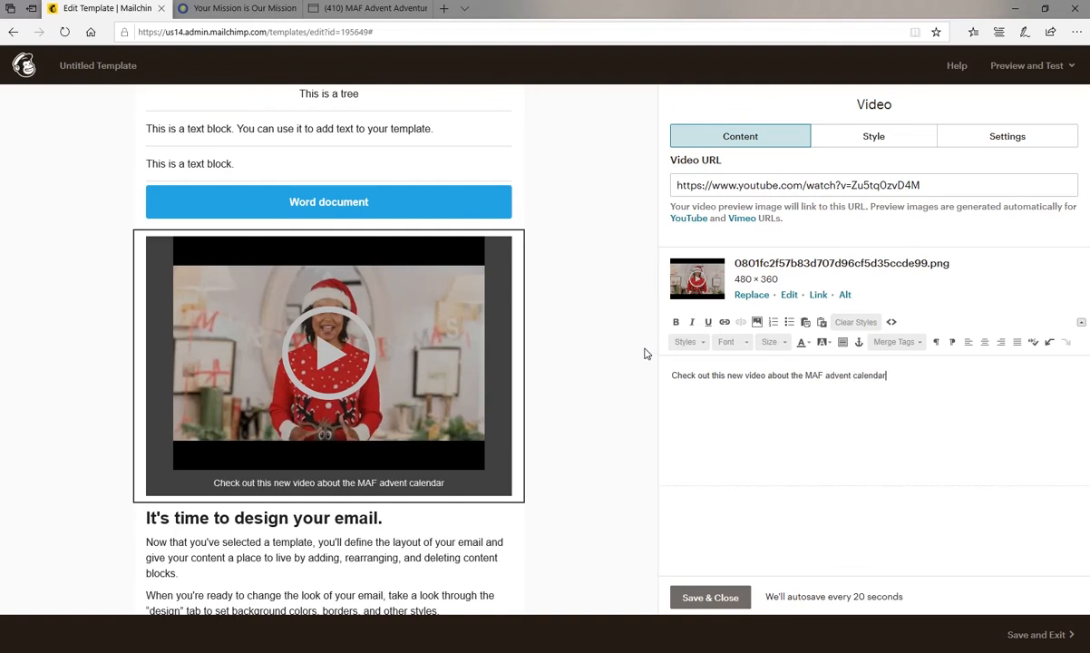
pyautogui.click(716, 597)
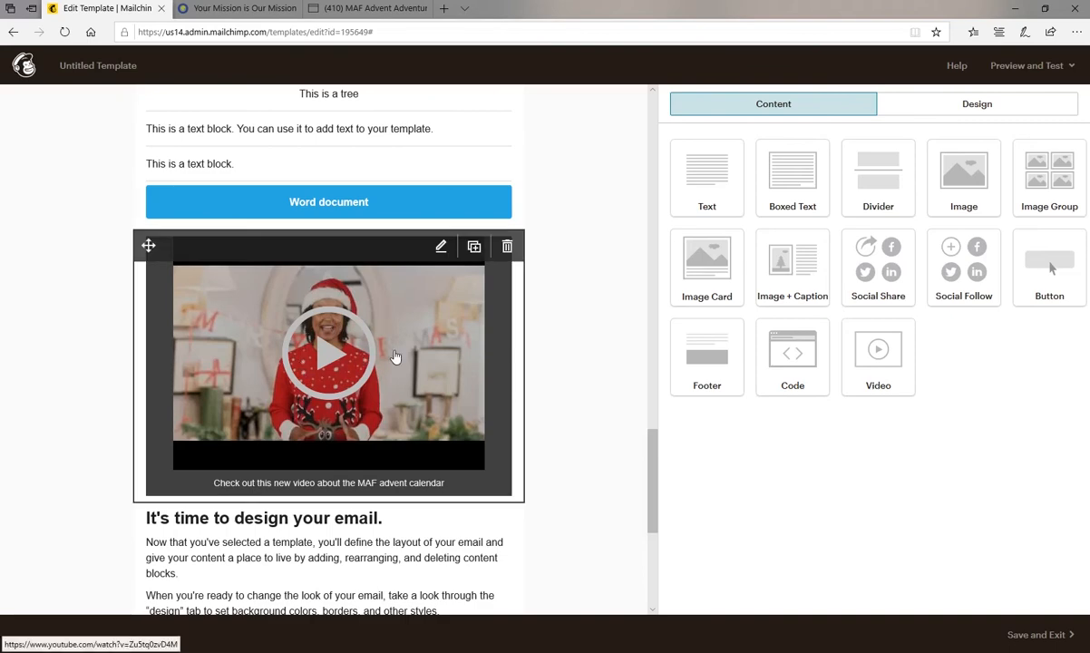
# Move the empty image block above the boxed text block, directly below "this is the original text box".
pyautogui.scroll(20, 395, 357)
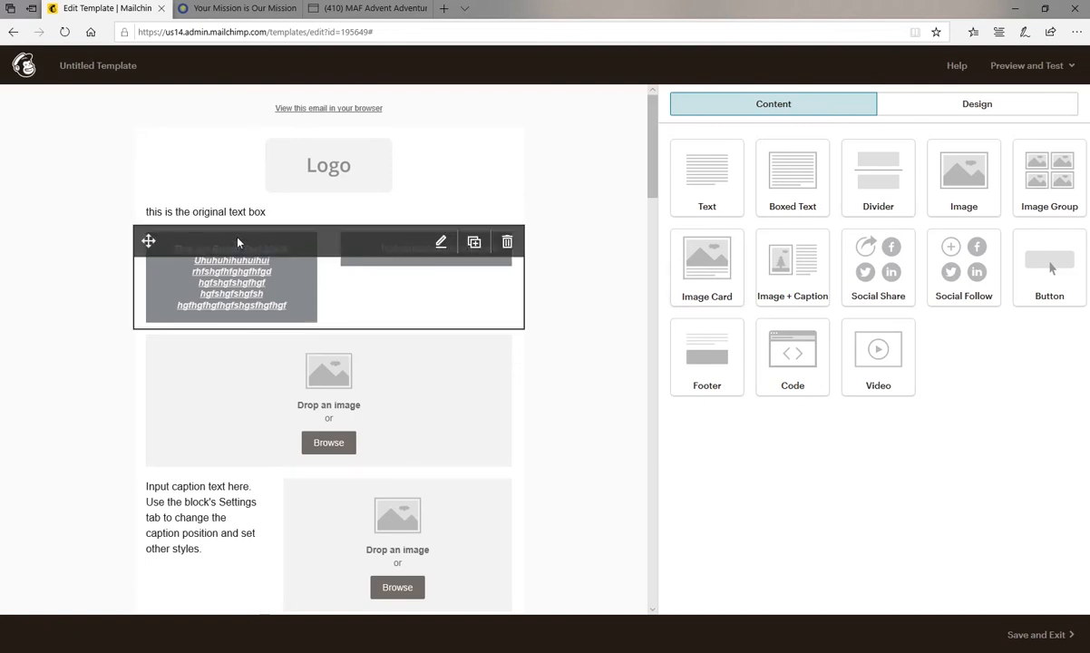
pyautogui.moveTo(166, 382); pyautogui.dragTo(178, 355)
pyautogui.scroll(-2, 294, 313)
pyautogui.scroll(-10, 295, 314)
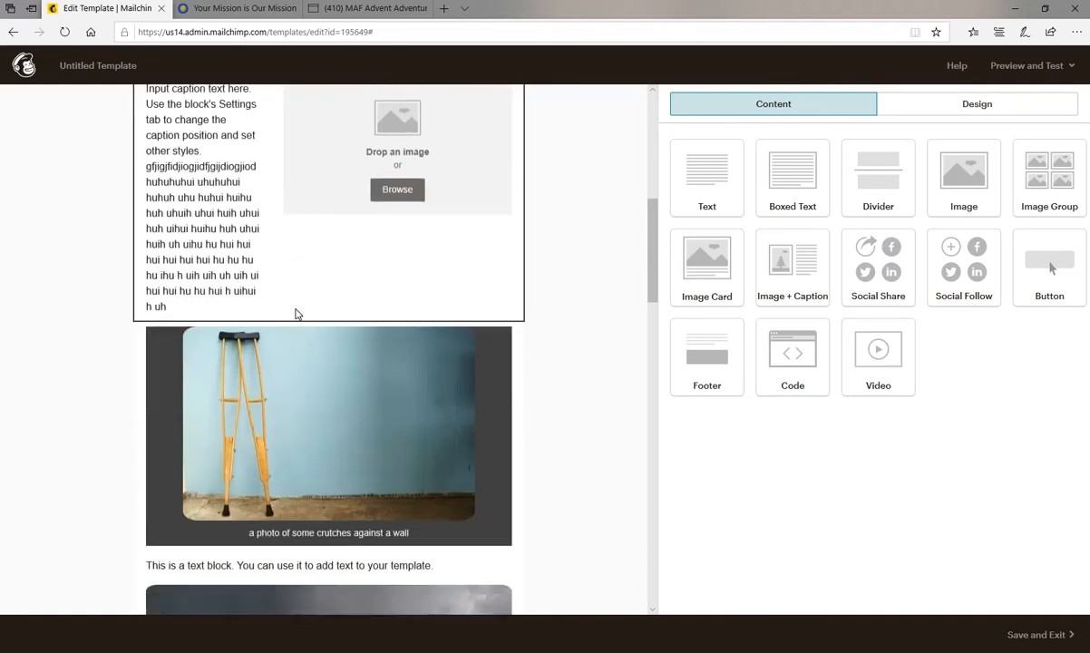
pyautogui.scroll(5, 372, 392)
pyautogui.scroll(8, 399, 397)
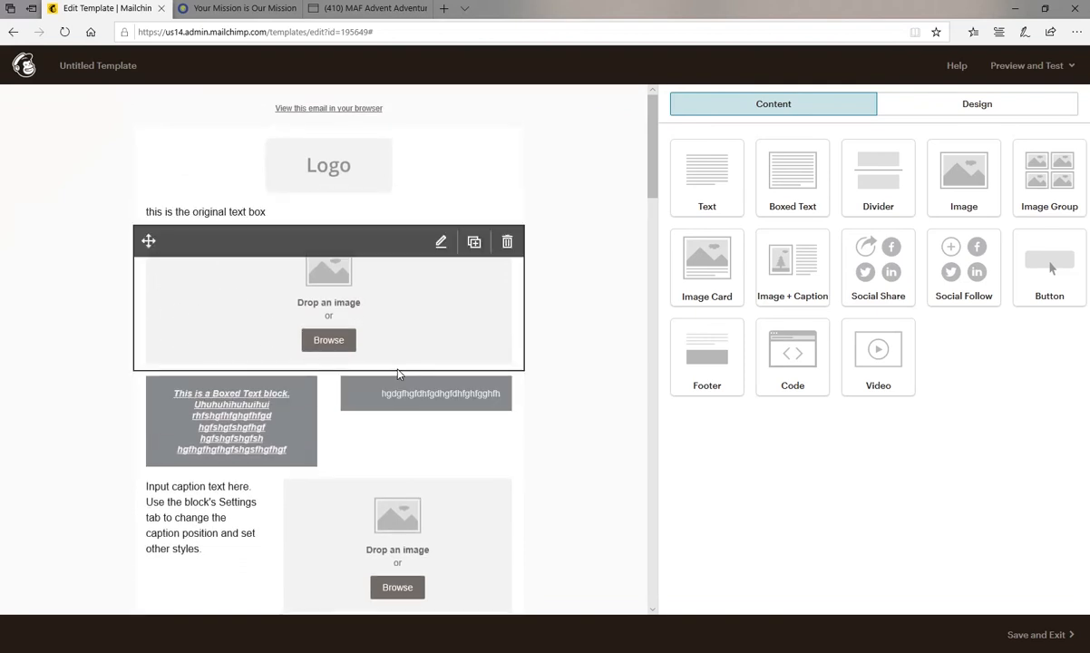
# Review the template's blocks from the logo through the image and video blocks to the social links and footer.
pyautogui.scroll(-8, 397, 372)
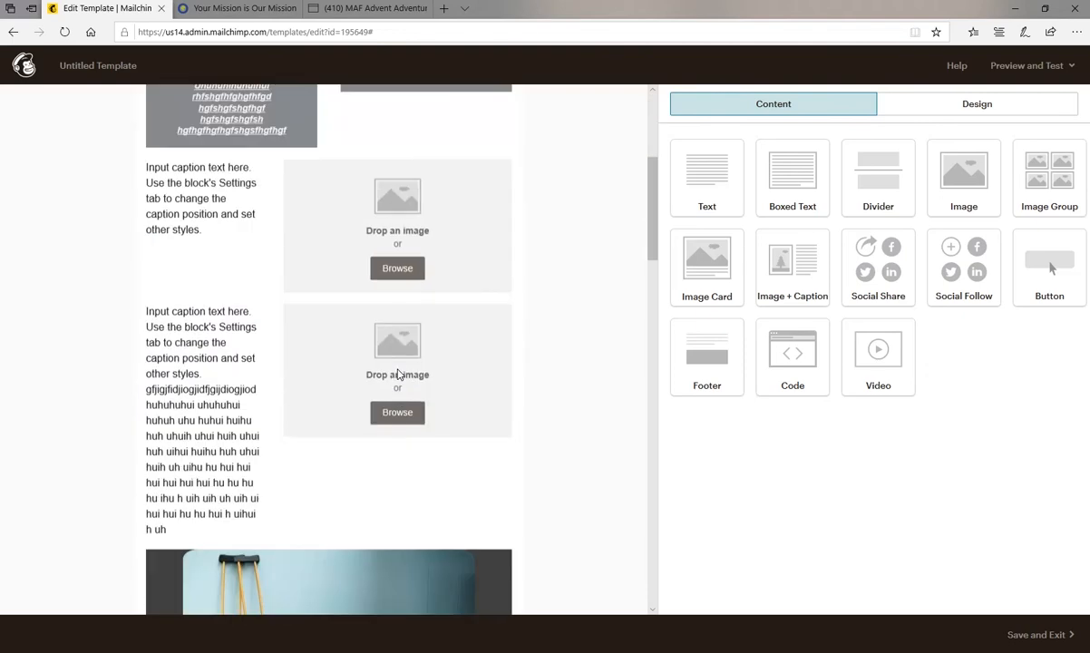
pyautogui.scroll(-3, 401, 372)
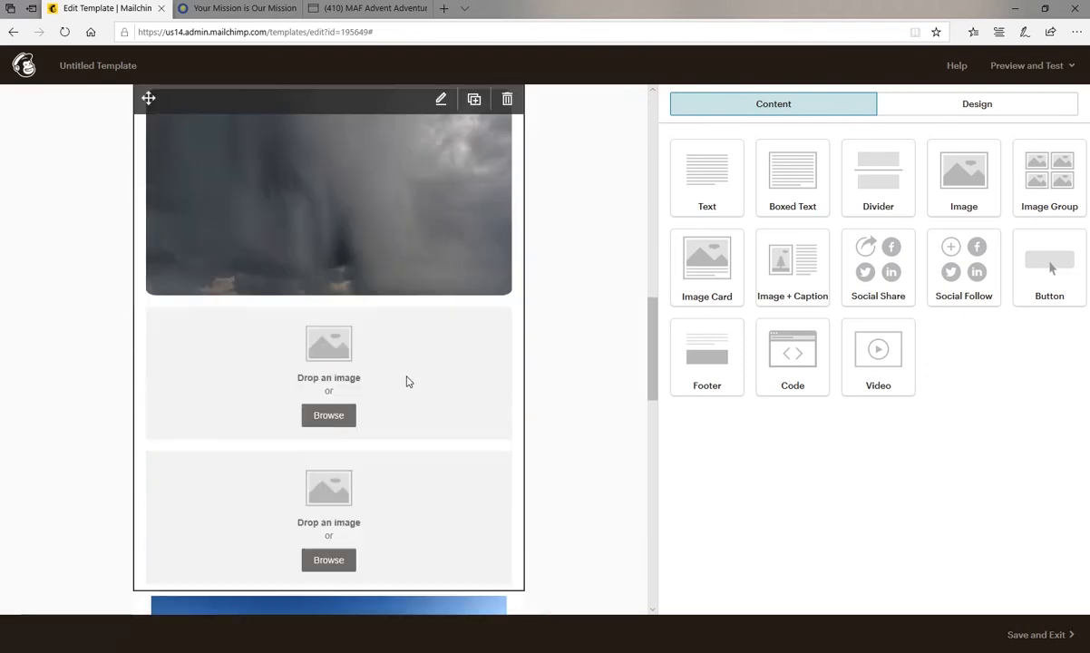
pyautogui.scroll(-3, 407, 385)
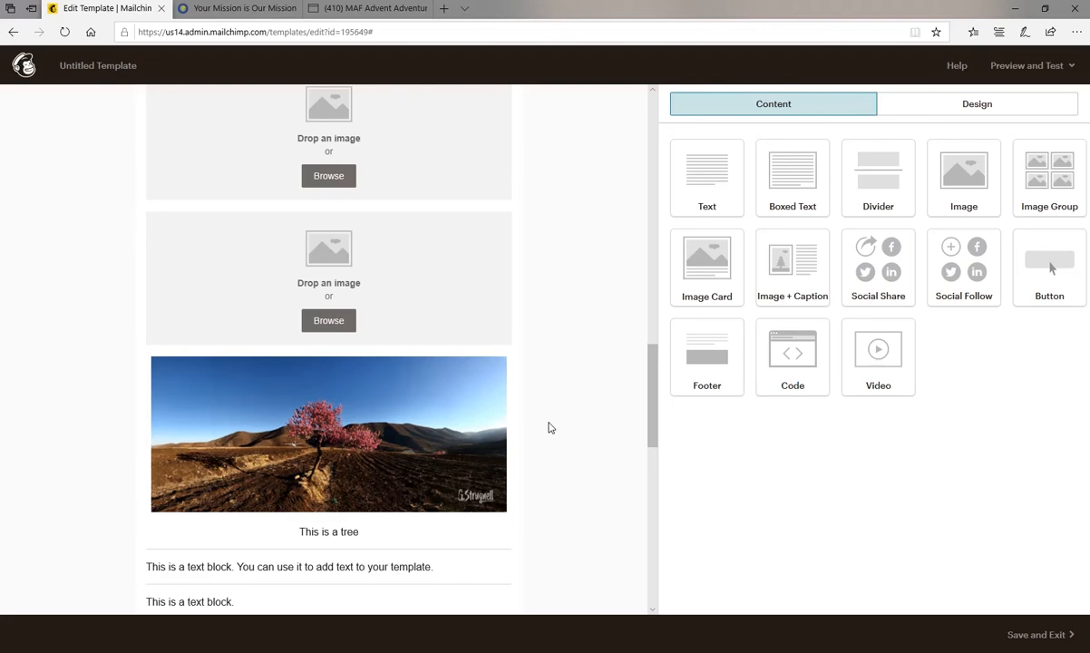
pyautogui.scroll(-9, 547, 427)
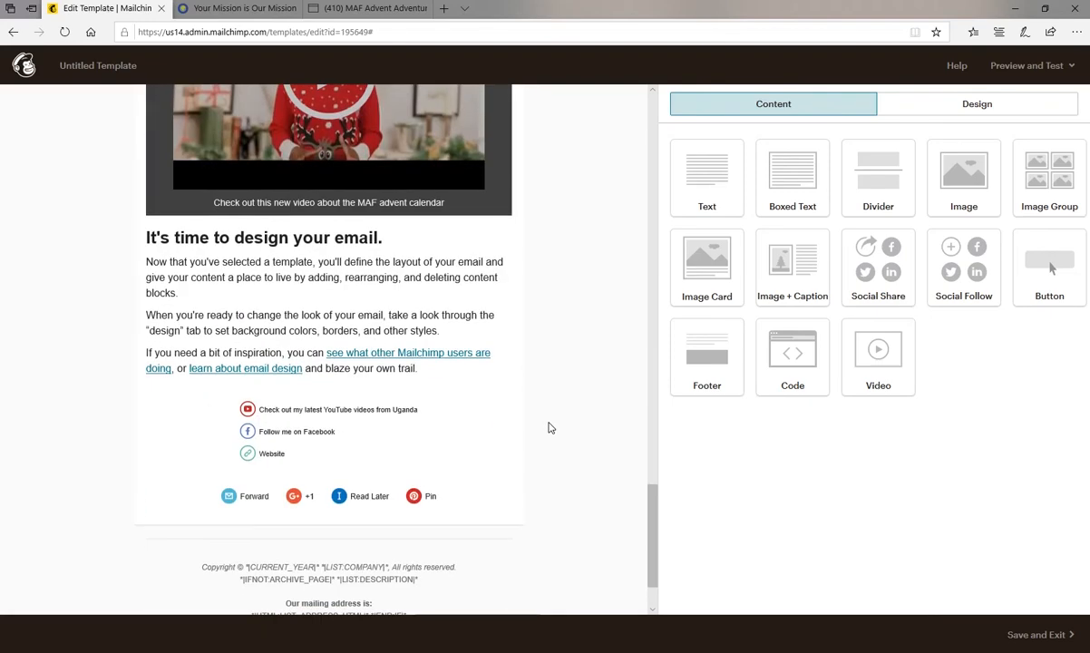
pyautogui.moveTo(369, 295)
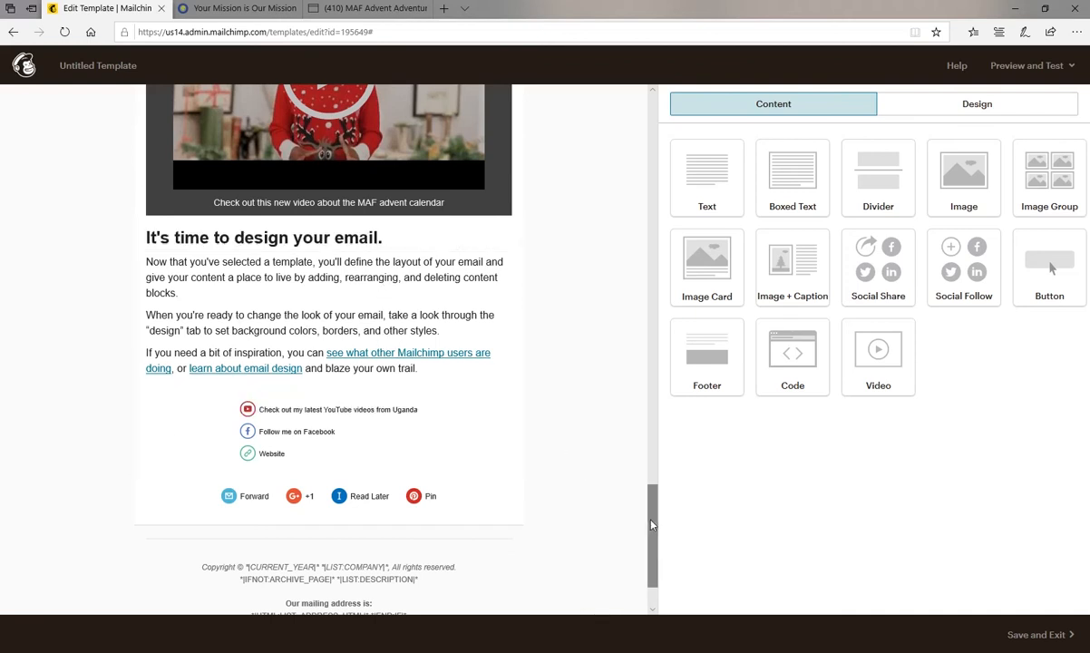
pyautogui.moveTo(650, 562); pyautogui.dragTo(652, 113)
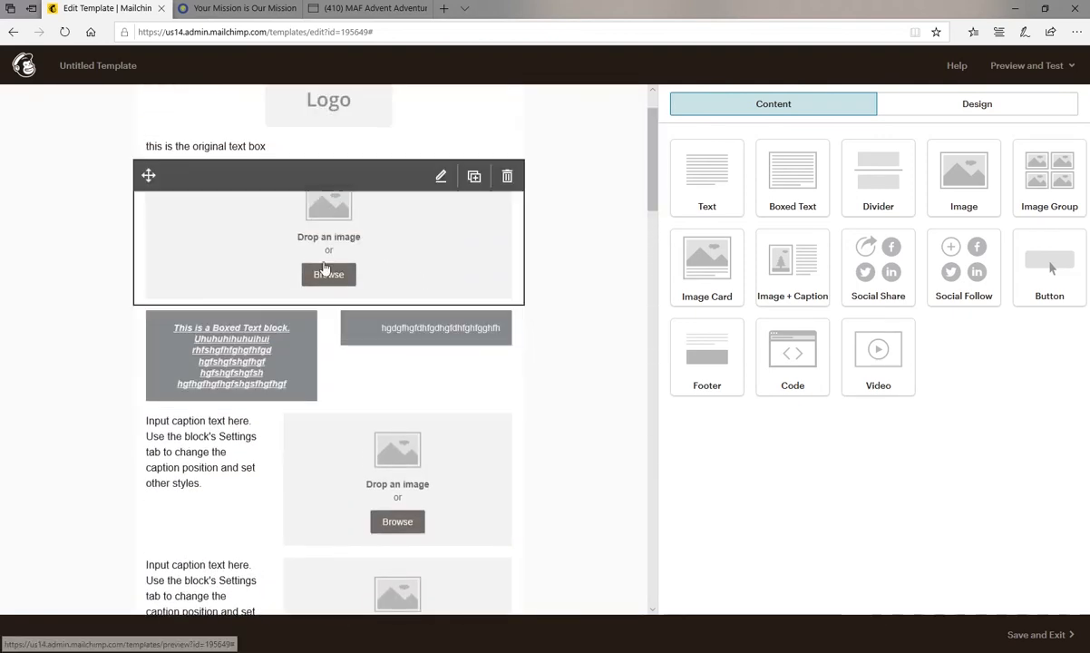
pyautogui.moveTo(473, 363)
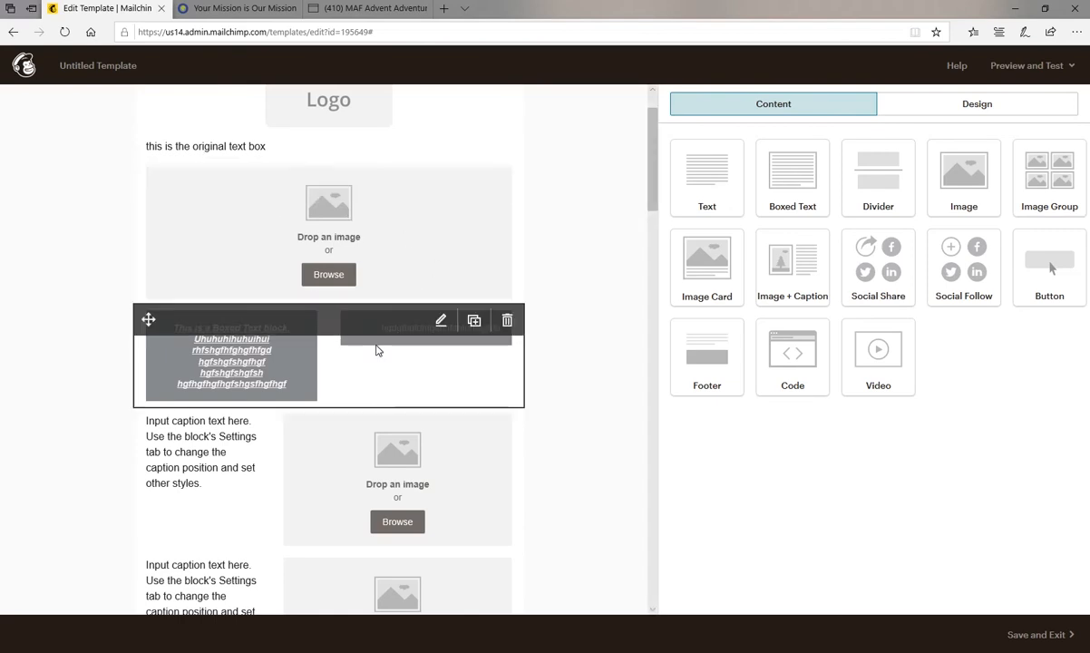
pyautogui.scroll(-4, 443, 374)
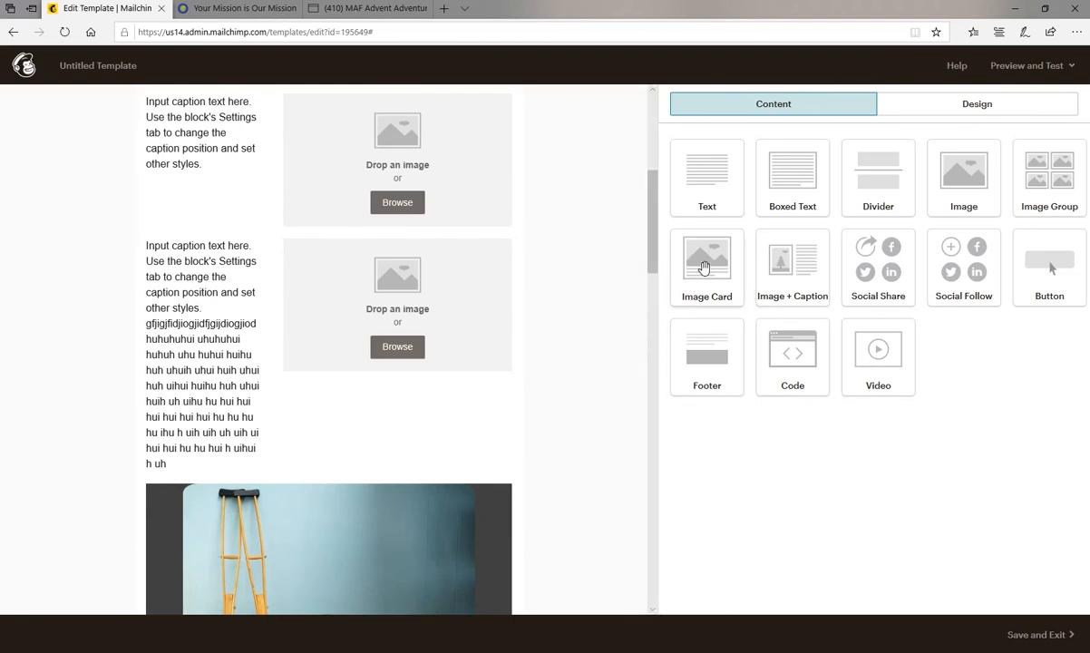
pyautogui.scroll(5, 572, 442)
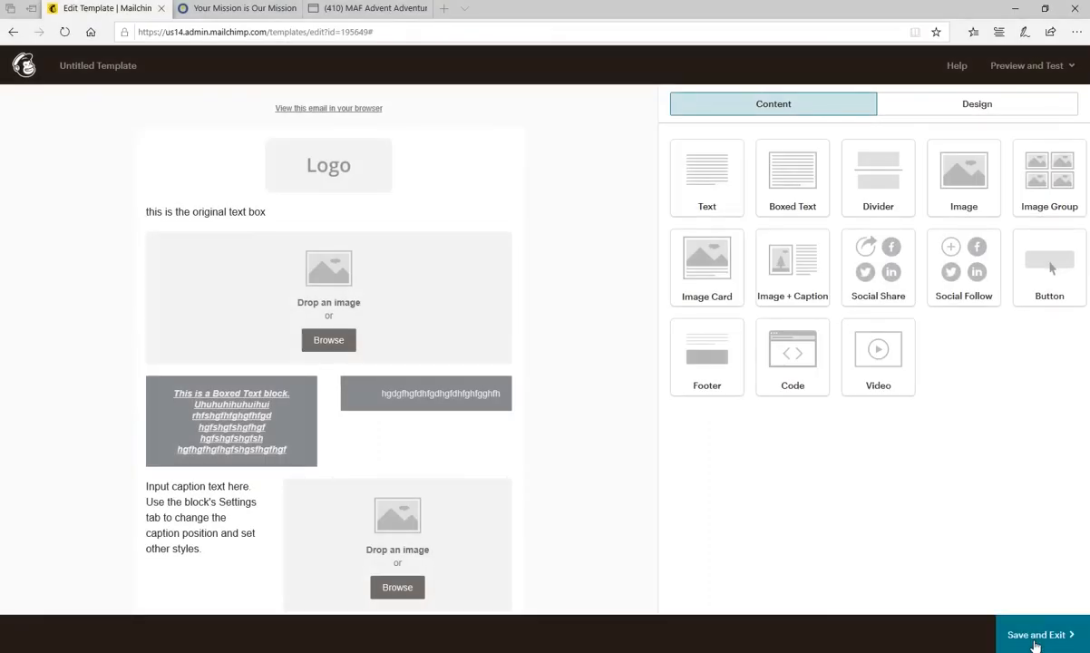
# Save the template under the name "My prayer letter template" and exit the editor.
pyautogui.click(1038, 636)
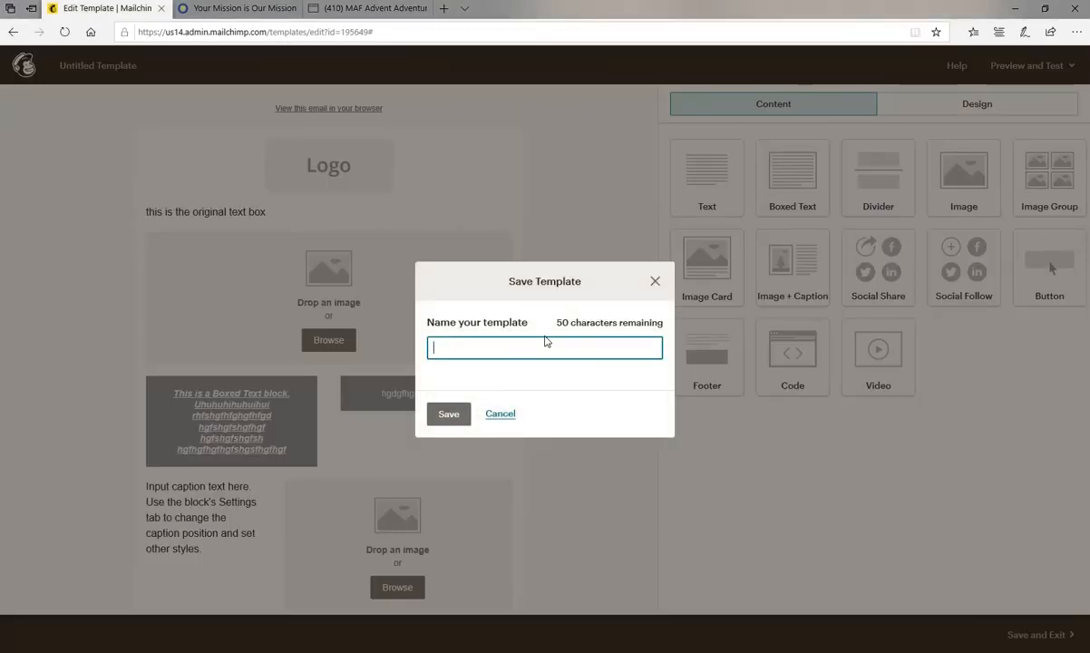
pyautogui.write('My prayer letter template')
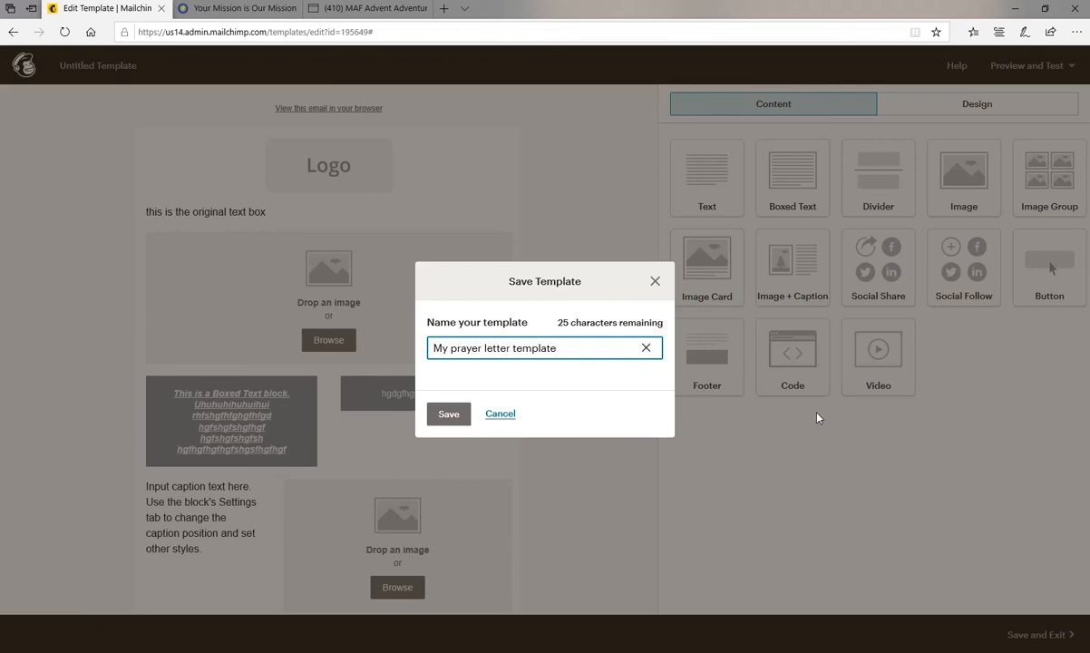
pyautogui.click(451, 414)
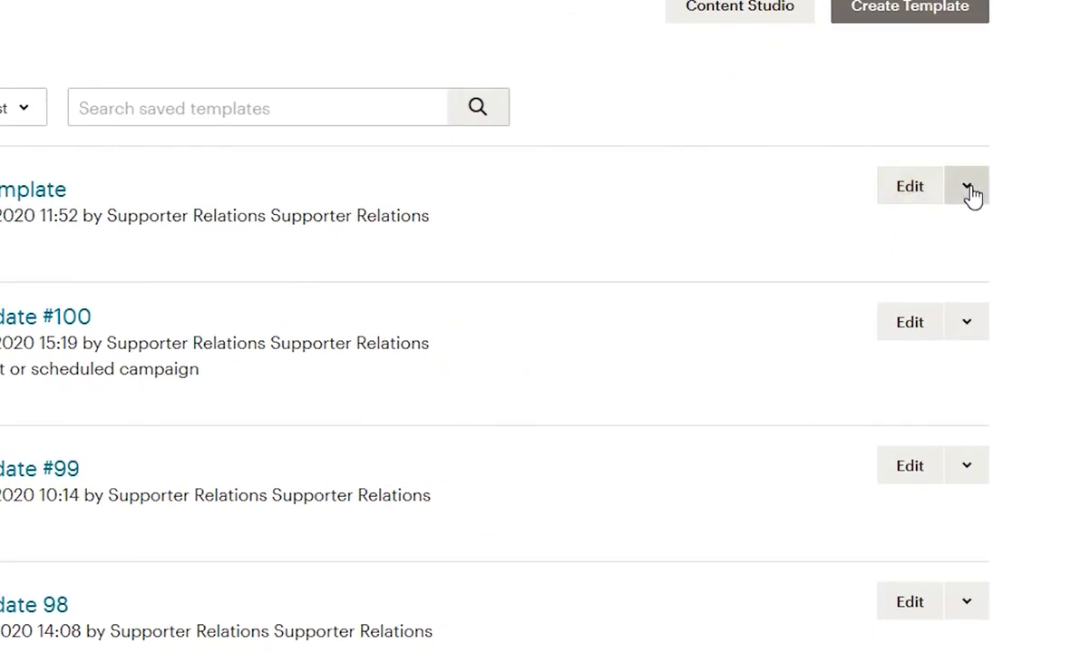
# Replicate the prayer letter template, rename the copy "Prayer letter - January 2020" and save it.
pyautogui.click(968, 190)
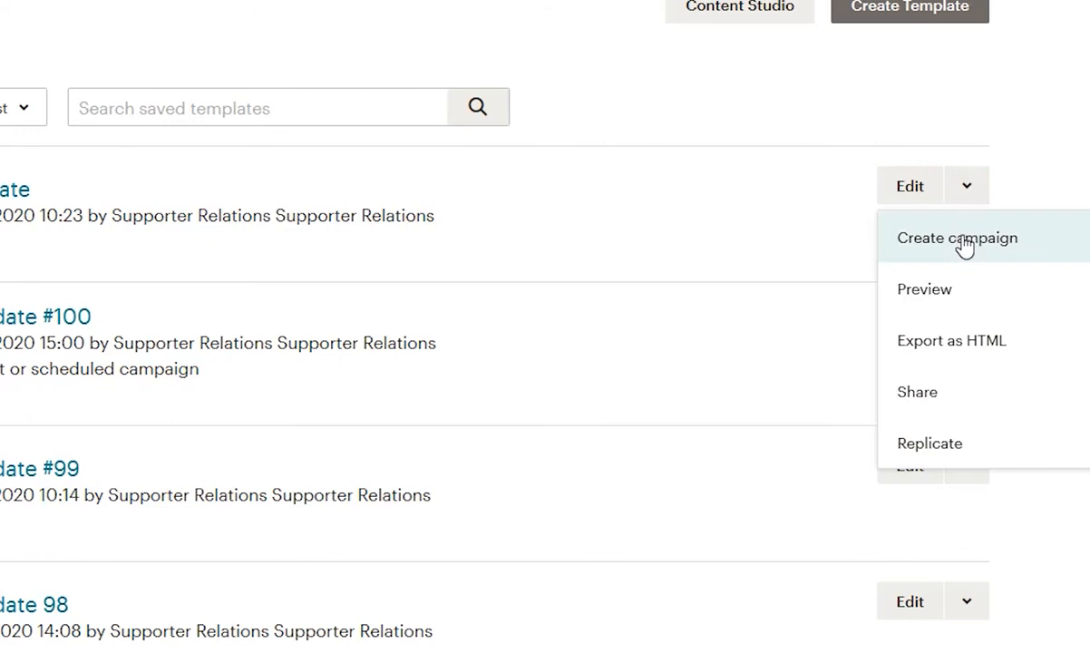
pyautogui.click(943, 451)
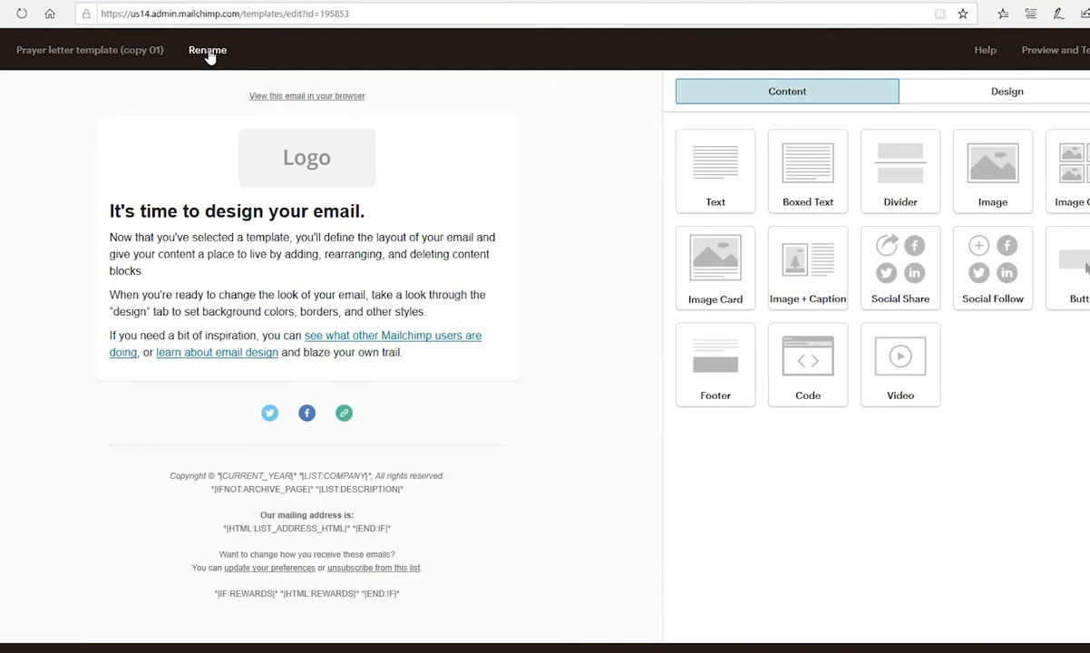
pyautogui.click(207, 52)
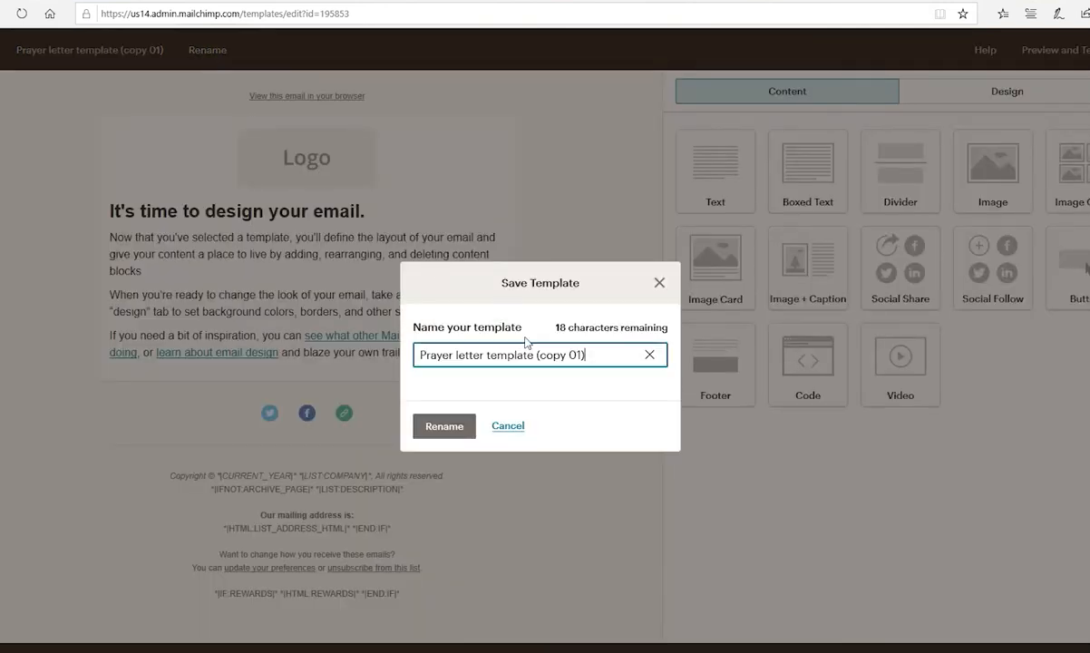
pyautogui.hotkey('ctrl', 'a')
pyautogui.write('Prayer letter - January 2020')
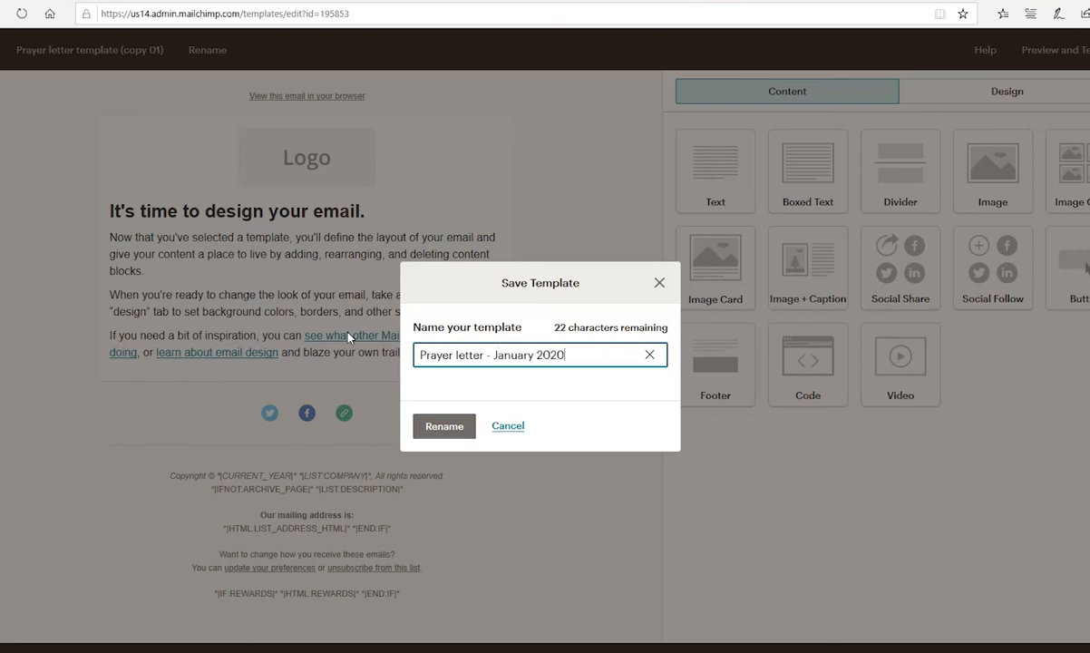
pyautogui.click(446, 430)
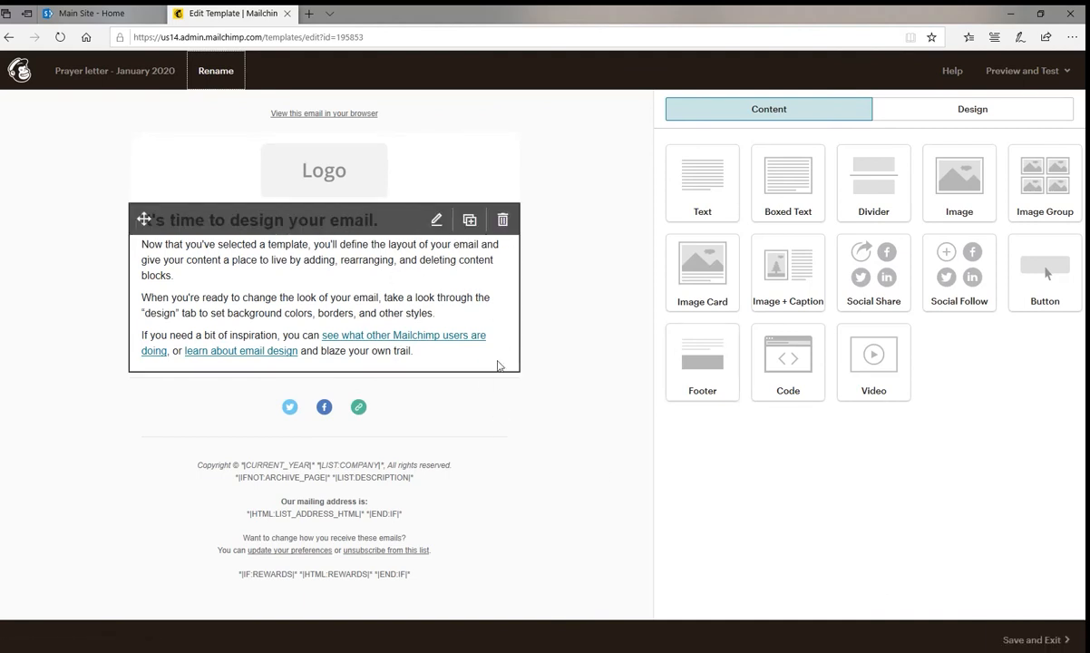
pyautogui.click(1024, 639)
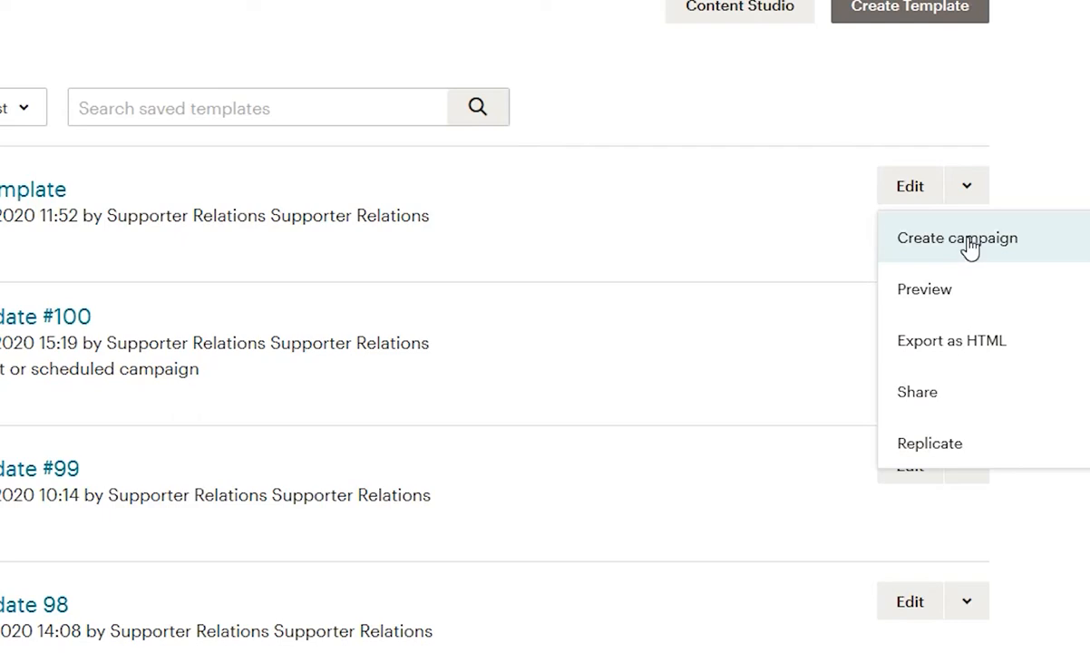
# Create a campaign from the saved prayer letter template and choose Overseas Staff and MAF UK Staff as its audience.
pyautogui.click(966, 244)
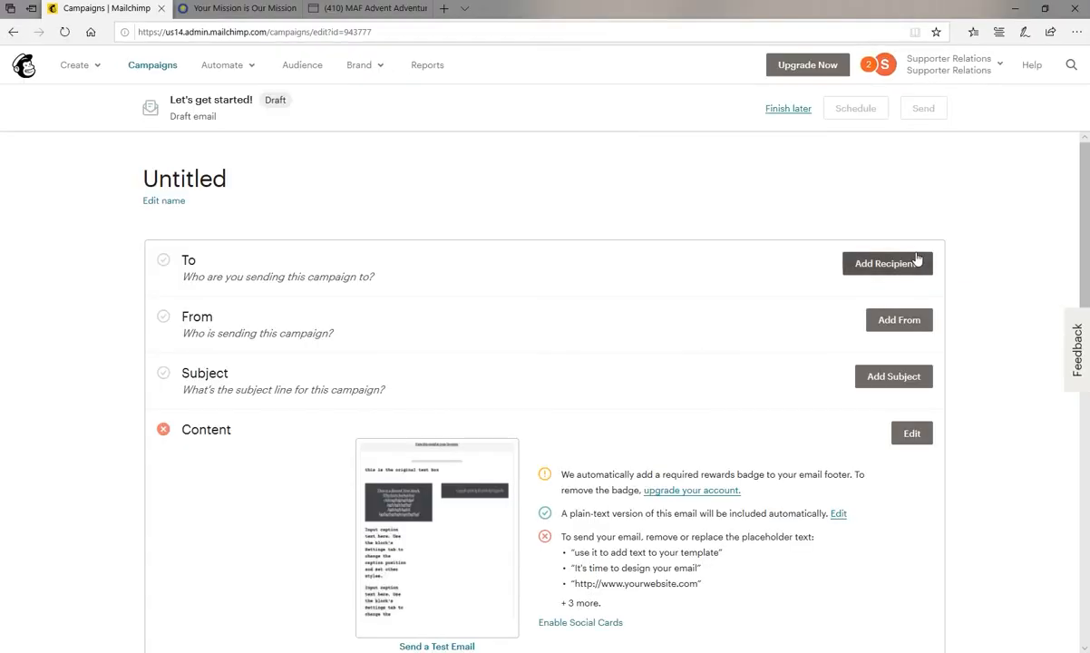
pyautogui.click(900, 264)
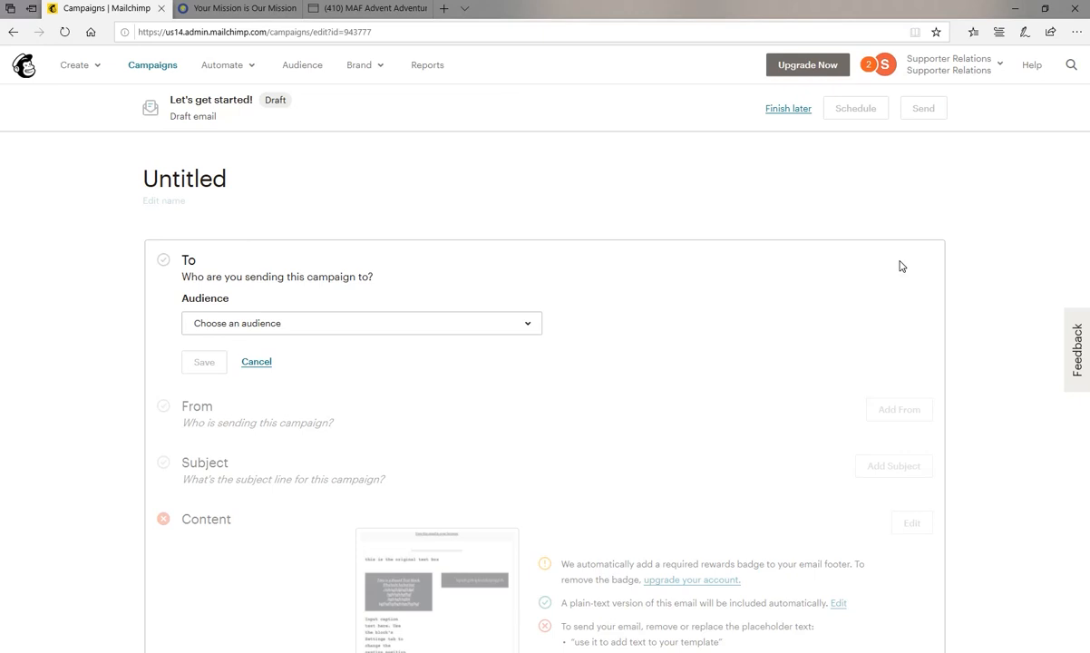
pyautogui.click(527, 325)
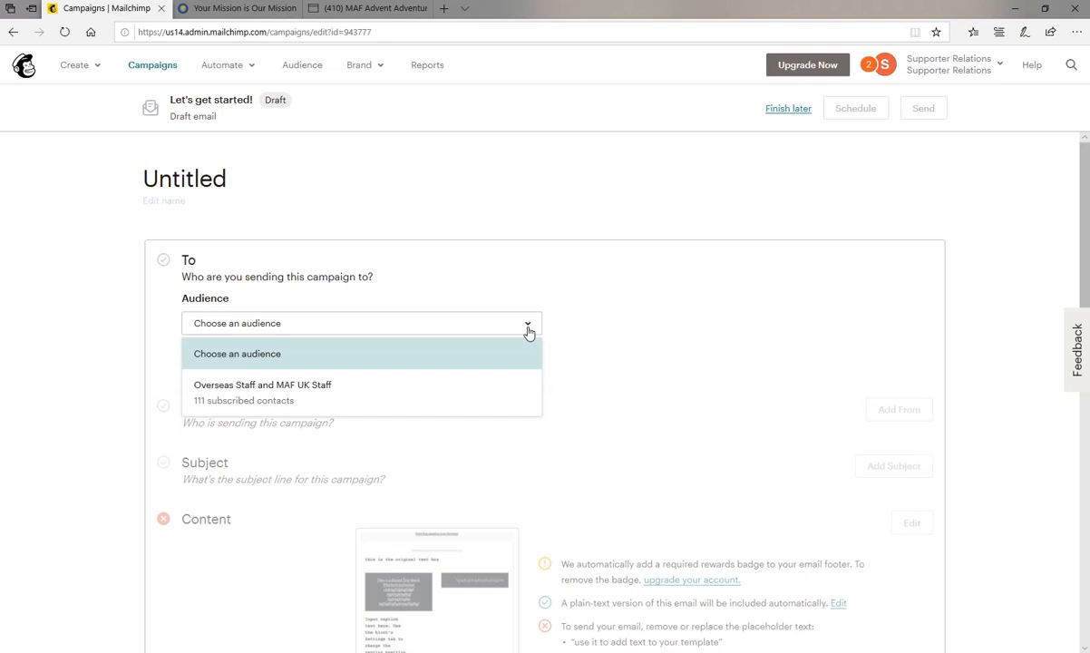
pyautogui.click(312, 389)
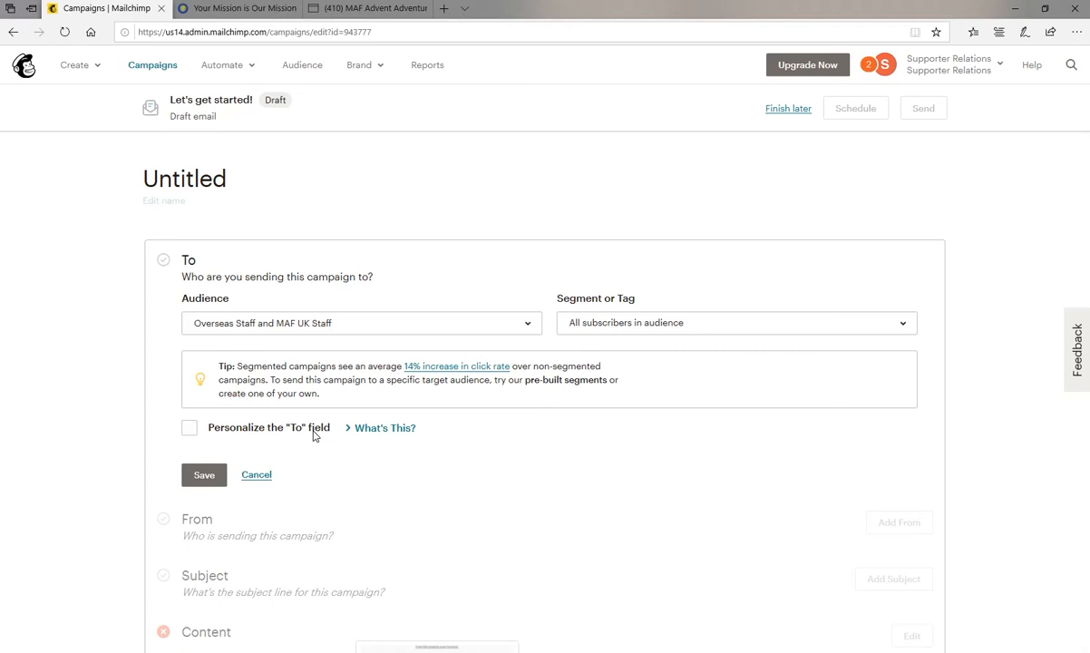
# Personalize the campaign's "To" field with the *|FNAME|* merge tag and save the recipients.
pyautogui.click(189, 431)
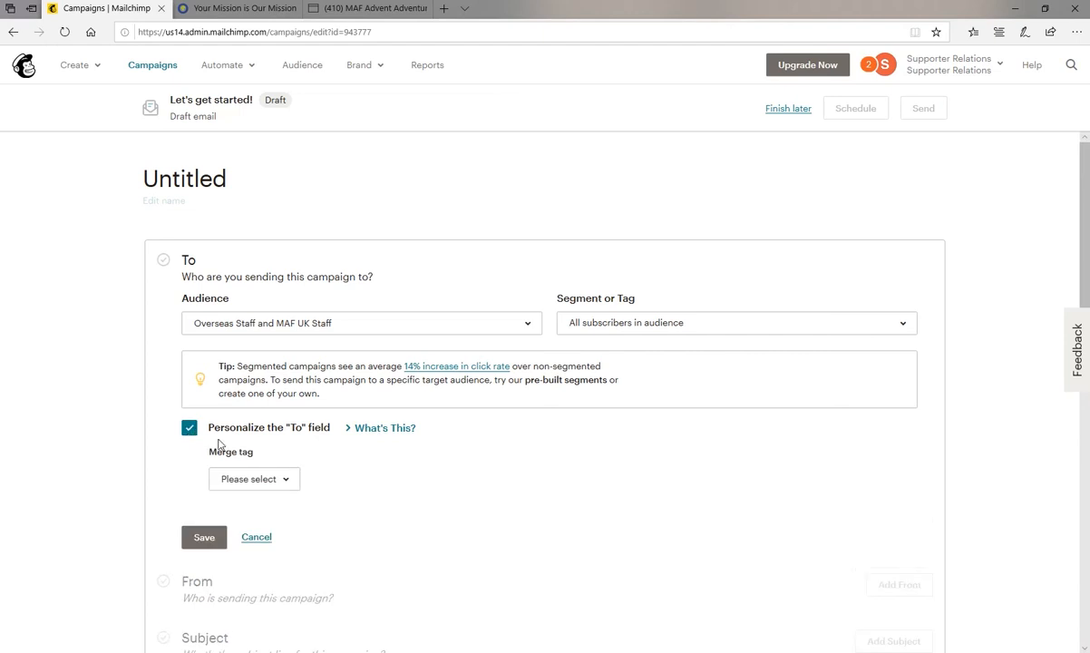
pyautogui.click(285, 483)
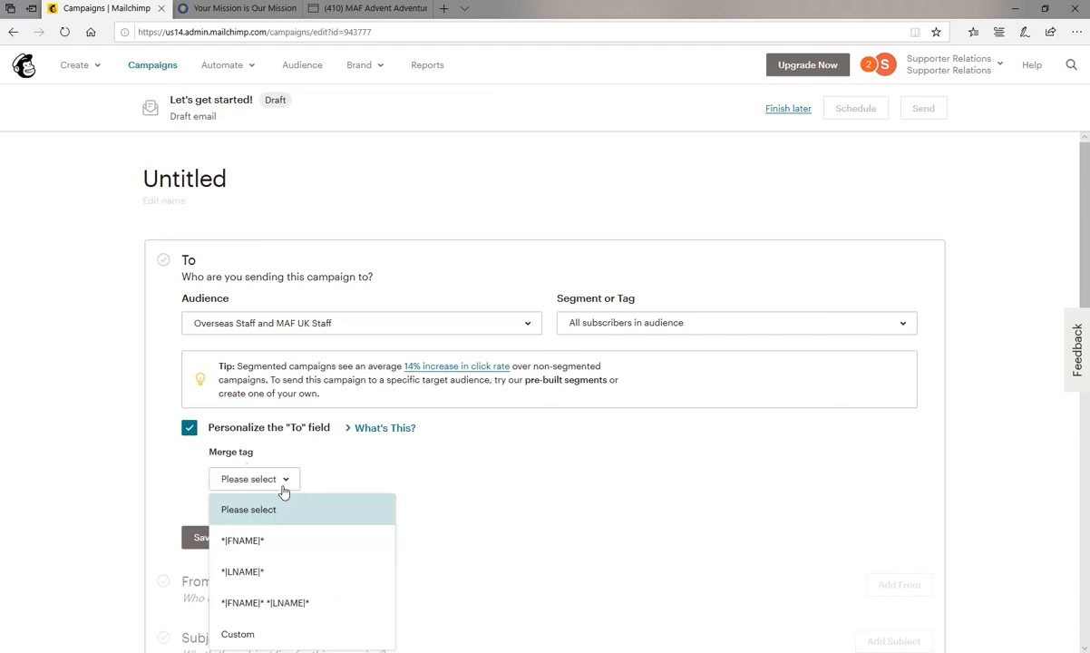
pyautogui.click(234, 543)
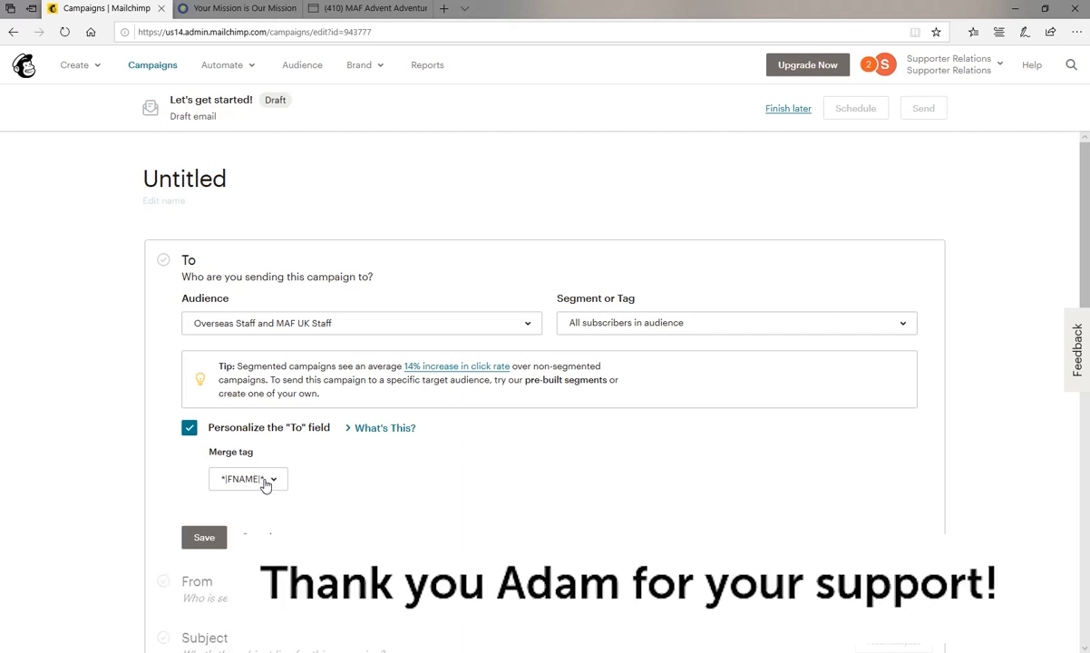
pyautogui.click(212, 536)
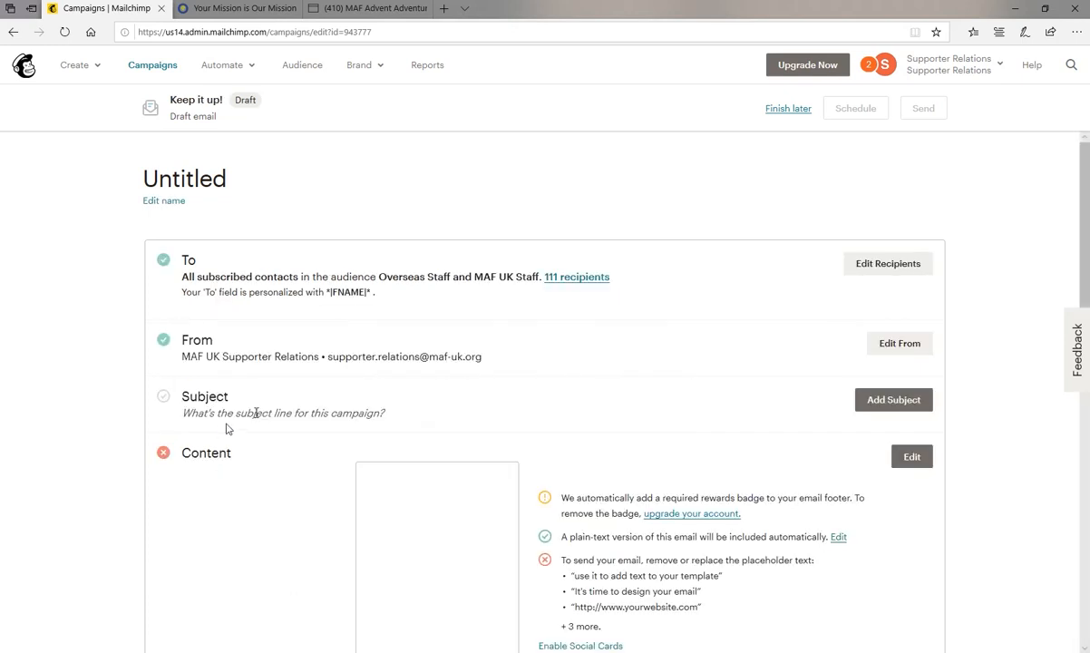
# Review the campaign's sender name and email address and save the From details.
pyautogui.click(893, 350)
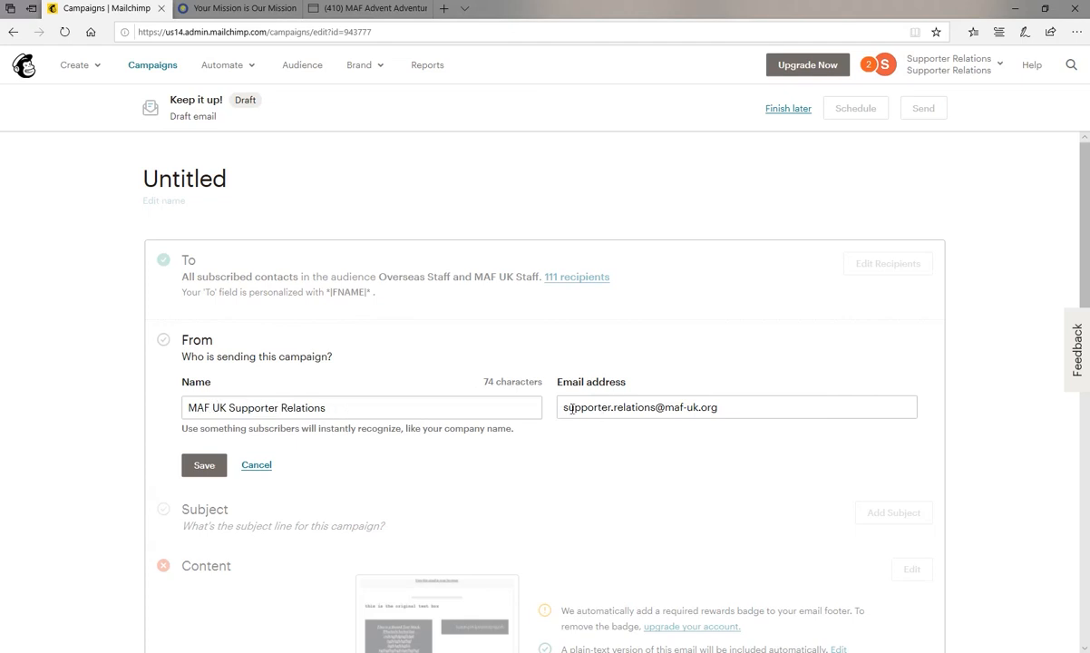
pyautogui.click(203, 466)
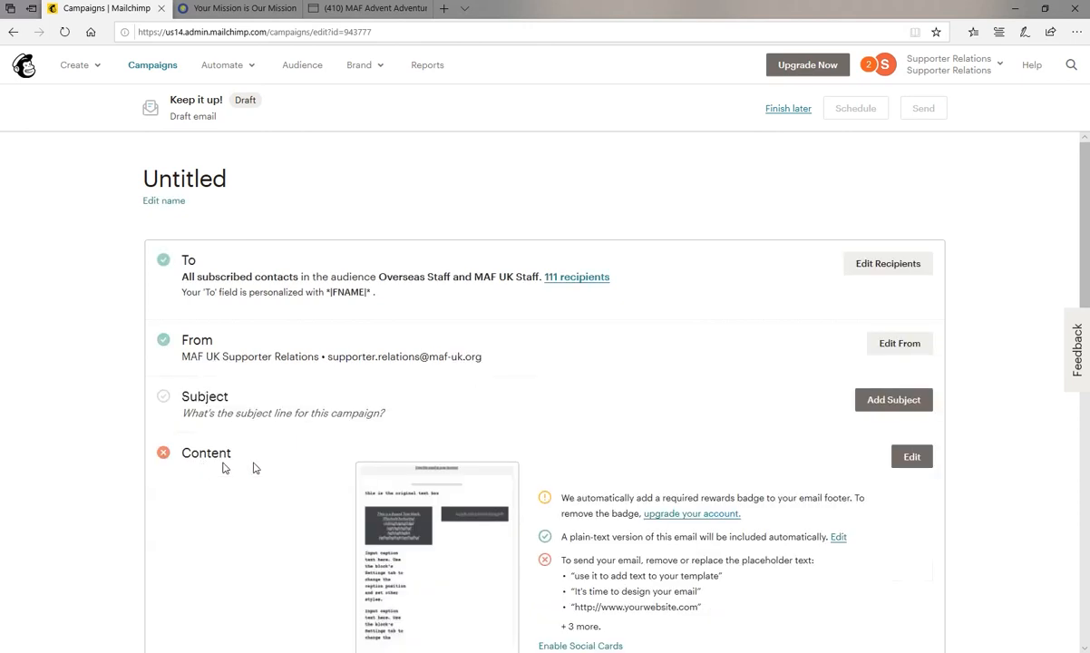
pyautogui.click(886, 400)
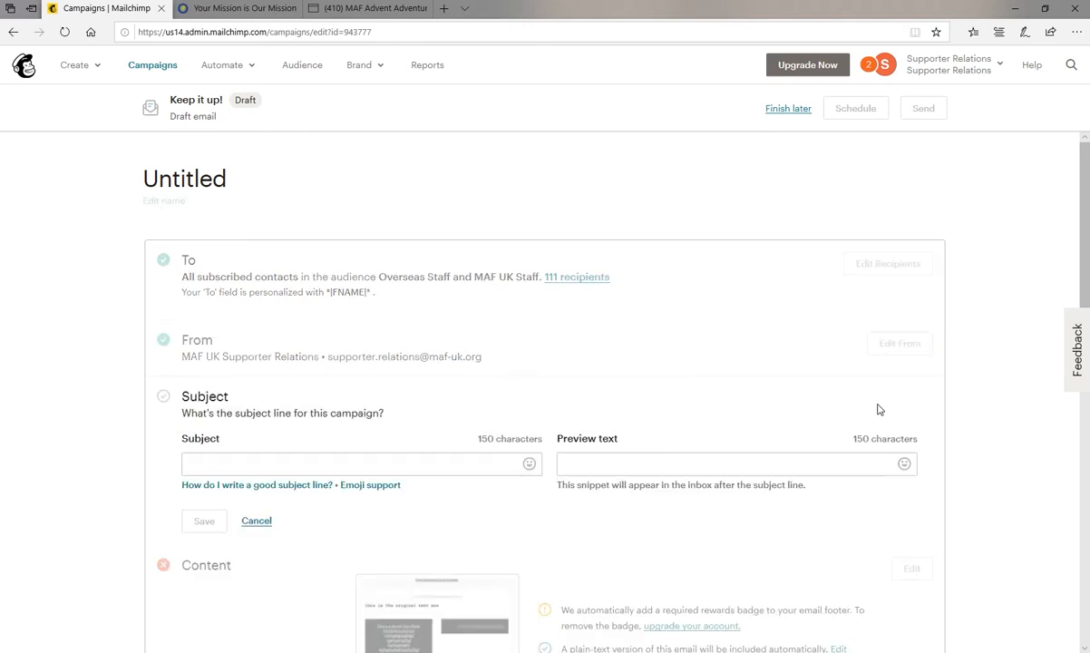
pyautogui.click(247, 461)
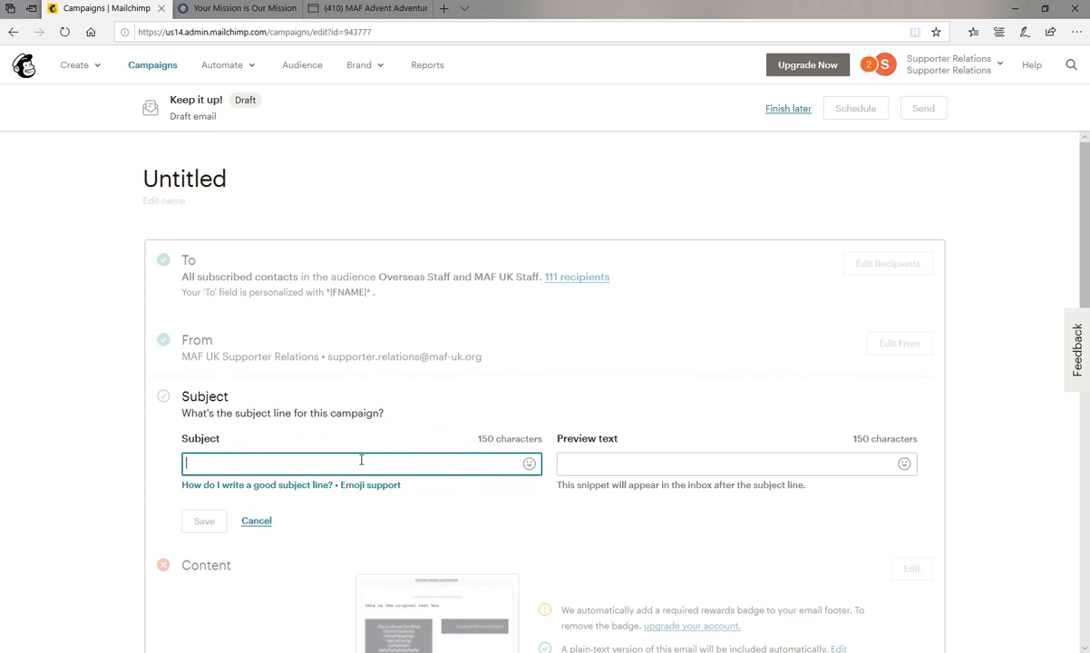
pyautogui.click(619, 464)
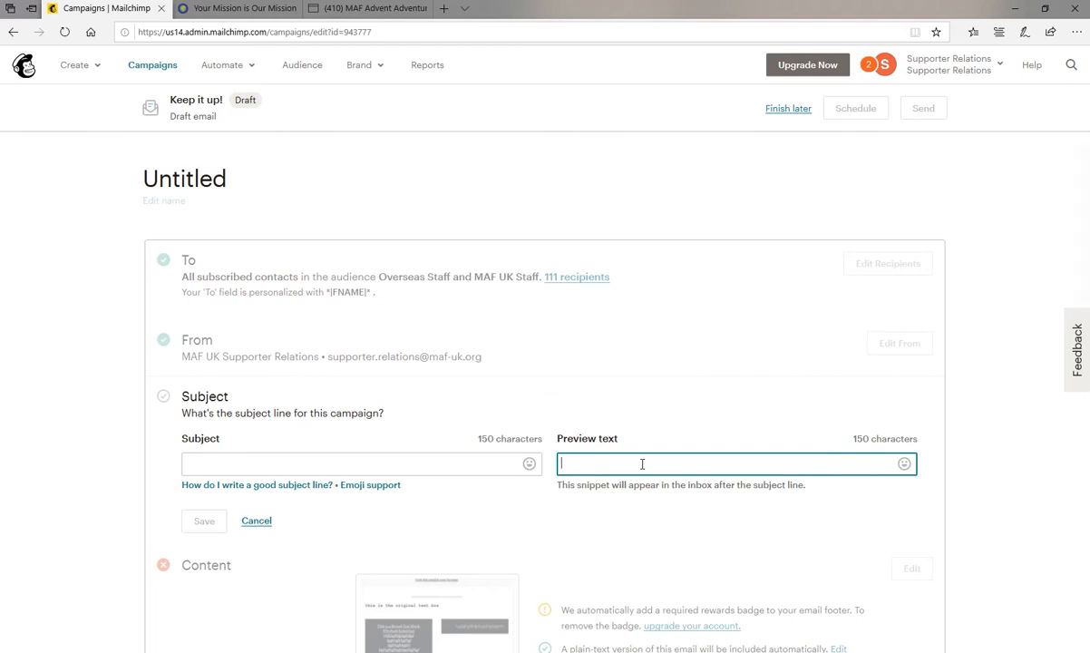
pyautogui.click(237, 526)
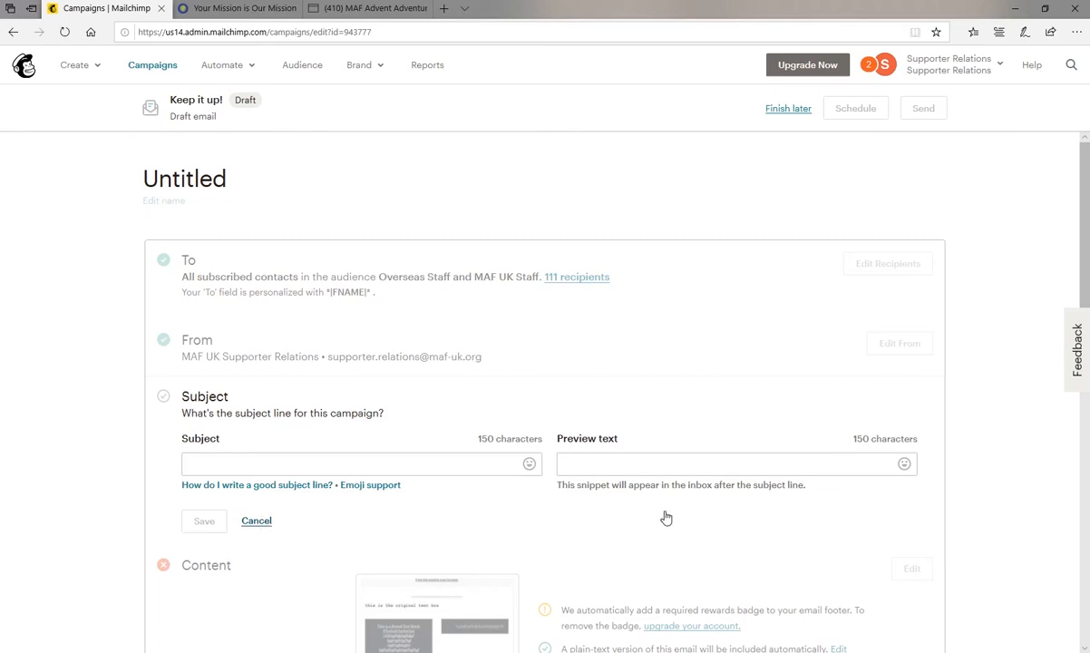
pyautogui.click(257, 522)
# Preview the campaign email in its desktop layout, look through its content and header info, and close the preview.
pyautogui.scroll(-3, 508, 408)
pyautogui.moveTo(496, 404)
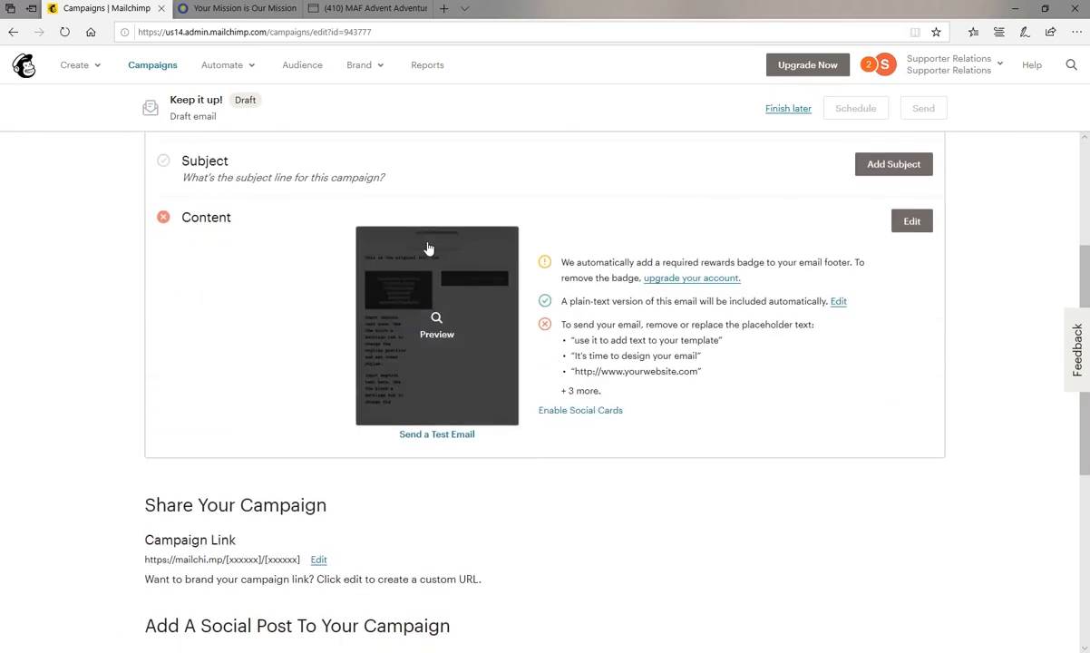
pyautogui.click(437, 325)
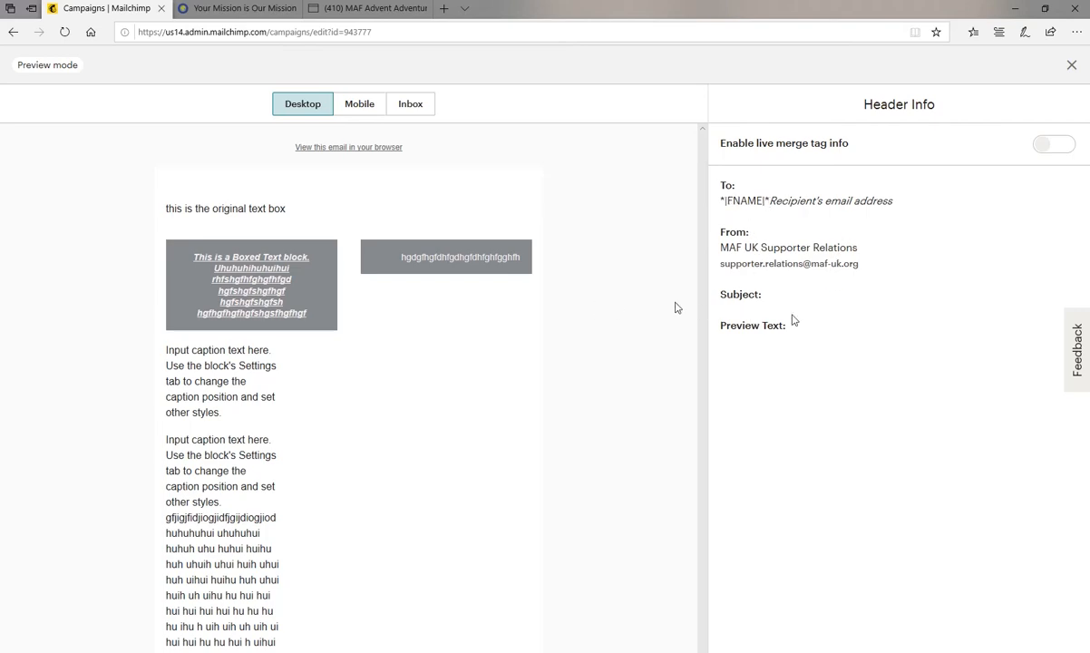
pyautogui.scroll(-4, 419, 319)
pyautogui.scroll(-5, 419, 319)
pyautogui.scroll(10, 438, 306)
pyautogui.scroll(-3, 473, 322)
pyautogui.scroll(3, 487, 318)
pyautogui.click(1072, 67)
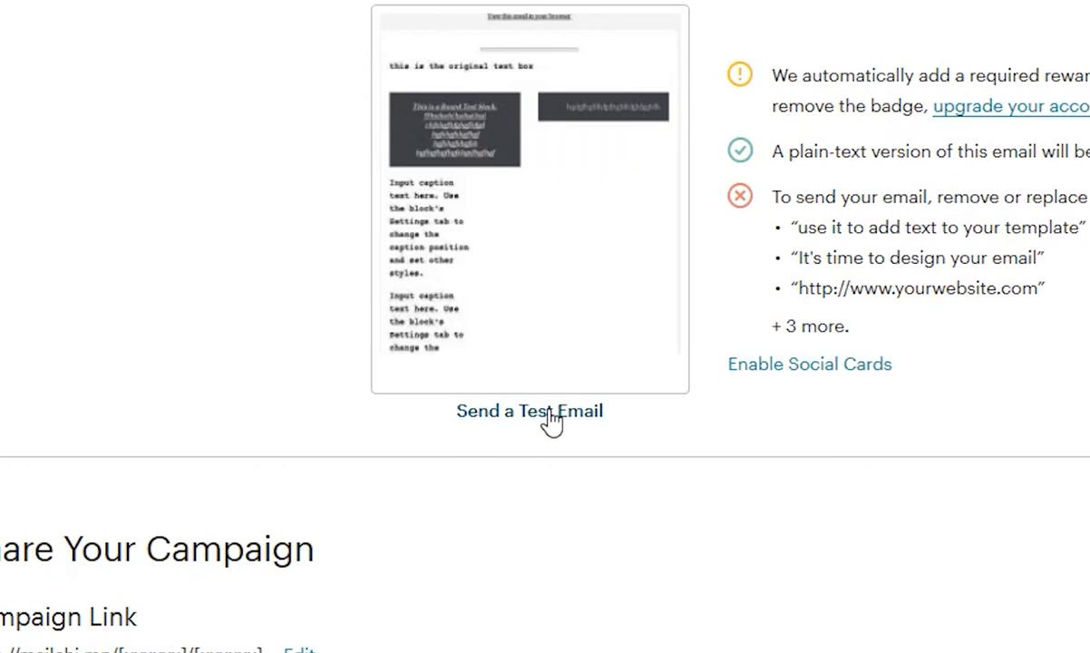
# Check the test email options without sending a test, and open the campaign's content for editing.
pyautogui.click(514, 428)
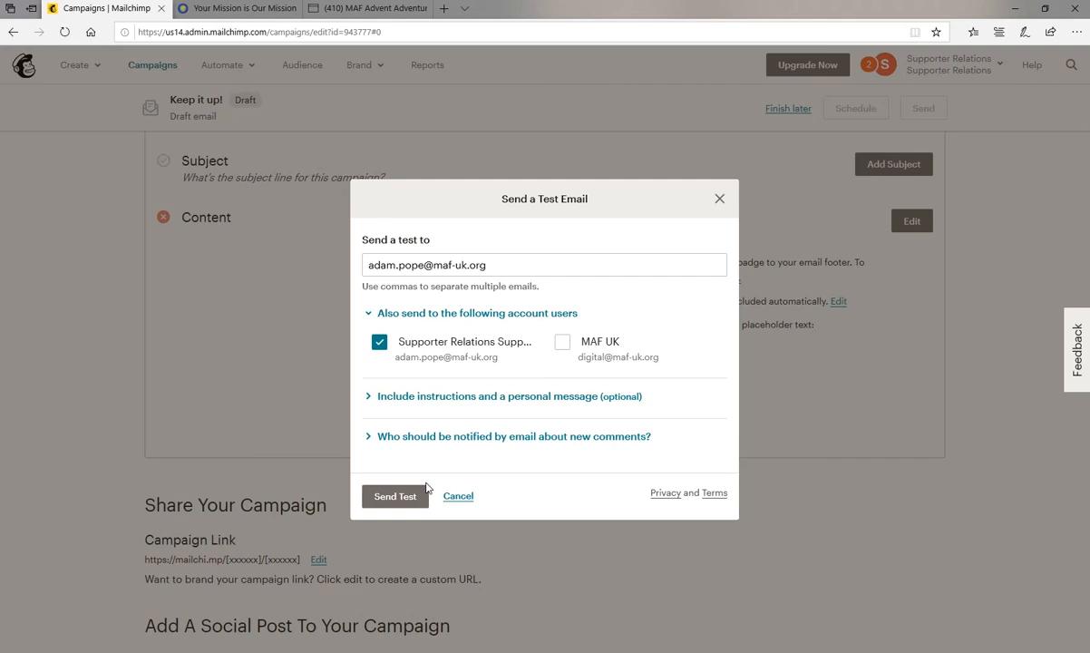
pyautogui.click(458, 495)
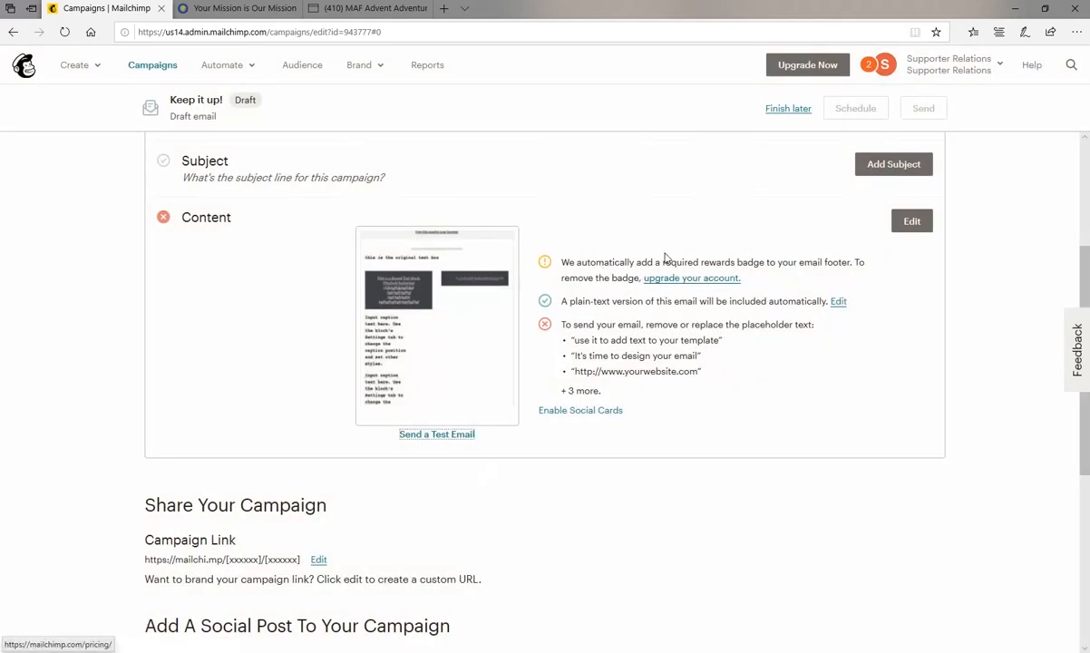
pyautogui.click(912, 221)
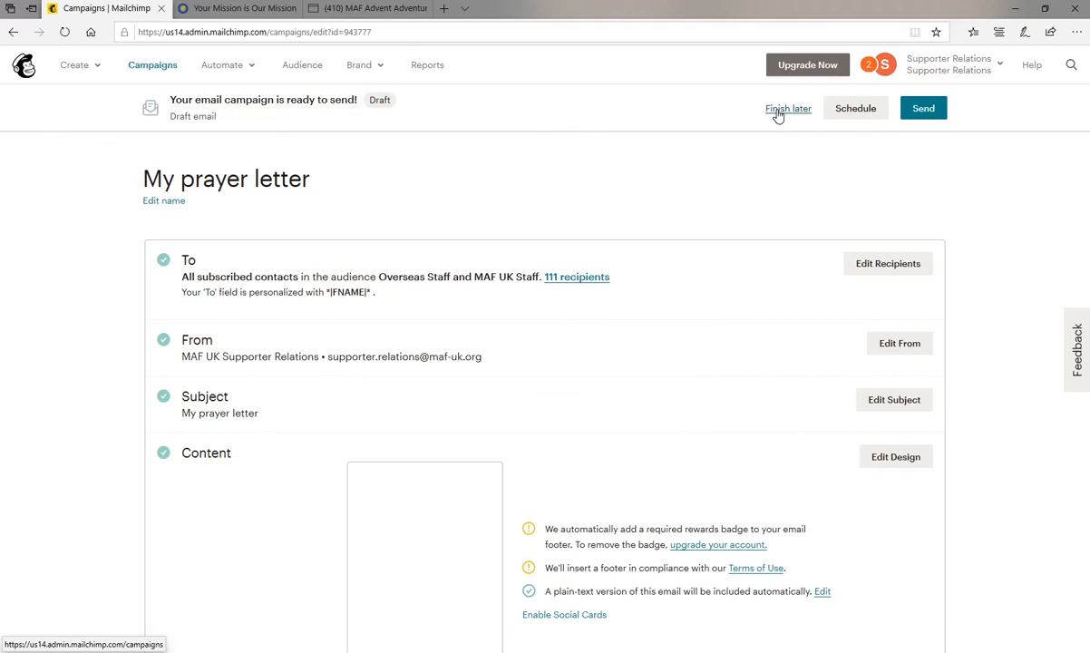
# Schedule the "My prayer letter" campaign for delivery on February 1 2020 at 10:30 PM.
pyautogui.click(852, 107)
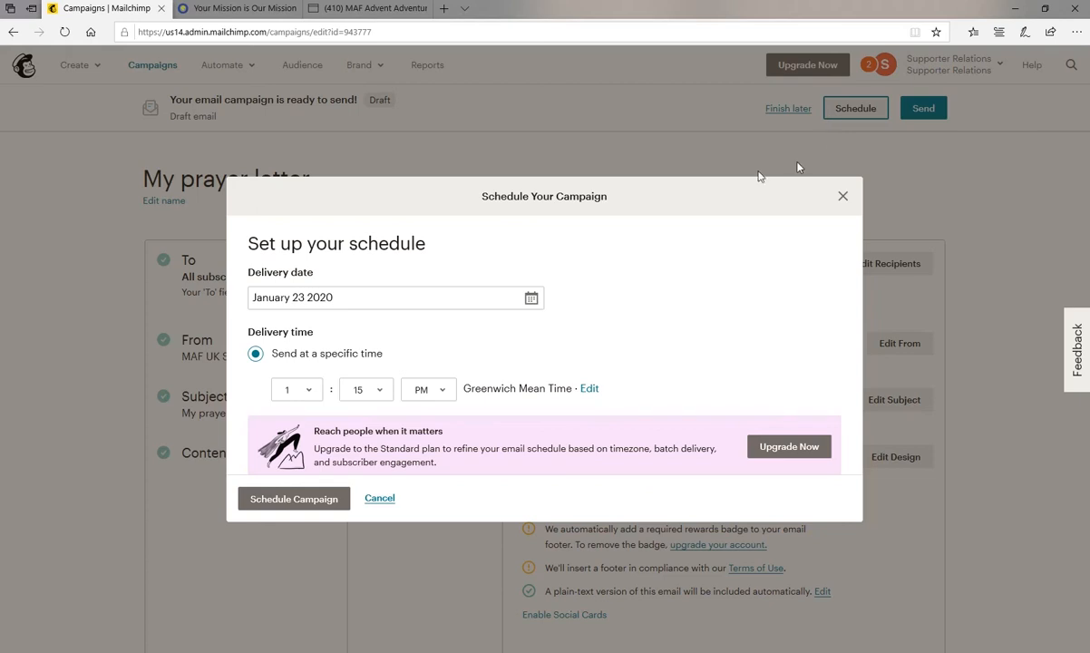
pyautogui.click(532, 298)
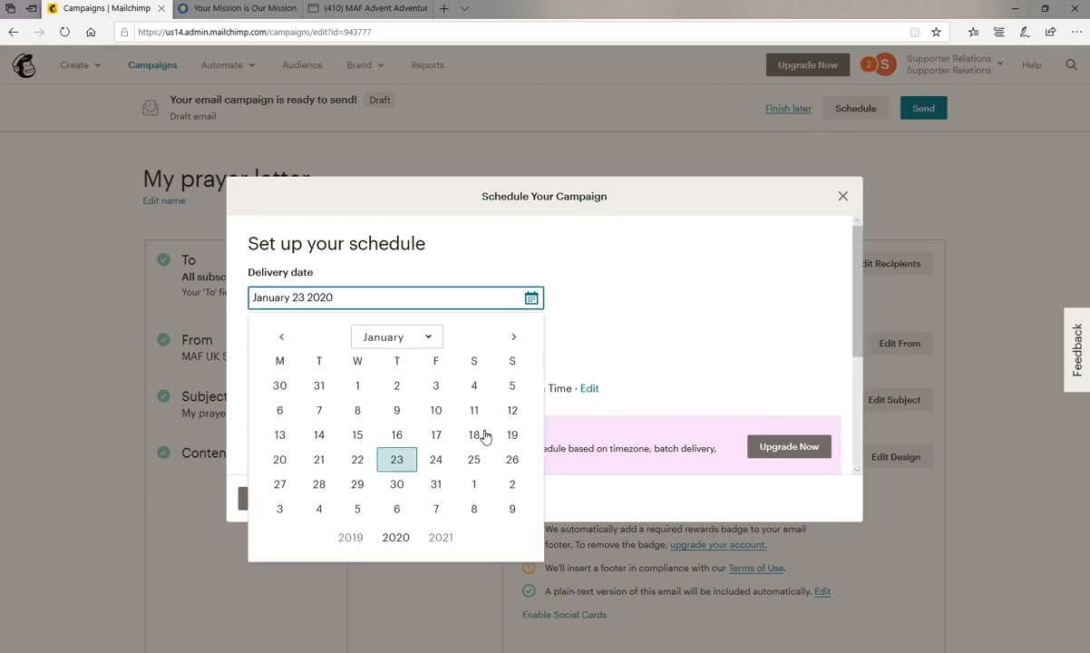
pyautogui.click(474, 488)
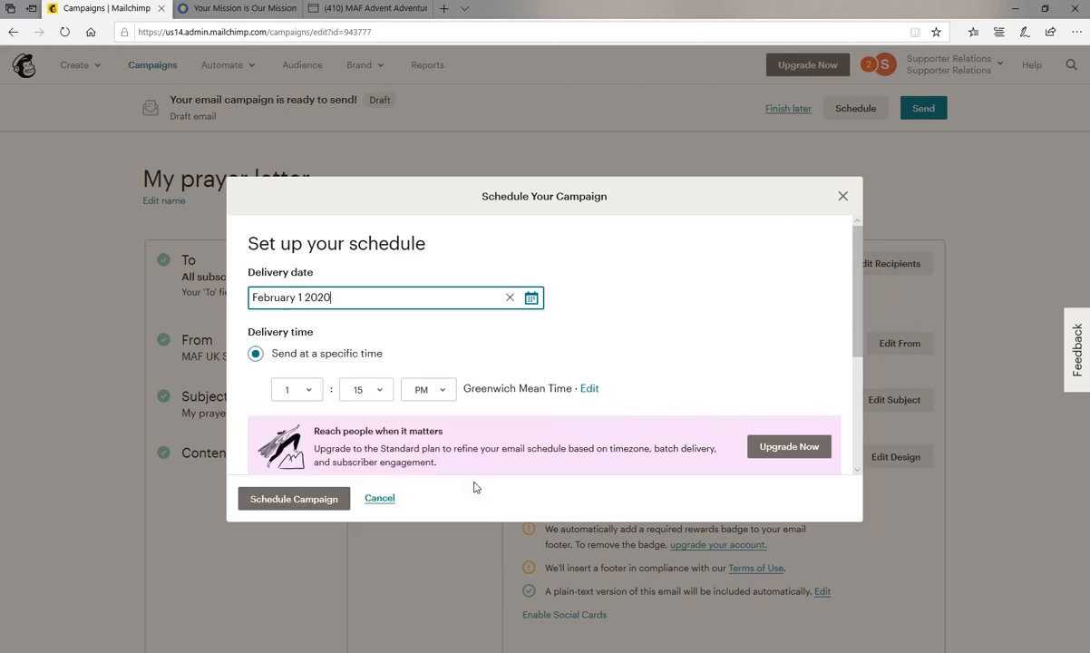
pyautogui.click(313, 396)
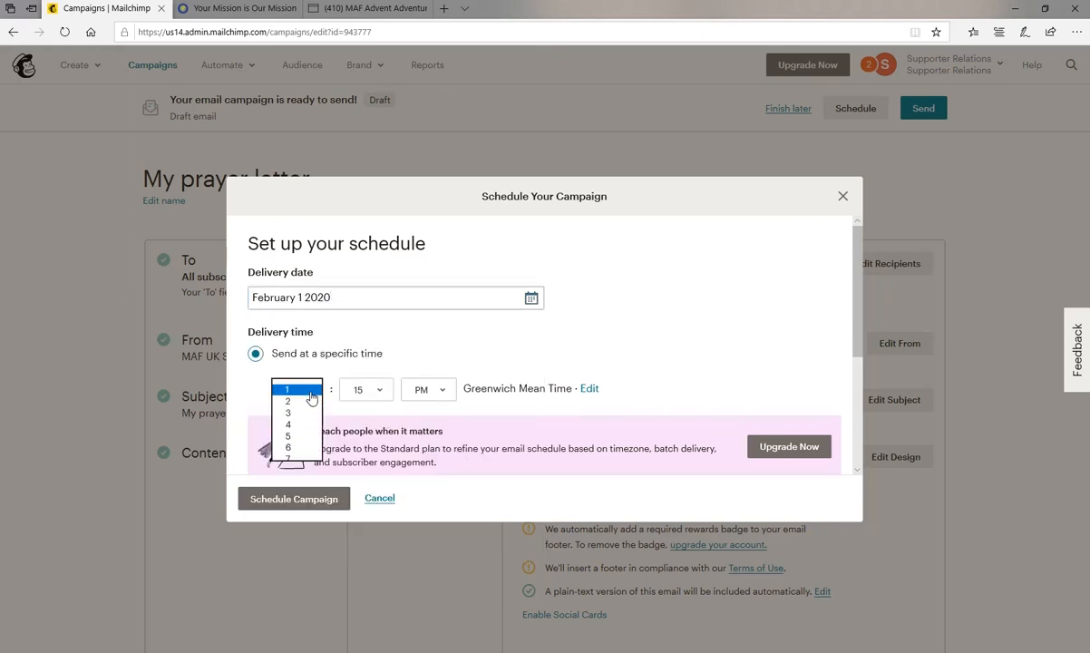
pyautogui.click(290, 492)
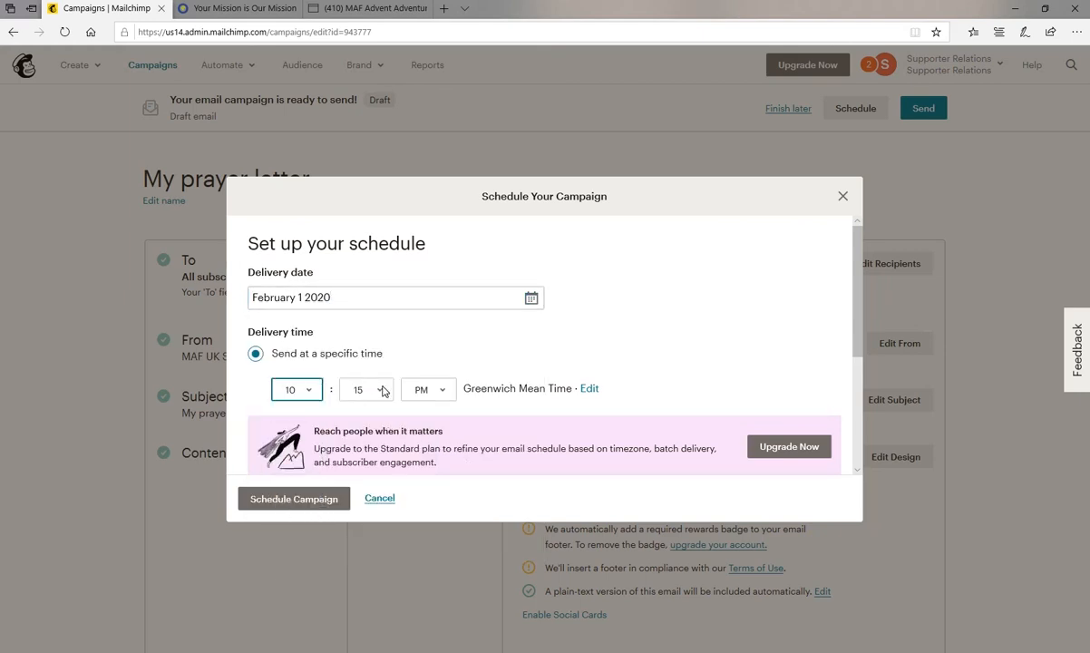
pyautogui.click(365, 389)
pyautogui.click(359, 379)
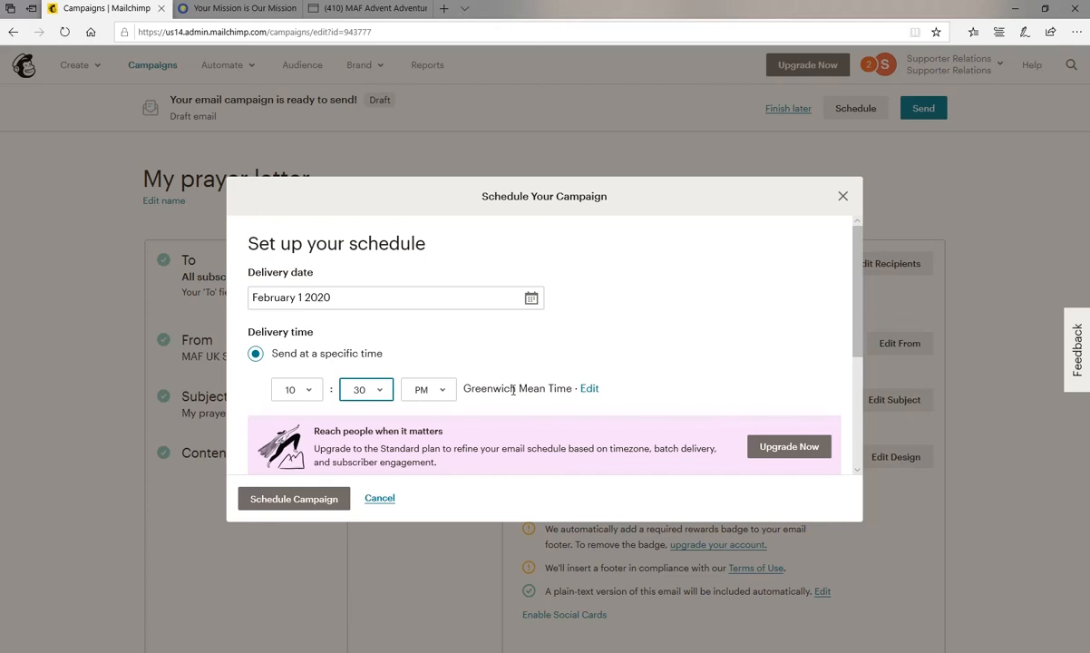
pyautogui.click(522, 388)
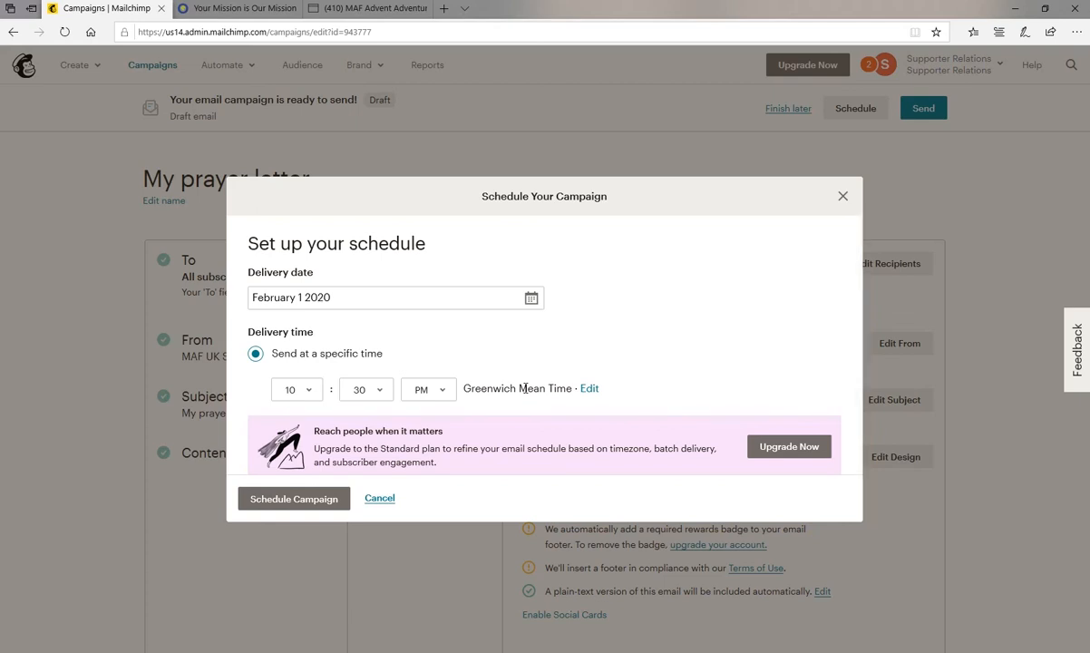
pyautogui.click(314, 499)
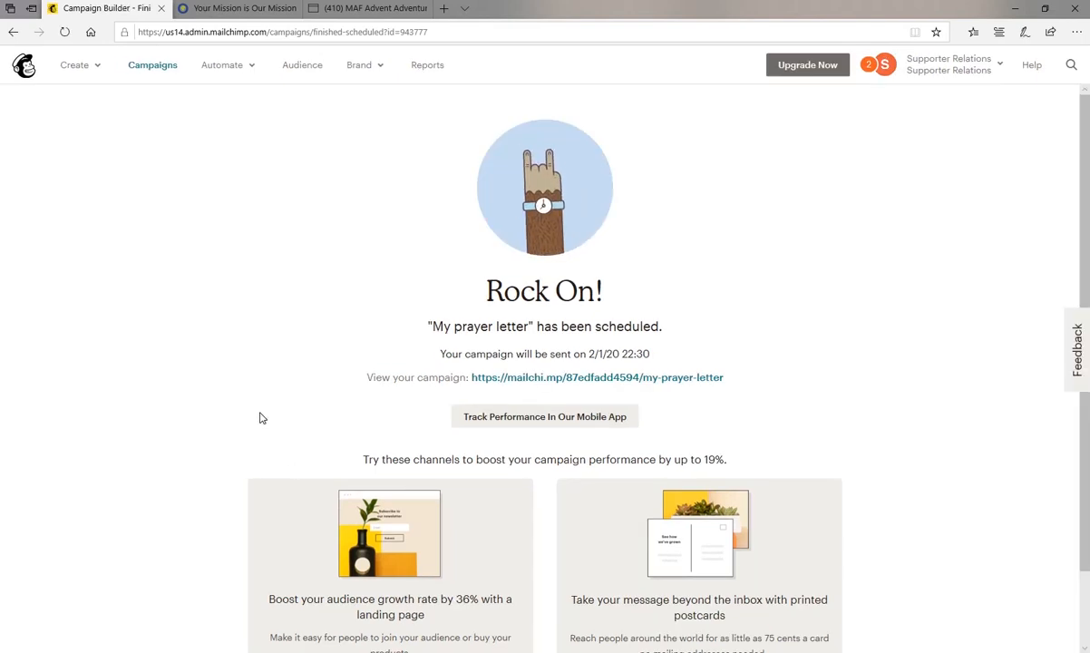
# Pause the scheduled "My prayer letter" campaign for editing and review its recipients, sender, subject and content.
pyautogui.scroll(-1, 264, 409)
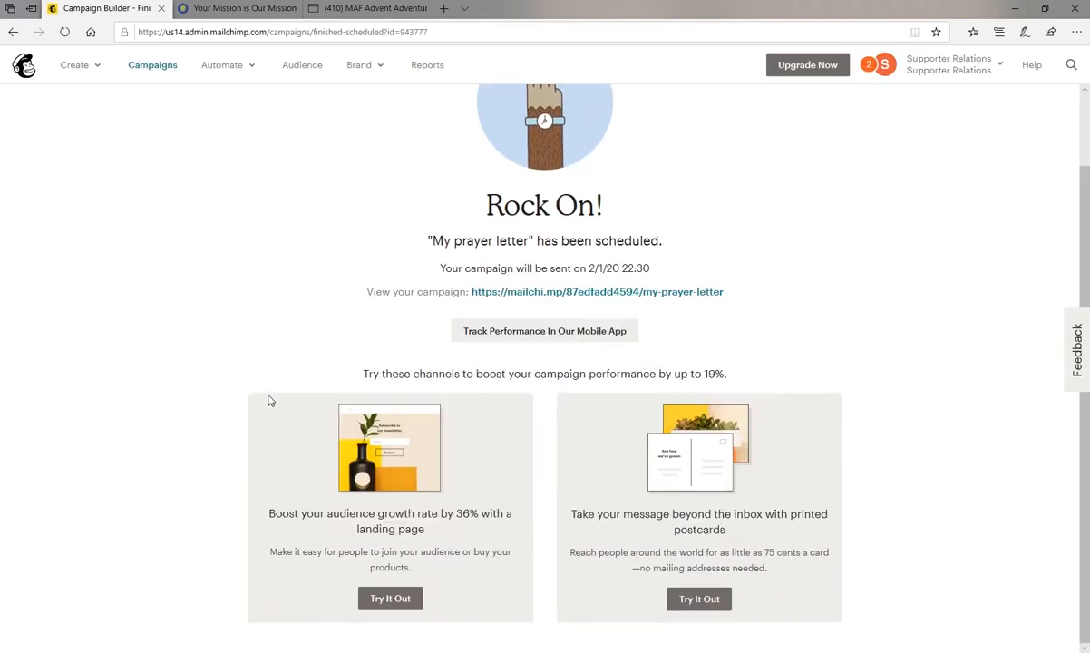
pyautogui.scroll(1, 268, 401)
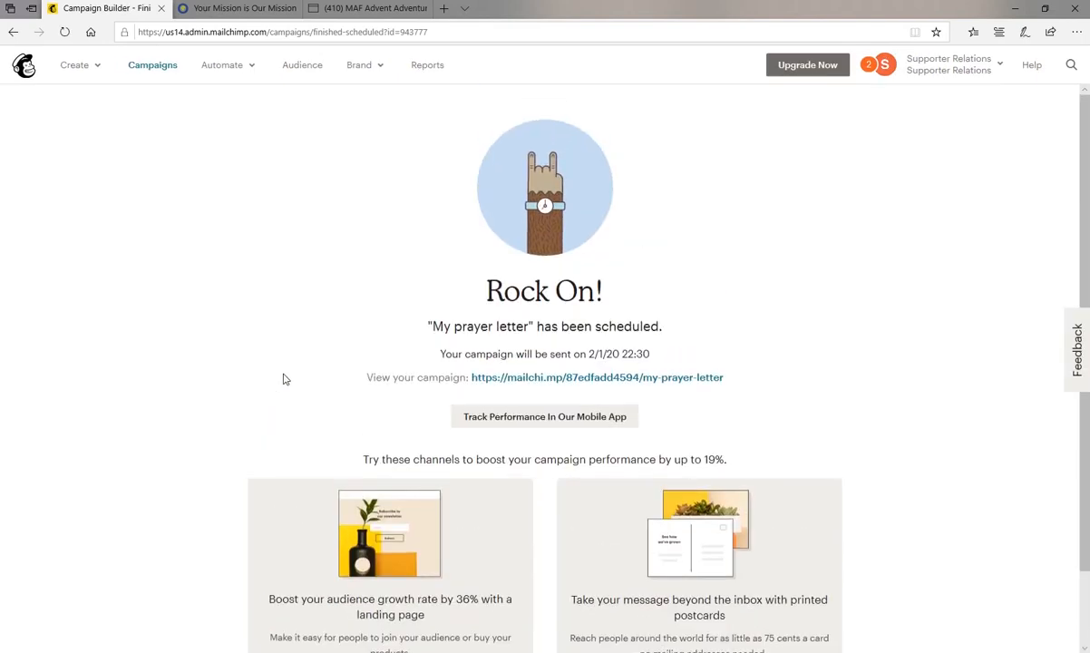
pyautogui.click(173, 70)
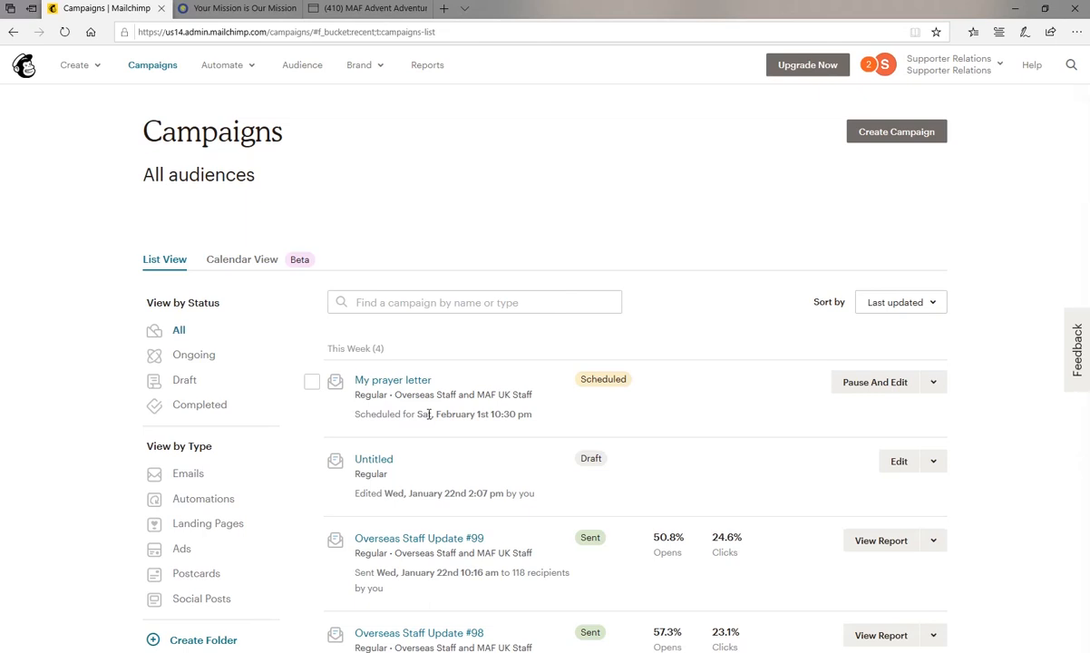
pyautogui.click(872, 382)
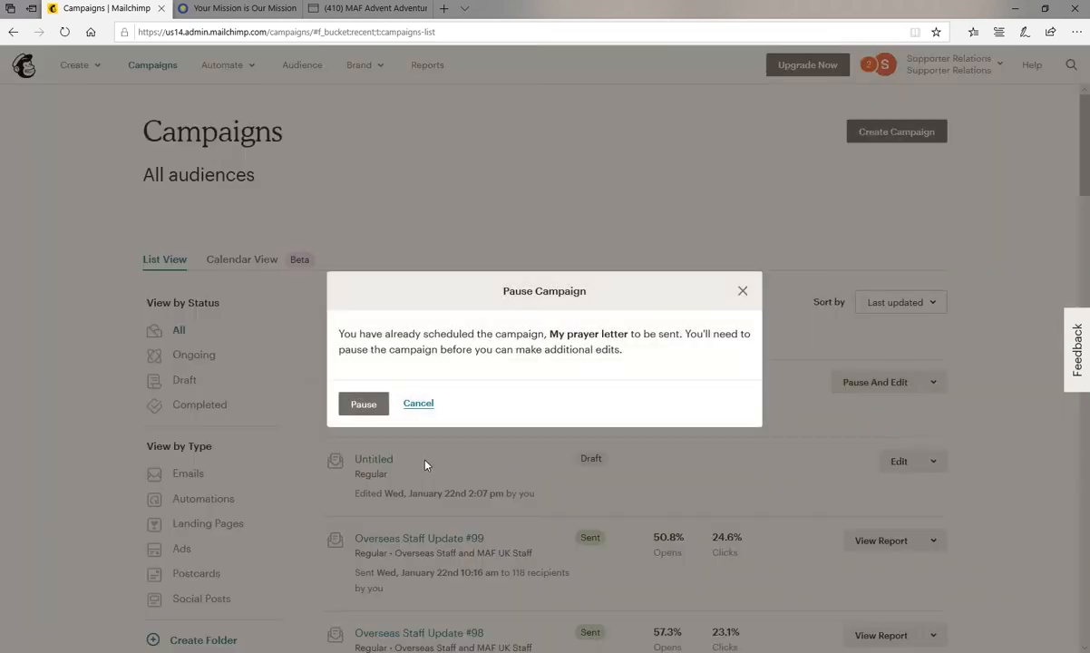
pyautogui.click(361, 413)
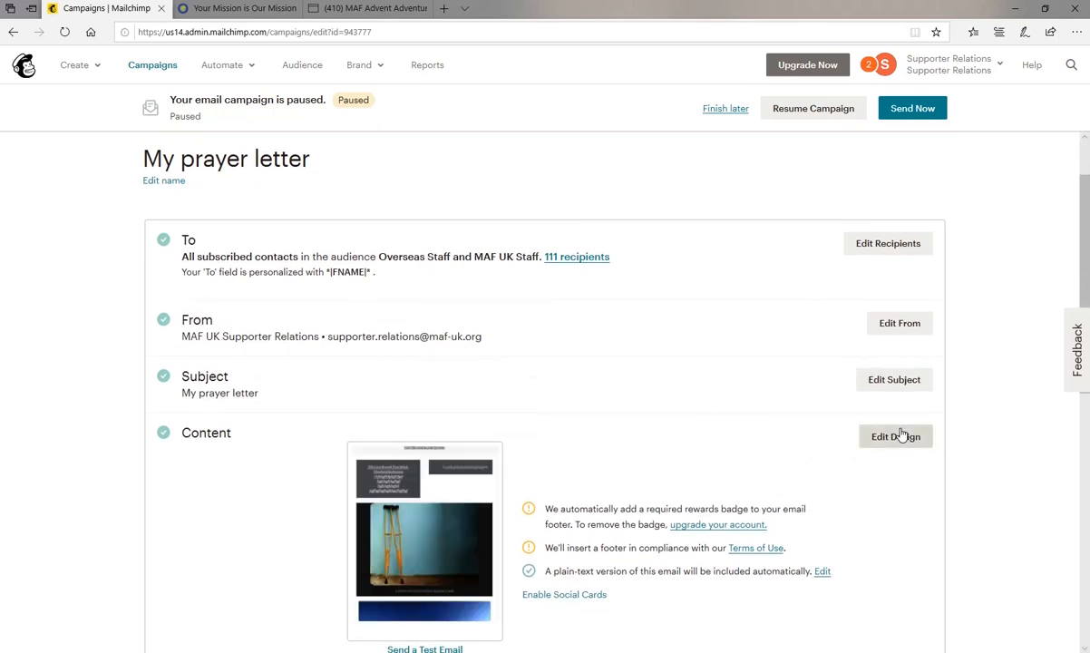
pyautogui.scroll(-1, 711, 435)
pyautogui.scroll(2, 711, 433)
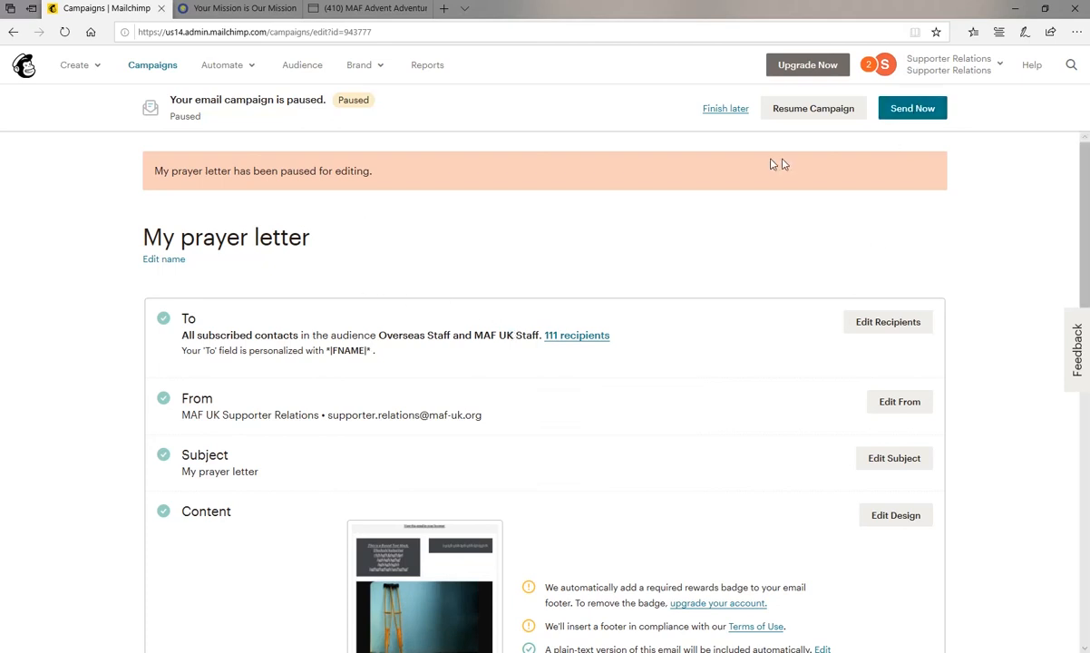
# Look through the list of all campaigns, checking the status, open rates and click rates of the sent updates.
pyautogui.click(154, 67)
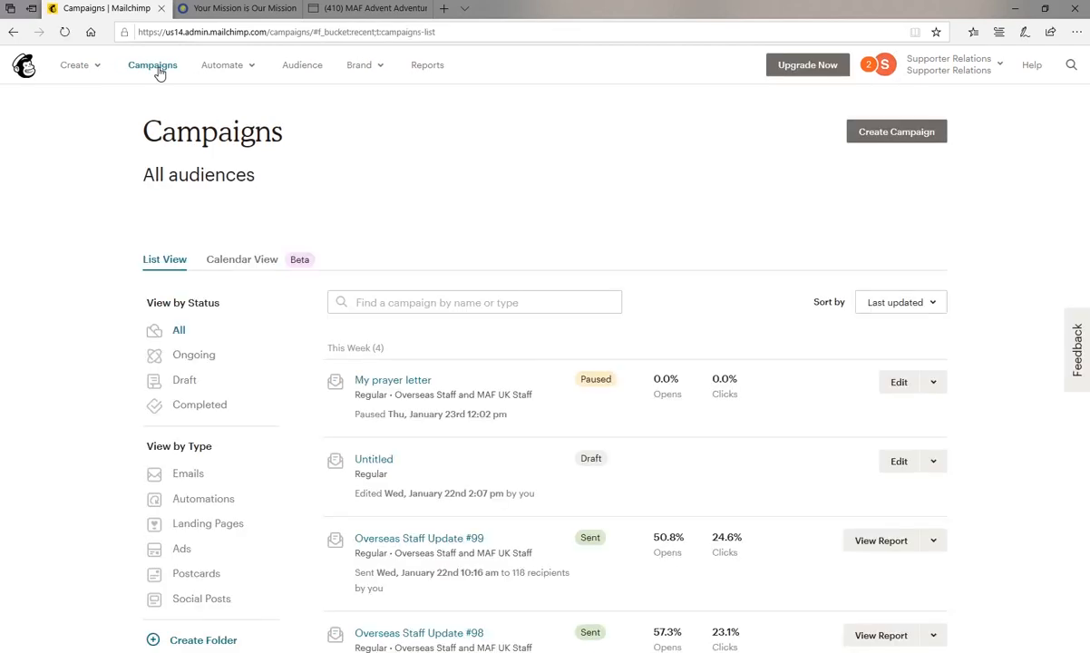
pyautogui.scroll(-3, 479, 389)
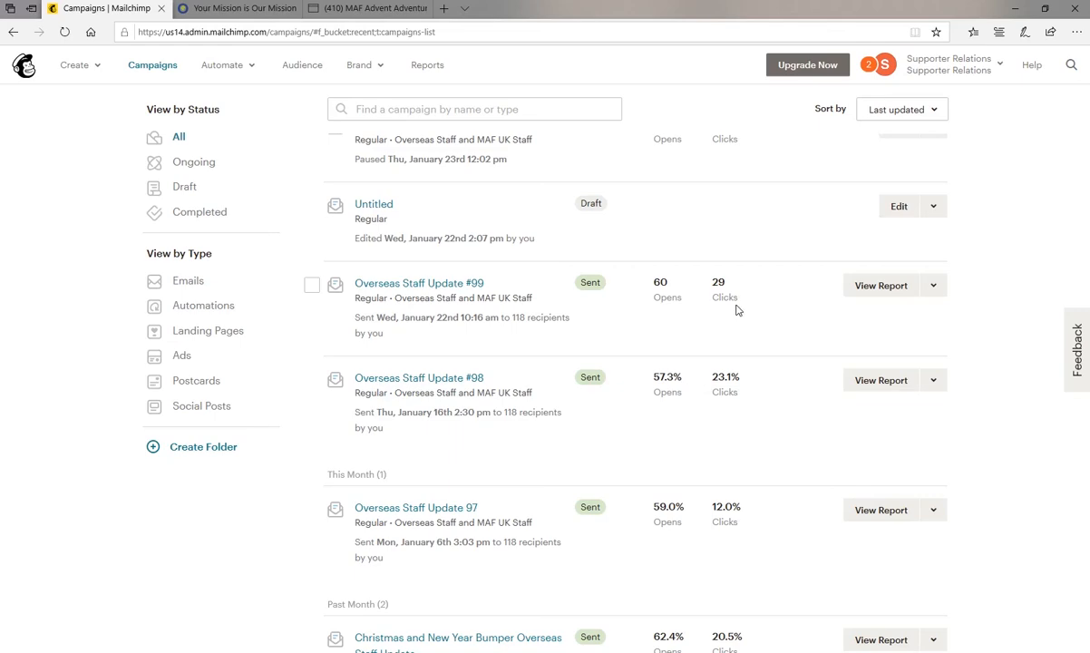
pyautogui.scroll(-2, 680, 432)
pyautogui.scroll(-8, 680, 432)
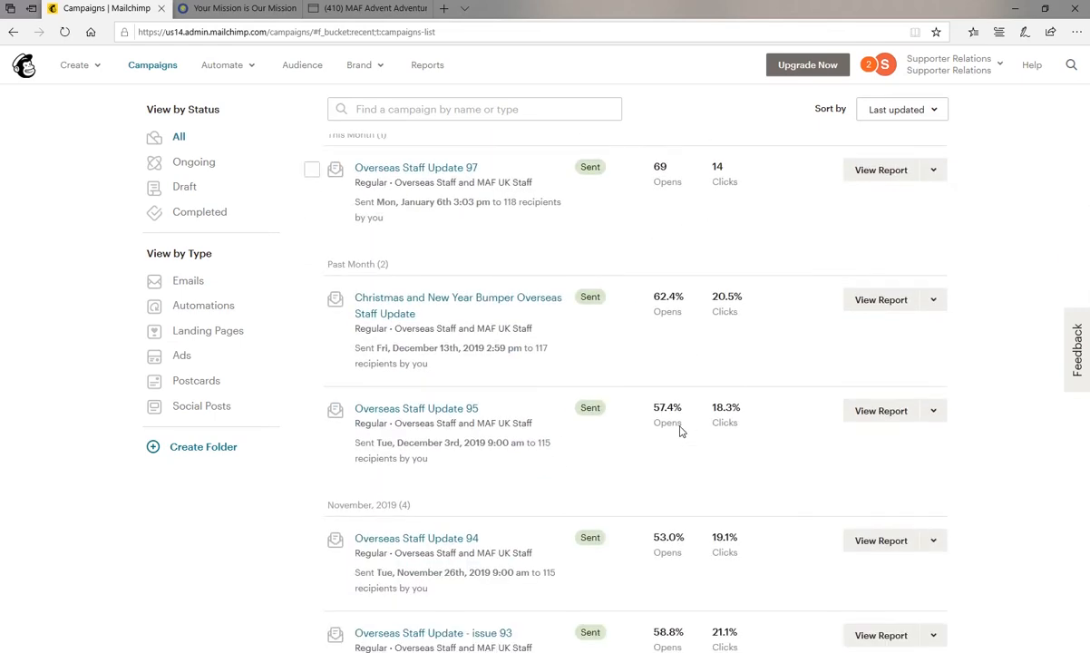
pyautogui.scroll(-2, 681, 432)
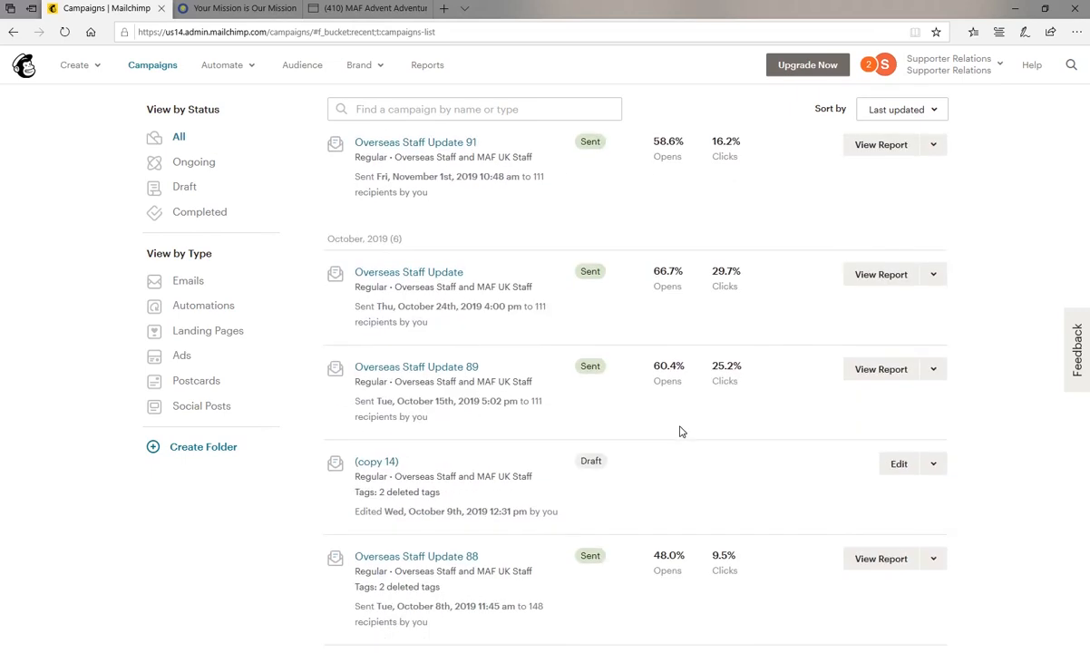
pyautogui.scroll(-7, 681, 432)
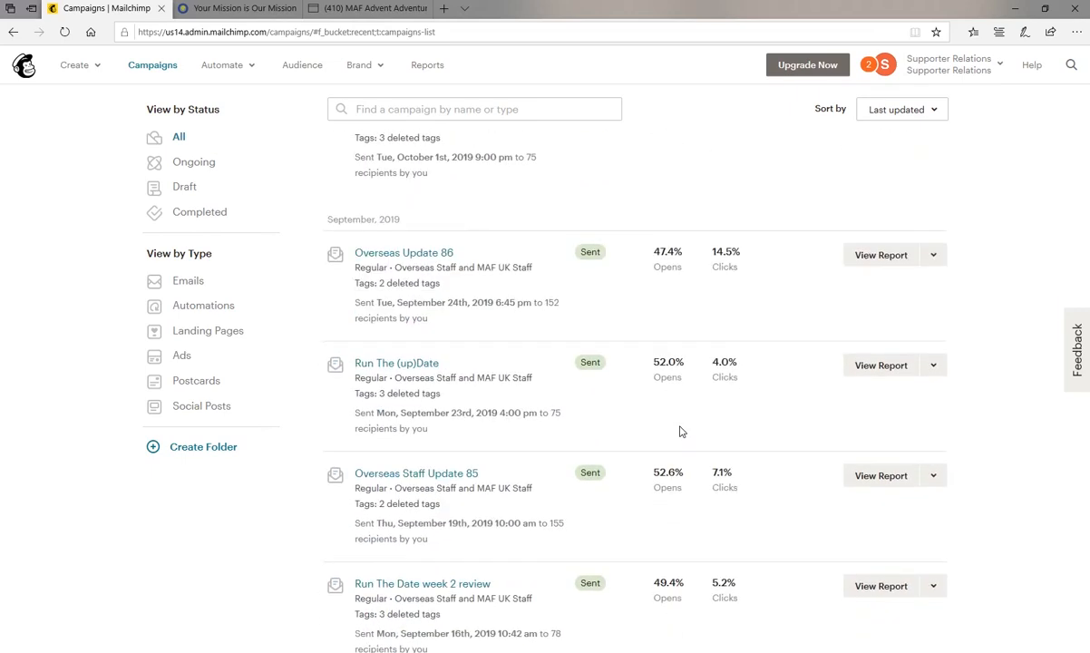
pyautogui.scroll(-1, 681, 432)
pyautogui.scroll(4, 681, 431)
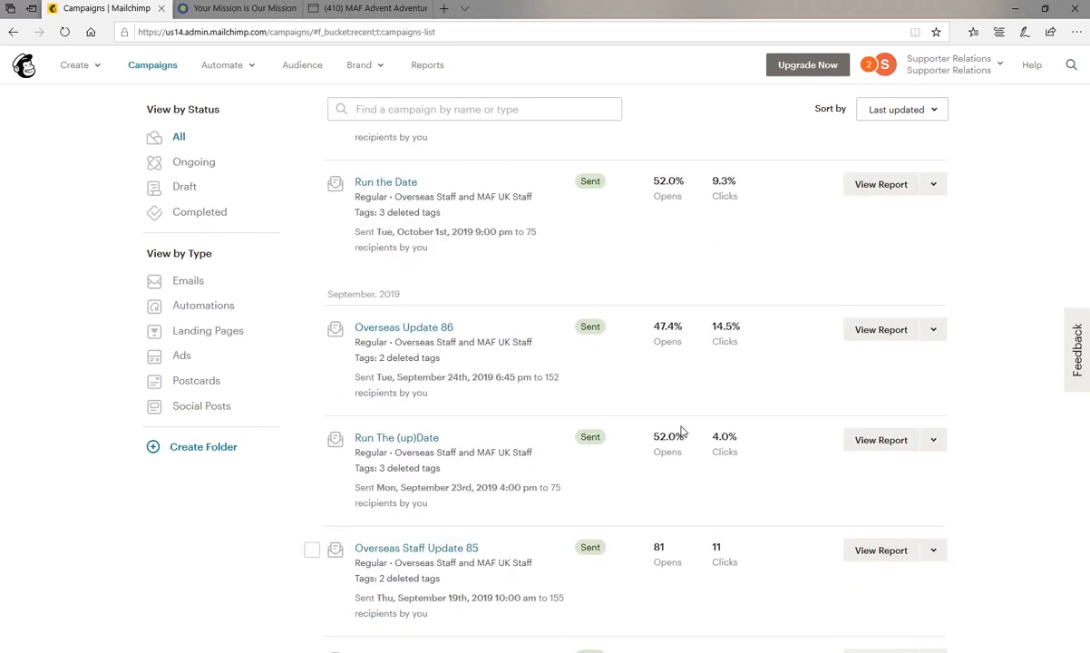
pyautogui.scroll(7, 681, 432)
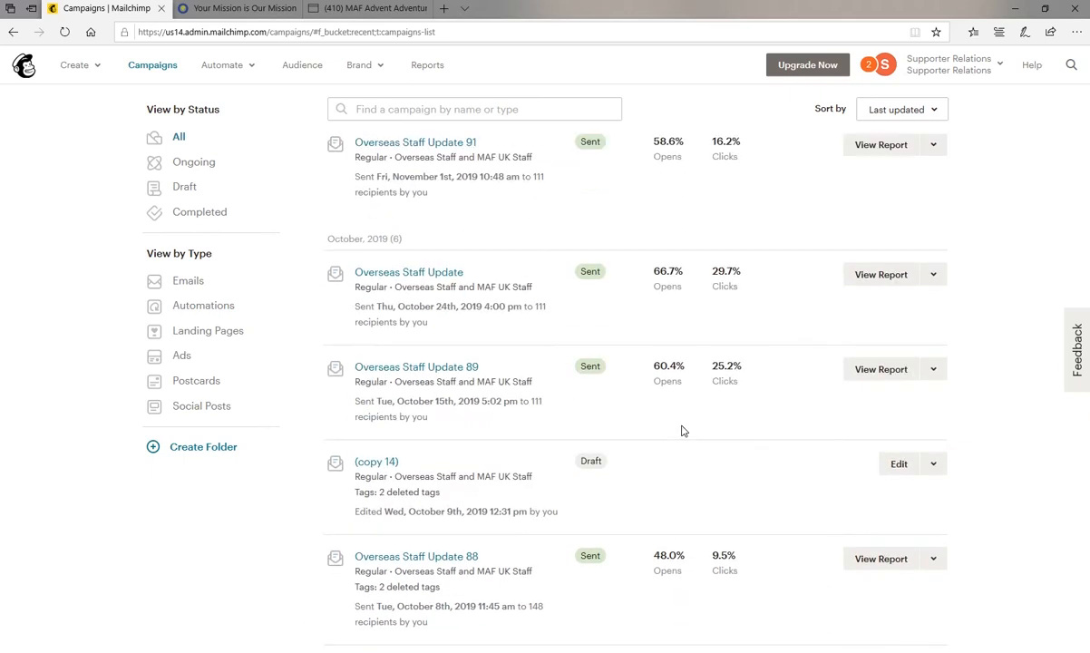
pyautogui.scroll(6, 683, 431)
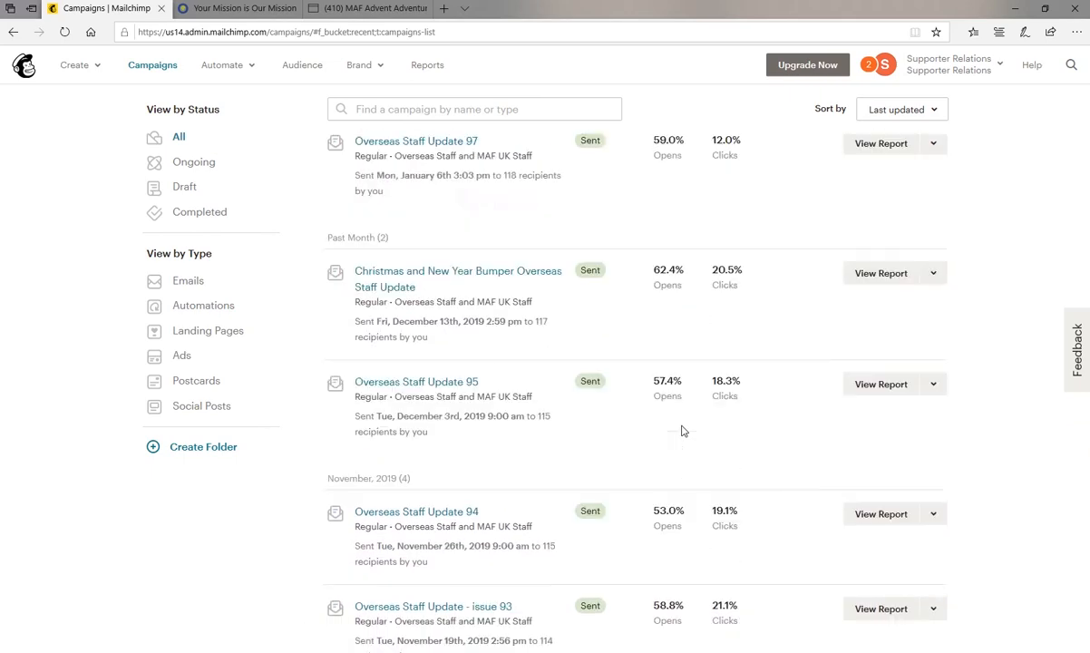
pyautogui.scroll(5, 683, 430)
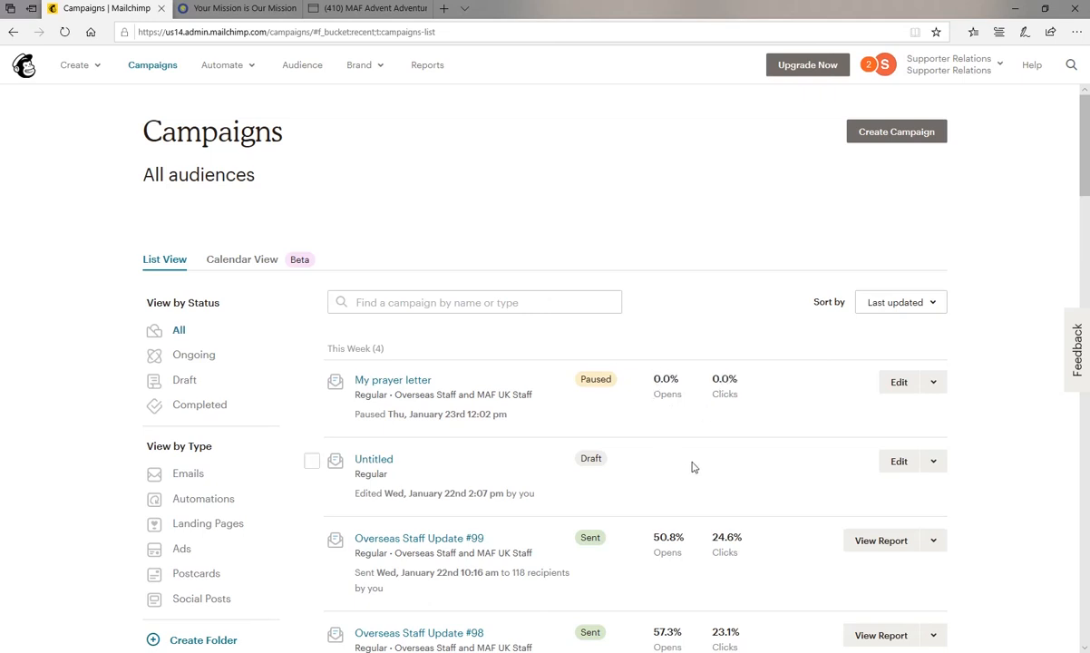
pyautogui.scroll(-2, 692, 465)
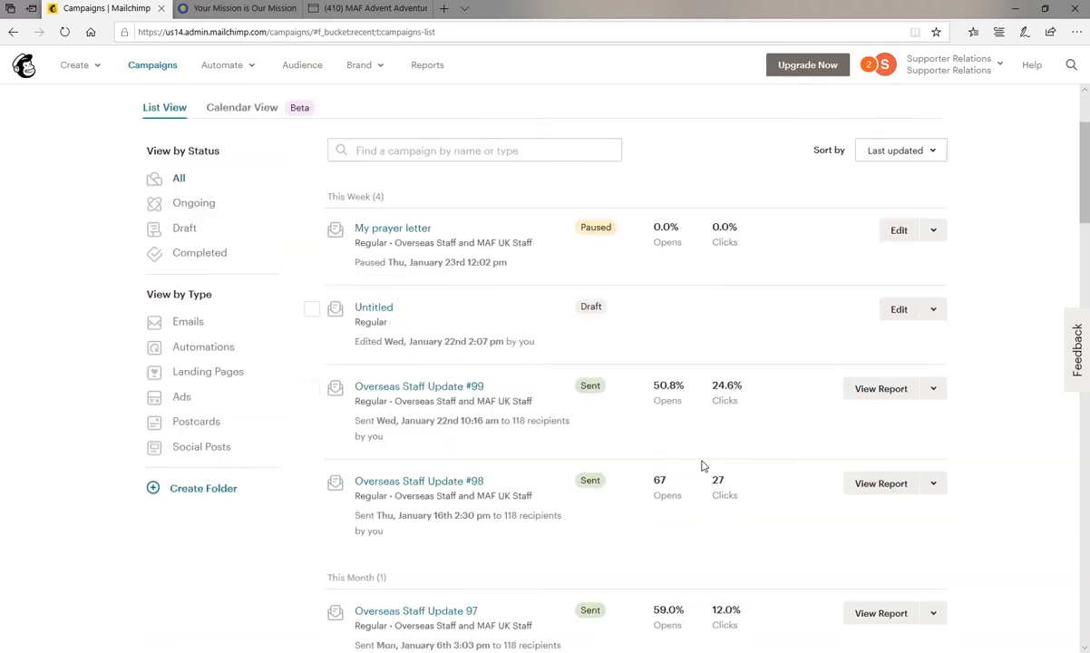
# View the report for Overseas Staff Update #99 and compare its click rate and unsubscribes in the campaign benchmarking.
pyautogui.click(883, 371)
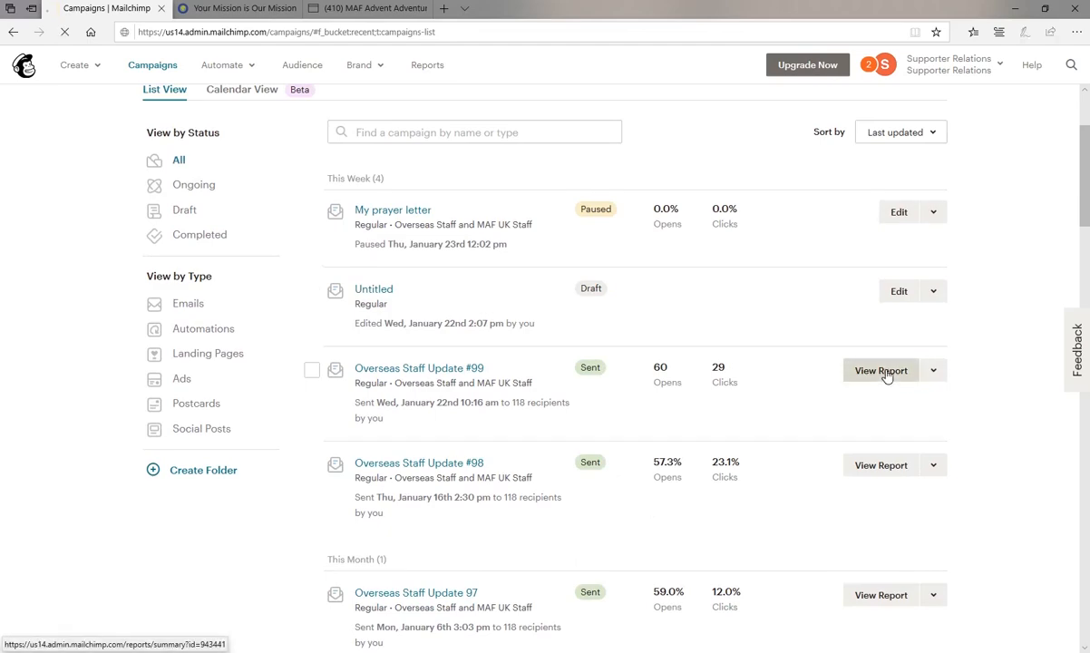
pyautogui.scroll(-3, 445, 361)
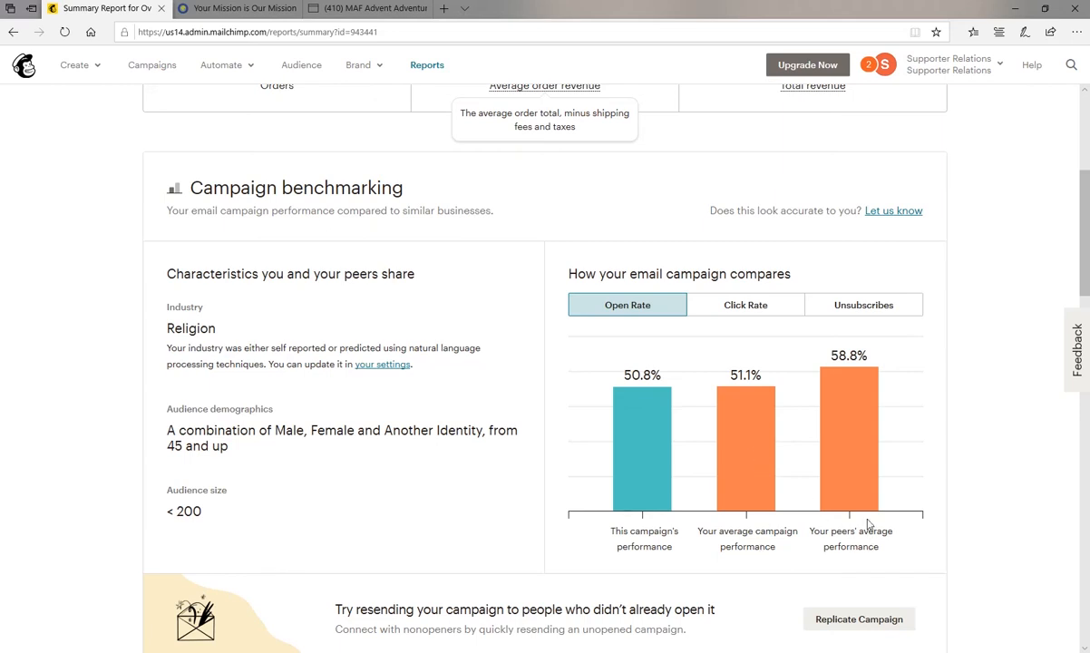
pyautogui.click(747, 309)
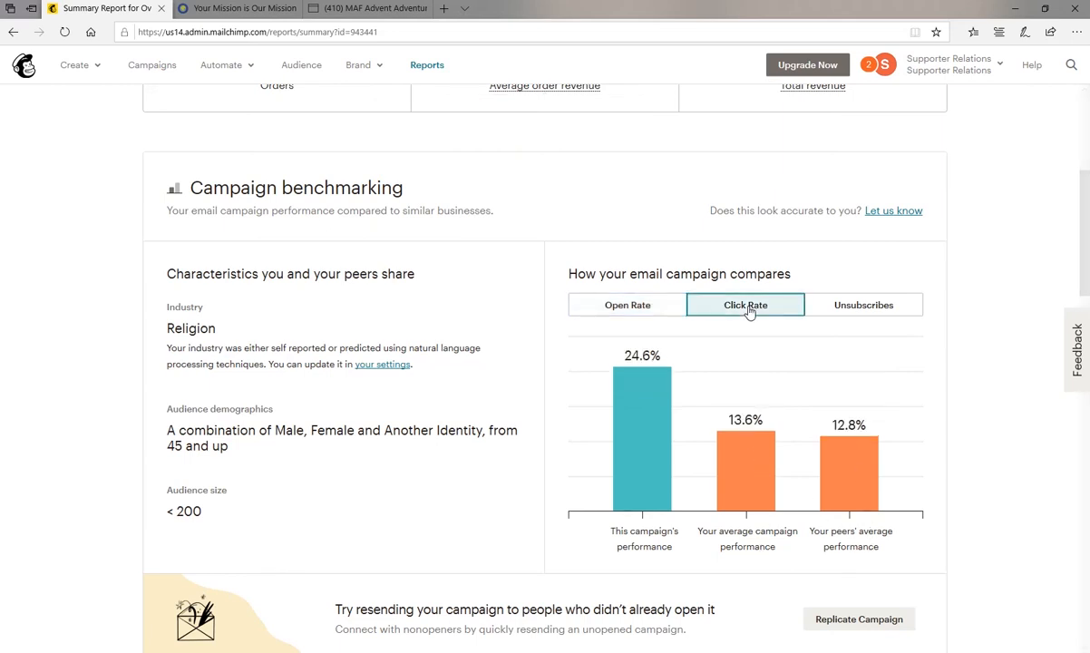
pyautogui.click(847, 308)
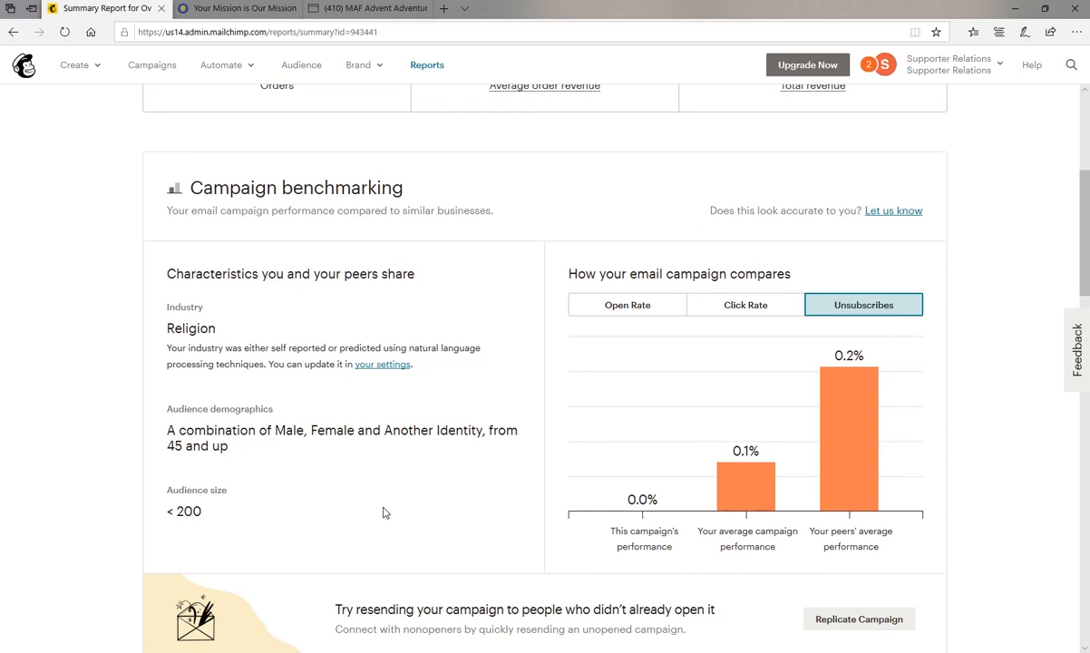
# Examine the report's opens and clicks, 24-hour performance, top links clicked, most active subscribers, social performance and top locations.
pyautogui.scroll(-2, 383, 512)
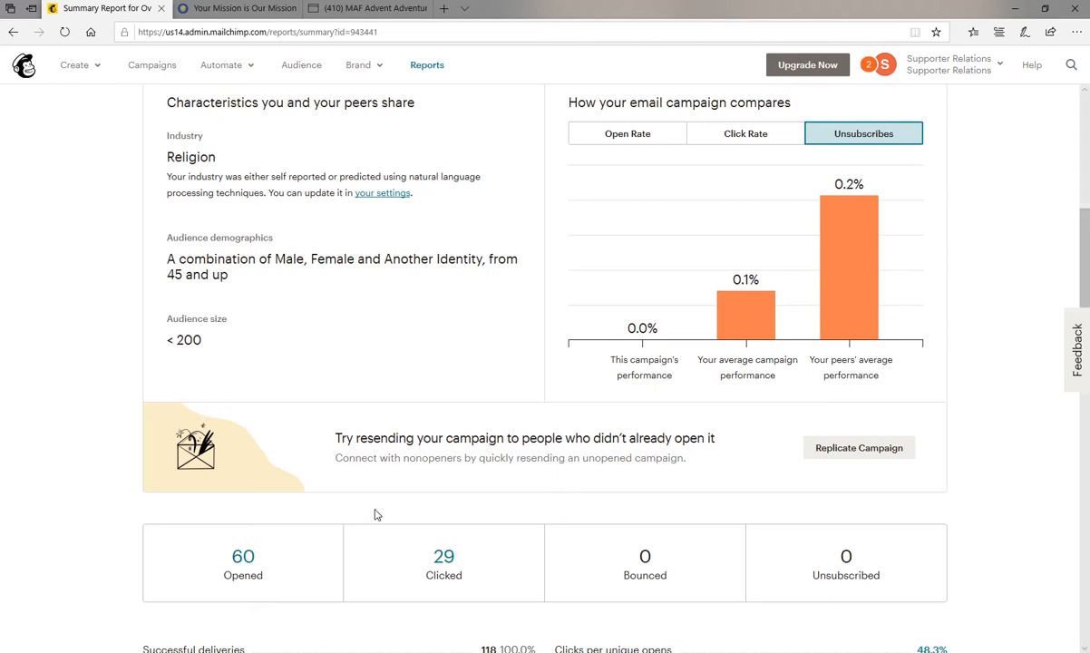
pyautogui.scroll(-2, 377, 514)
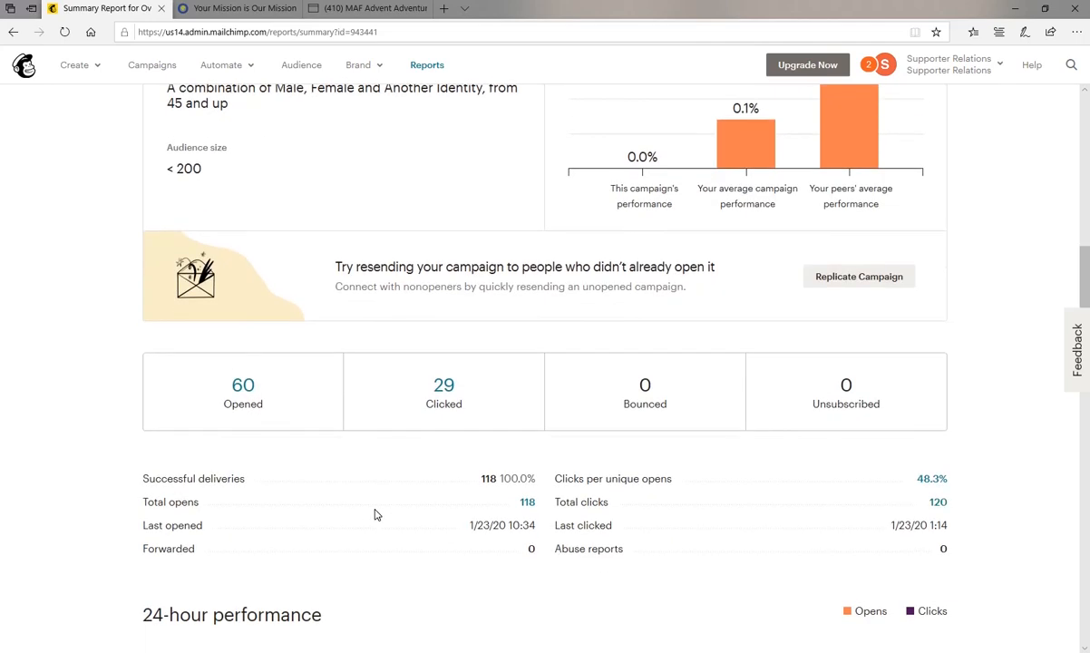
pyautogui.scroll(-2, 377, 514)
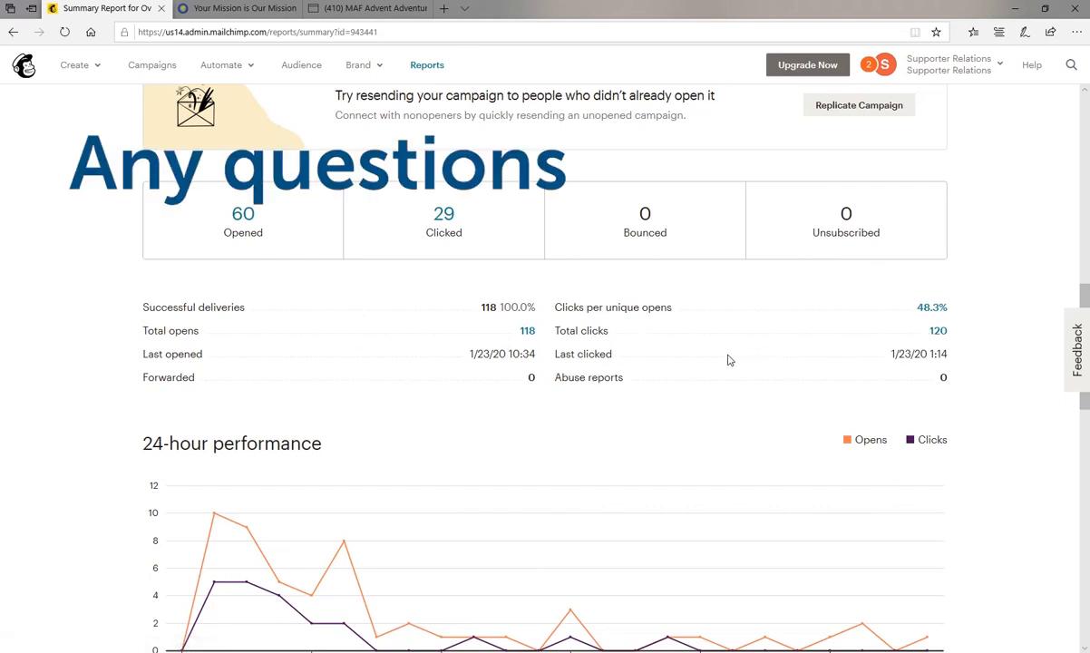
pyautogui.scroll(-2, 437, 399)
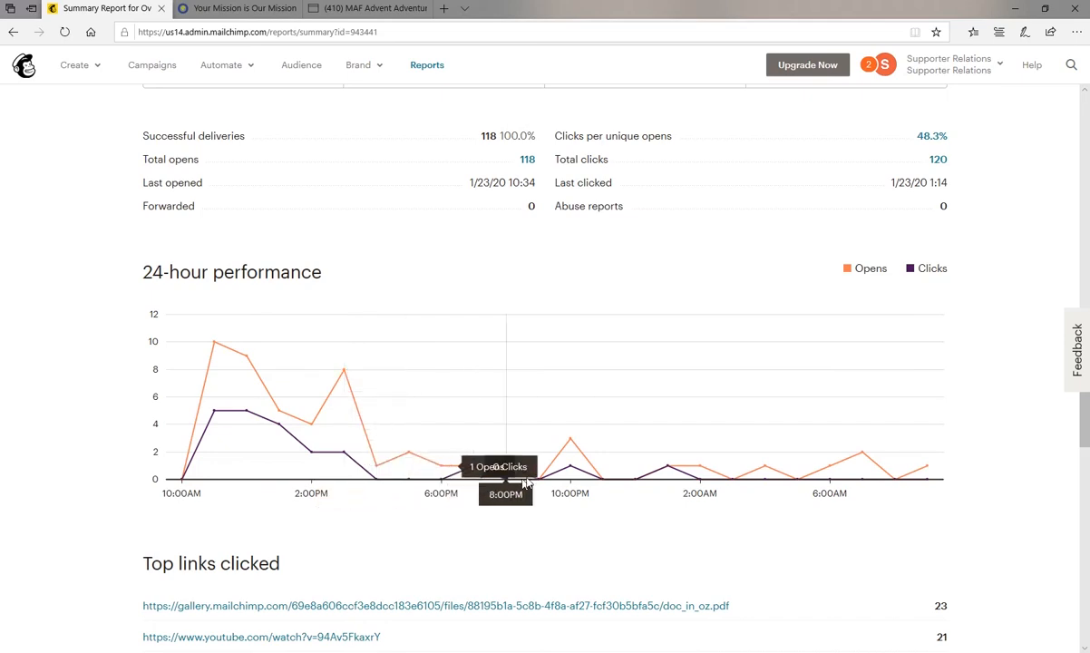
pyautogui.scroll(-3, 632, 503)
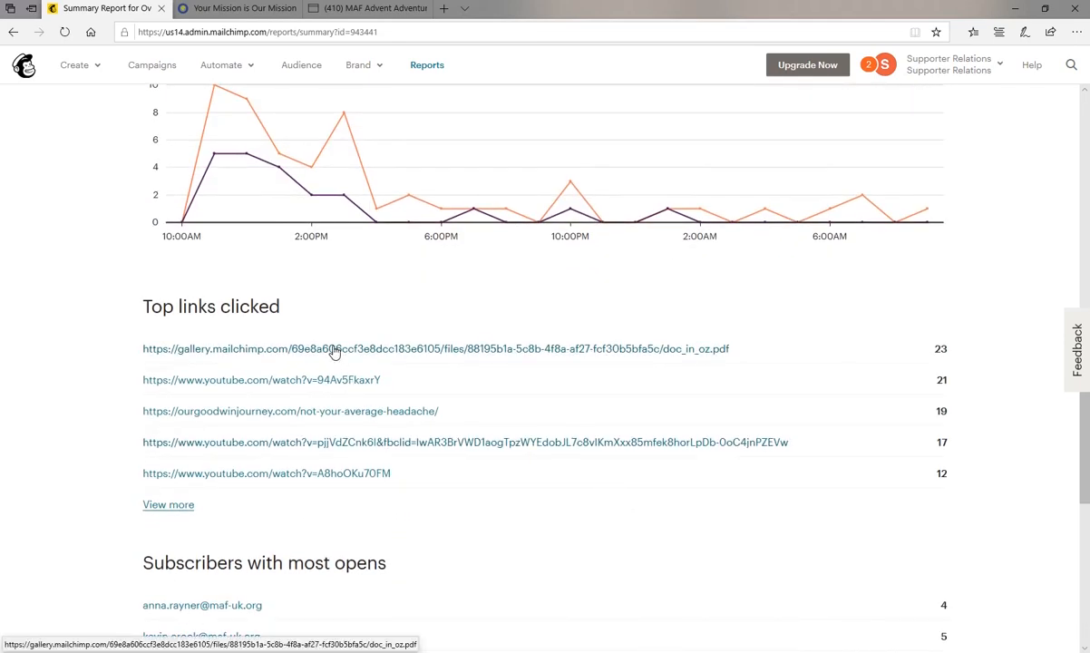
pyautogui.scroll(-3, 516, 508)
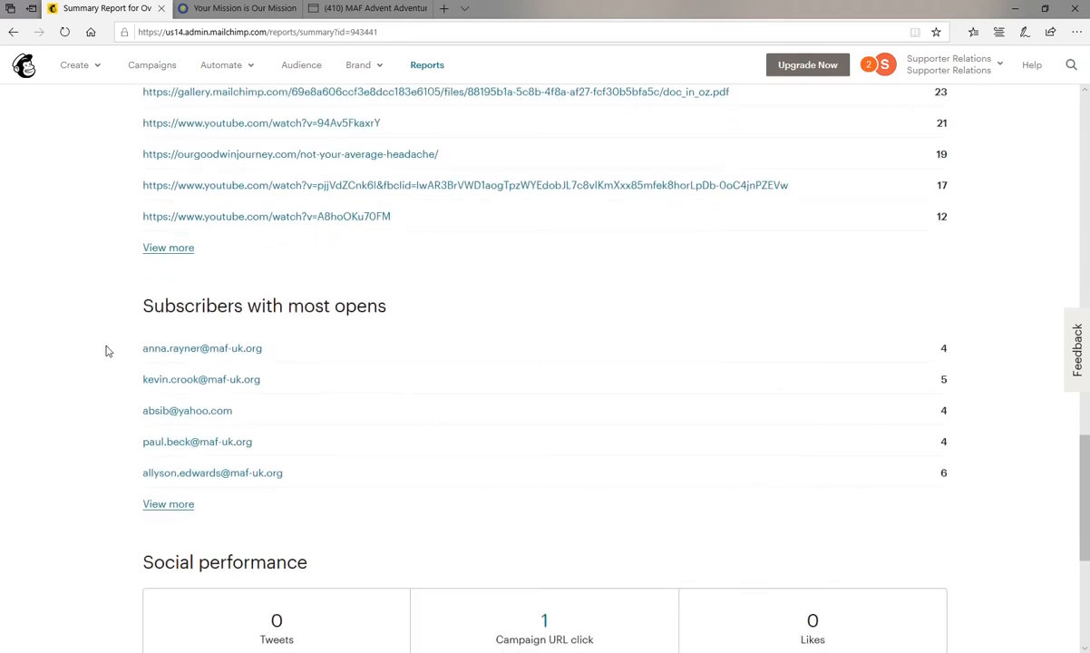
pyautogui.scroll(-4, 569, 388)
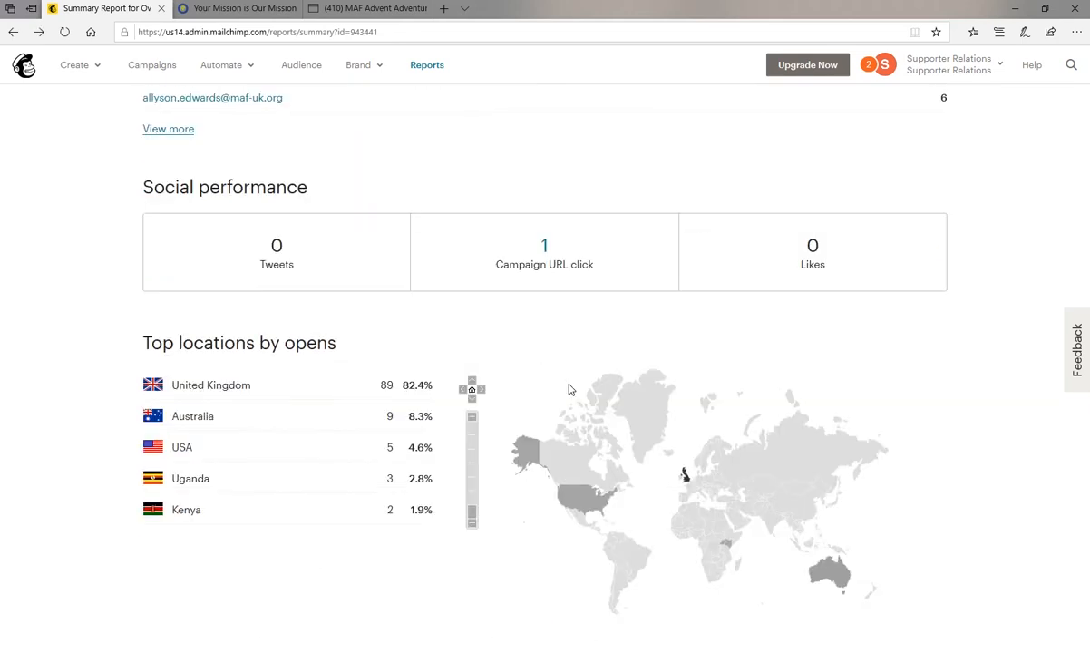